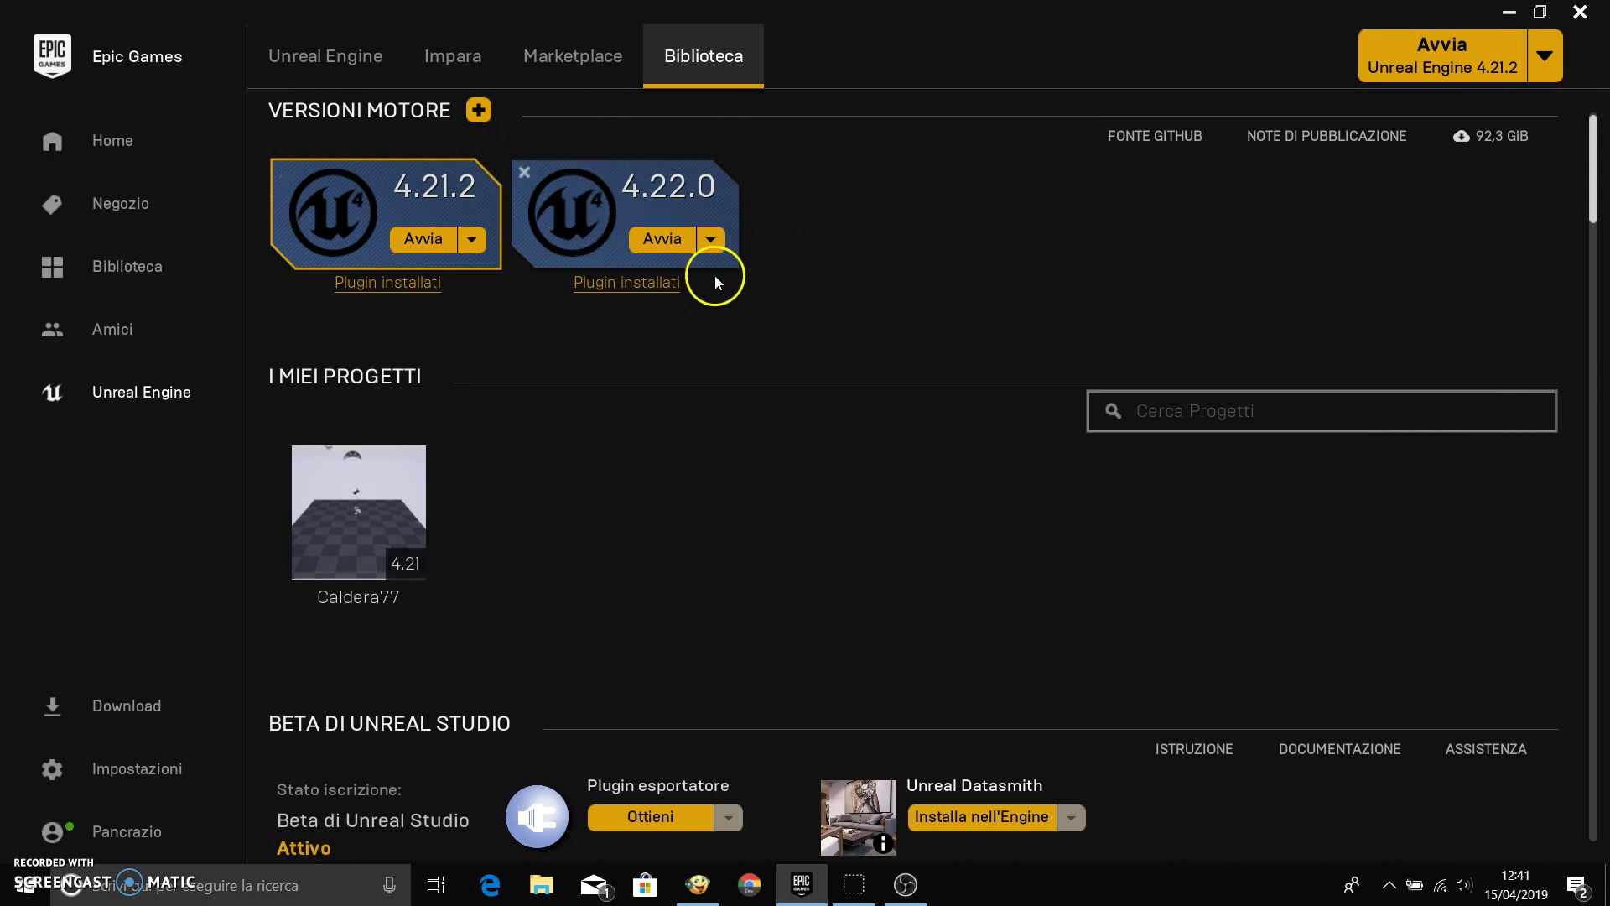
# Add a spare engine slot, remove the extra 4.20.3 slot, and launch Unreal Engine 4.21.2.
pyautogui.moveTo(324, 122)
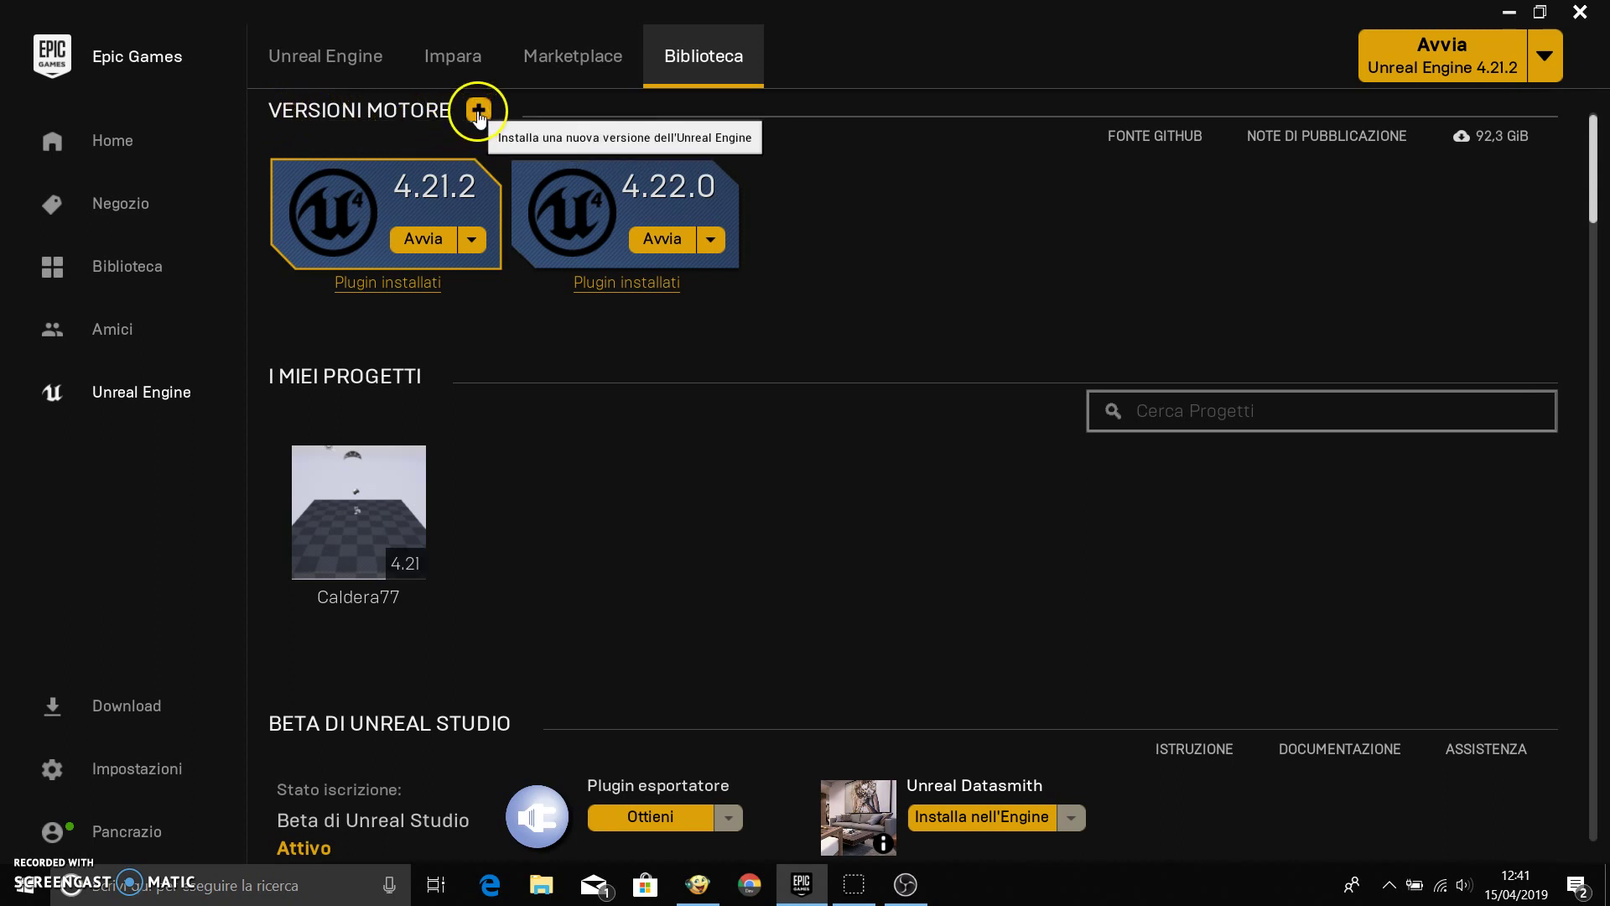
pyautogui.click(478, 111)
pyautogui.click(962, 185)
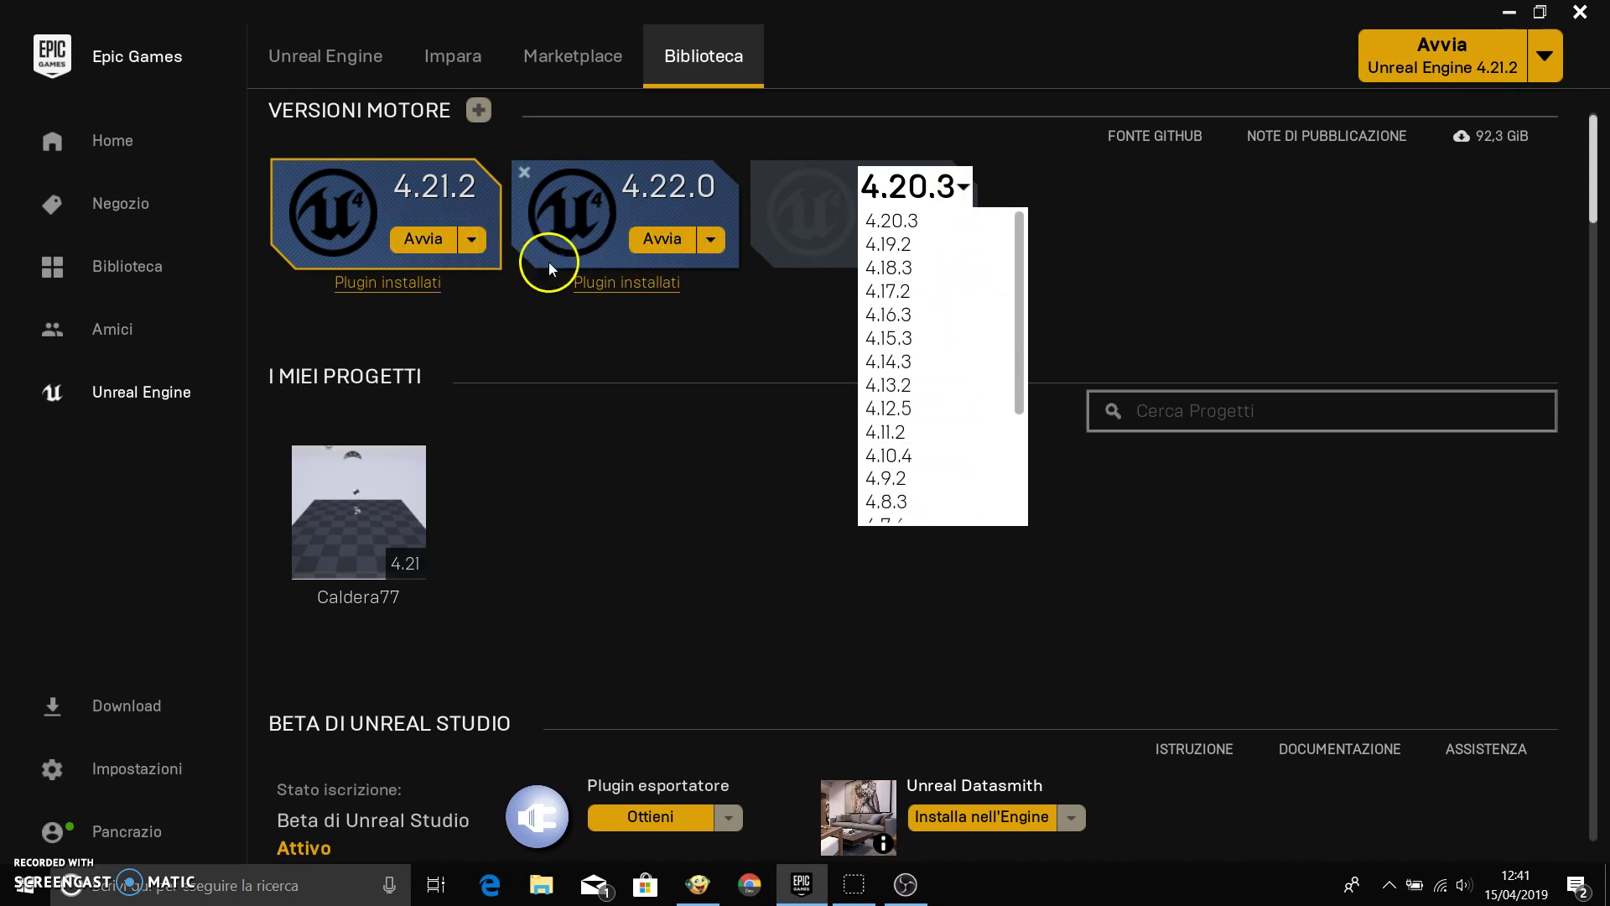
pyautogui.click(1166, 164)
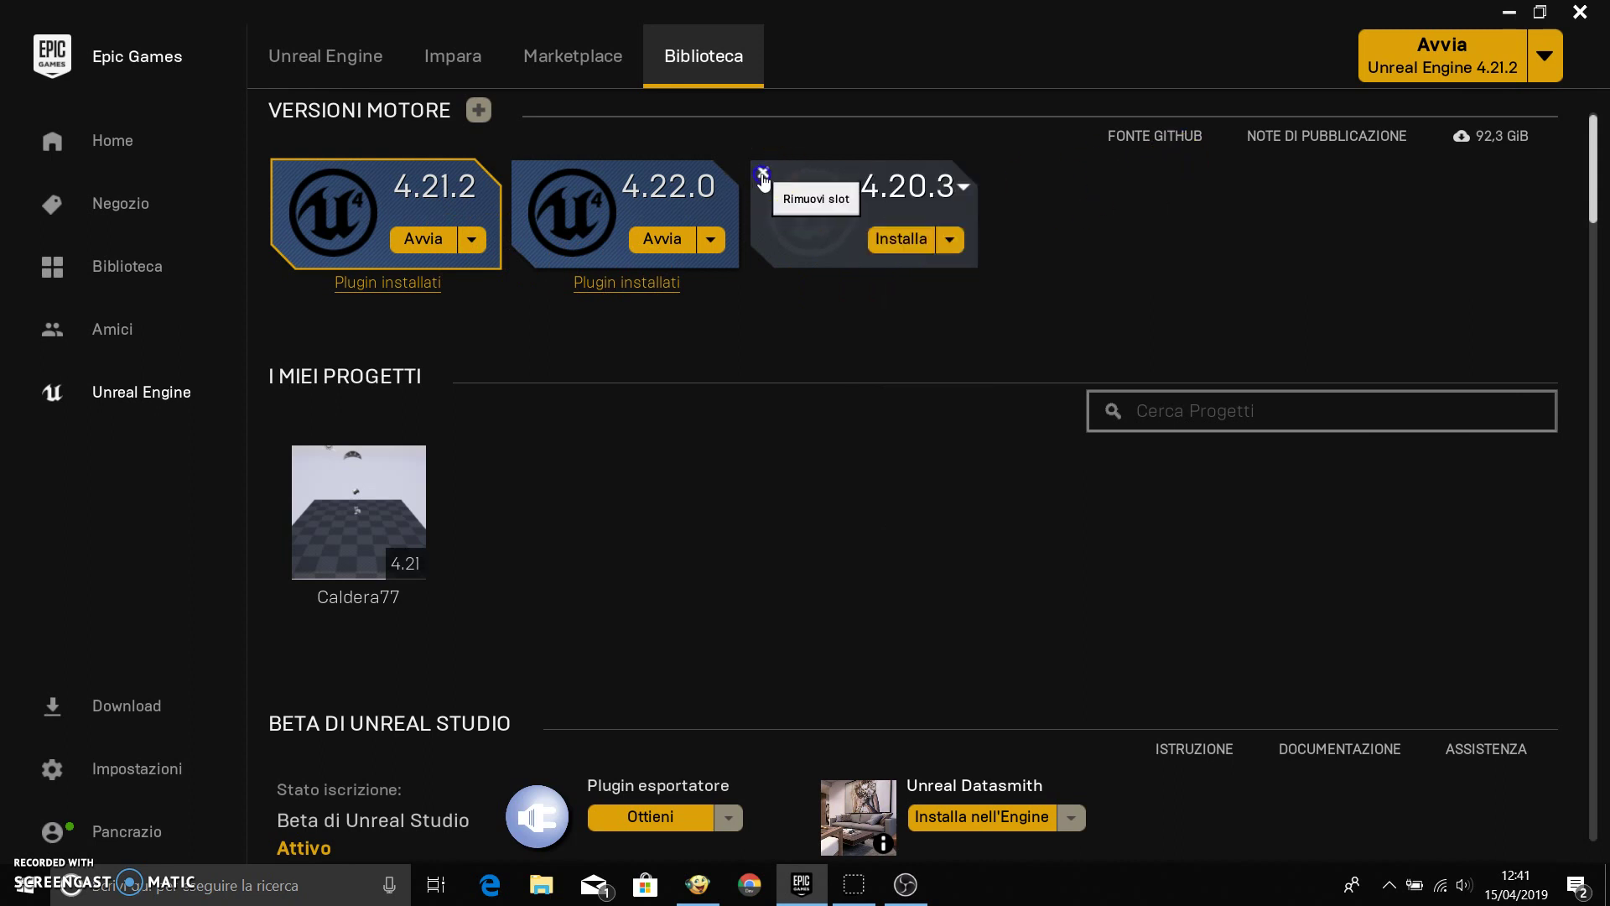
pyautogui.click(764, 174)
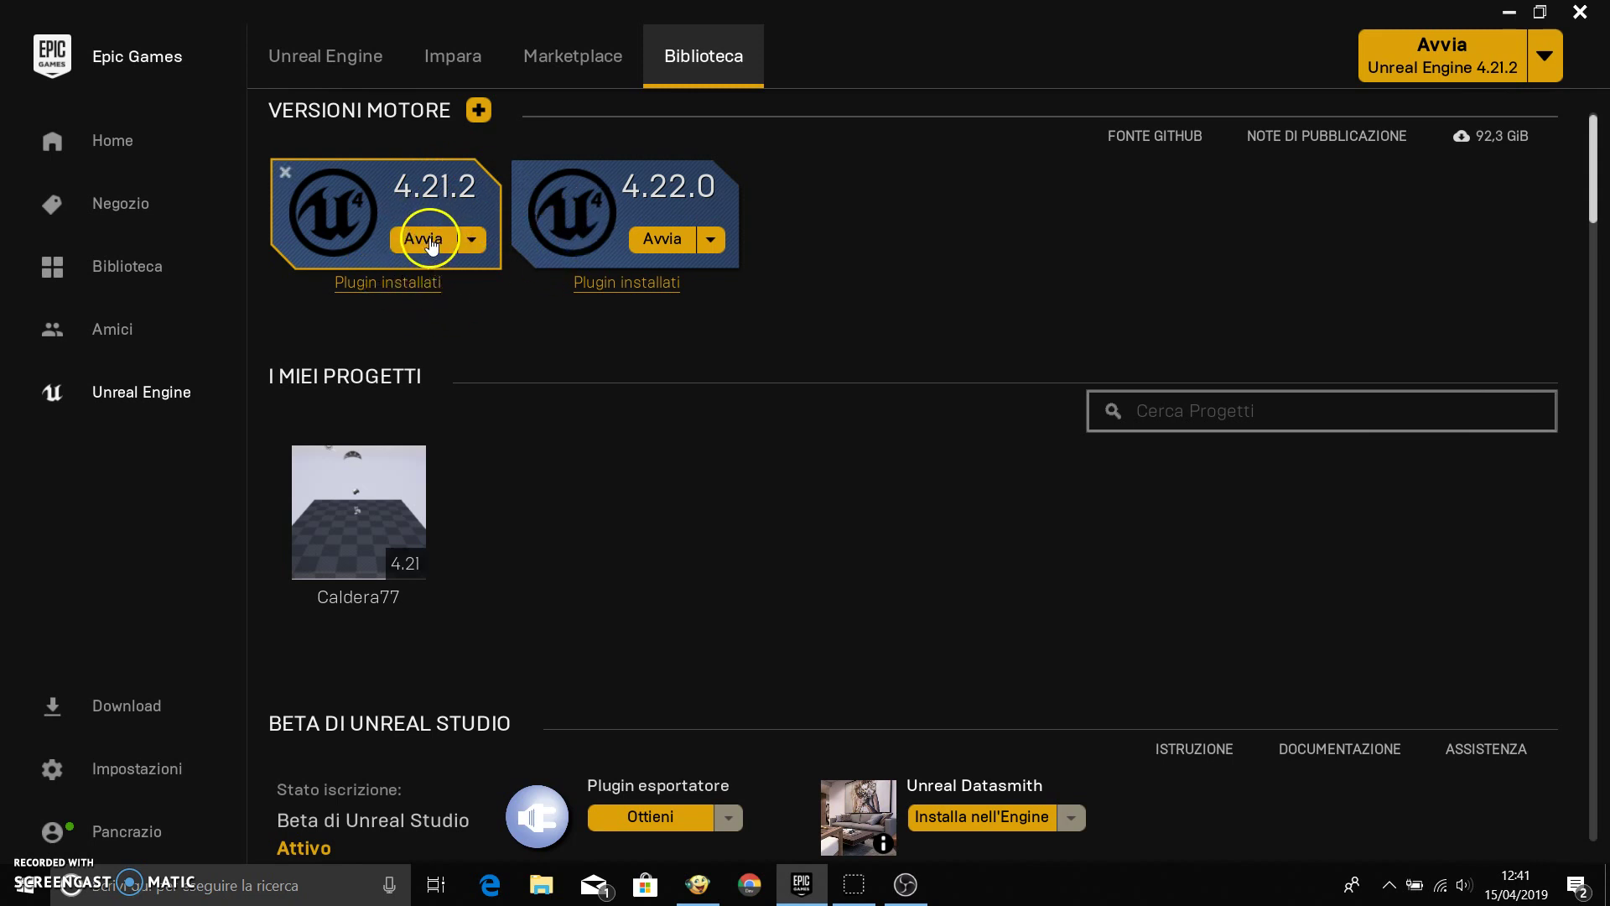
pyautogui.click(430, 243)
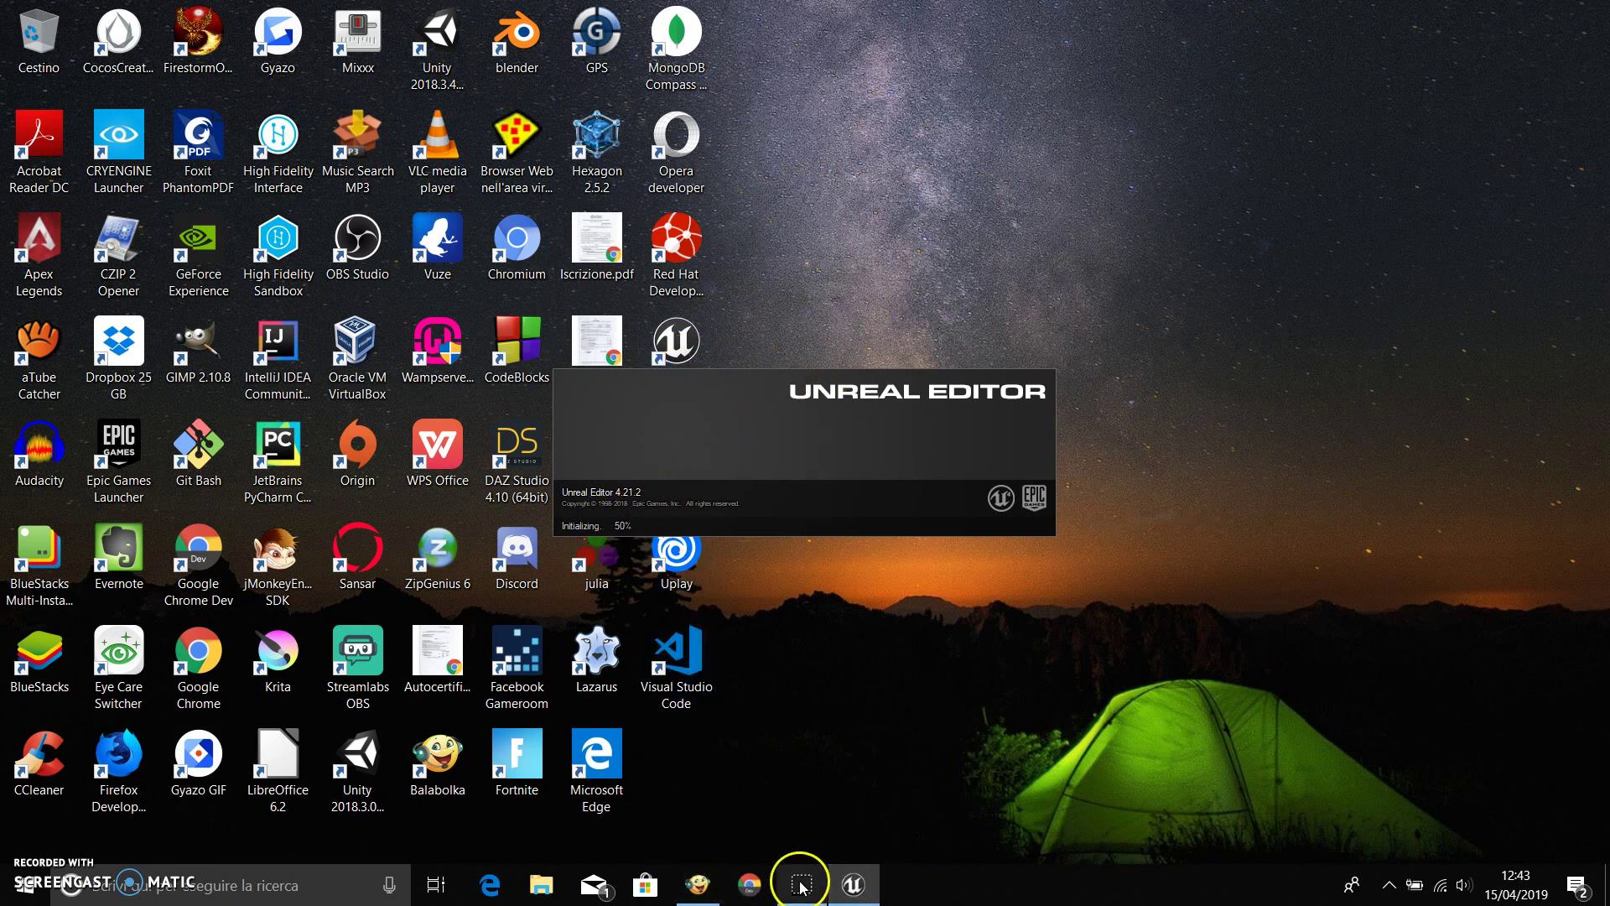
# Bring the loading 4.21.2 editor forward, then reopen the Epic Games Launcher from its desktop shortcut.
pyautogui.click(855, 888)
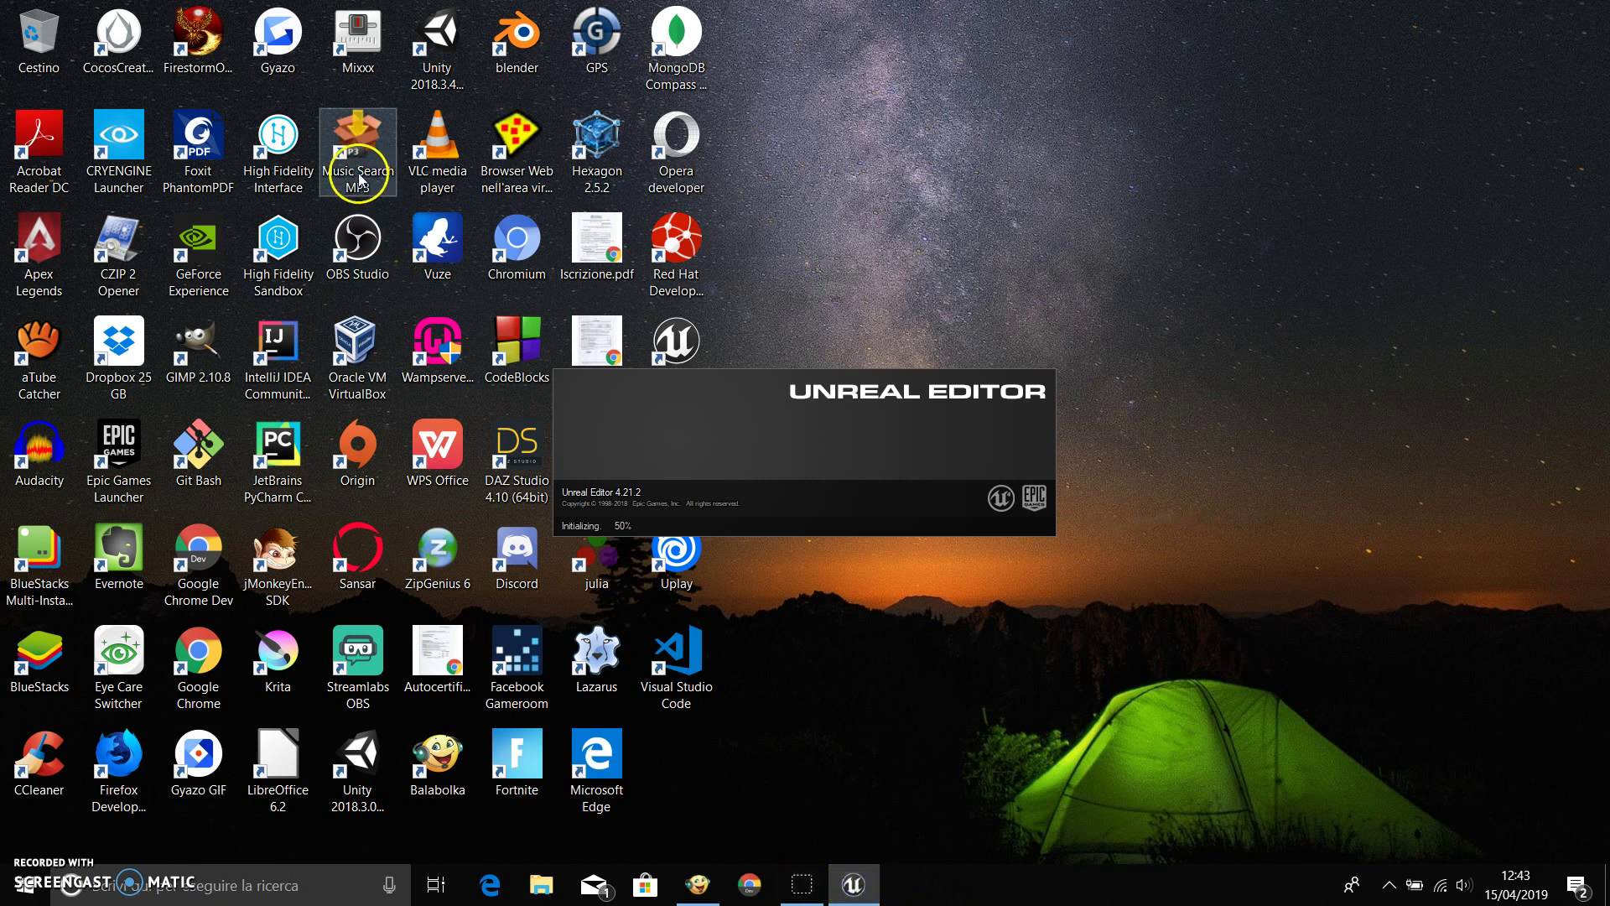
pyautogui.doubleClick(116, 437)
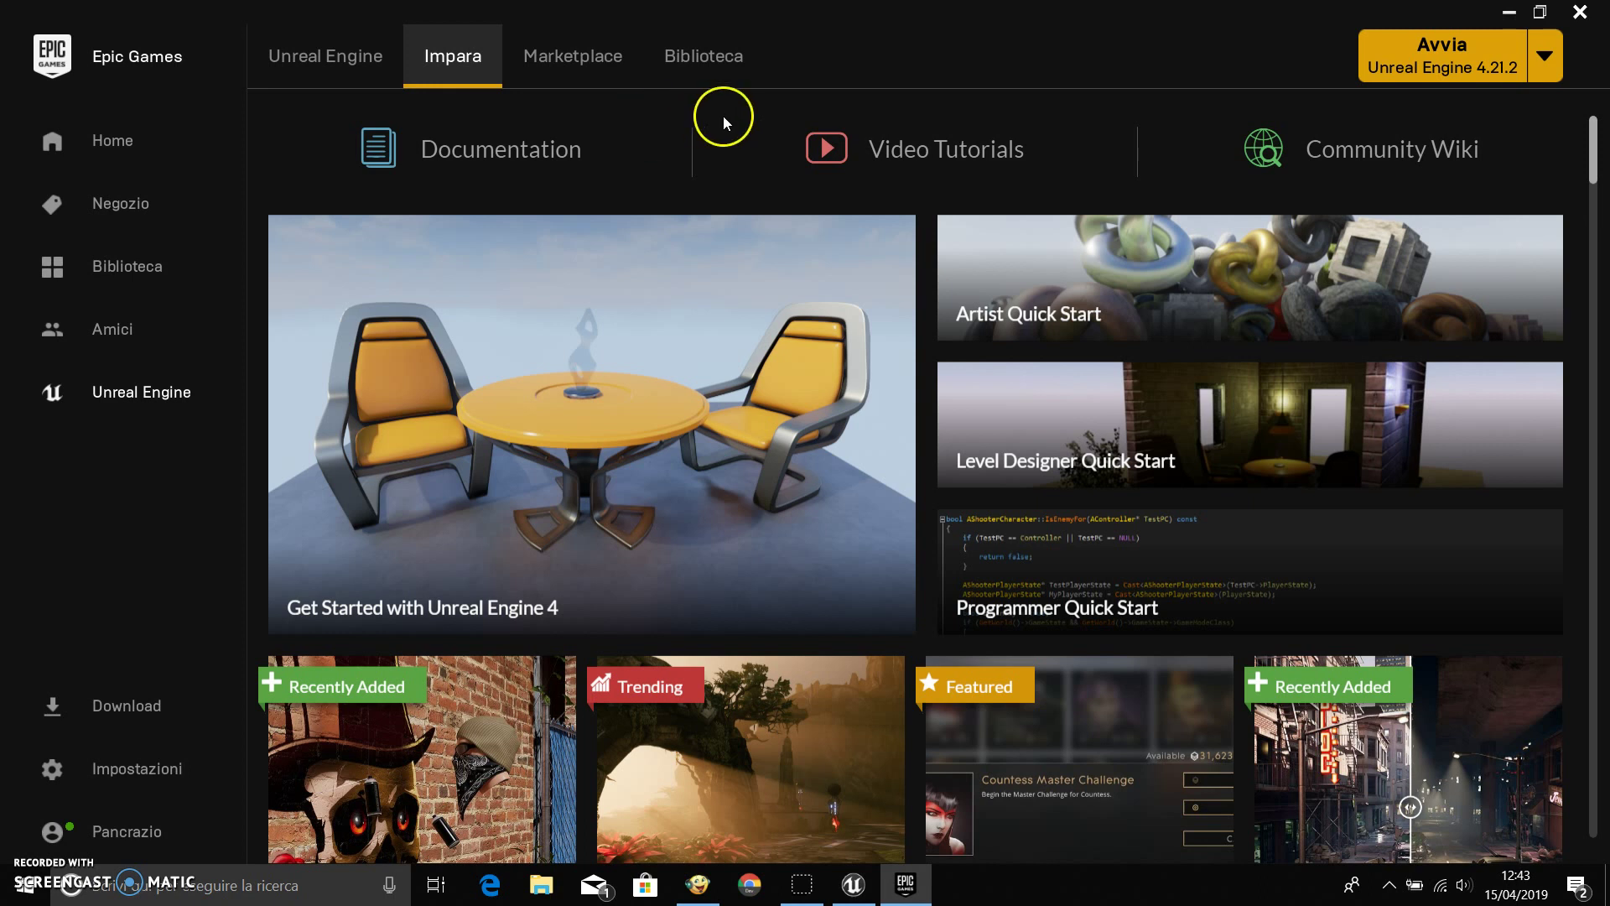
pyautogui.scroll(-3, 742, 420)
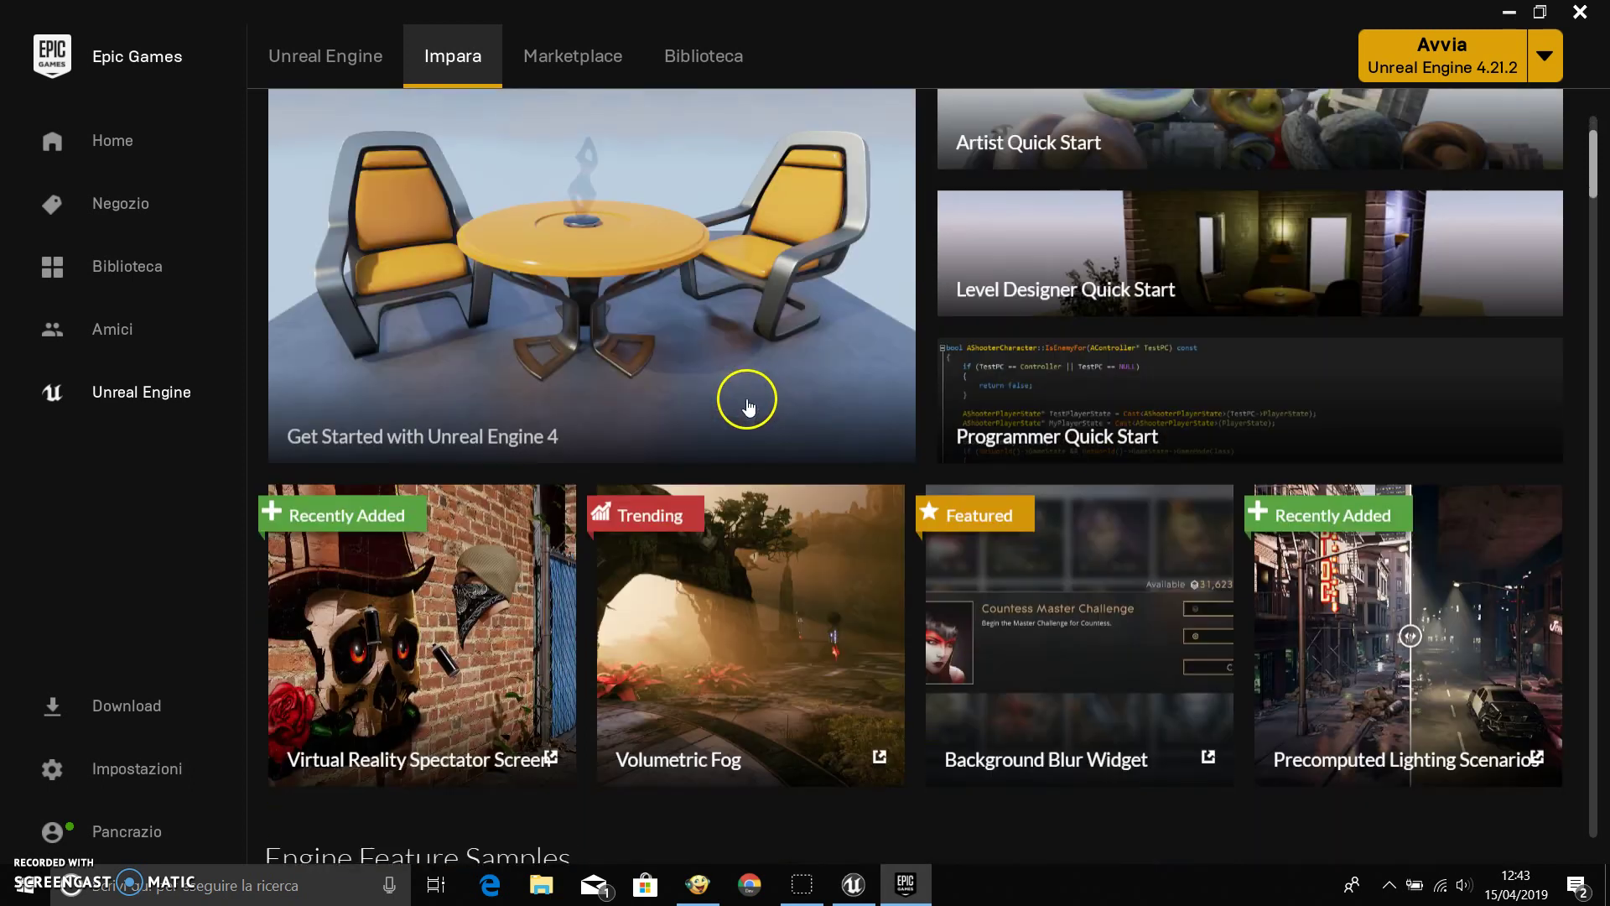
pyautogui.scroll(-2, 750, 403)
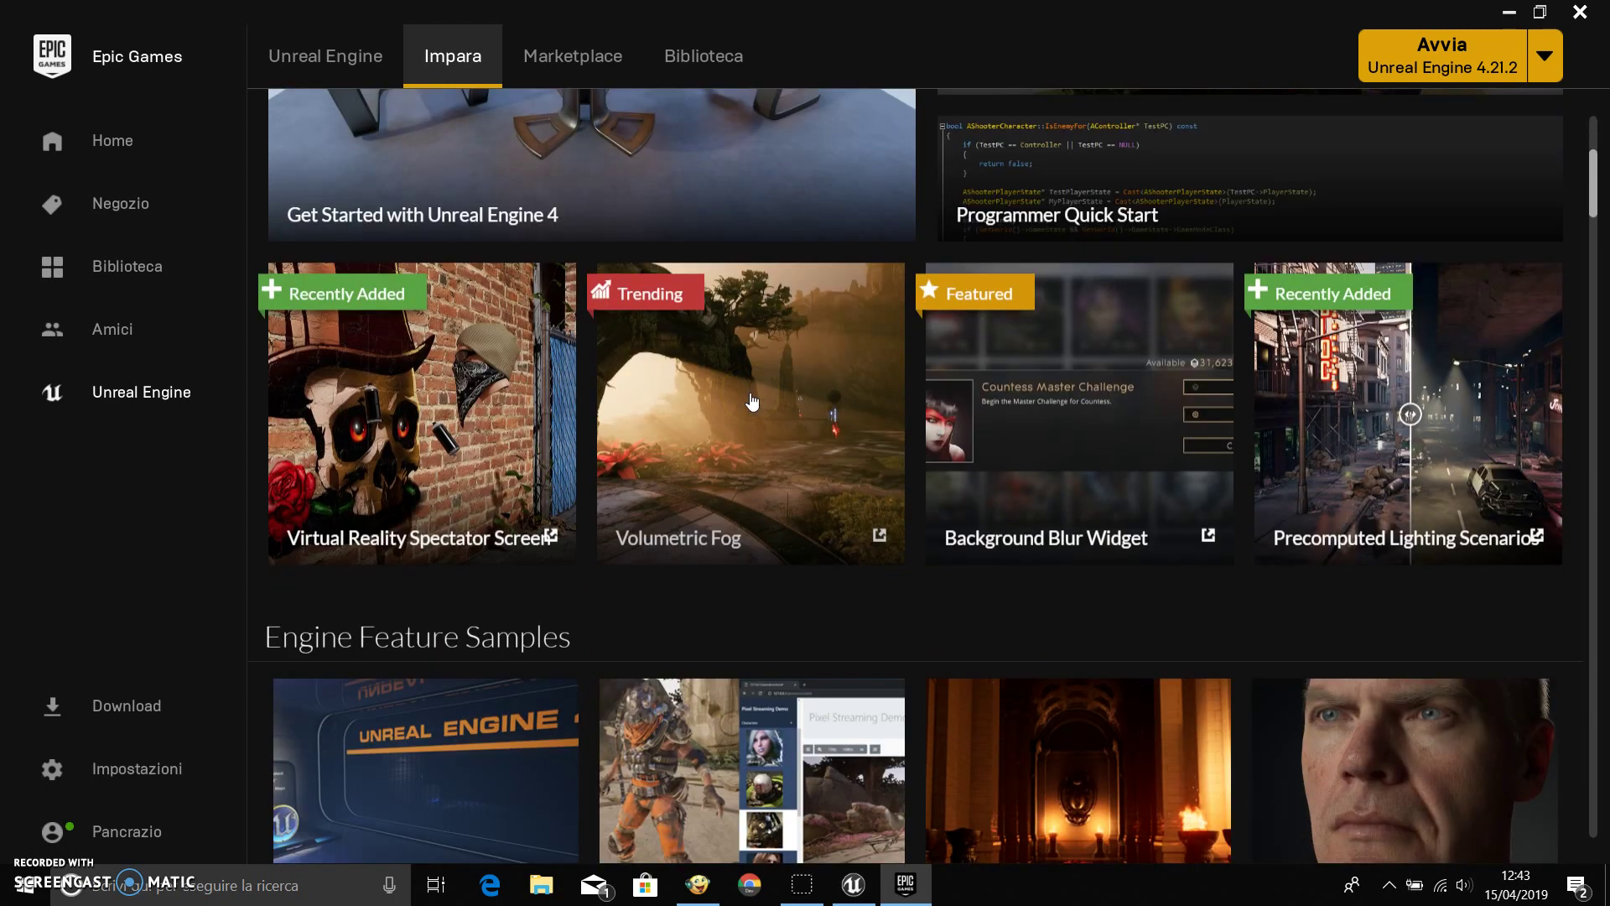
pyautogui.scroll(-2, 753, 403)
pyautogui.scroll(1, 754, 403)
pyautogui.scroll(2, 755, 403)
pyautogui.scroll(2, 756, 403)
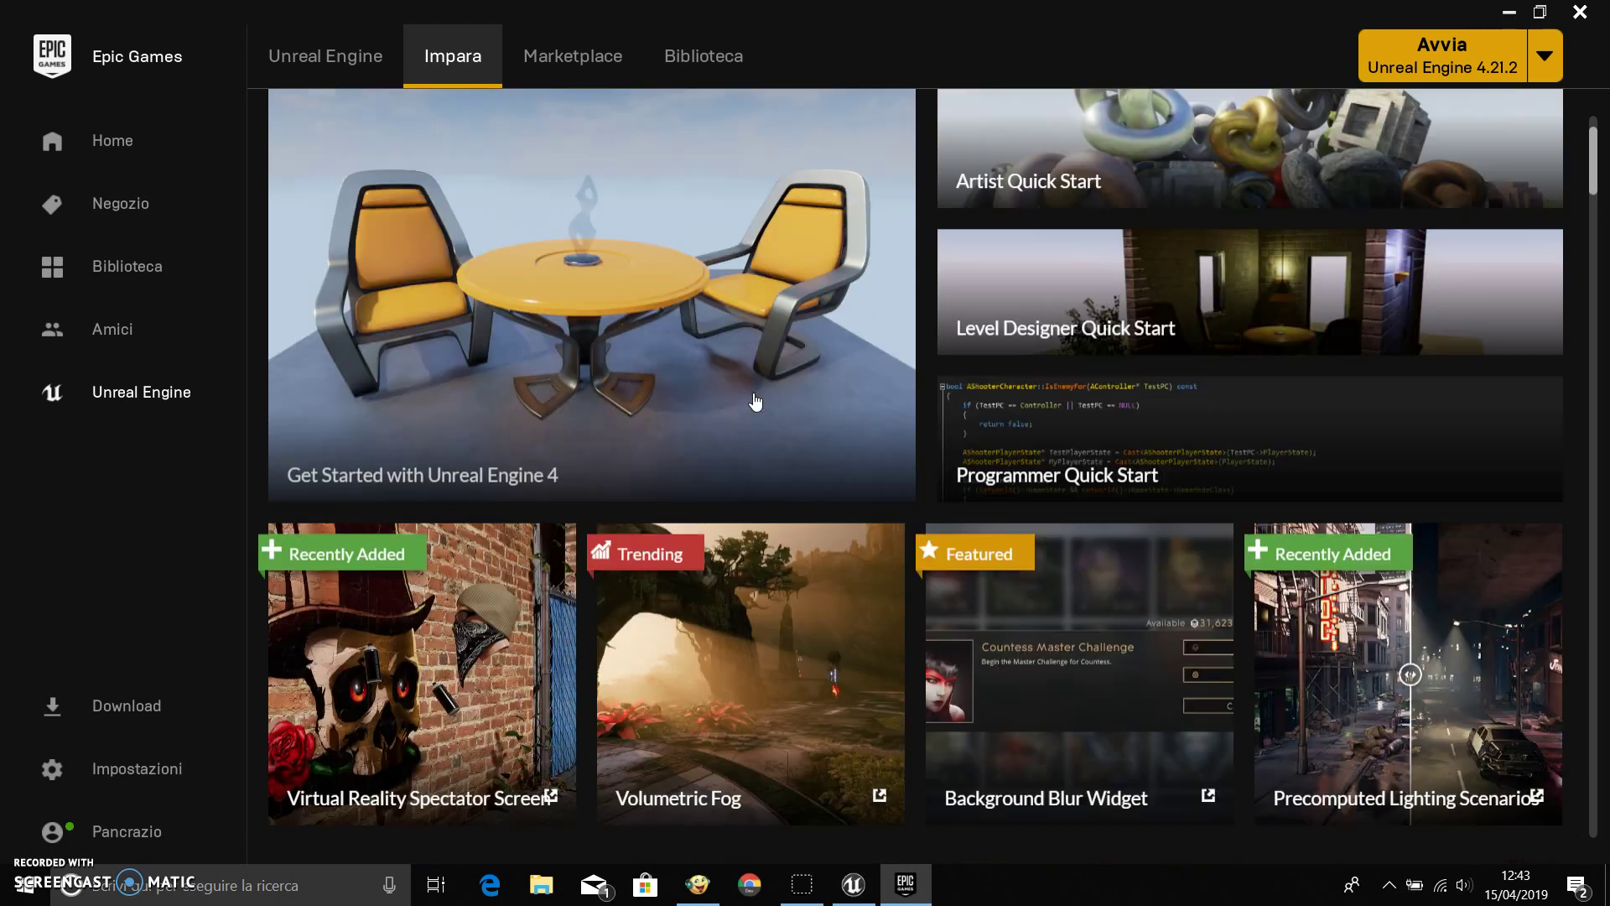
pyautogui.scroll(3, 754, 403)
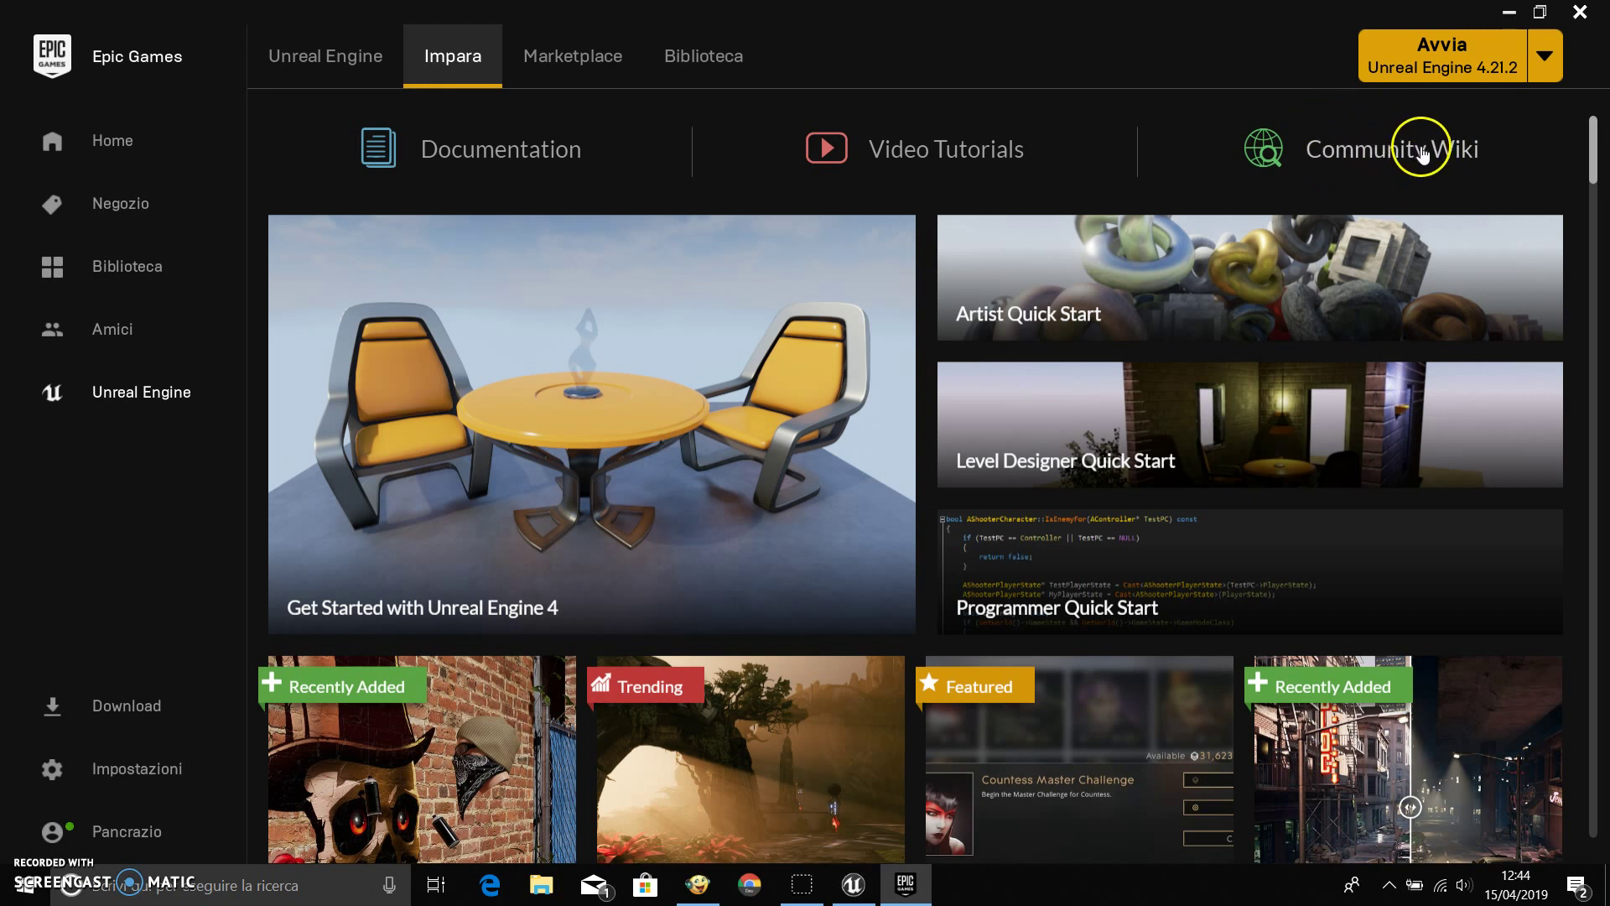
pyautogui.scroll(-2, 1197, 388)
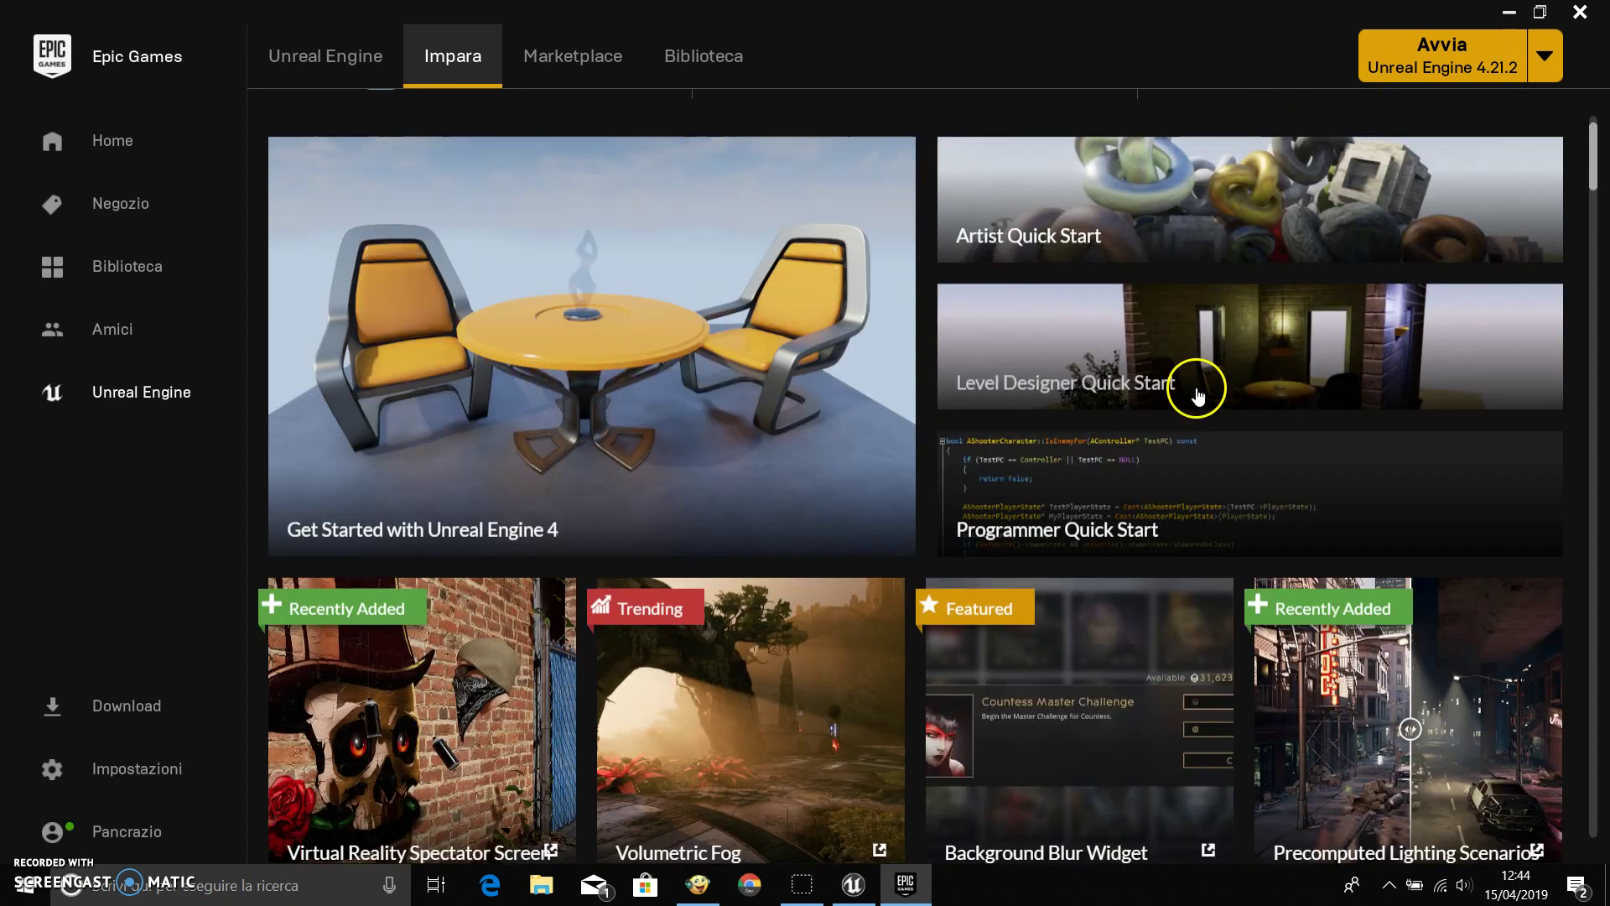
pyautogui.scroll(-1, 1197, 386)
pyautogui.scroll(3, 1182, 302)
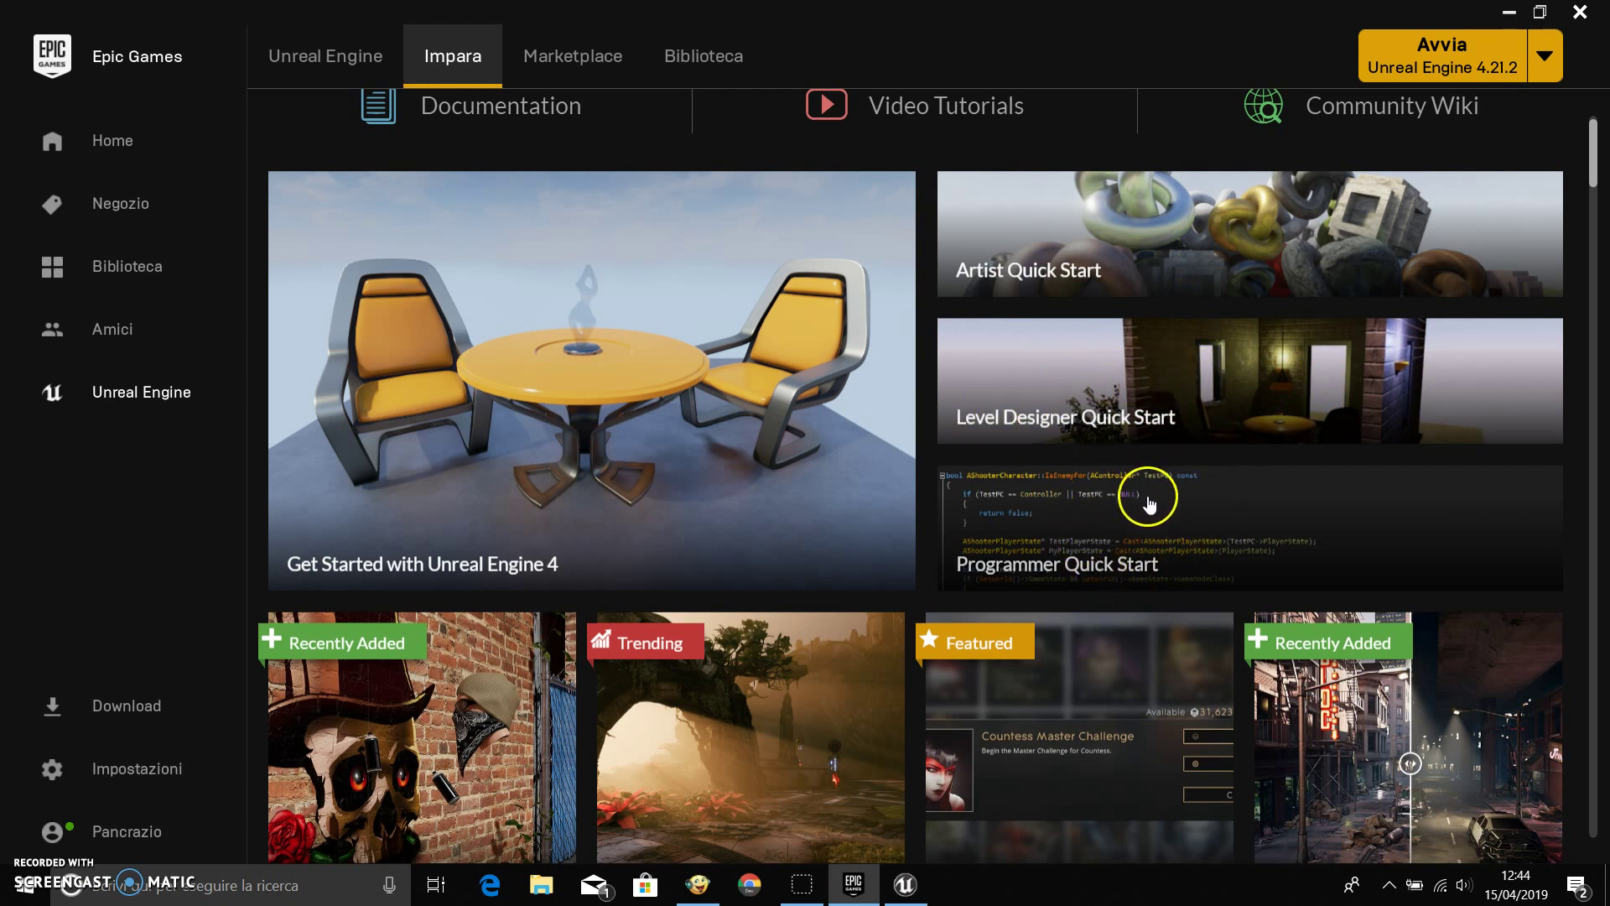
# Browse the Engine Feature Samples on the Impara learning page, then switch to the Marketplace.
pyautogui.click(1217, 479)
pyautogui.click(1224, 539)
pyautogui.click(1120, 584)
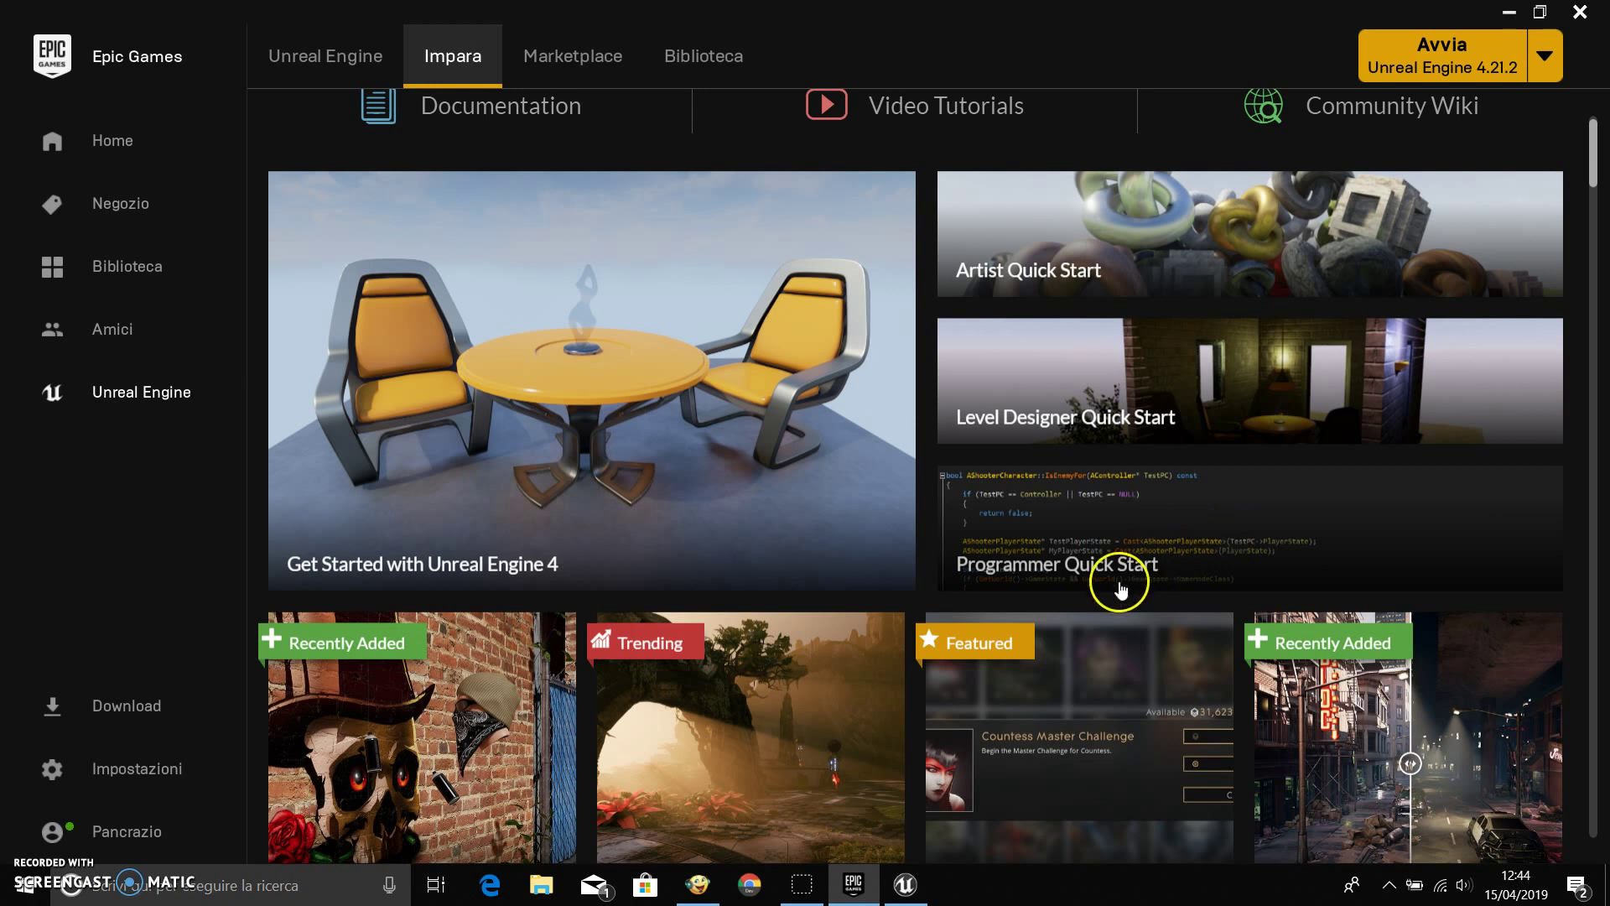
pyautogui.scroll(-1, 1104, 594)
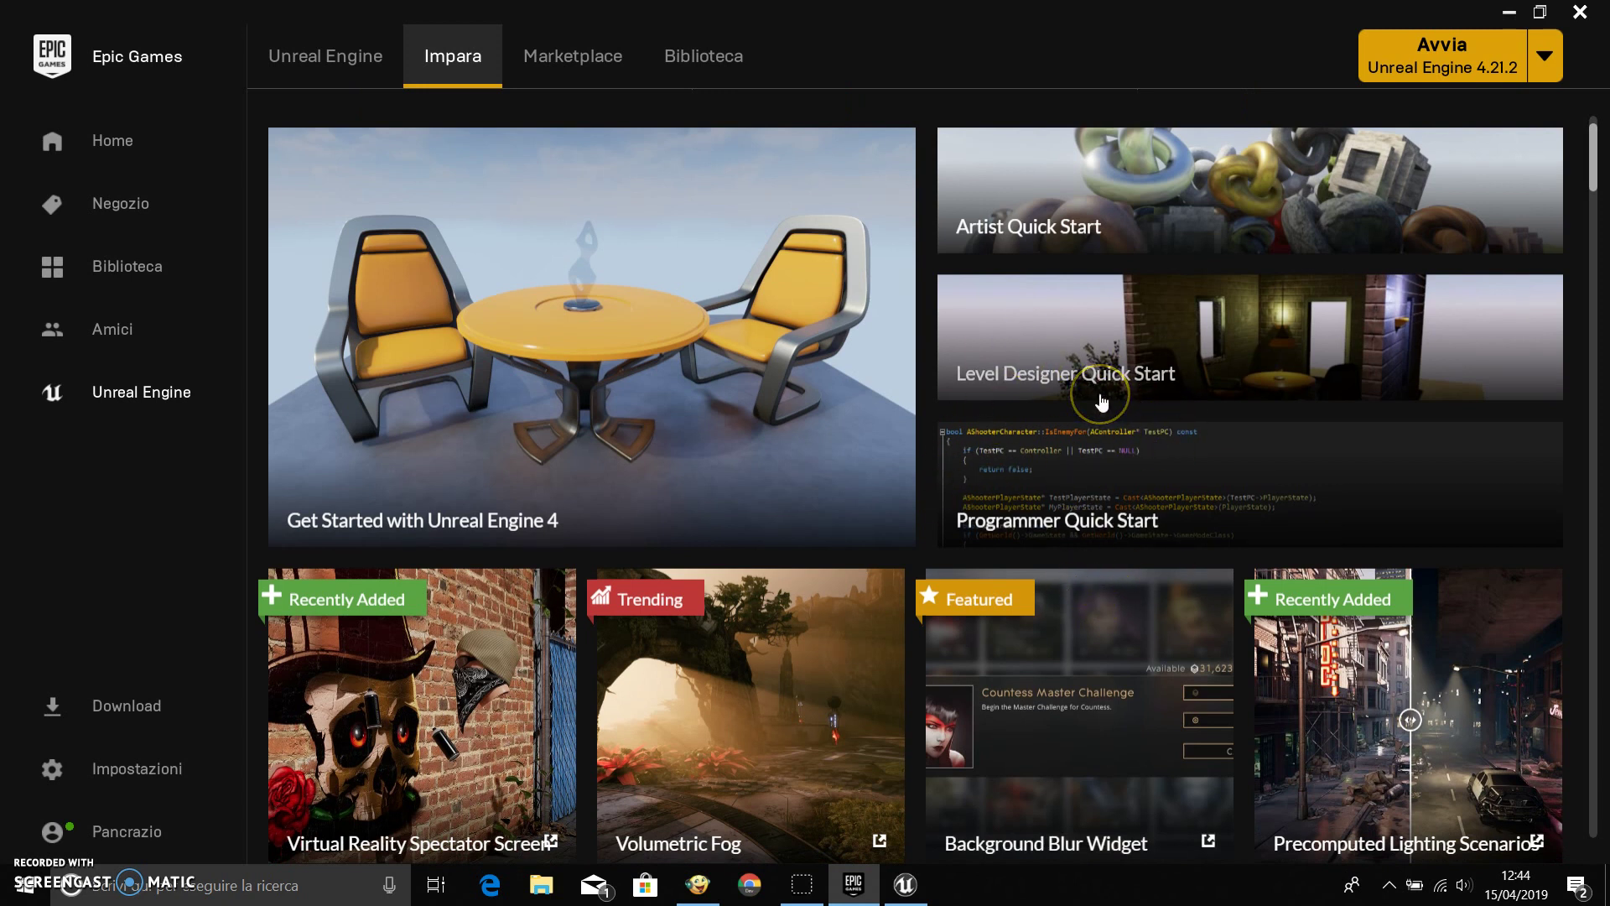
pyautogui.moveTo(1082, 406); pyautogui.dragTo(1092, 467)
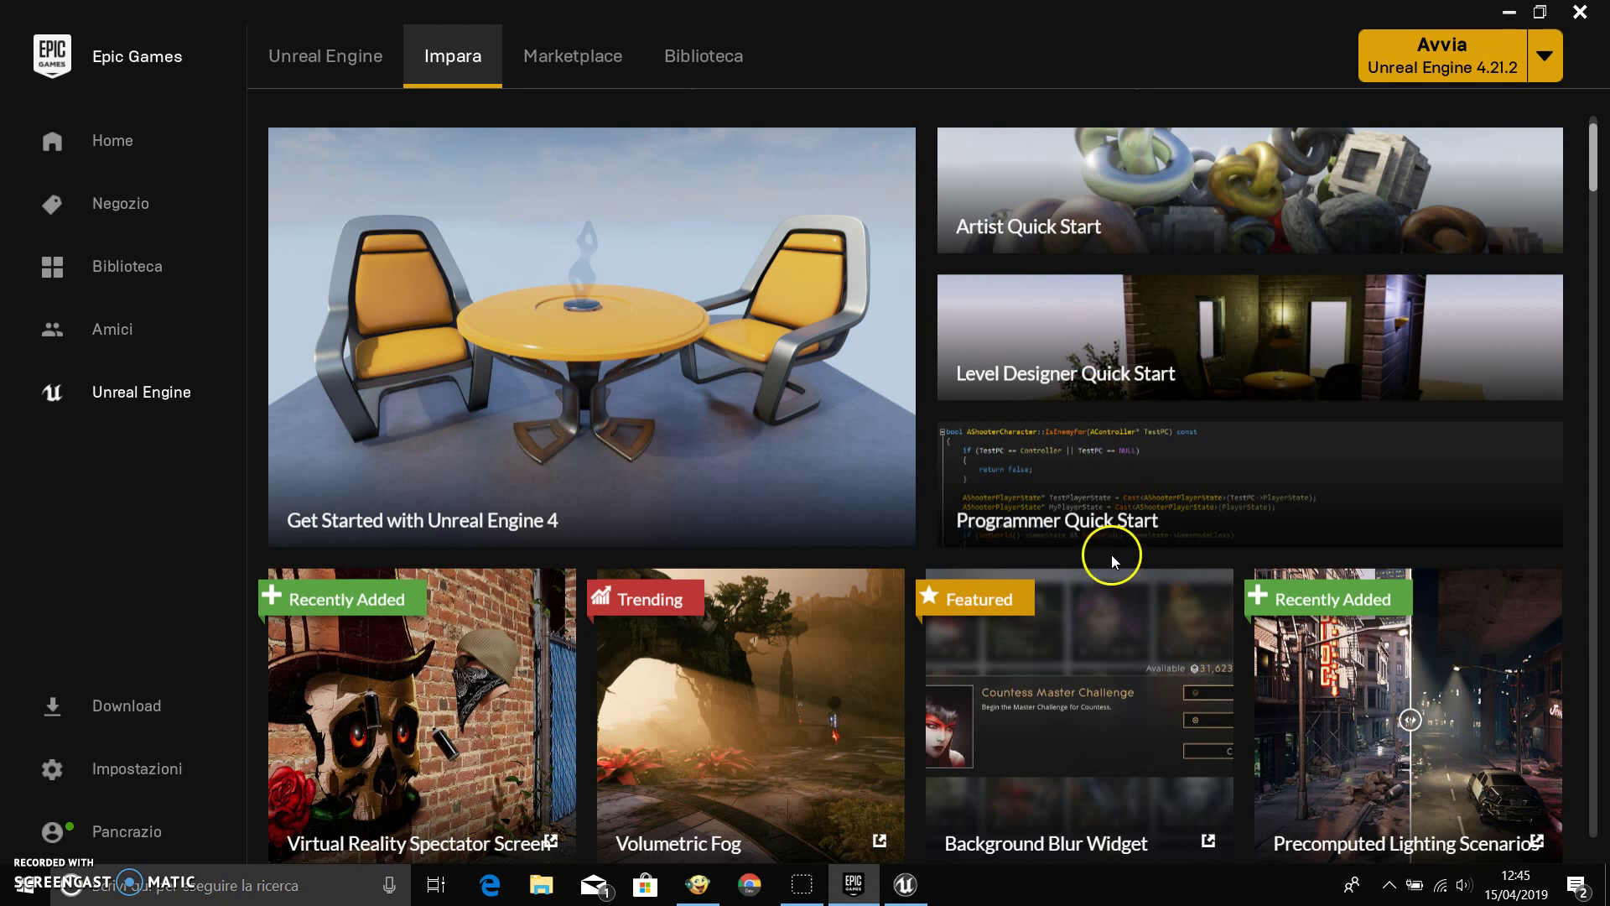
pyautogui.scroll(-5, 1130, 564)
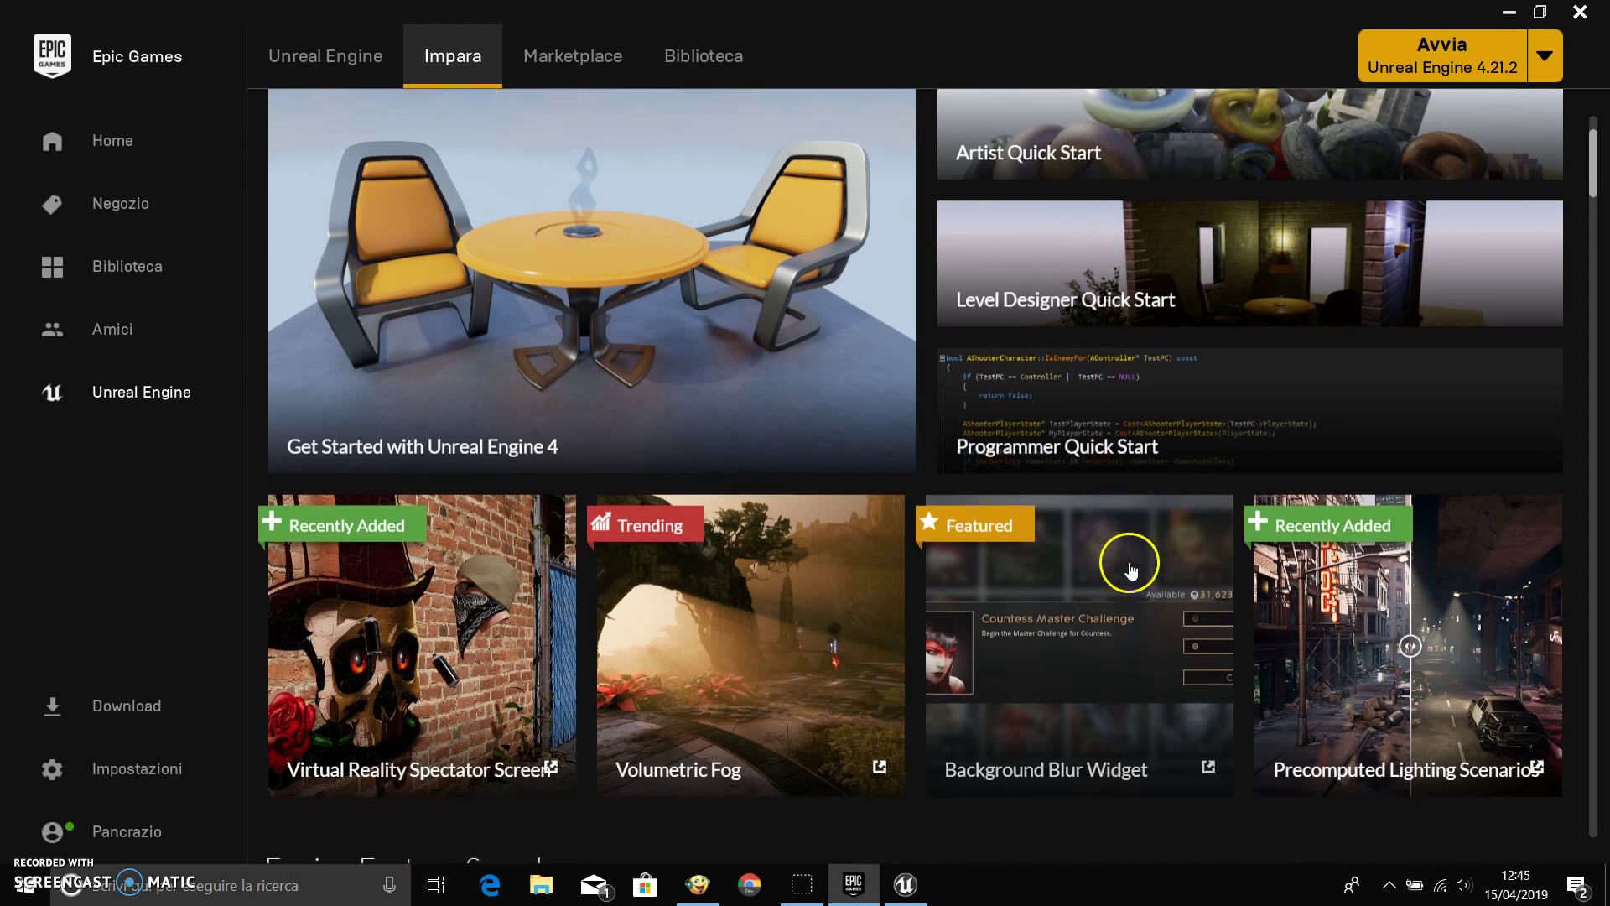
pyautogui.scroll(-5, 1128, 562)
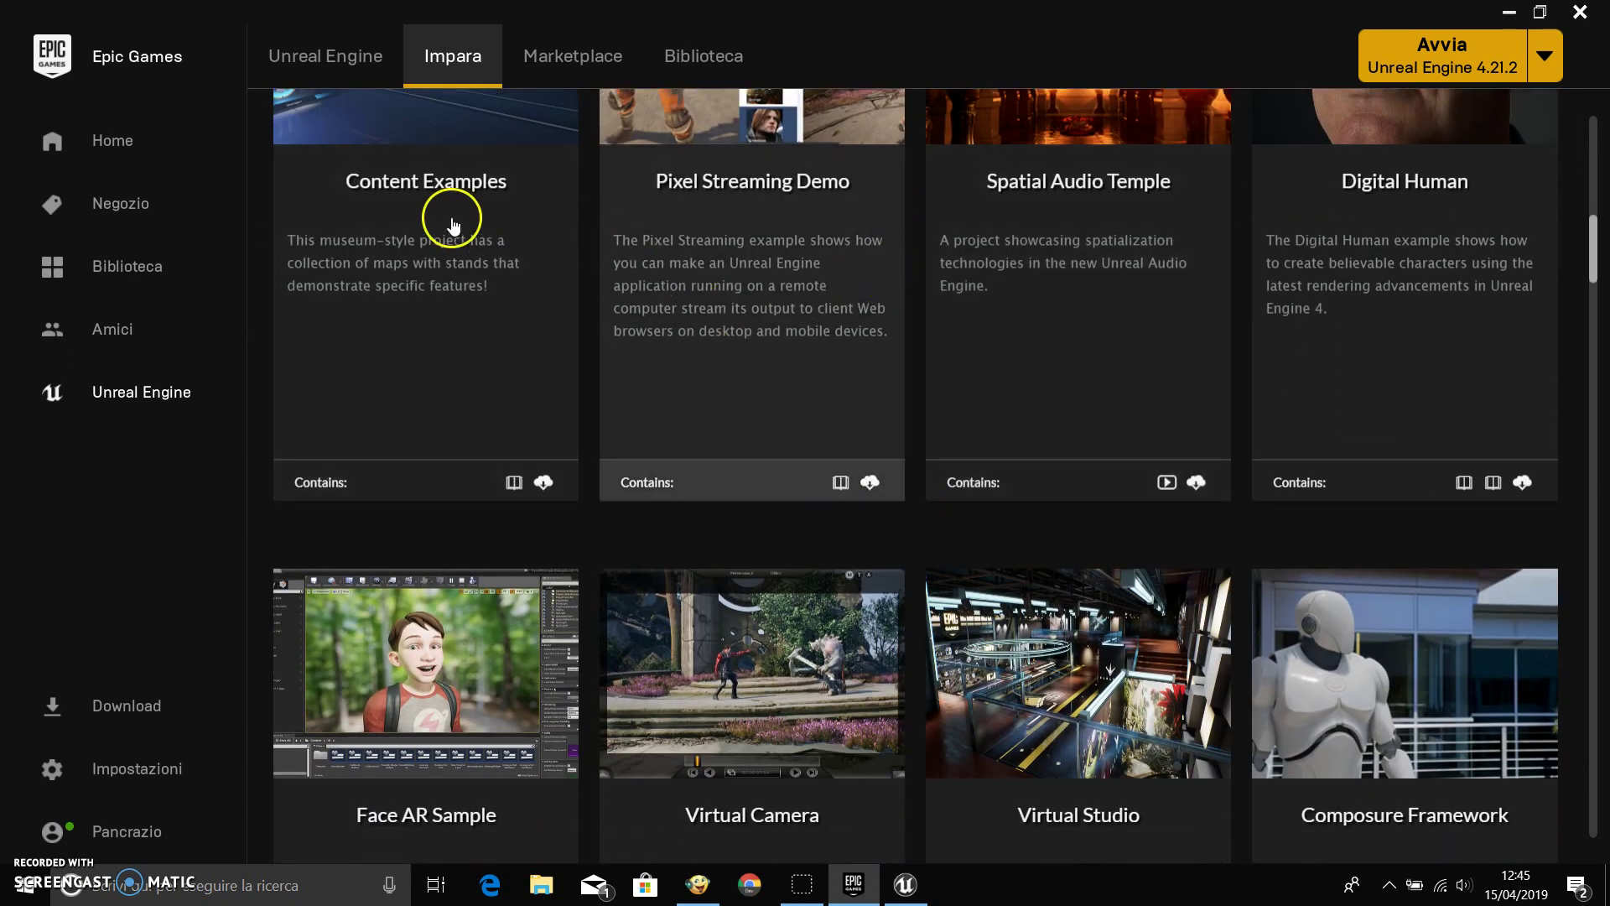
pyautogui.scroll(-2, 1019, 497)
pyautogui.scroll(-5, 1019, 502)
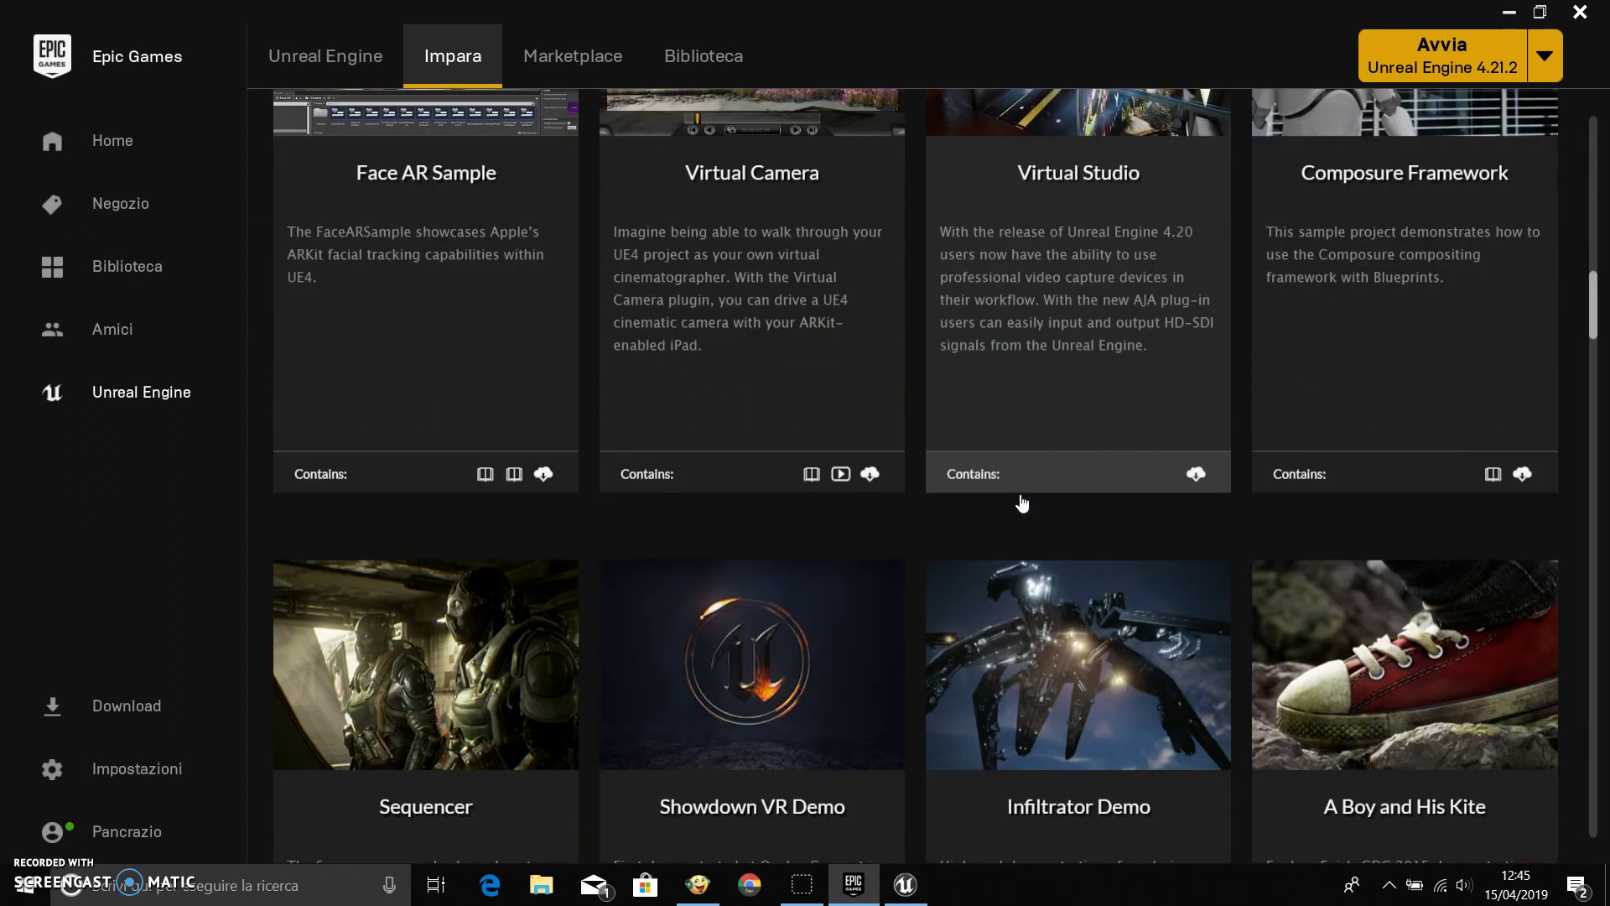
pyautogui.scroll(-3, 965, 470)
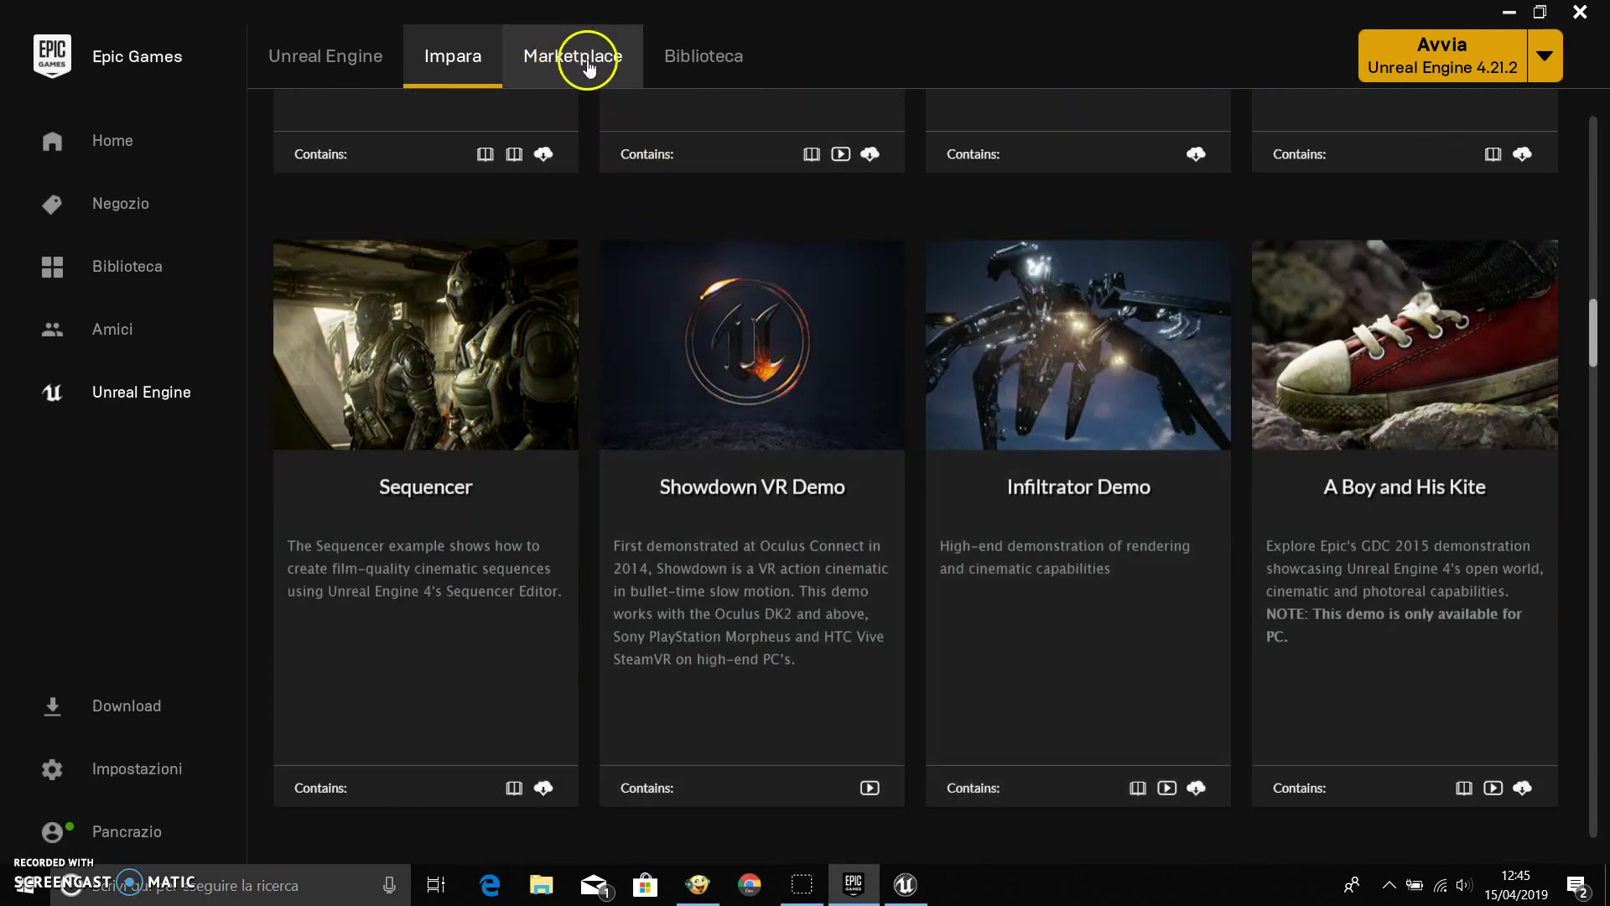
pyautogui.click(553, 55)
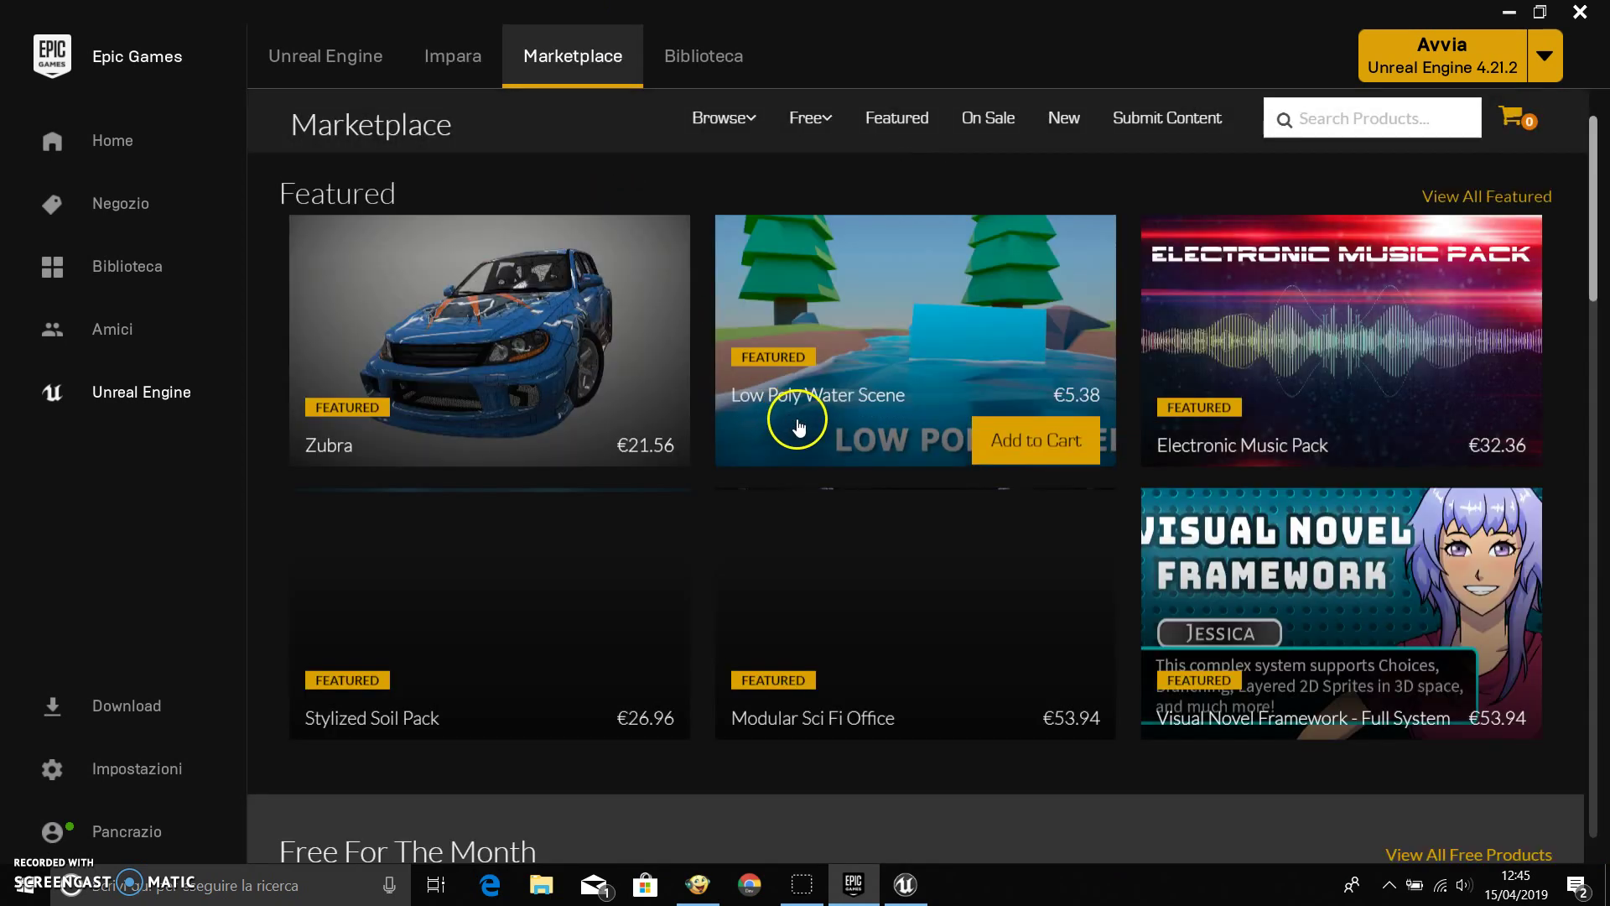
# Open the Epic Games seller profile in the Marketplace and scroll through its listings.
pyautogui.moveTo(807, 121)
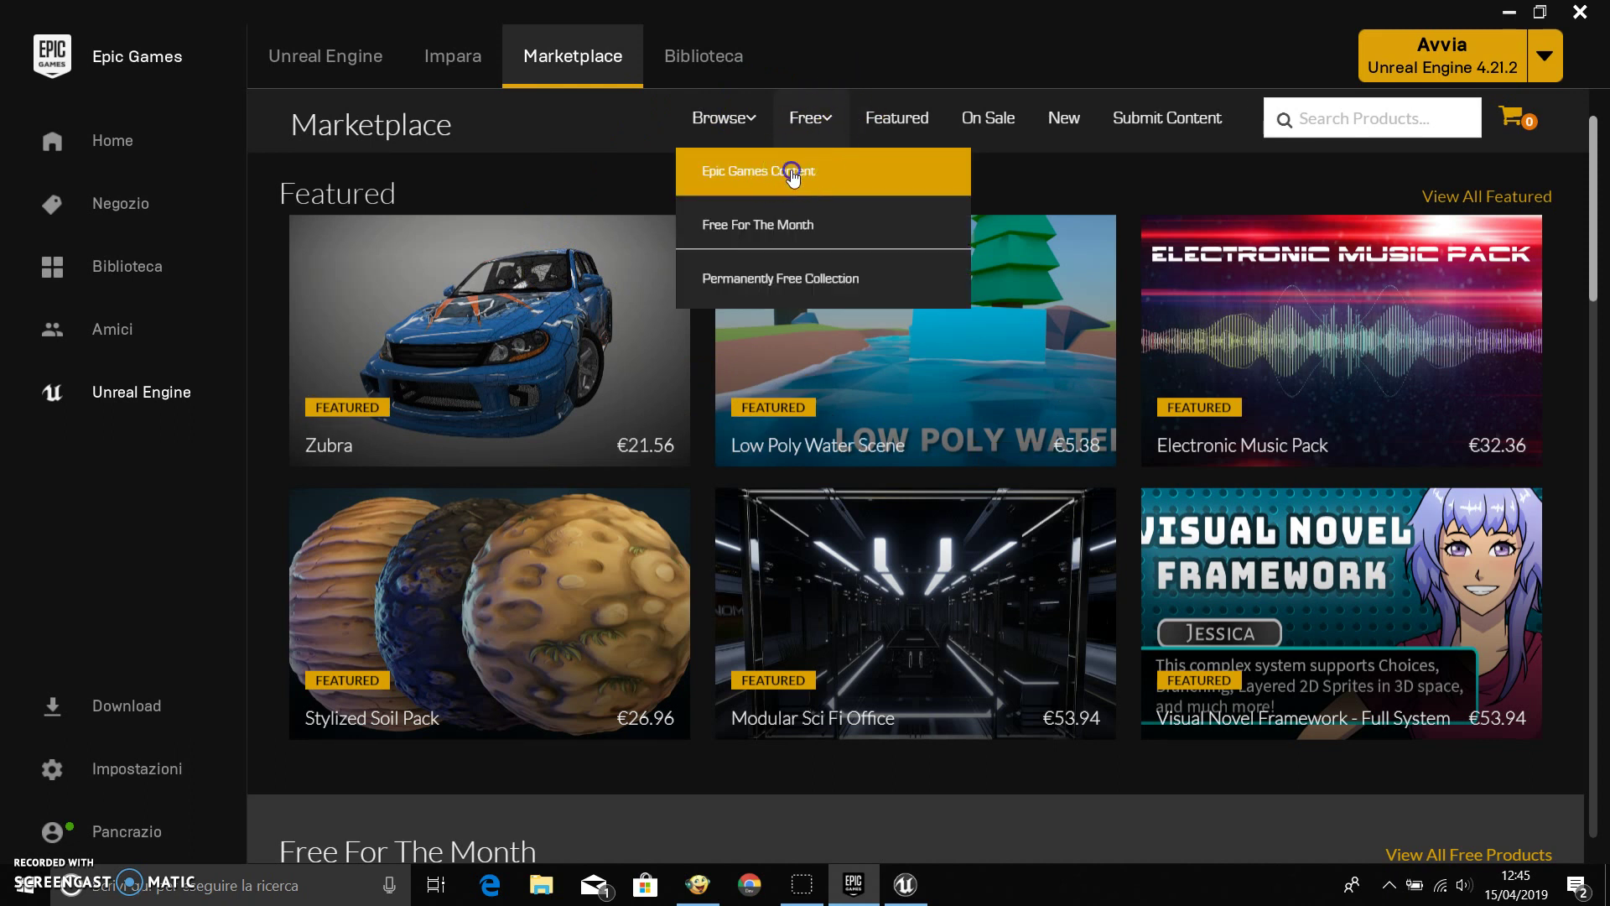
pyautogui.click(791, 174)
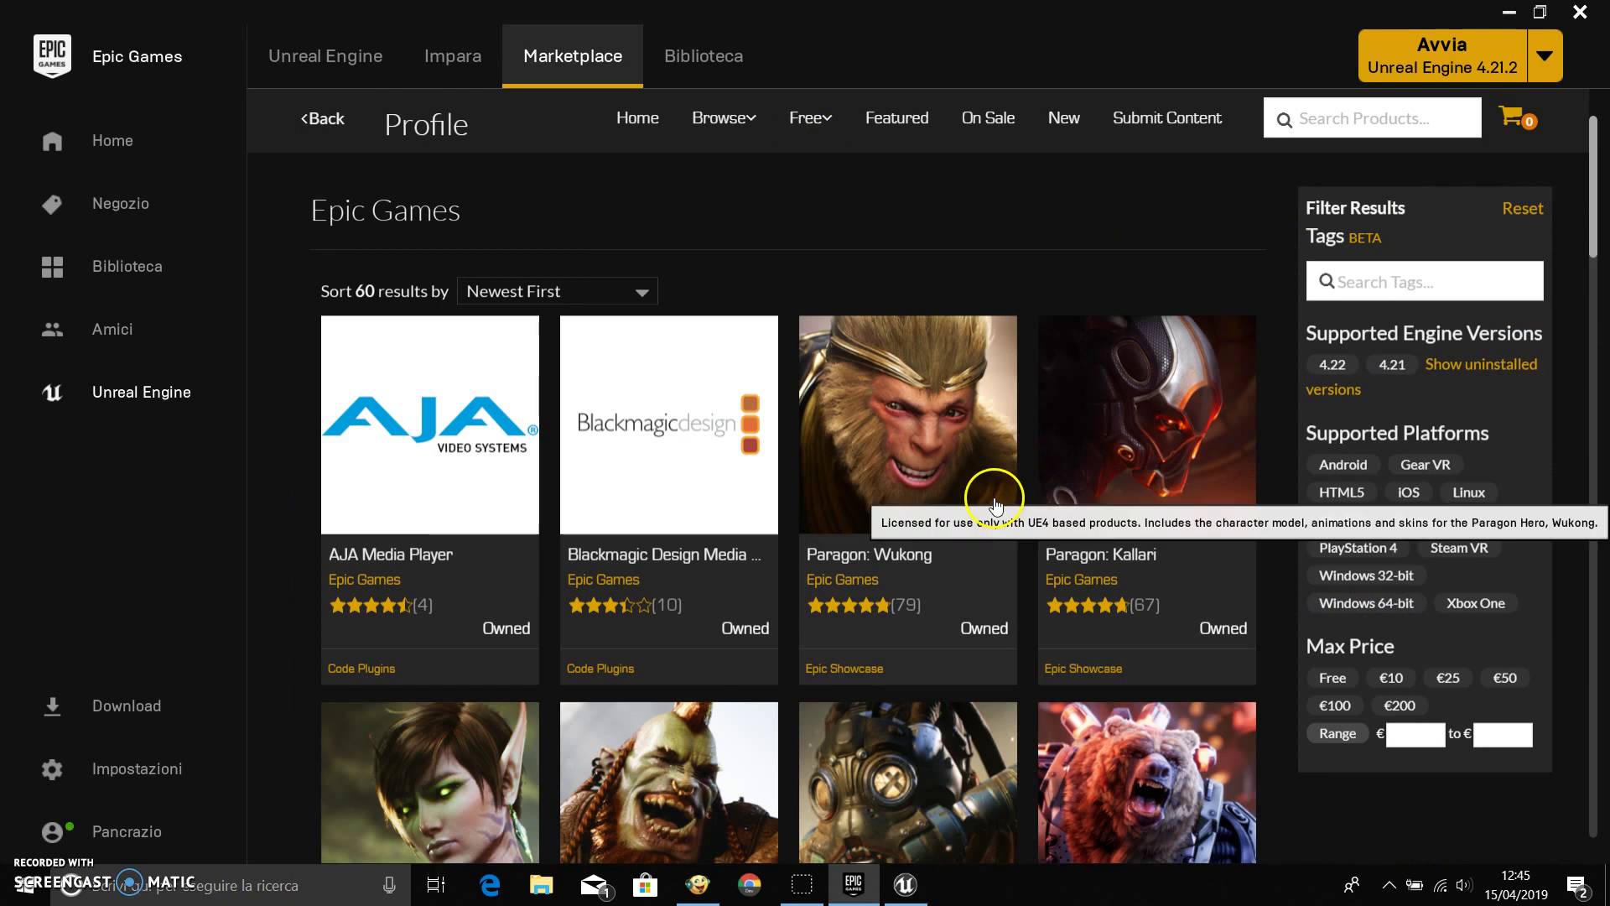
pyautogui.scroll(-3, 996, 503)
pyautogui.scroll(-1, 990, 495)
pyautogui.scroll(-3, 990, 491)
pyautogui.scroll(-3, 998, 486)
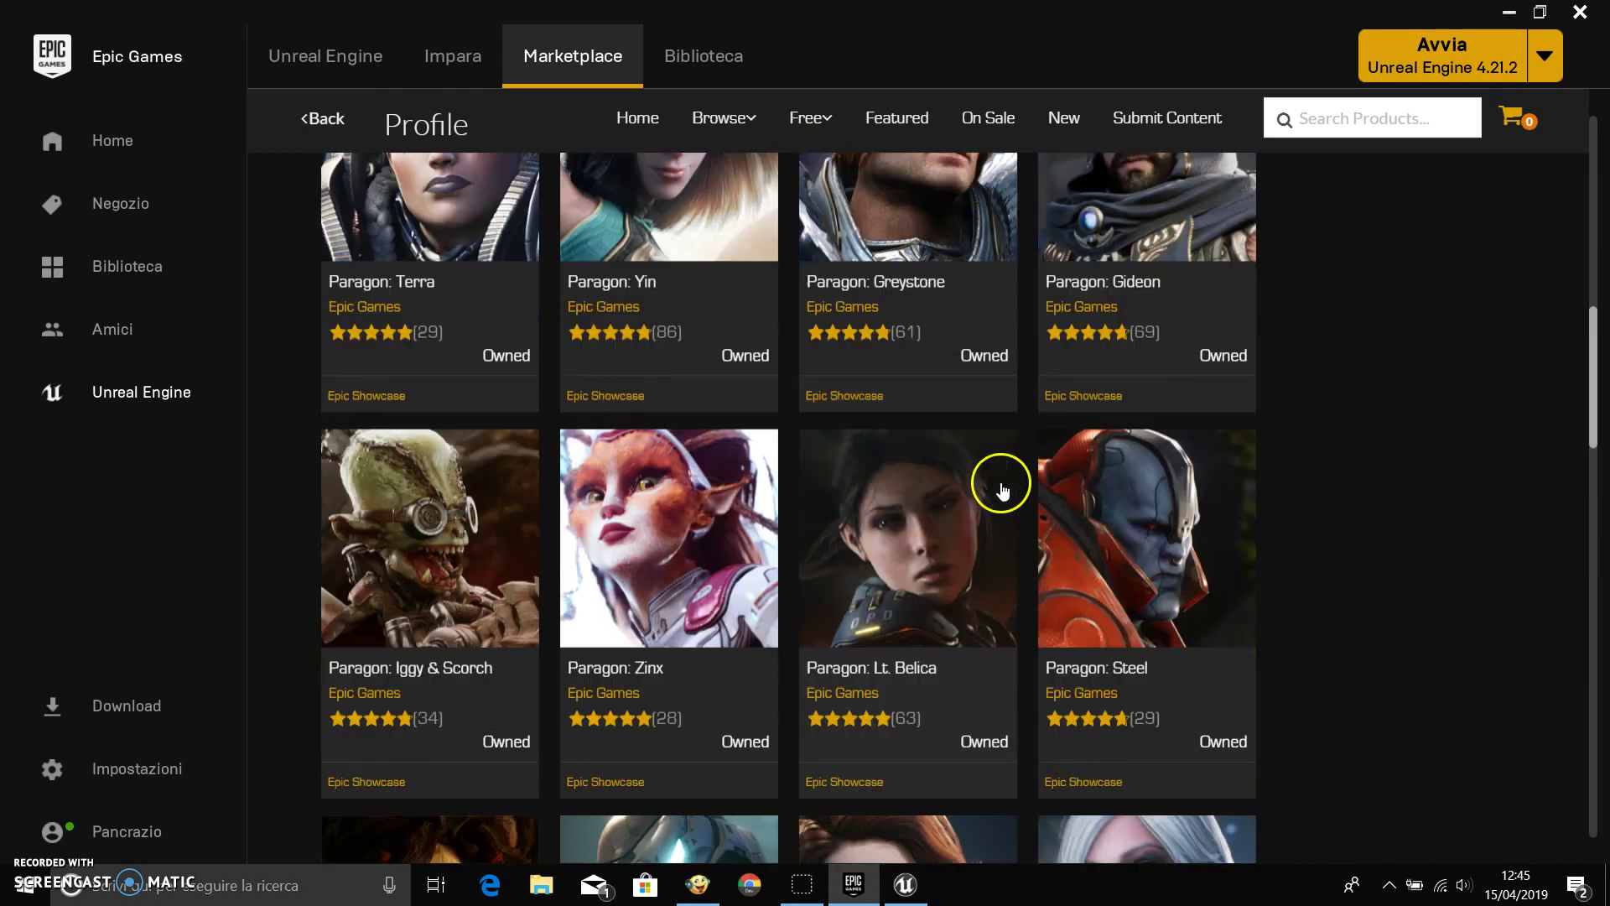
pyautogui.scroll(-2, 1002, 488)
pyautogui.scroll(3, 1011, 478)
pyautogui.scroll(1, 1017, 475)
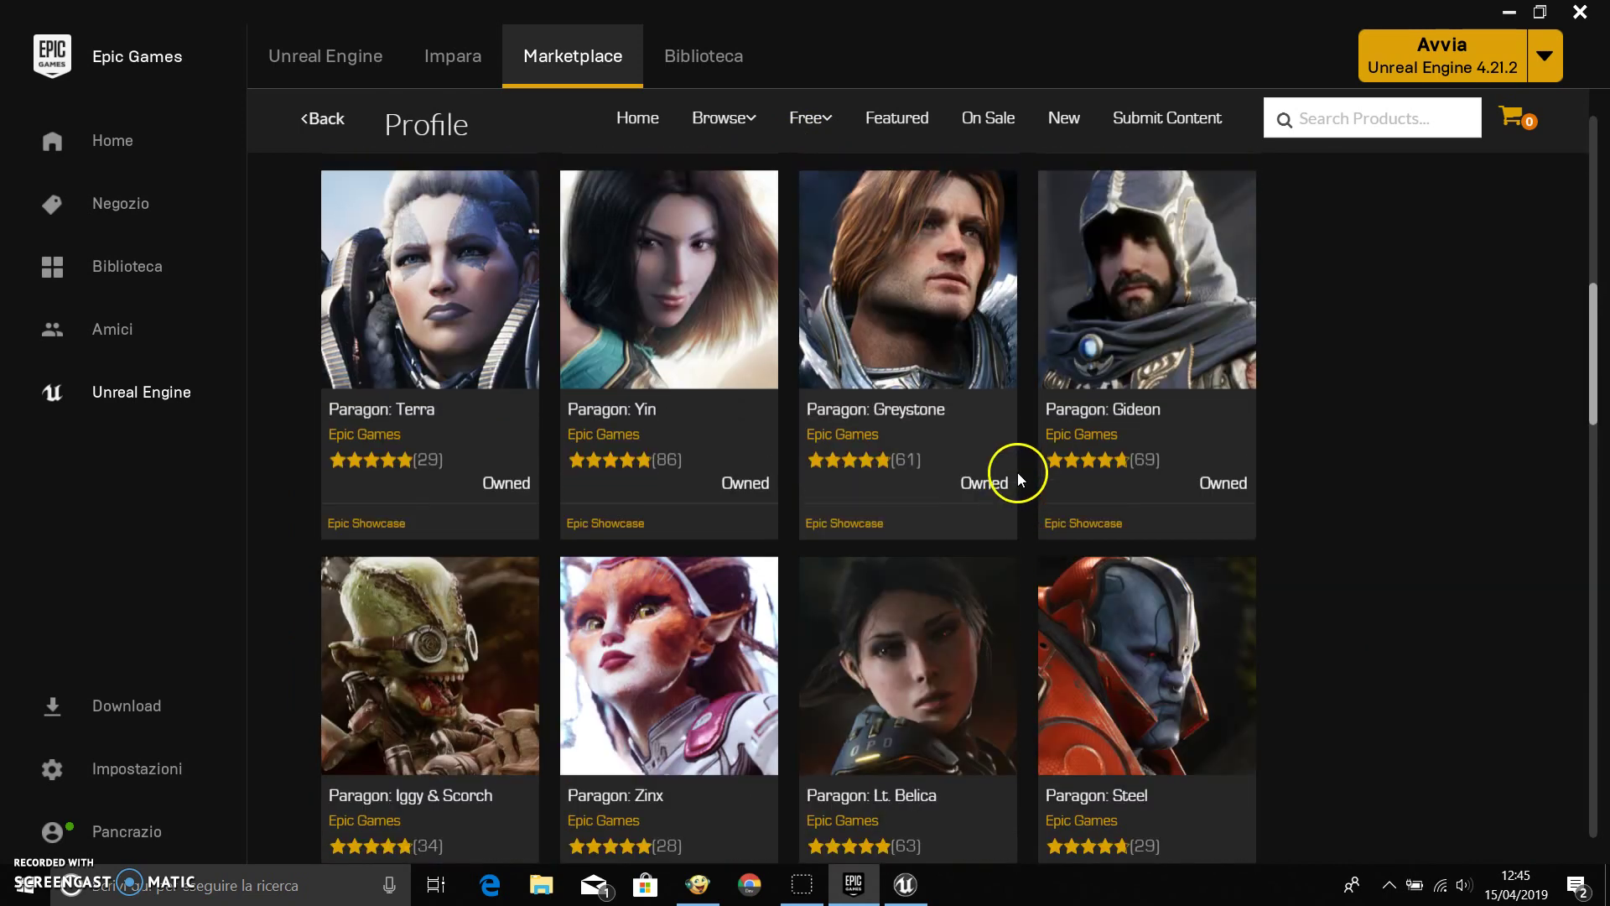
pyautogui.scroll(3, 1019, 471)
pyautogui.scroll(-1, 1023, 386)
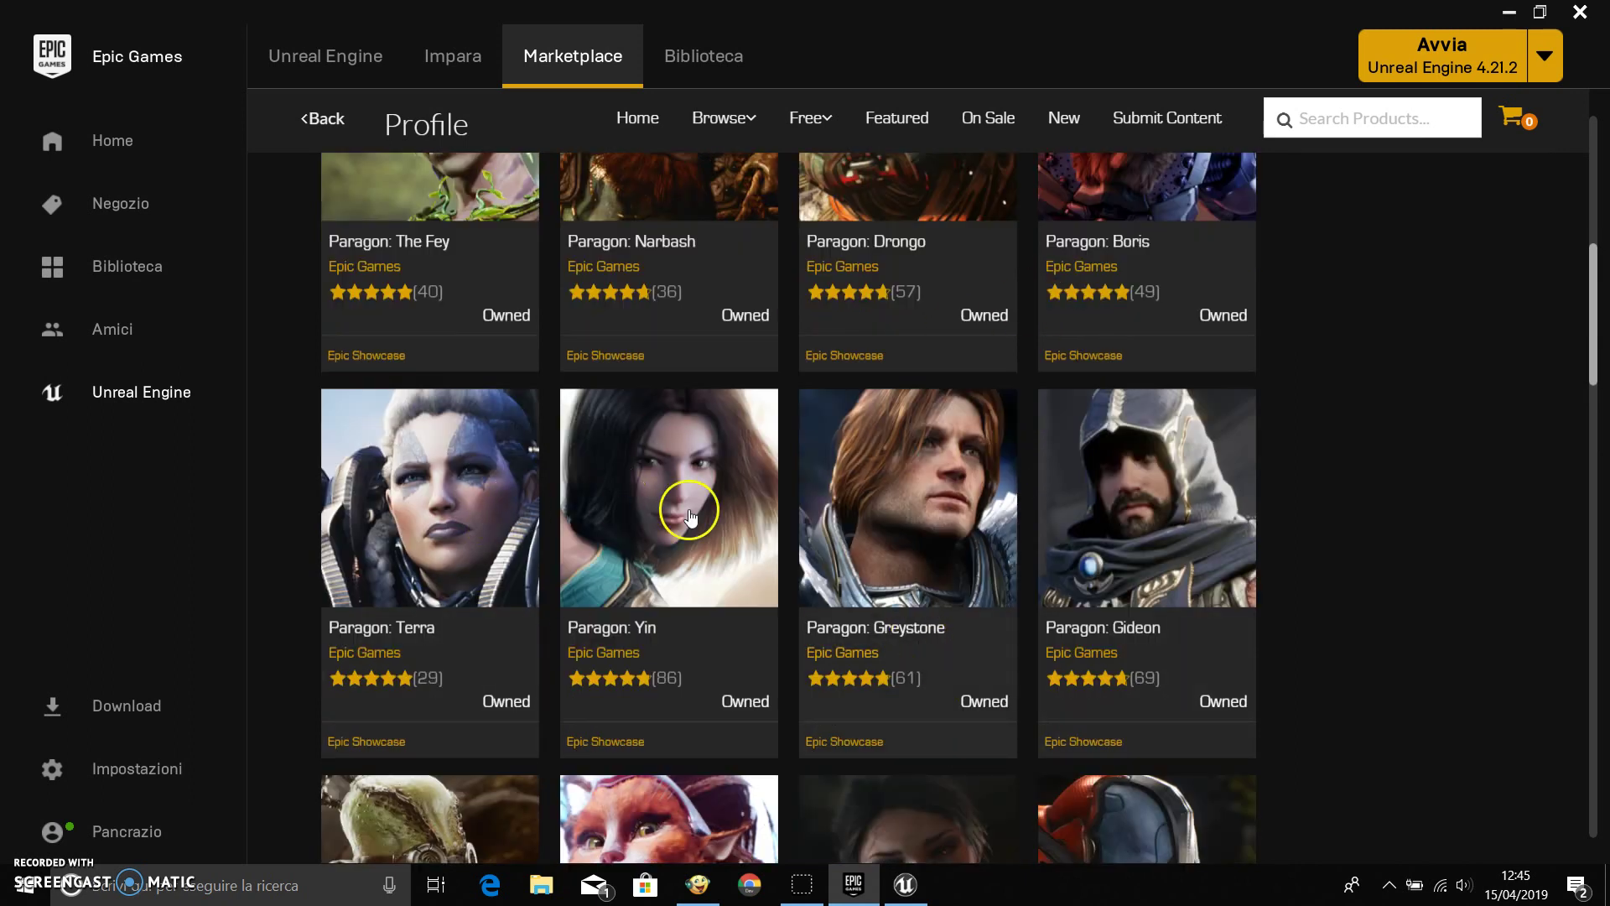
pyautogui.scroll(3, 704, 491)
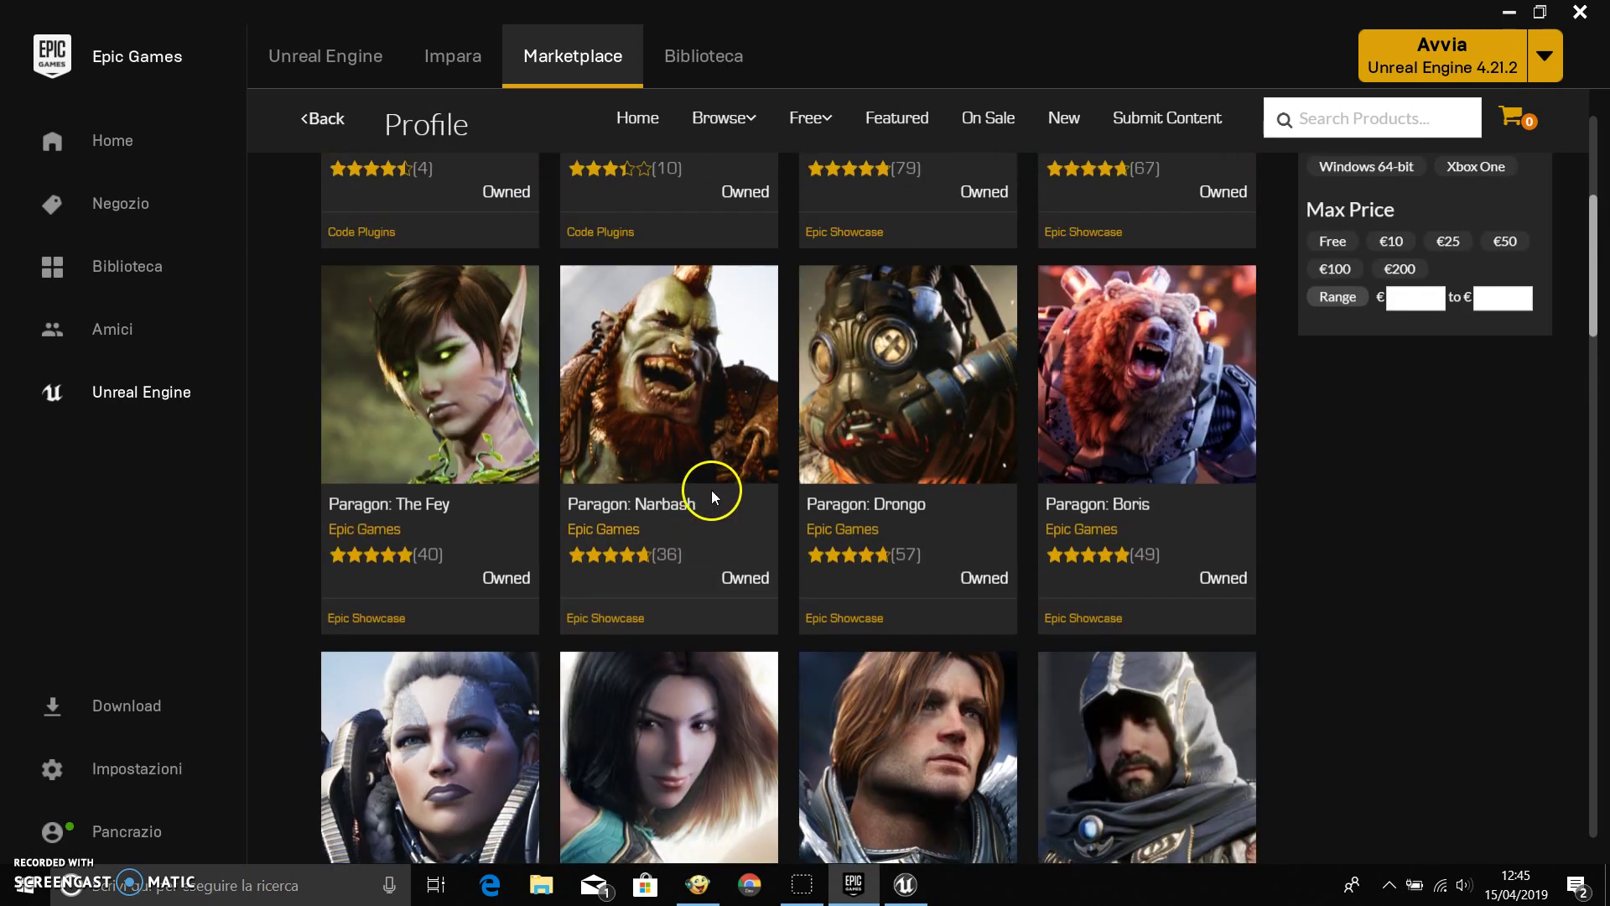
pyautogui.scroll(2, 729, 490)
# Limit the Epic Games results to free products and scroll through the owned Paragon packs.
pyautogui.click(1336, 376)
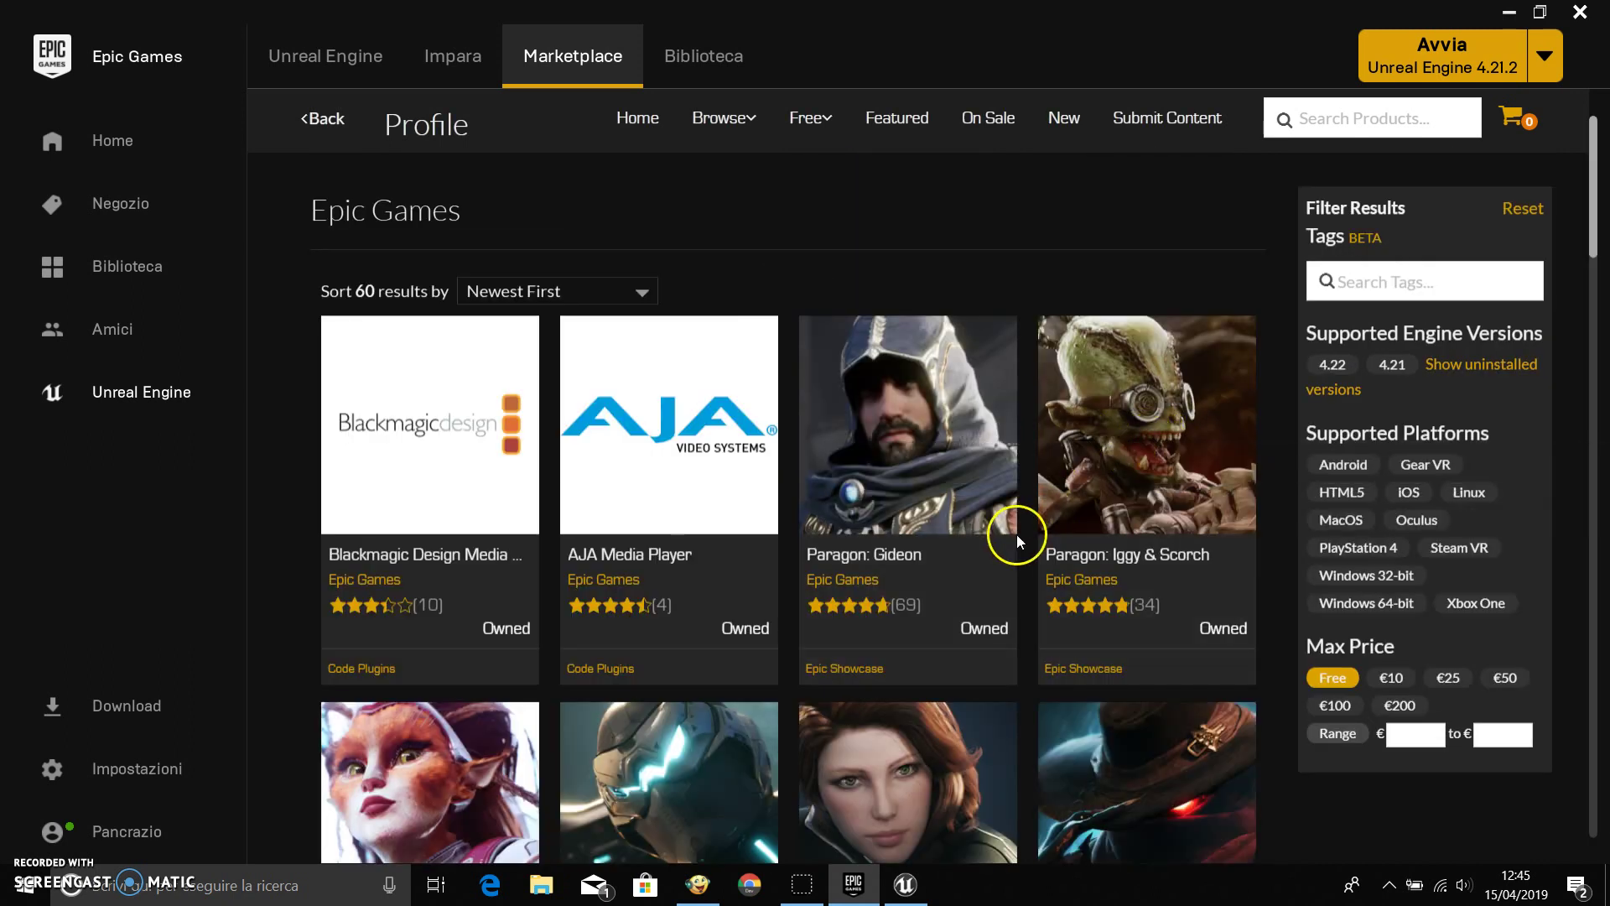
pyautogui.scroll(-3, 1019, 528)
pyautogui.scroll(-3, 1020, 526)
pyautogui.scroll(-3, 1023, 525)
pyautogui.scroll(-4, 1023, 528)
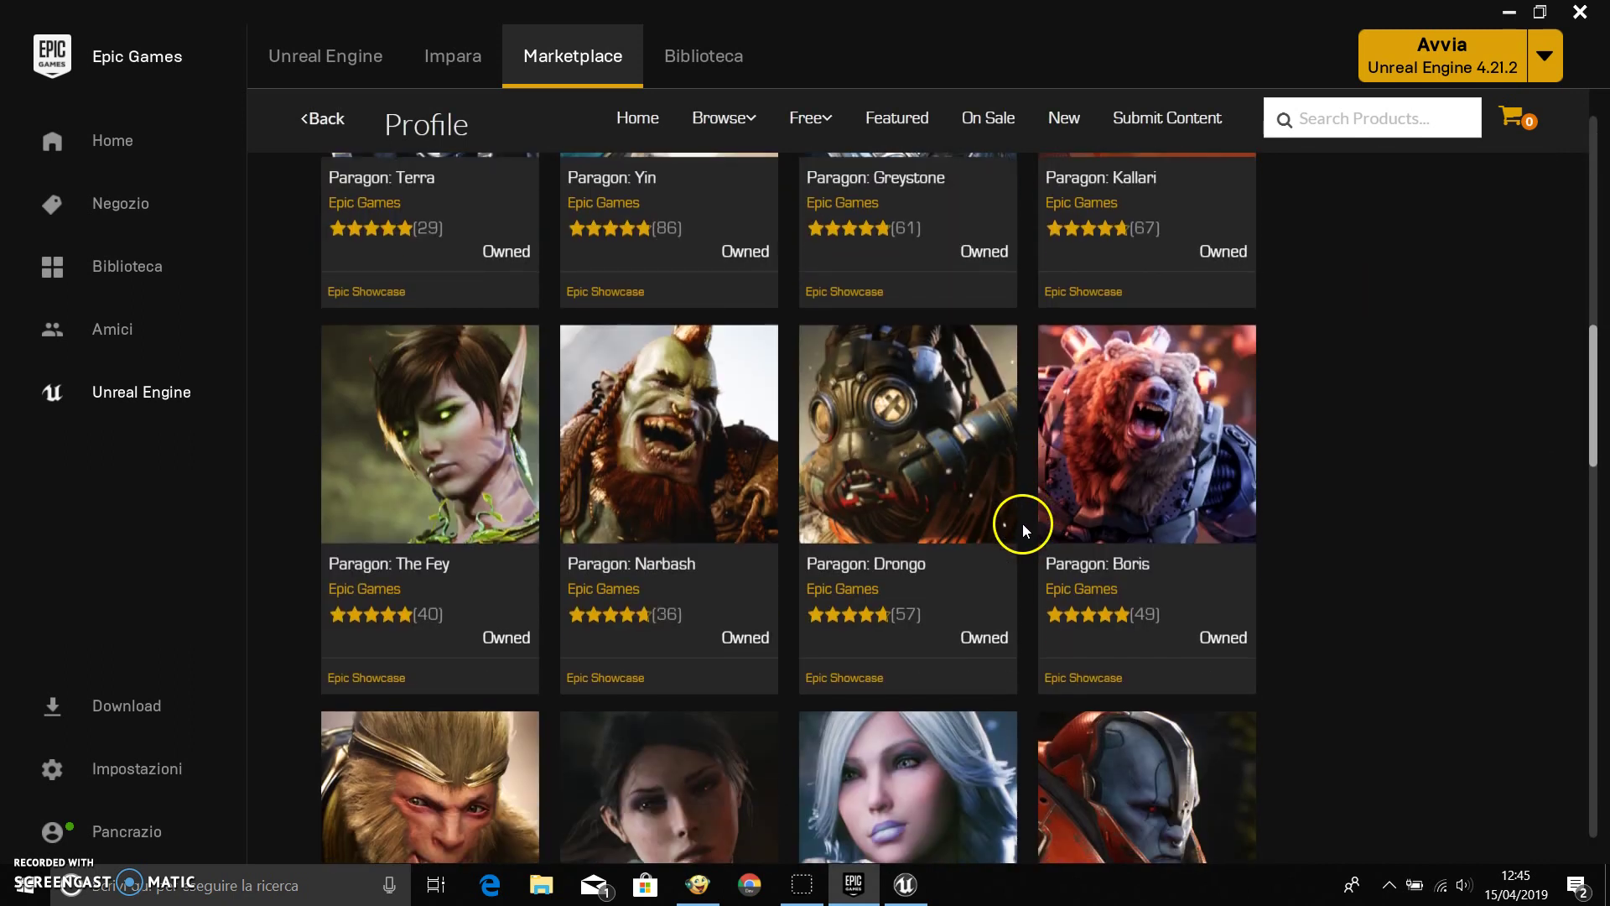
pyautogui.scroll(-4, 1026, 520)
pyautogui.scroll(-3, 1032, 512)
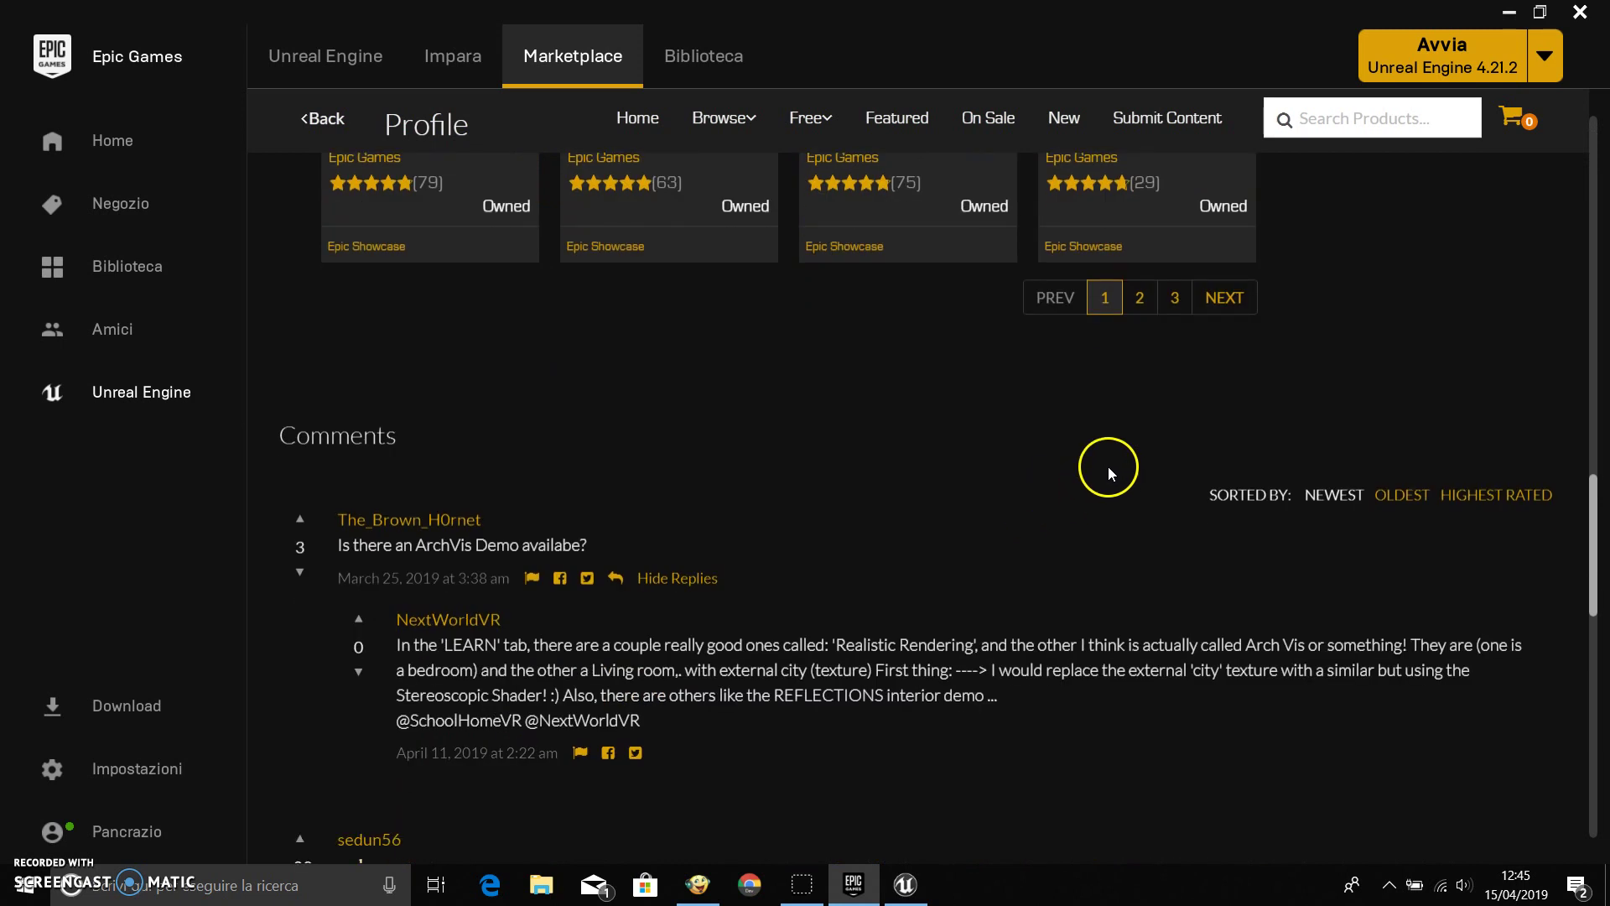
pyautogui.scroll(3, 1055, 411)
pyautogui.scroll(2, 1073, 400)
pyautogui.scroll(4, 1074, 399)
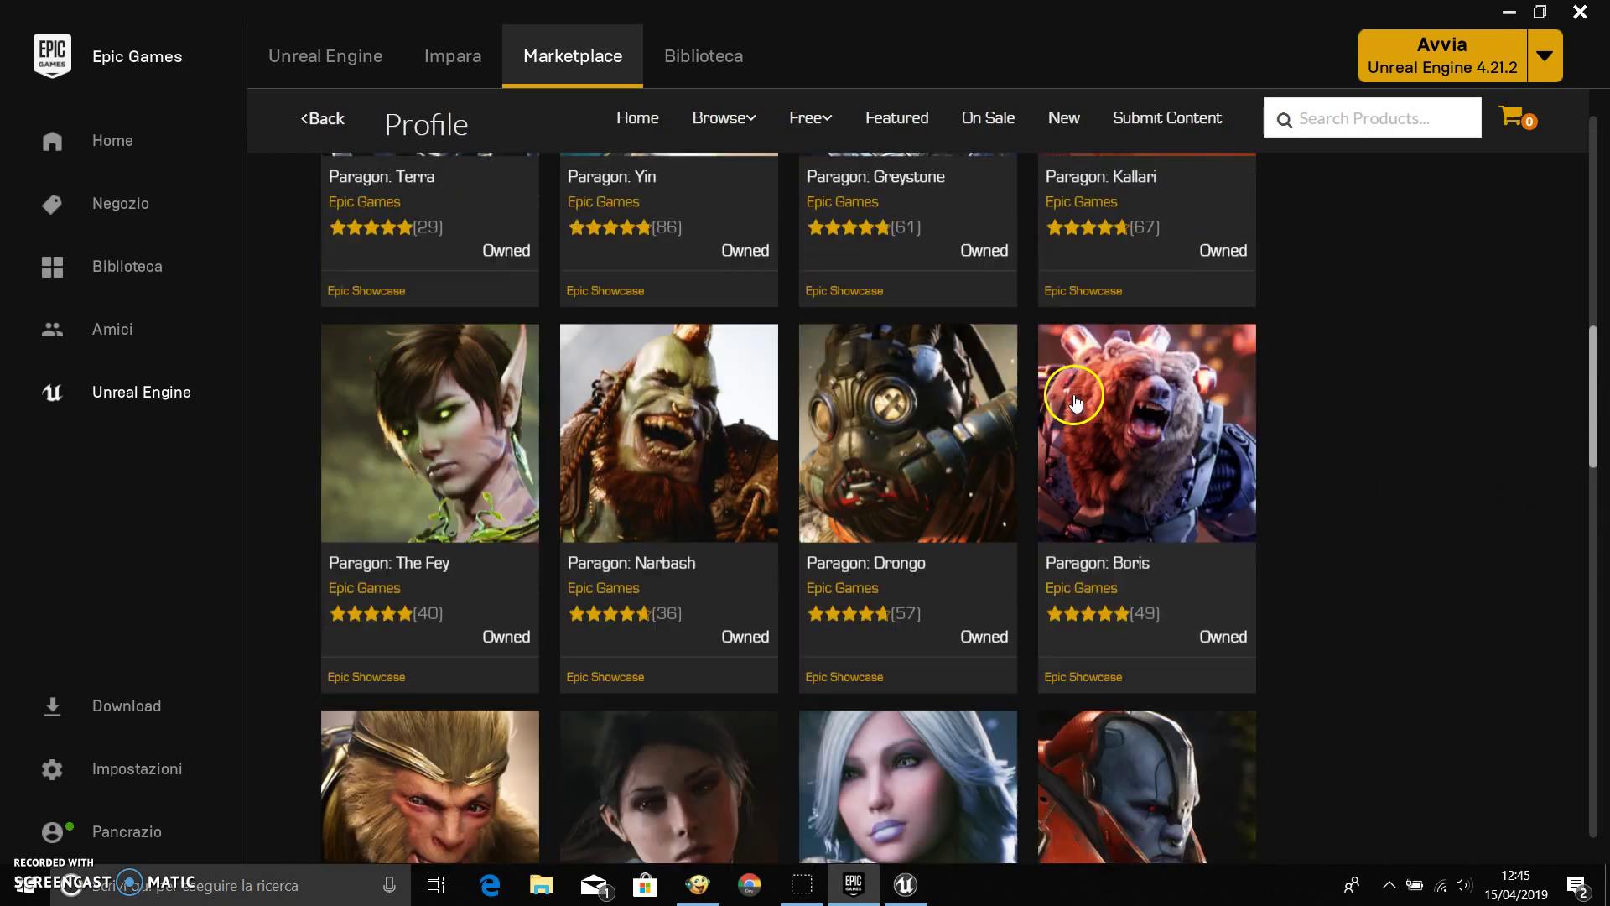
pyautogui.scroll(1, 1073, 399)
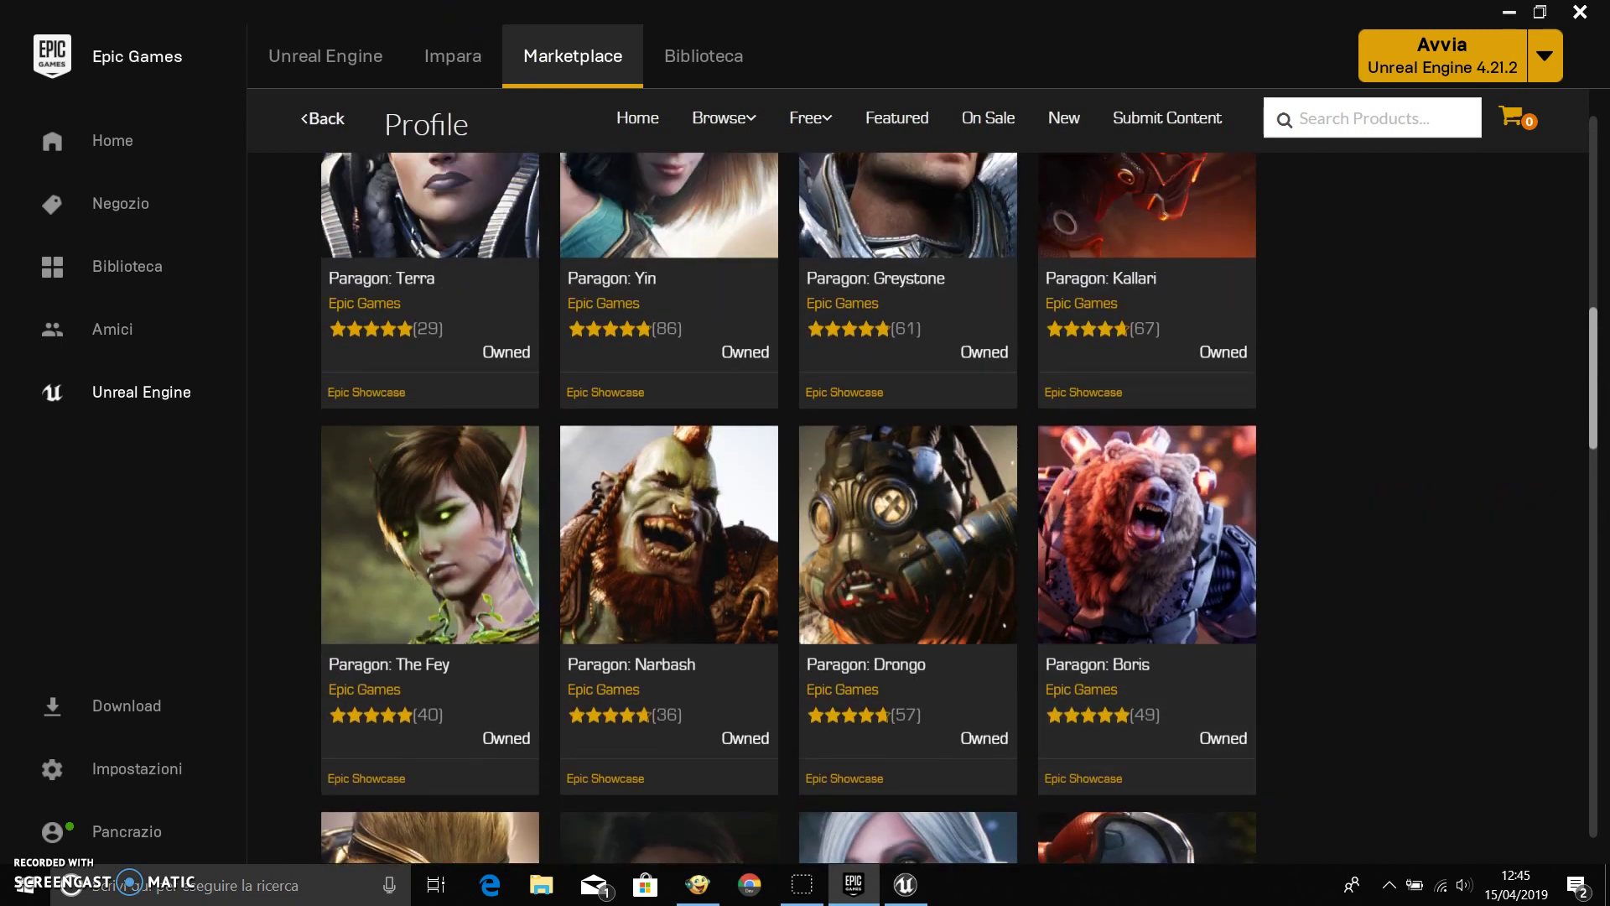
# Show the Library page scrolled past the engine versions to the Caldera77 project and the Vault.
pyautogui.click(707, 67)
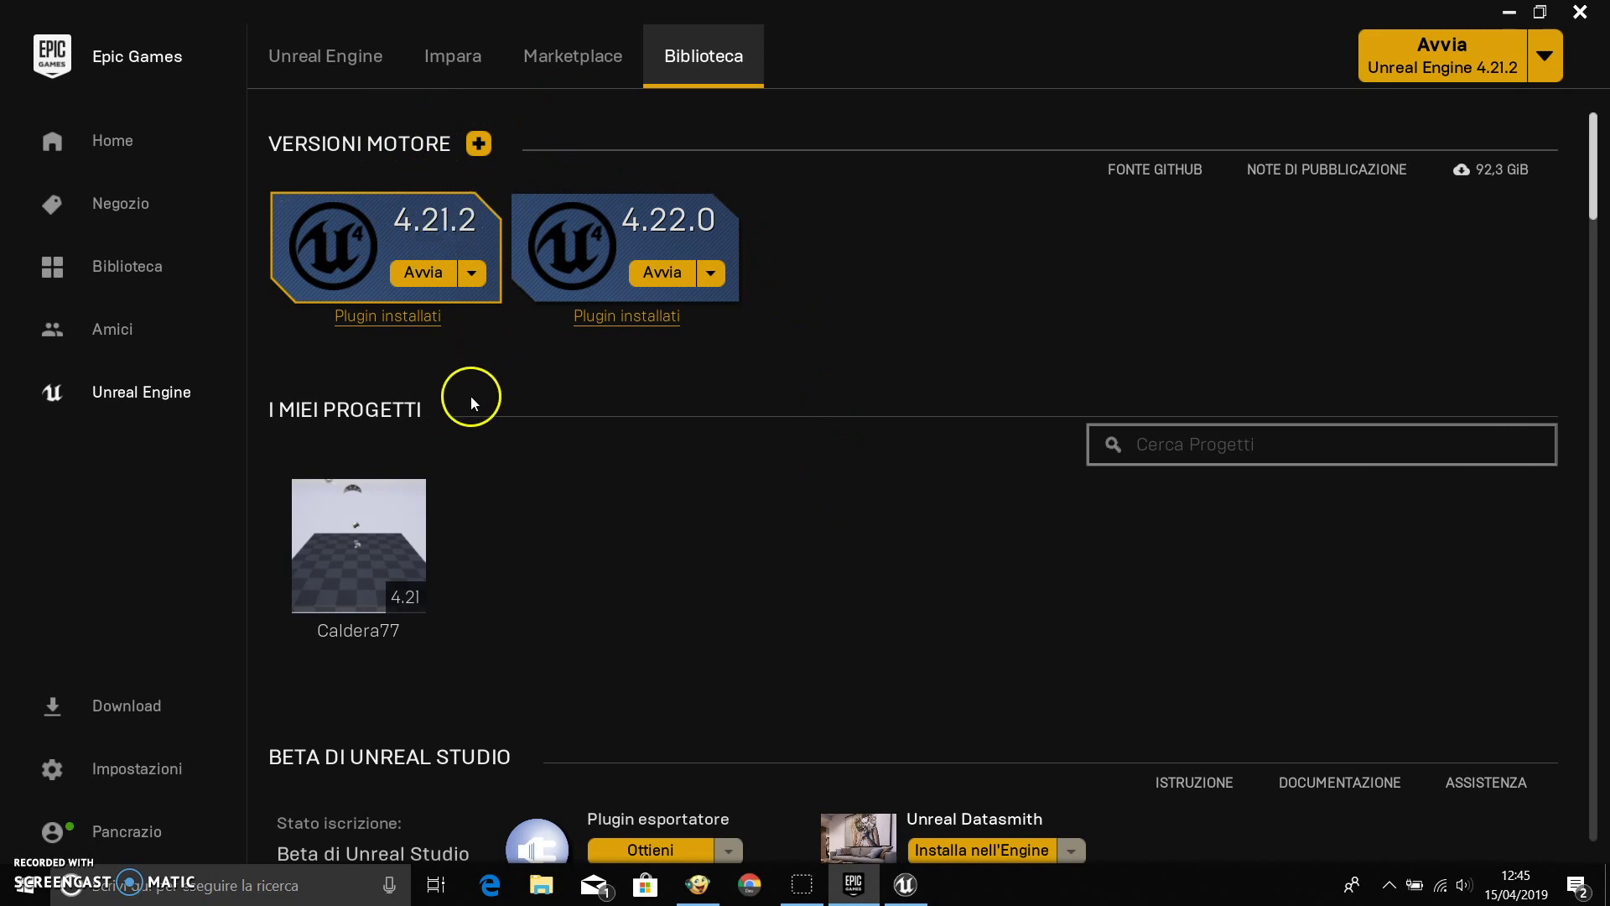
pyautogui.scroll(-1, 475, 396)
pyautogui.scroll(-2, 480, 399)
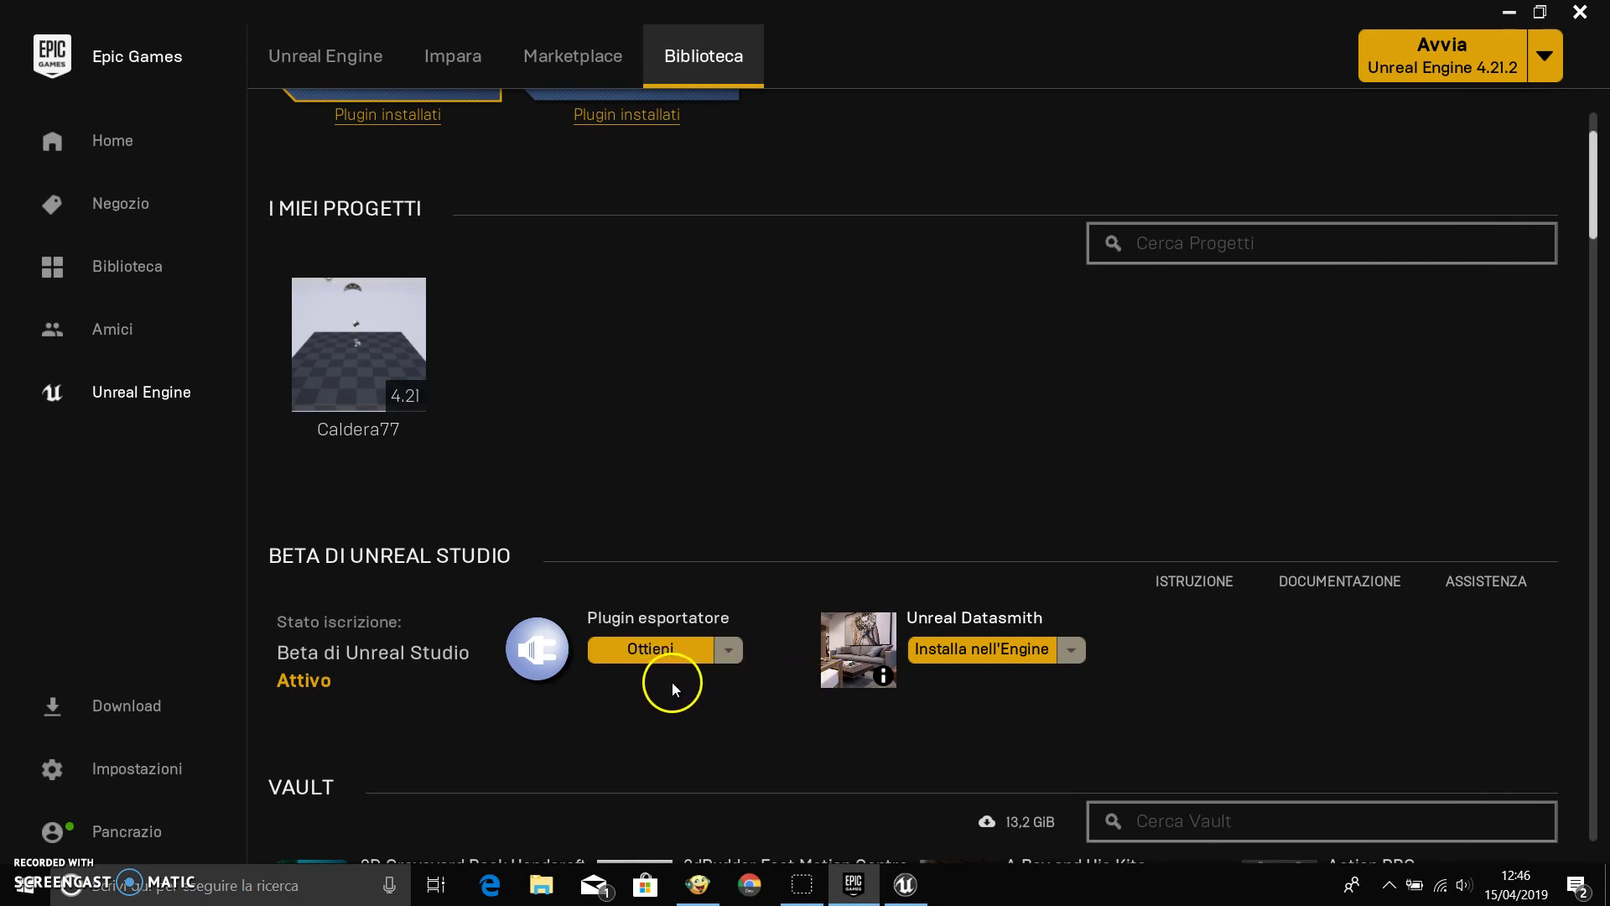
# Scroll the Vault to Mega Game Music Collection and view its 4.10–4.22 engine compatibility.
pyautogui.scroll(-1, 681, 686)
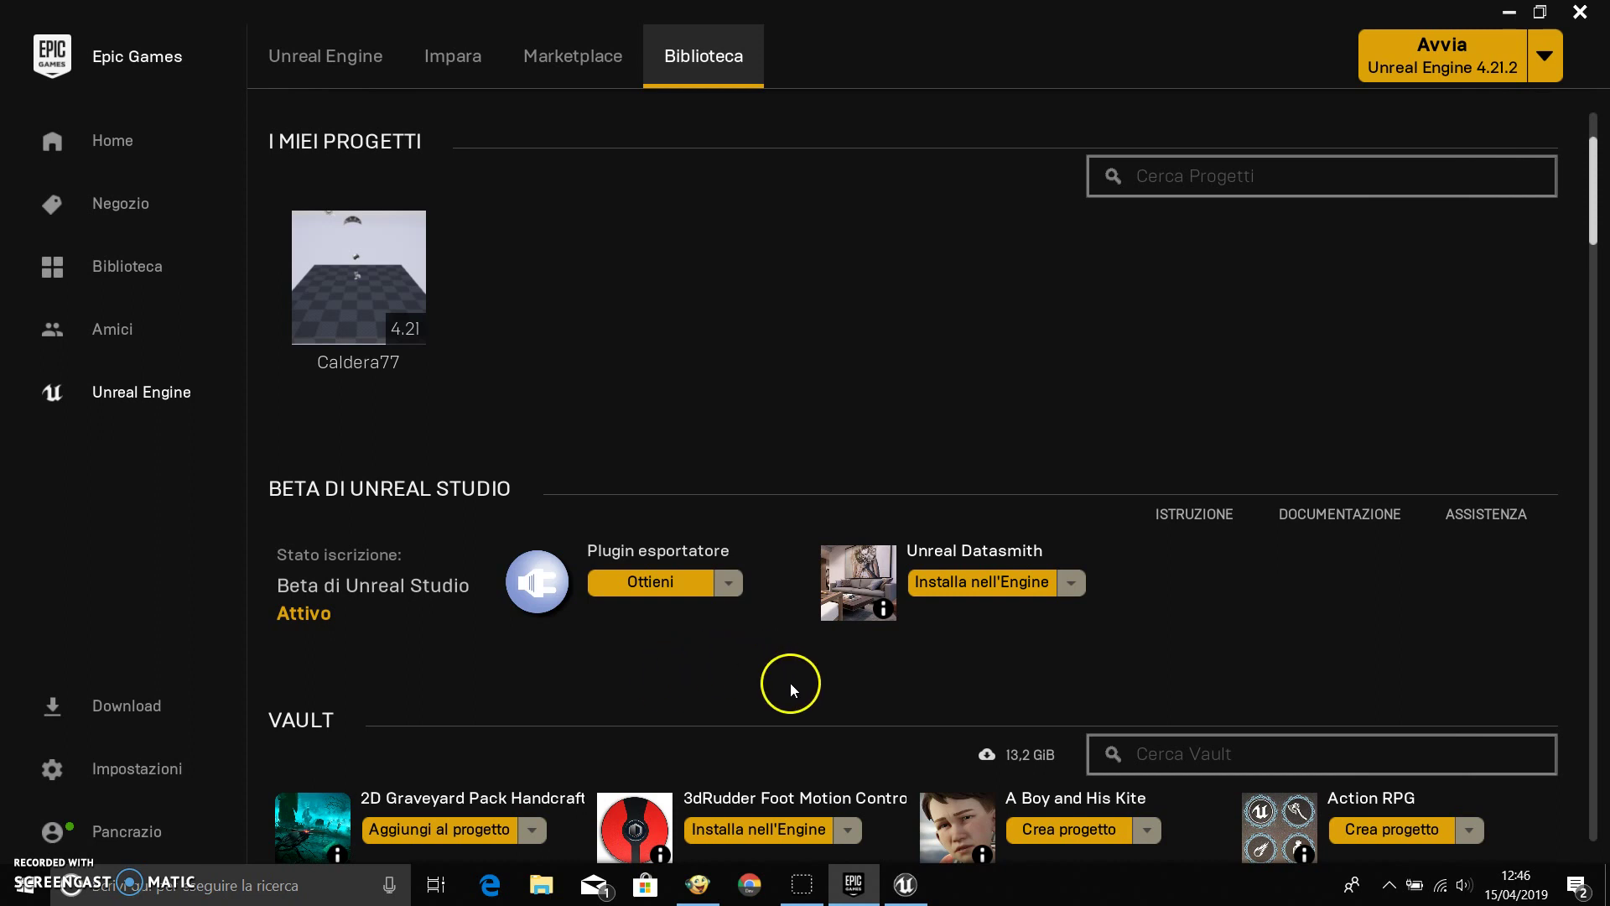
pyautogui.scroll(-3, 790, 685)
pyautogui.scroll(-2, 791, 690)
pyautogui.scroll(-3, 792, 693)
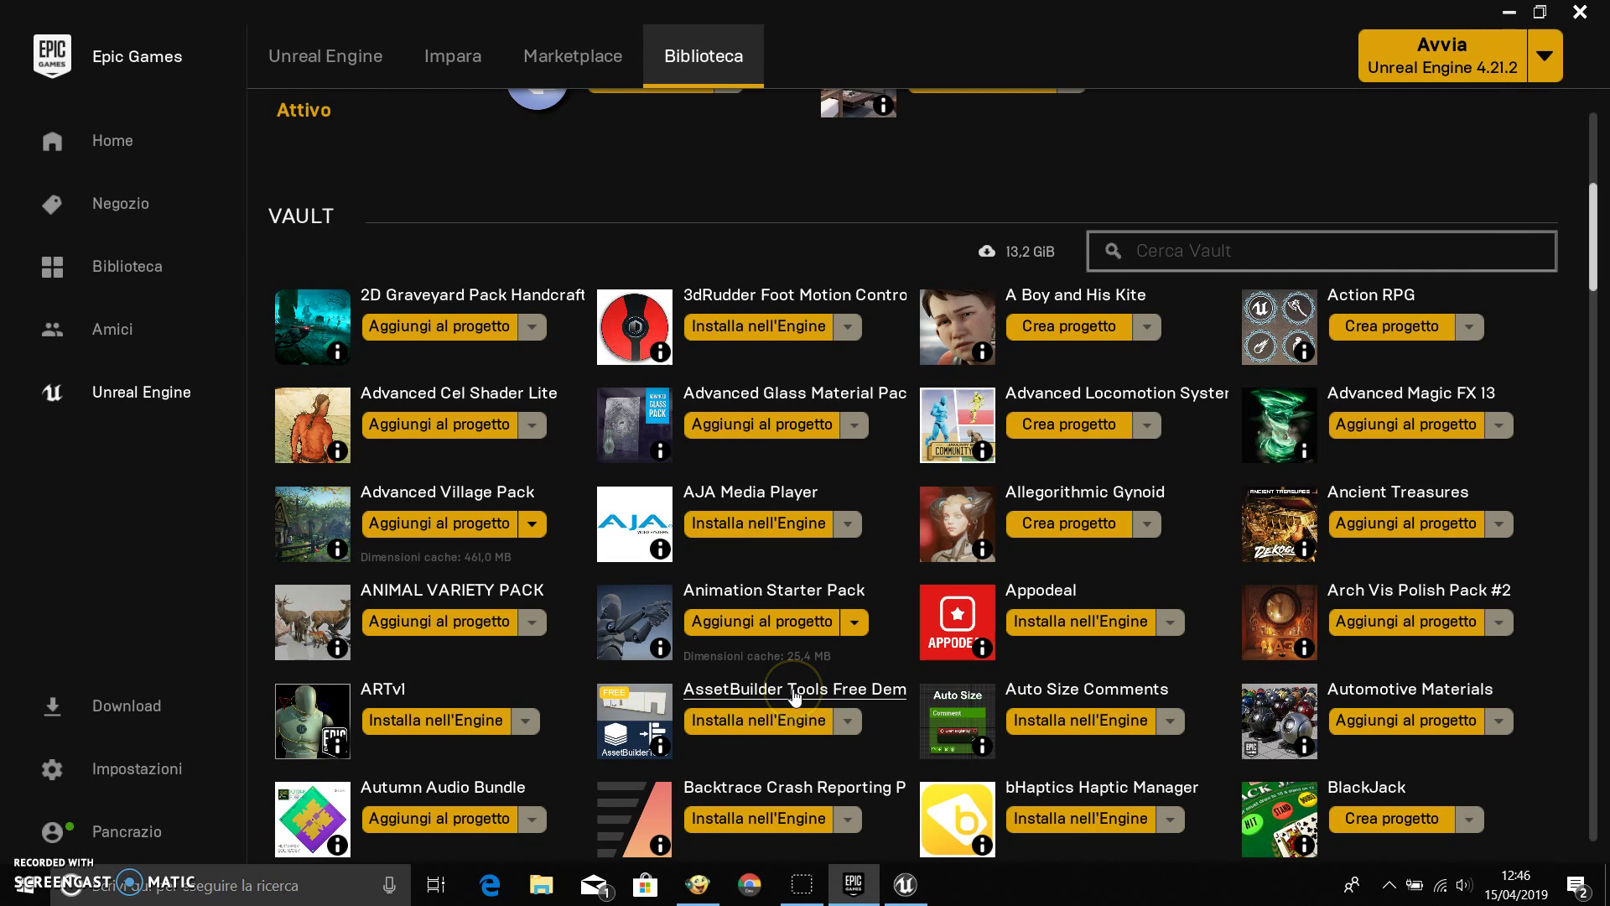
pyautogui.scroll(-2, 794, 693)
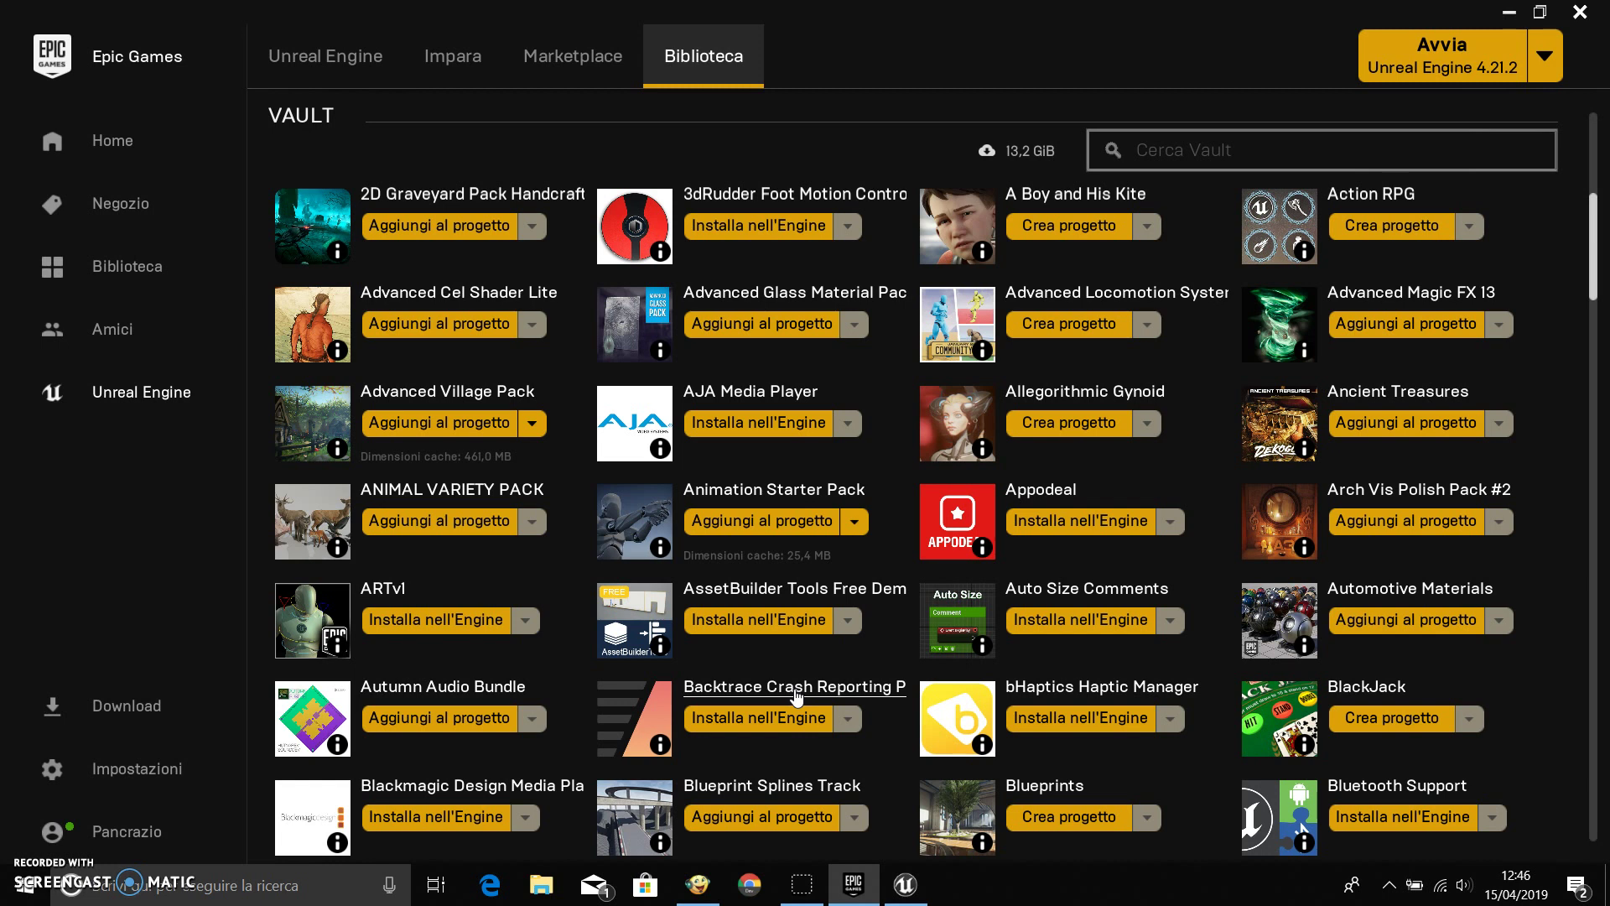
pyautogui.scroll(-3, 795, 695)
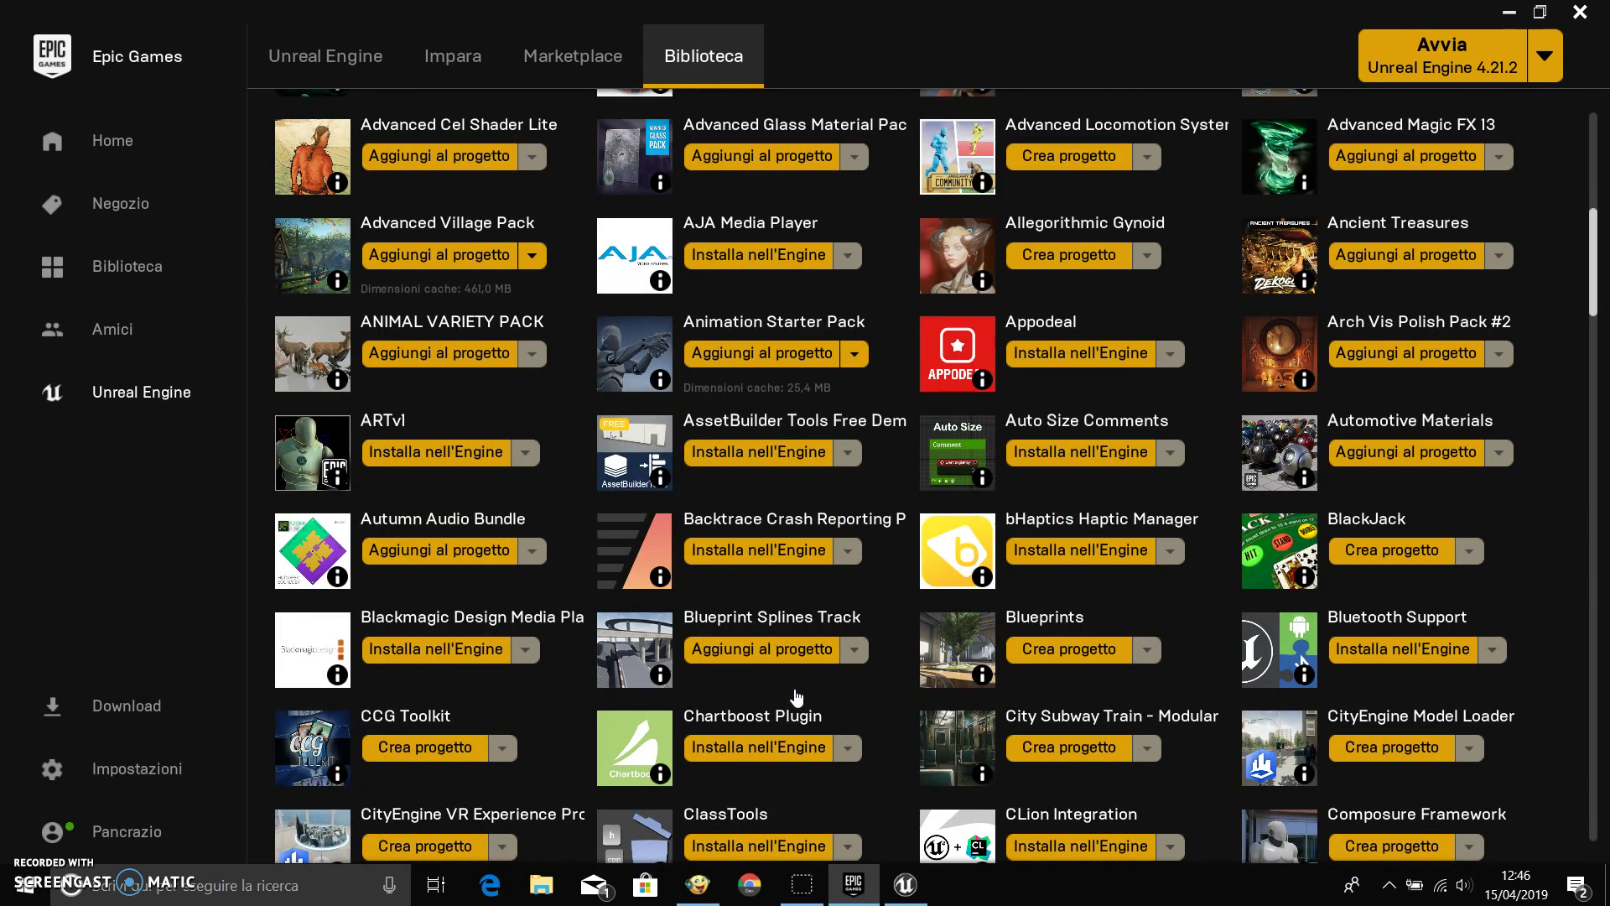
pyautogui.scroll(-2, 797, 698)
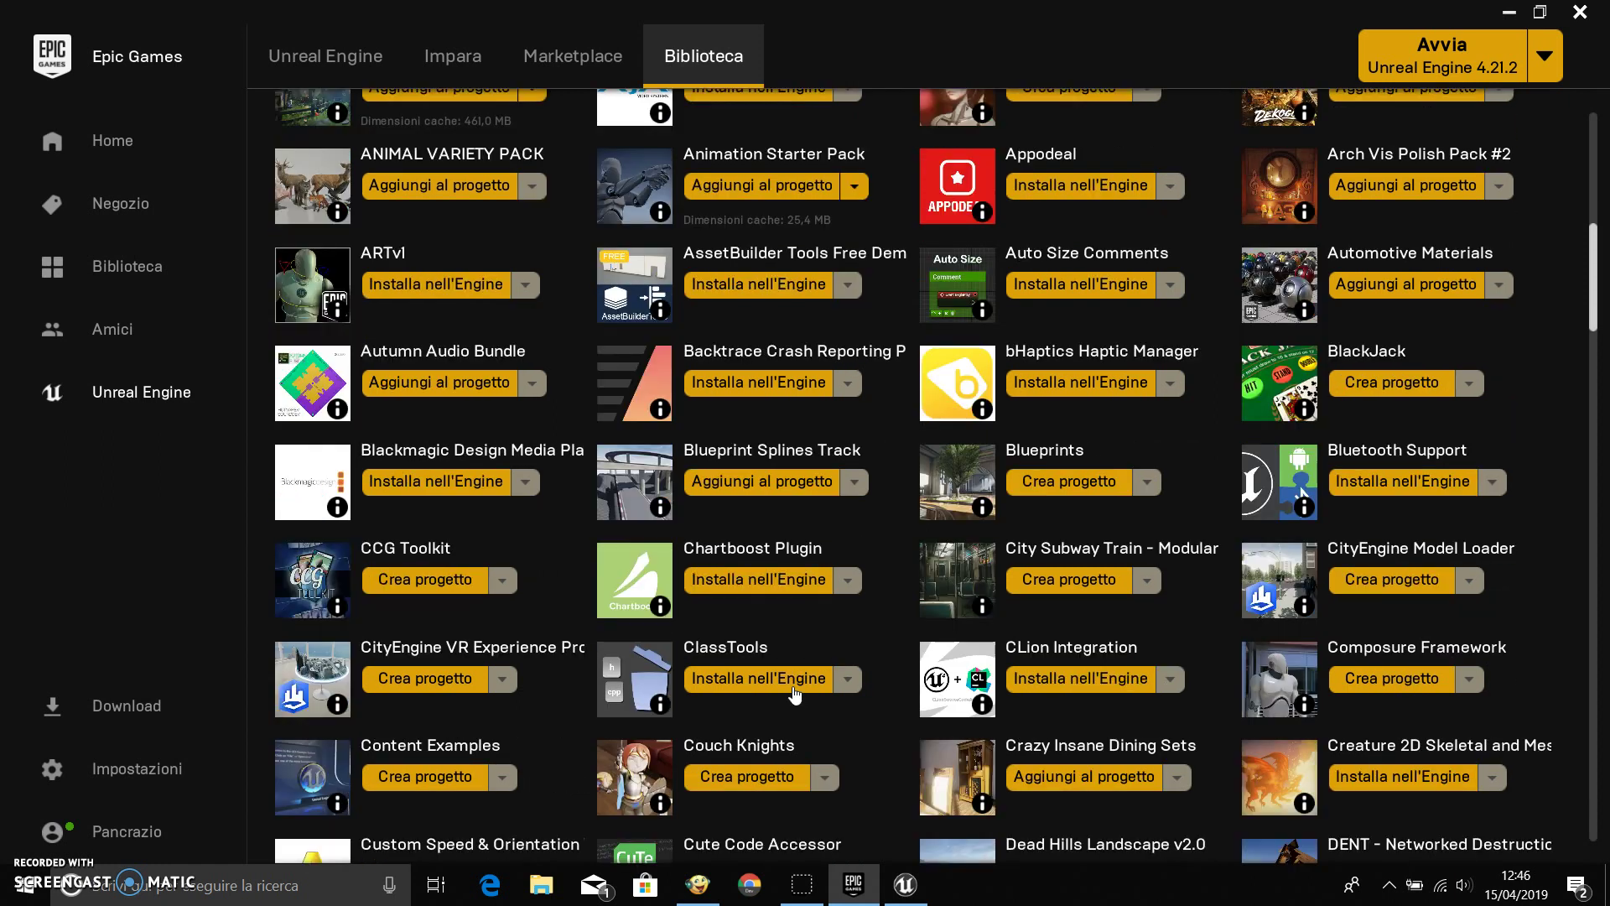
pyautogui.scroll(-2, 796, 697)
pyautogui.scroll(-2, 795, 696)
pyautogui.scroll(-3, 794, 694)
pyautogui.scroll(-1, 794, 694)
pyautogui.scroll(-2, 794, 695)
pyautogui.scroll(-1, 794, 694)
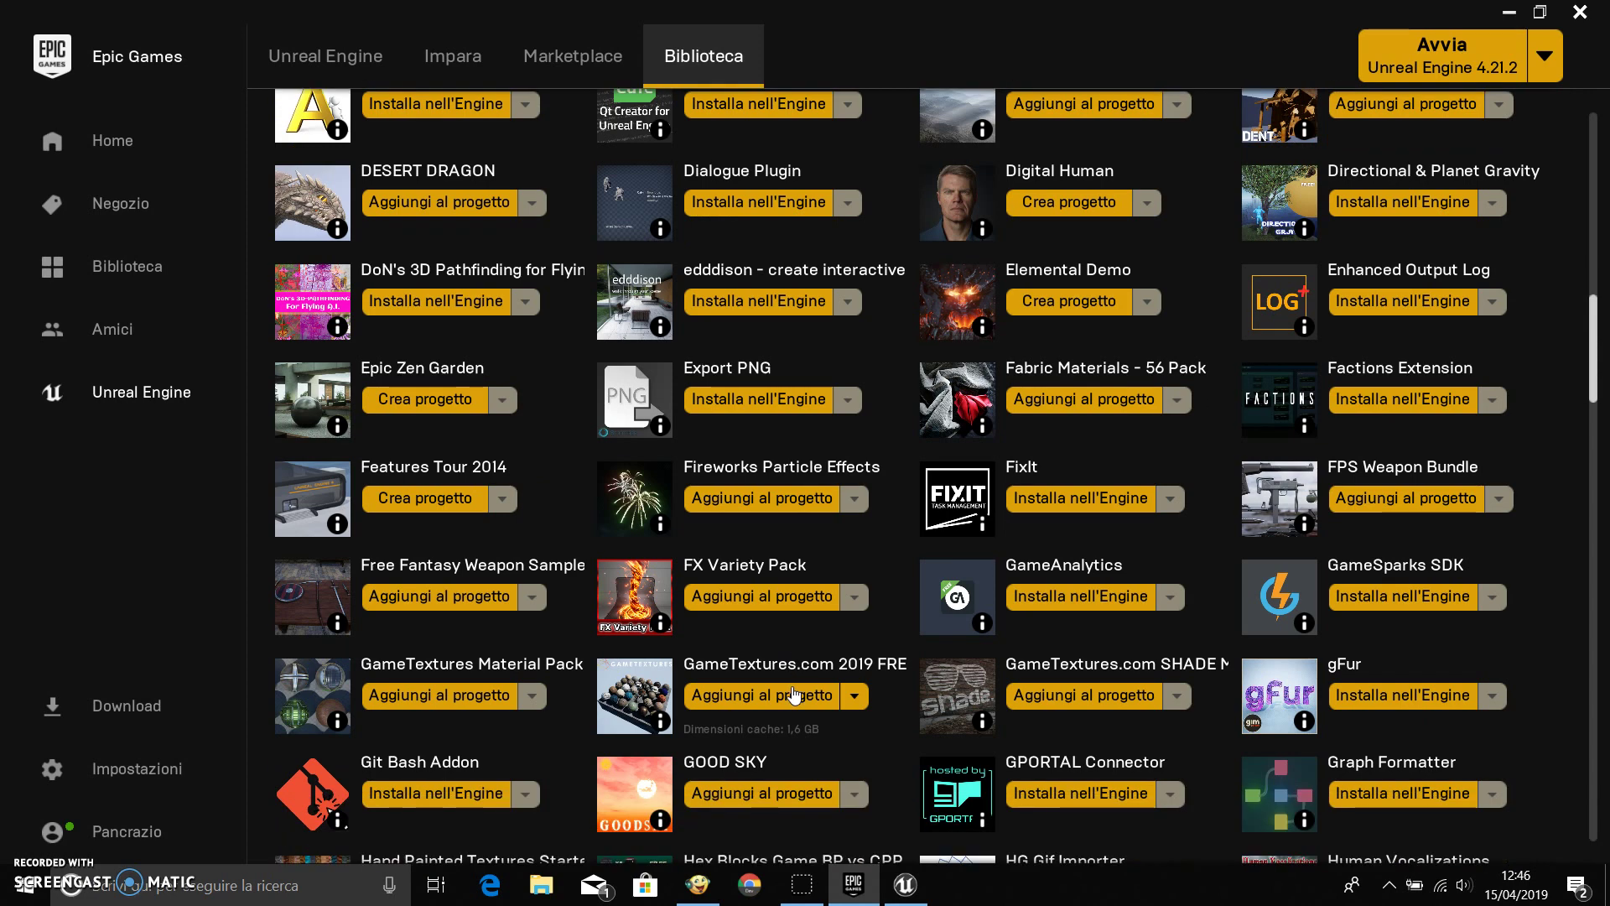
pyautogui.scroll(-3, 795, 687)
pyautogui.scroll(-2, 797, 681)
pyautogui.scroll(-2, 800, 676)
pyautogui.scroll(-2, 800, 675)
pyautogui.scroll(-1, 801, 676)
pyautogui.scroll(-2, 801, 677)
pyautogui.scroll(-1, 804, 681)
pyautogui.scroll(-2, 803, 682)
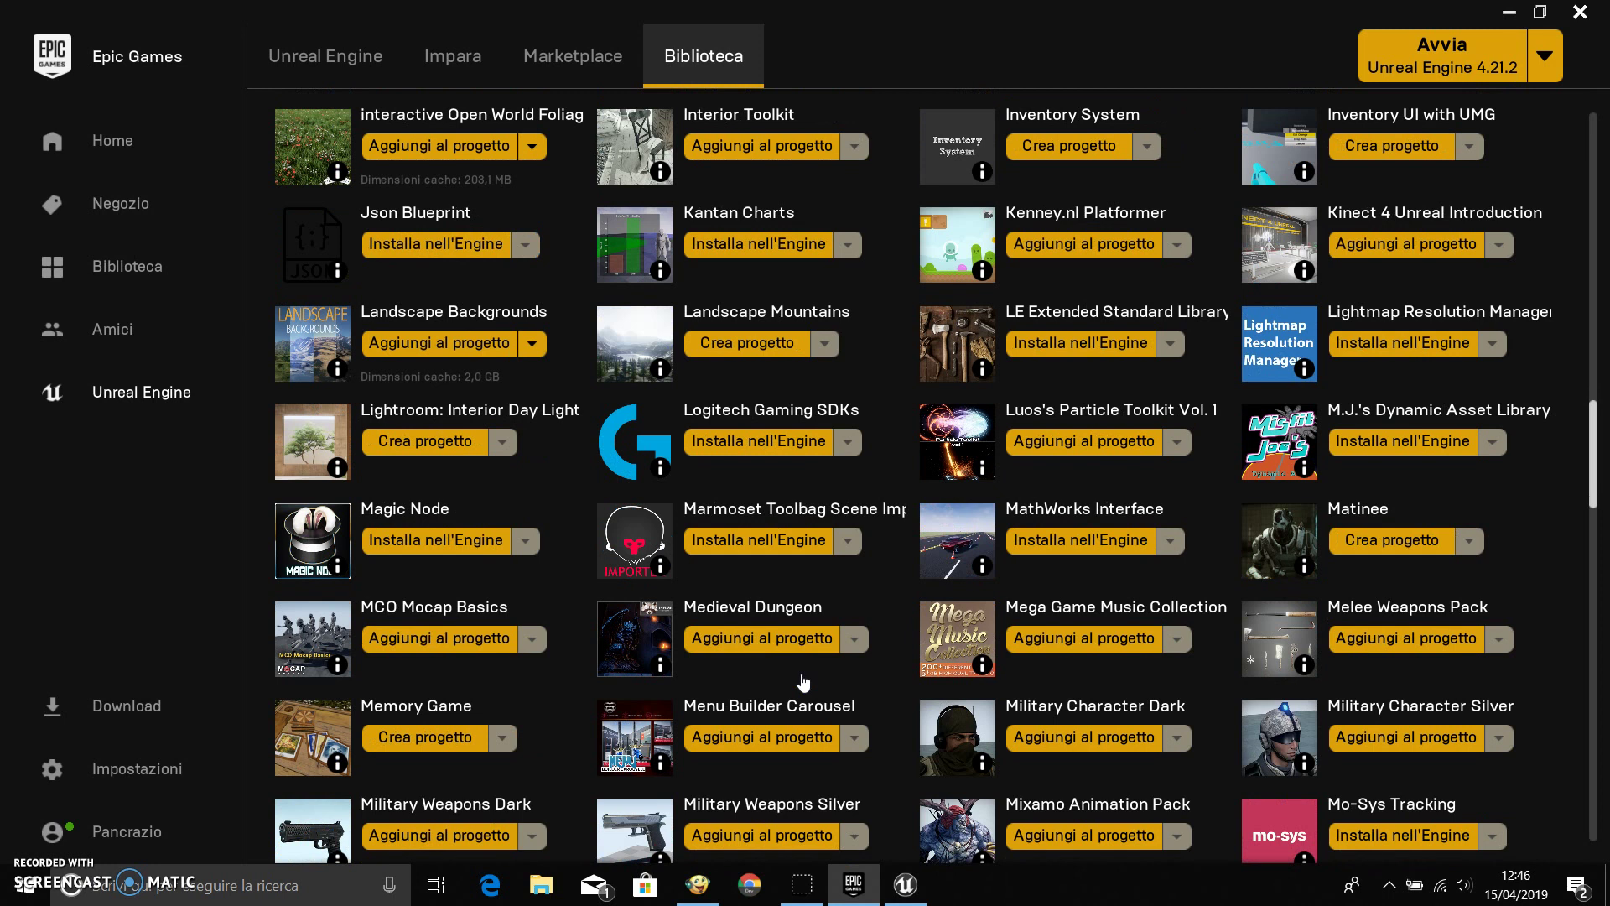
pyautogui.scroll(-3, 803, 681)
pyautogui.moveTo(982, 465)
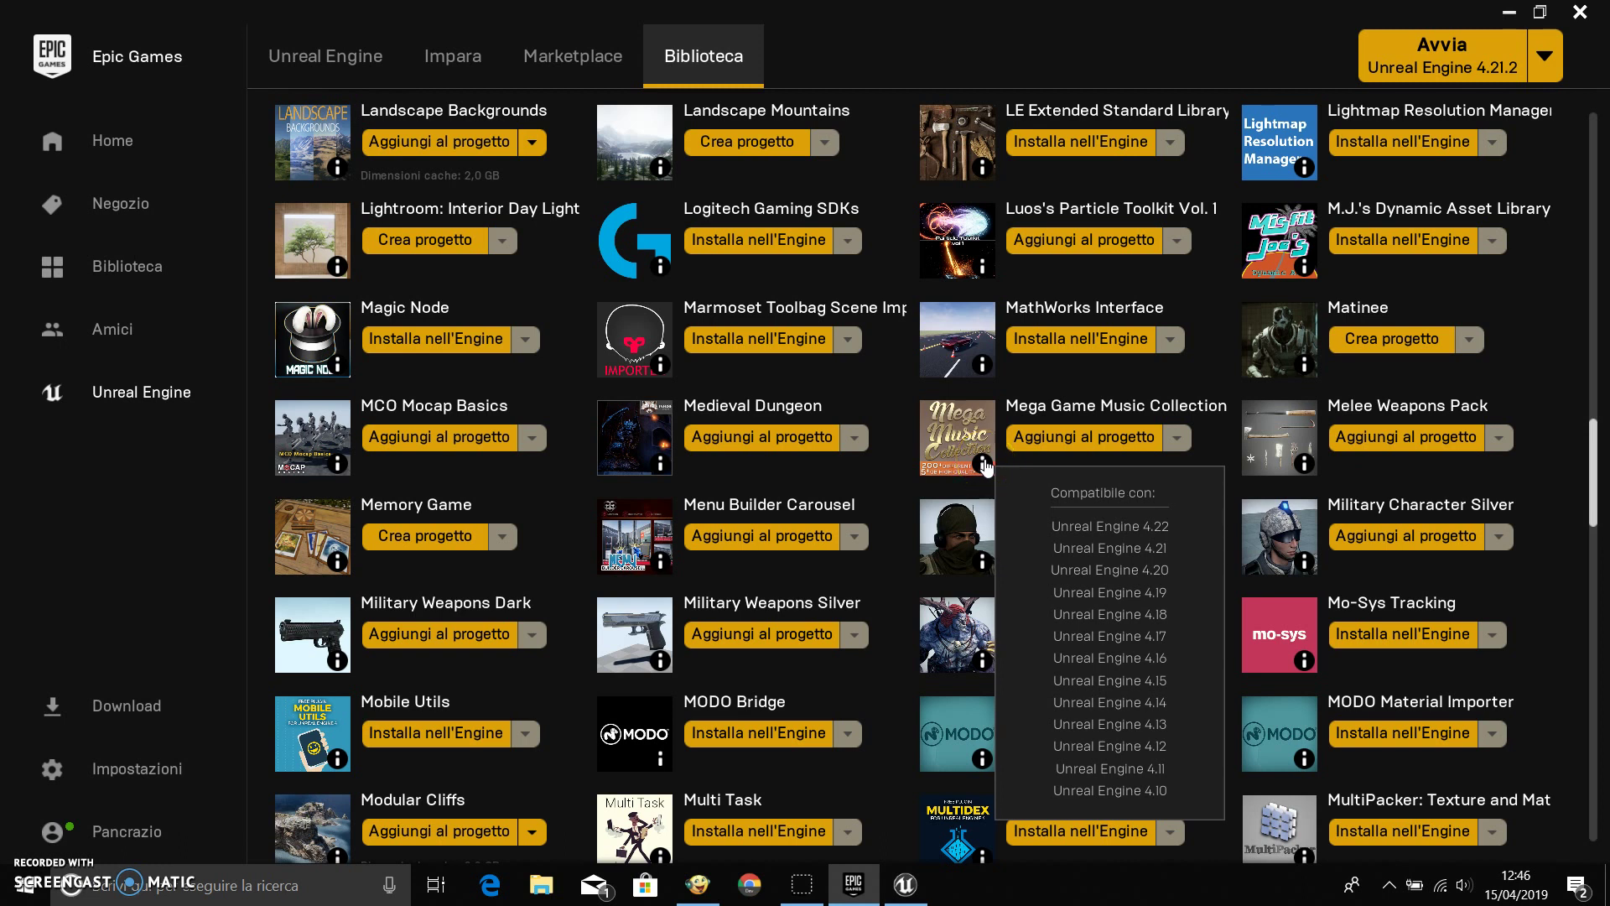
# Check the engine compatibility of MathWorks Interface, the Marmoset importer and Memory Game.
pyautogui.click(983, 366)
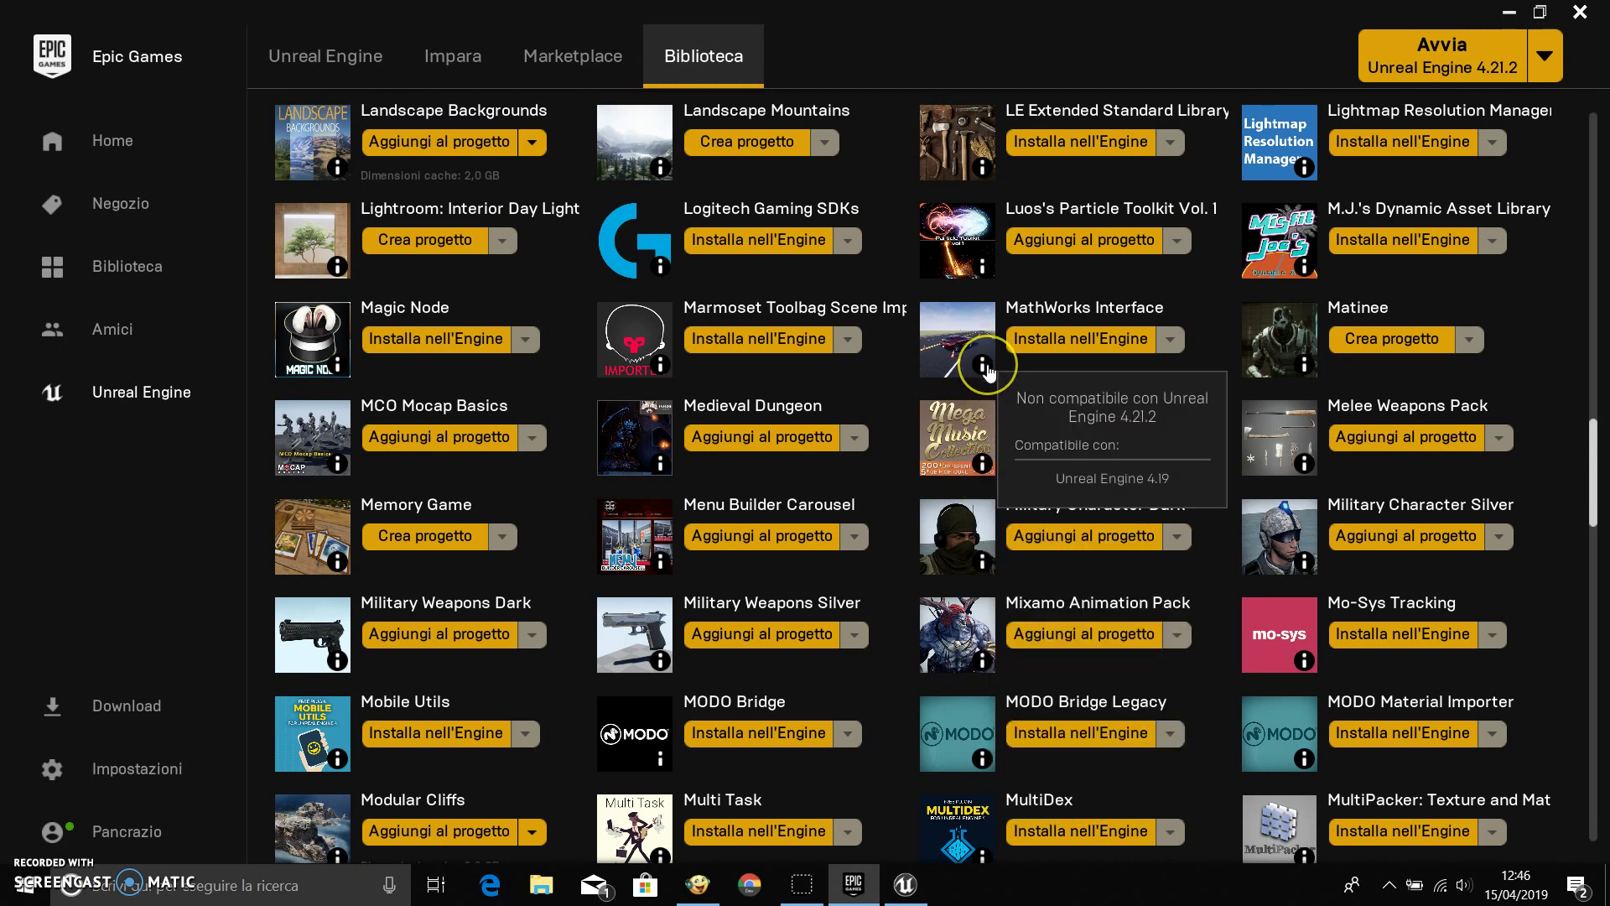
pyautogui.click(986, 367)
pyautogui.click(662, 366)
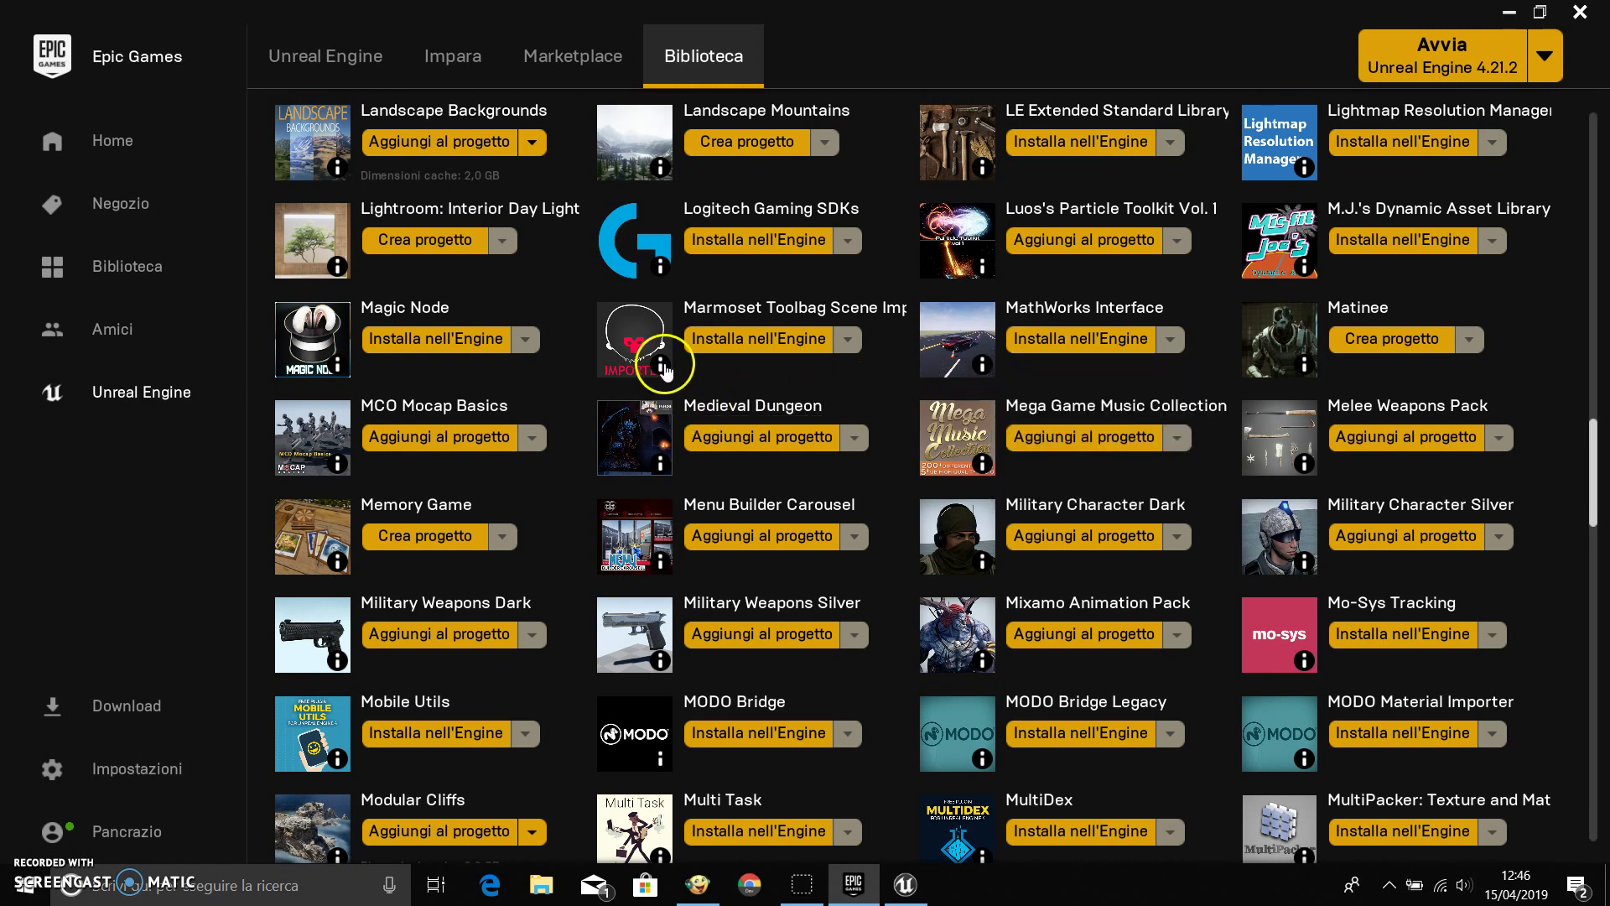
pyautogui.scroll(-2, 755, 492)
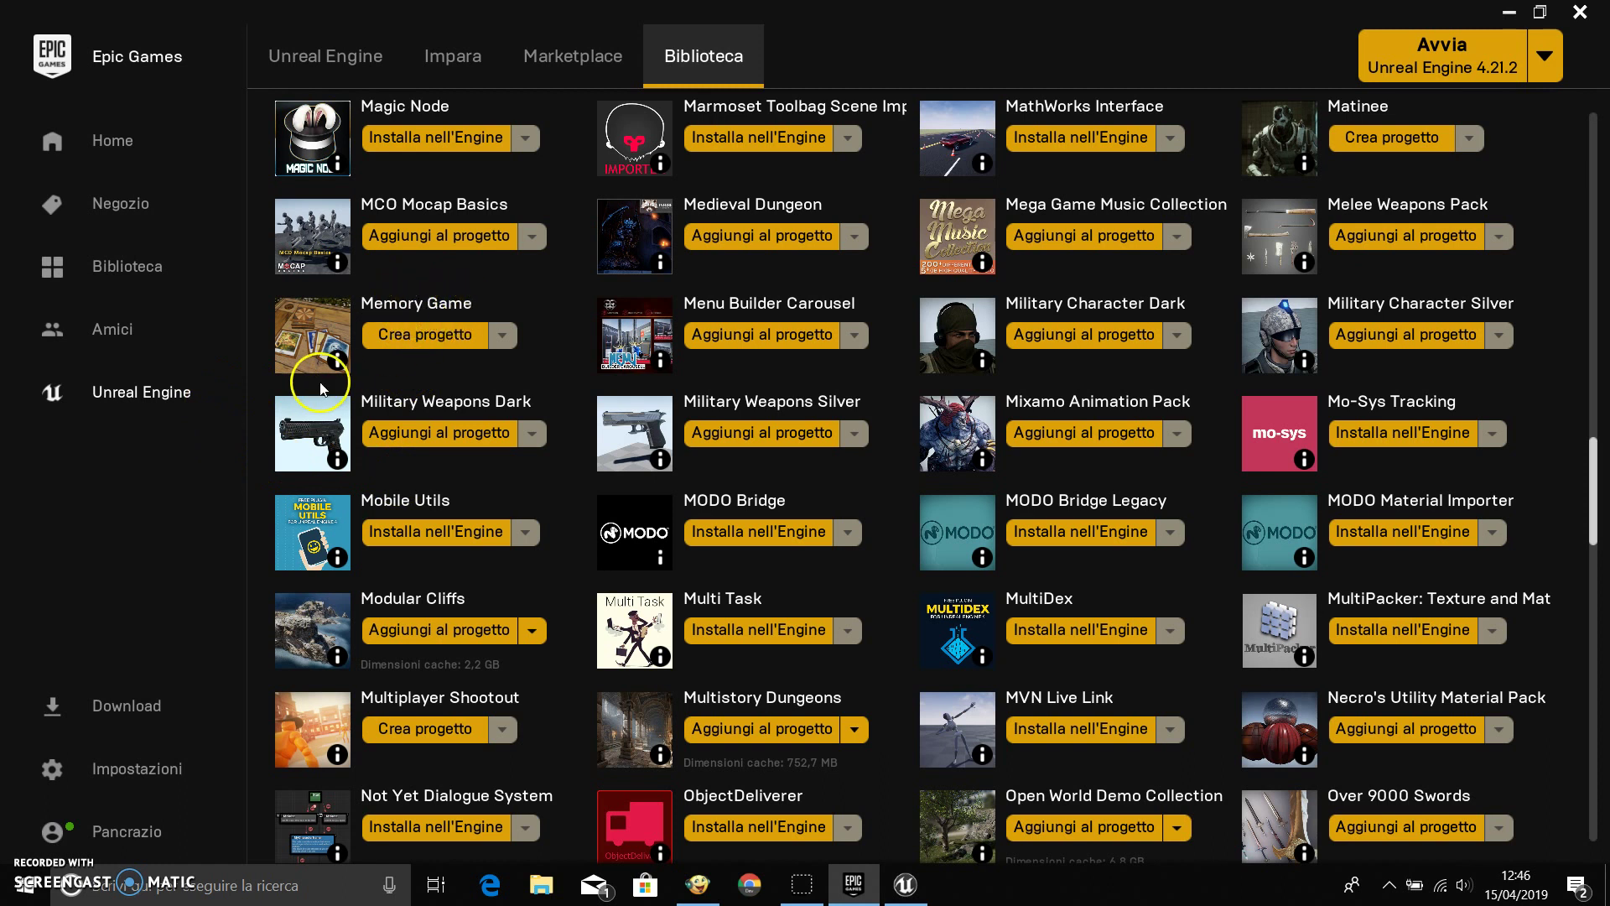
pyautogui.moveTo(338, 364)
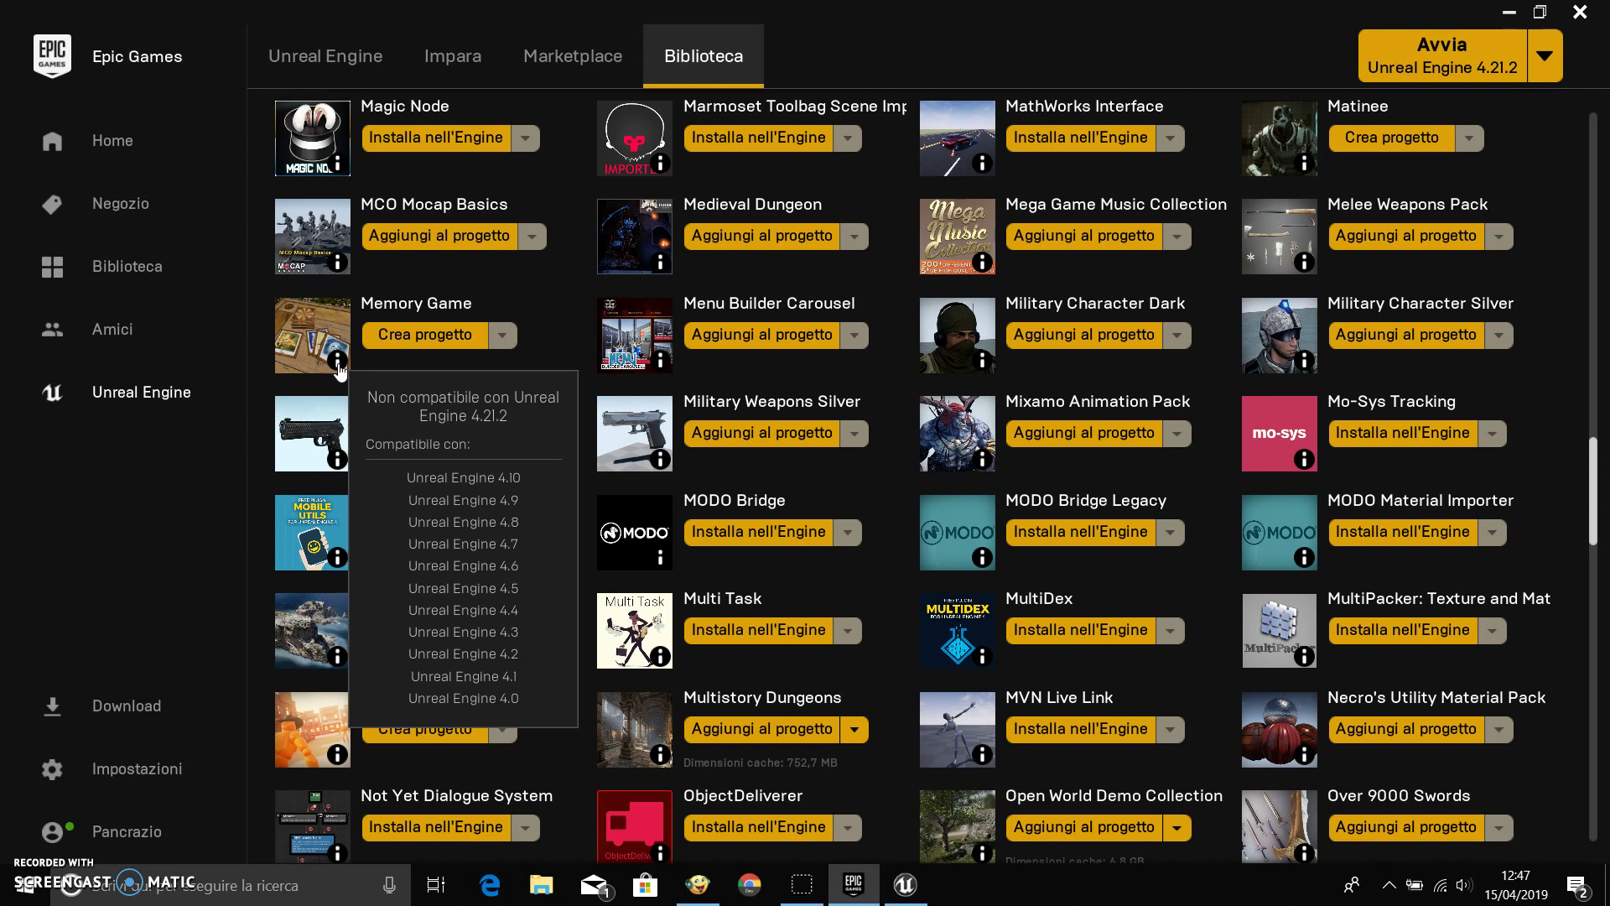
pyautogui.click(361, 366)
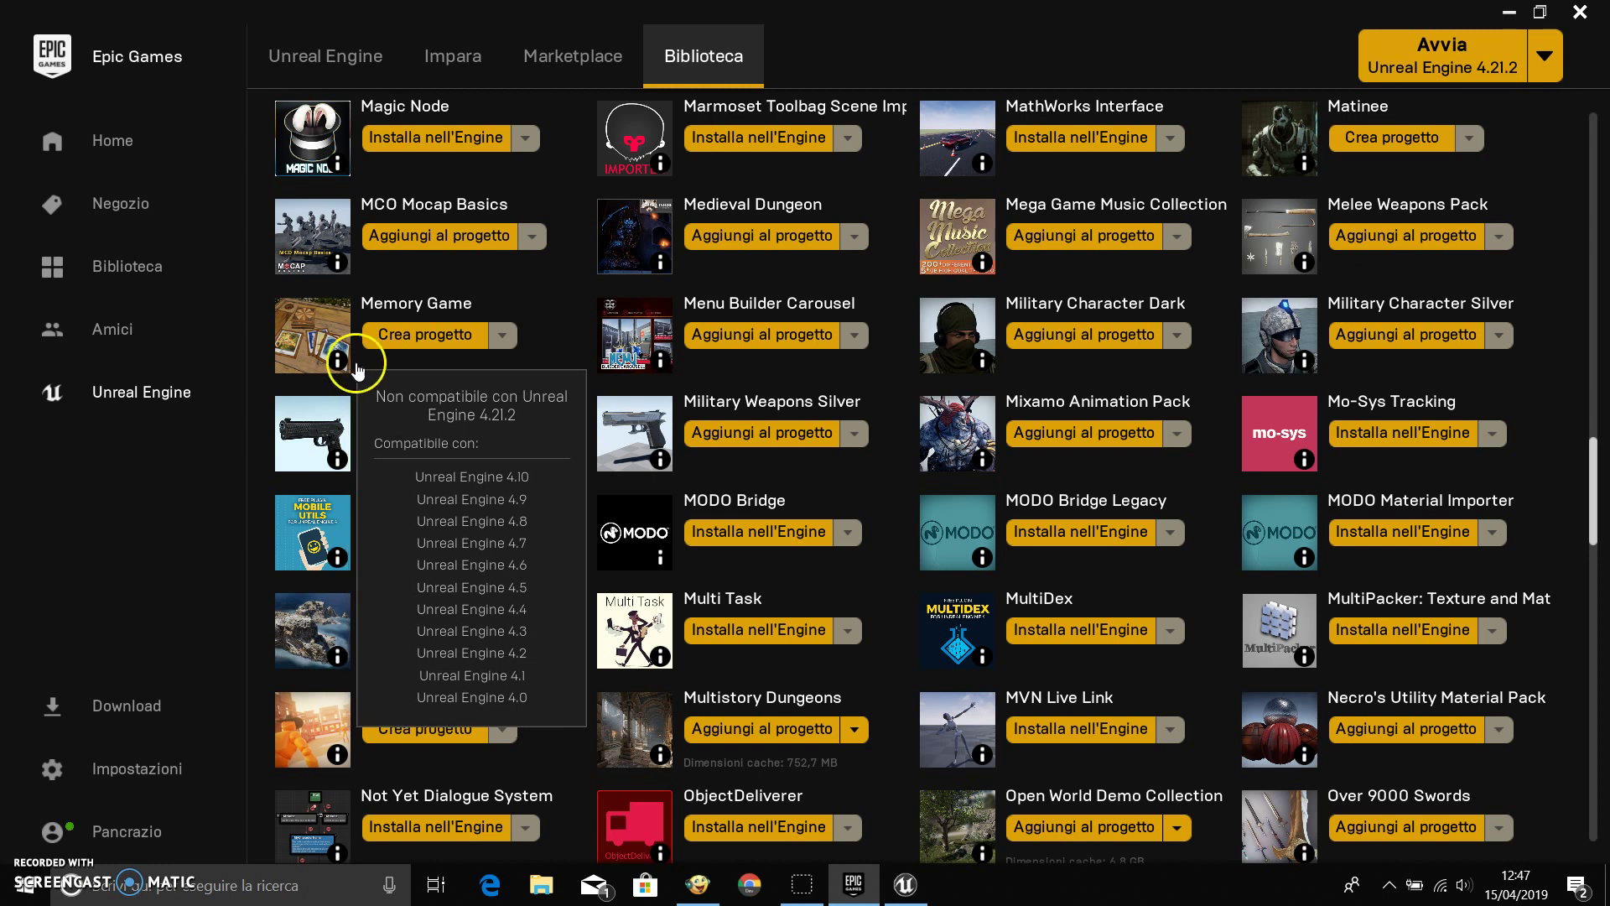
pyautogui.click(339, 362)
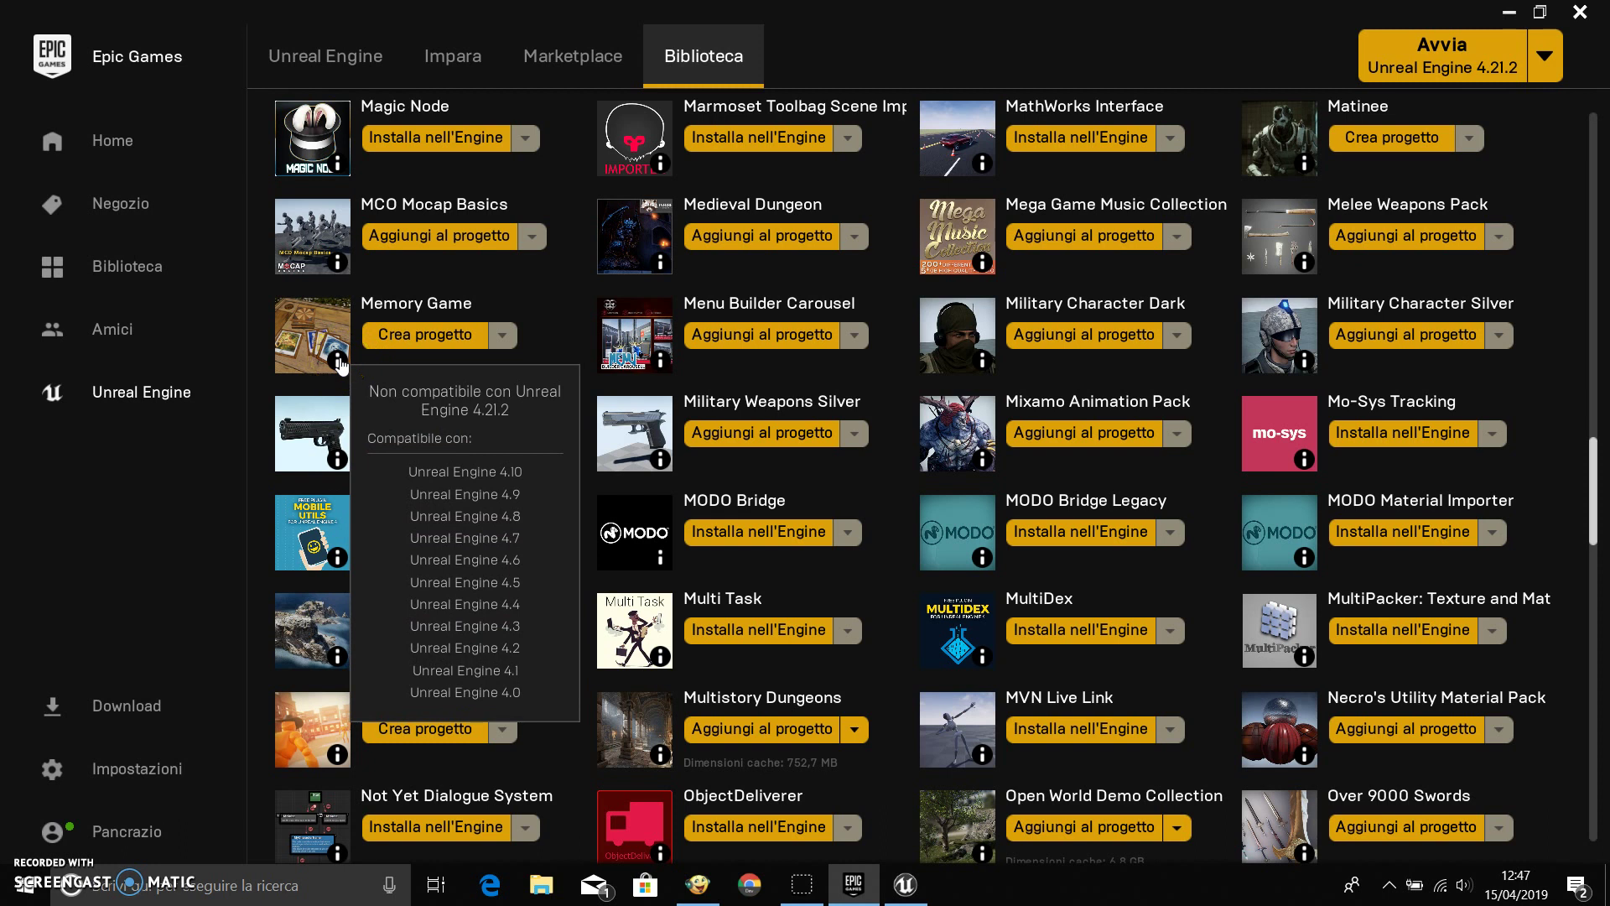
pyautogui.click(655, 379)
# Scroll to the Vault's last entries, such as Xoio Berlin Flat, then bring up the Unreal Project Browser.
pyautogui.scroll(-2, 1023, 633)
pyautogui.scroll(-3, 1024, 629)
pyautogui.scroll(-5, 1025, 604)
pyautogui.scroll(-3, 1025, 554)
pyautogui.scroll(-4, 1026, 512)
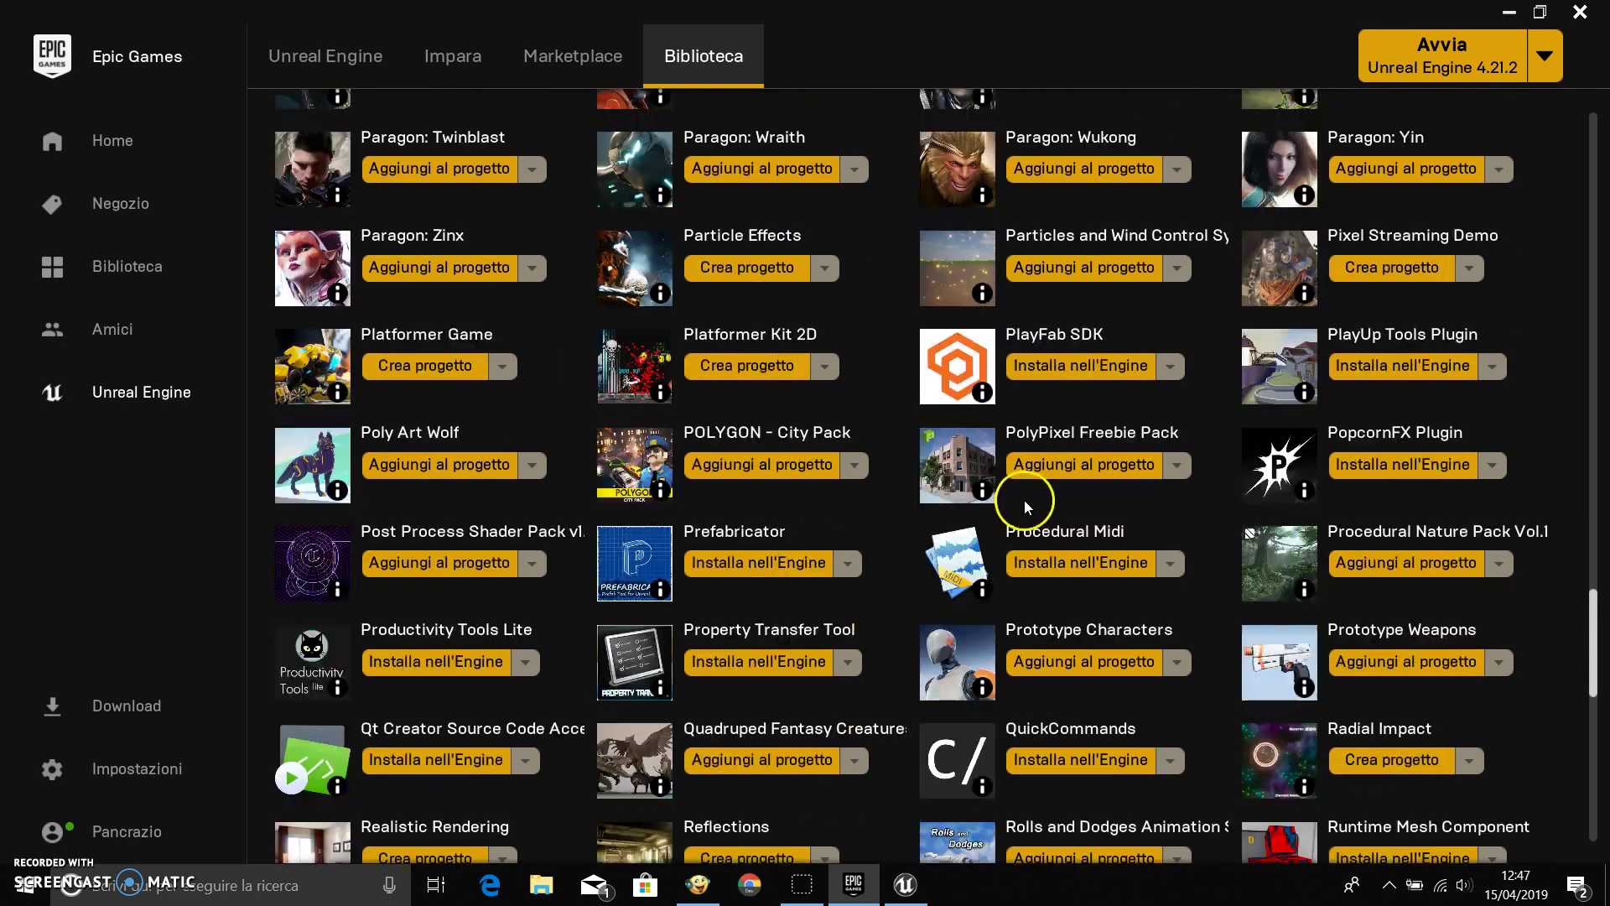
pyautogui.scroll(-3, 1023, 483)
pyautogui.scroll(-4, 1025, 444)
pyautogui.scroll(-5, 1032, 420)
pyautogui.scroll(-3, 1048, 409)
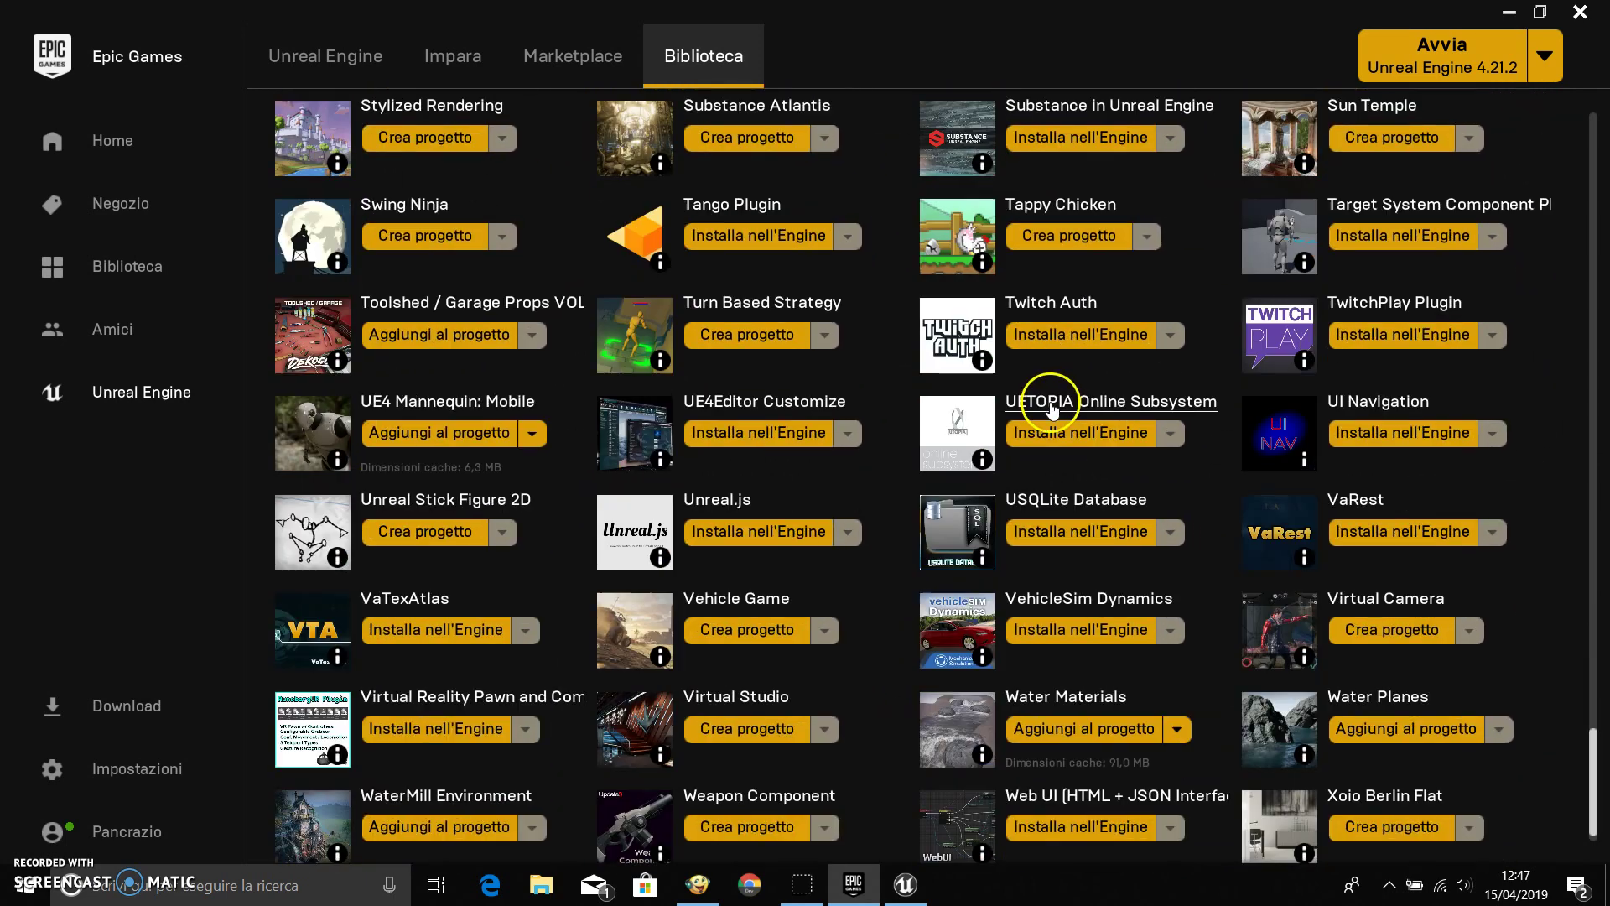
pyautogui.scroll(-1, 1051, 408)
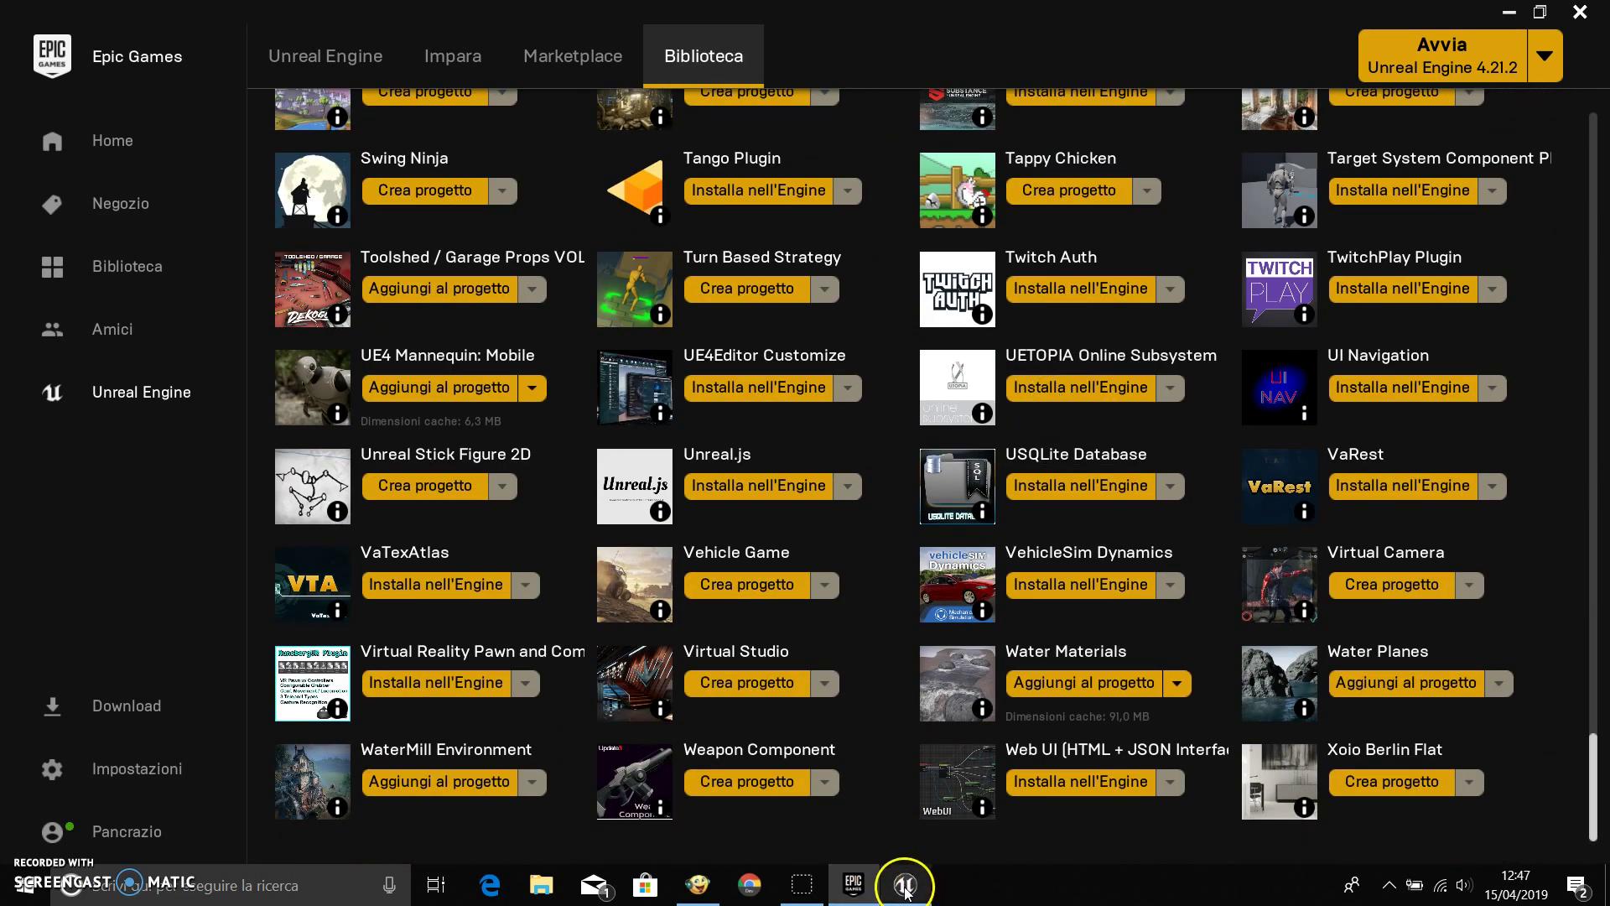
pyautogui.click(905, 889)
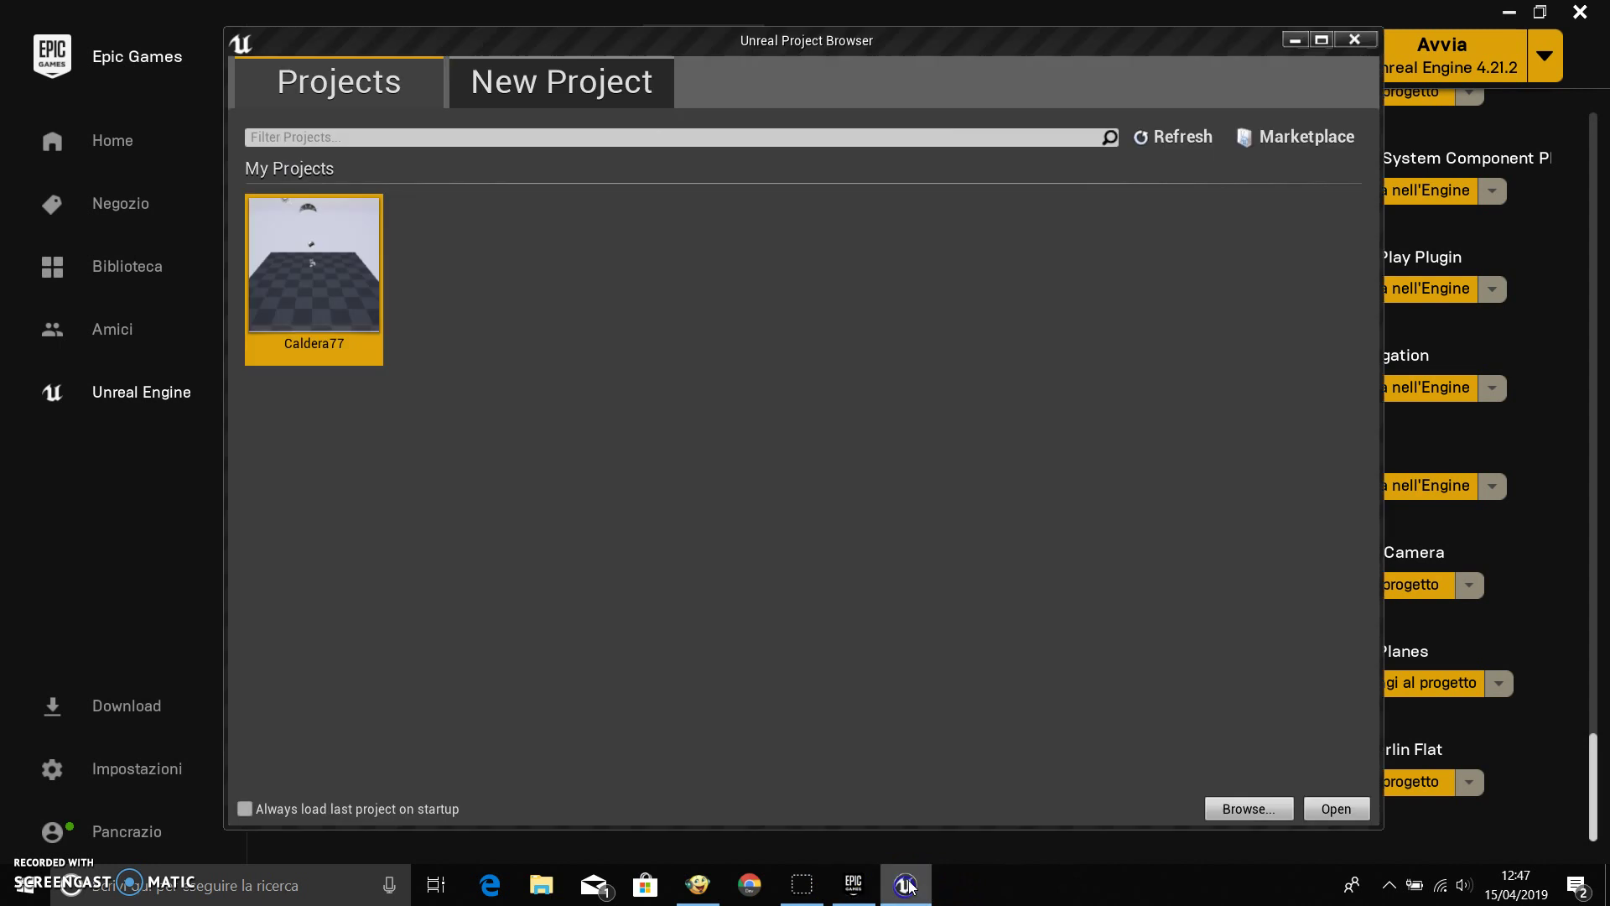
# Maximize the Unreal Project Browser and switch to its New Project tab.
pyautogui.click(1322, 36)
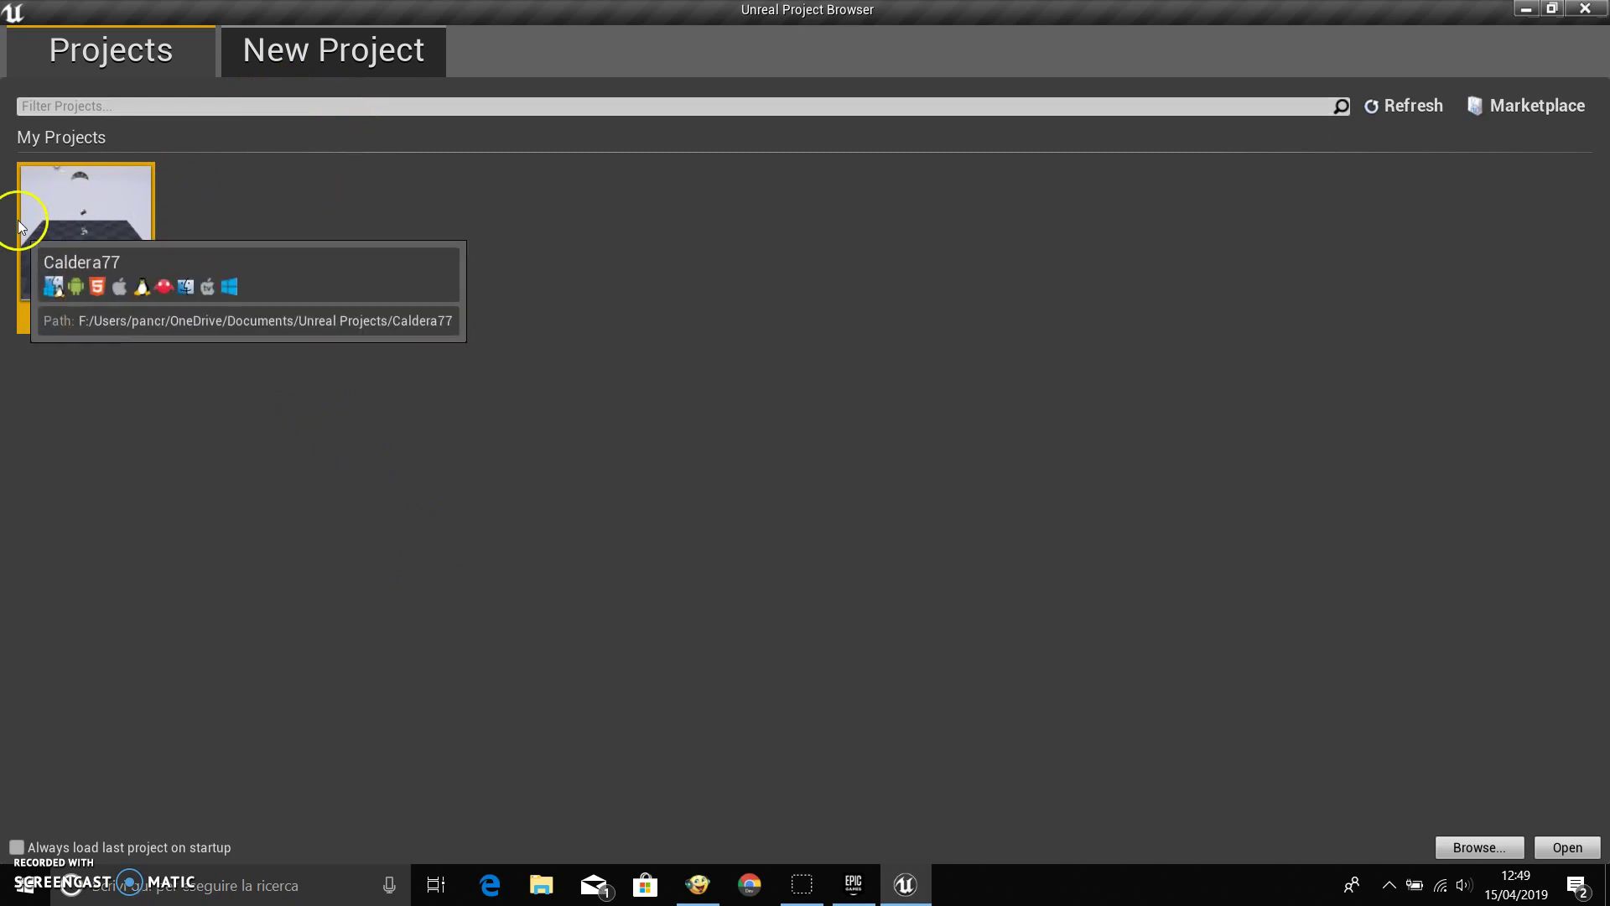
pyautogui.click(329, 64)
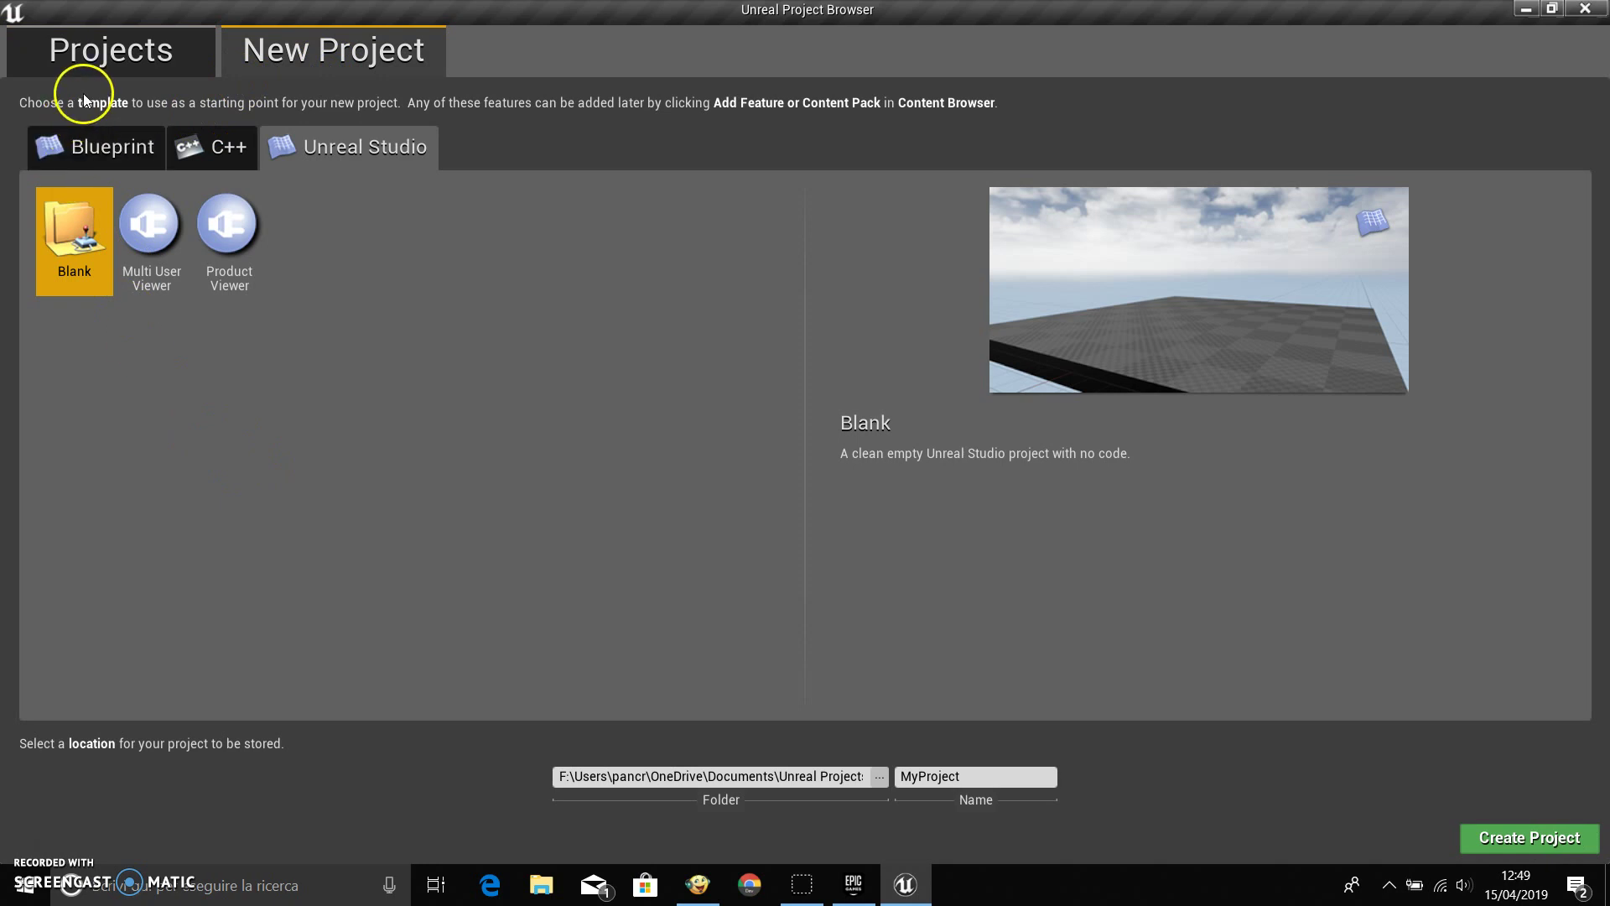
# Switch the New Project template list to the Blueprint category.
pyautogui.click(103, 147)
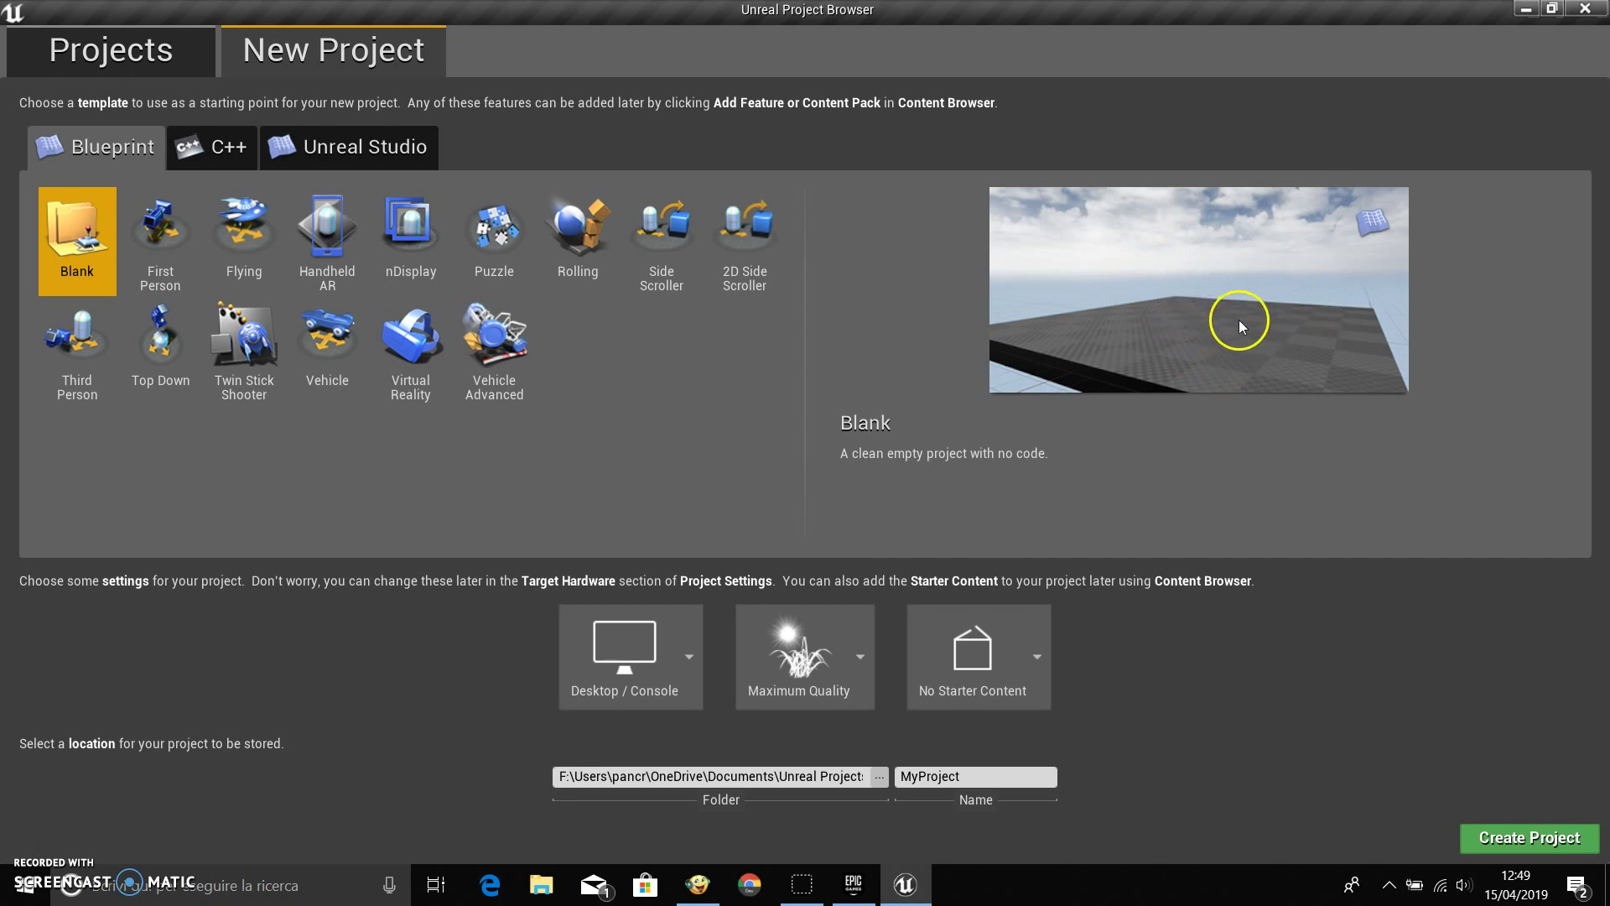
# Preview First Person, Flying, Handheld AR, nDisplay, Puzzle, Rolling and Side Scroller templates in turn.
pyautogui.click(164, 250)
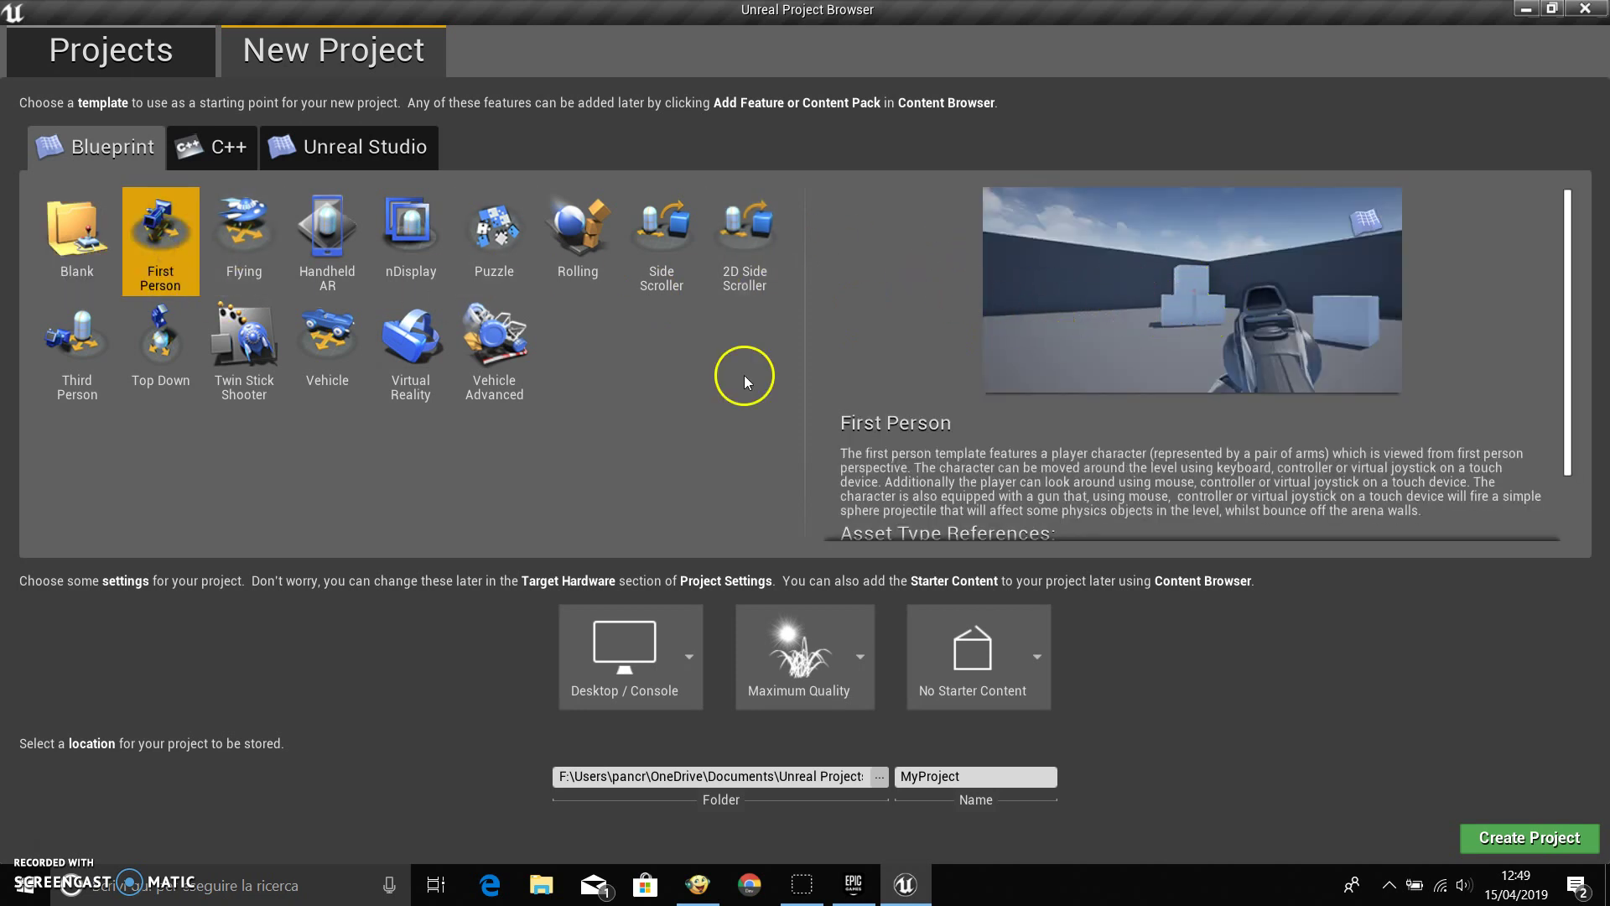
pyautogui.click(238, 245)
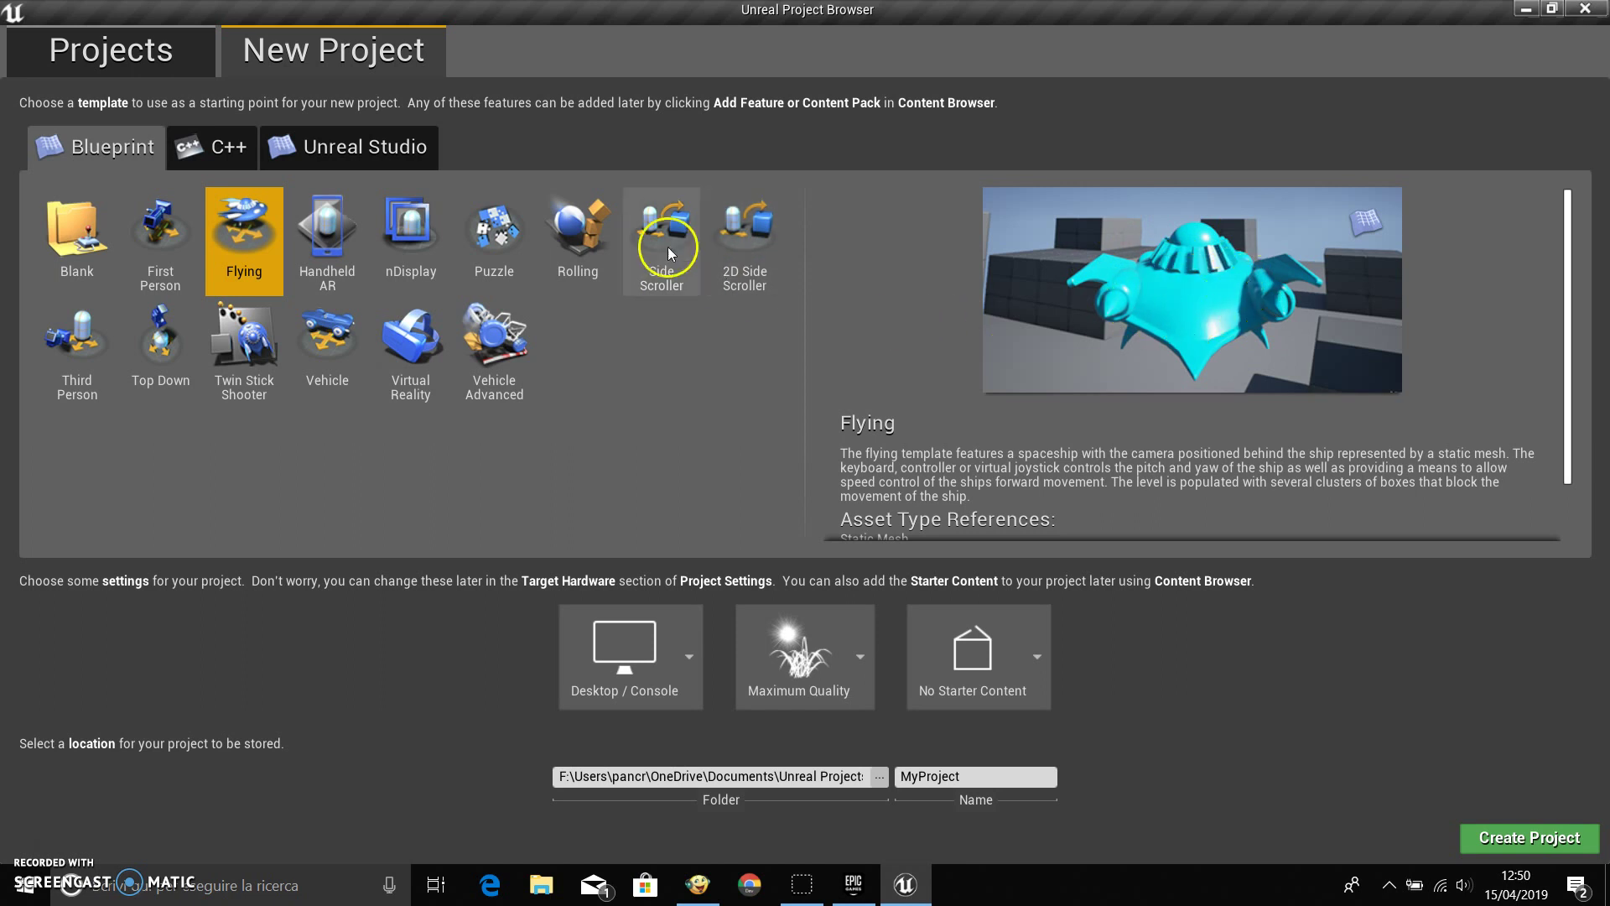
pyautogui.click(366, 279)
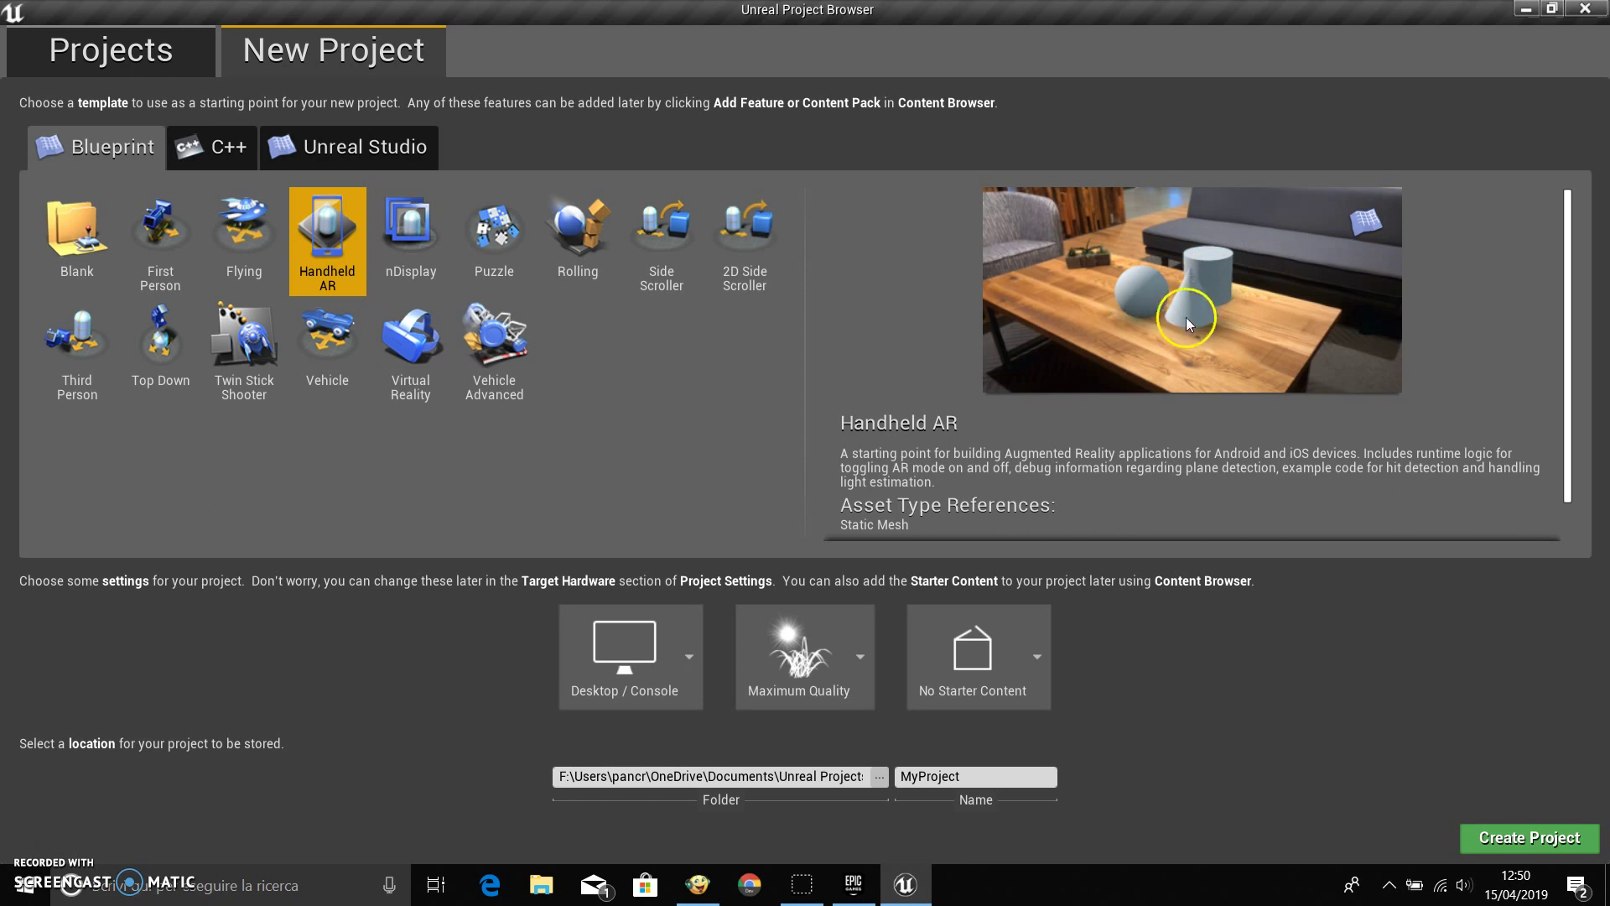
pyautogui.click(412, 253)
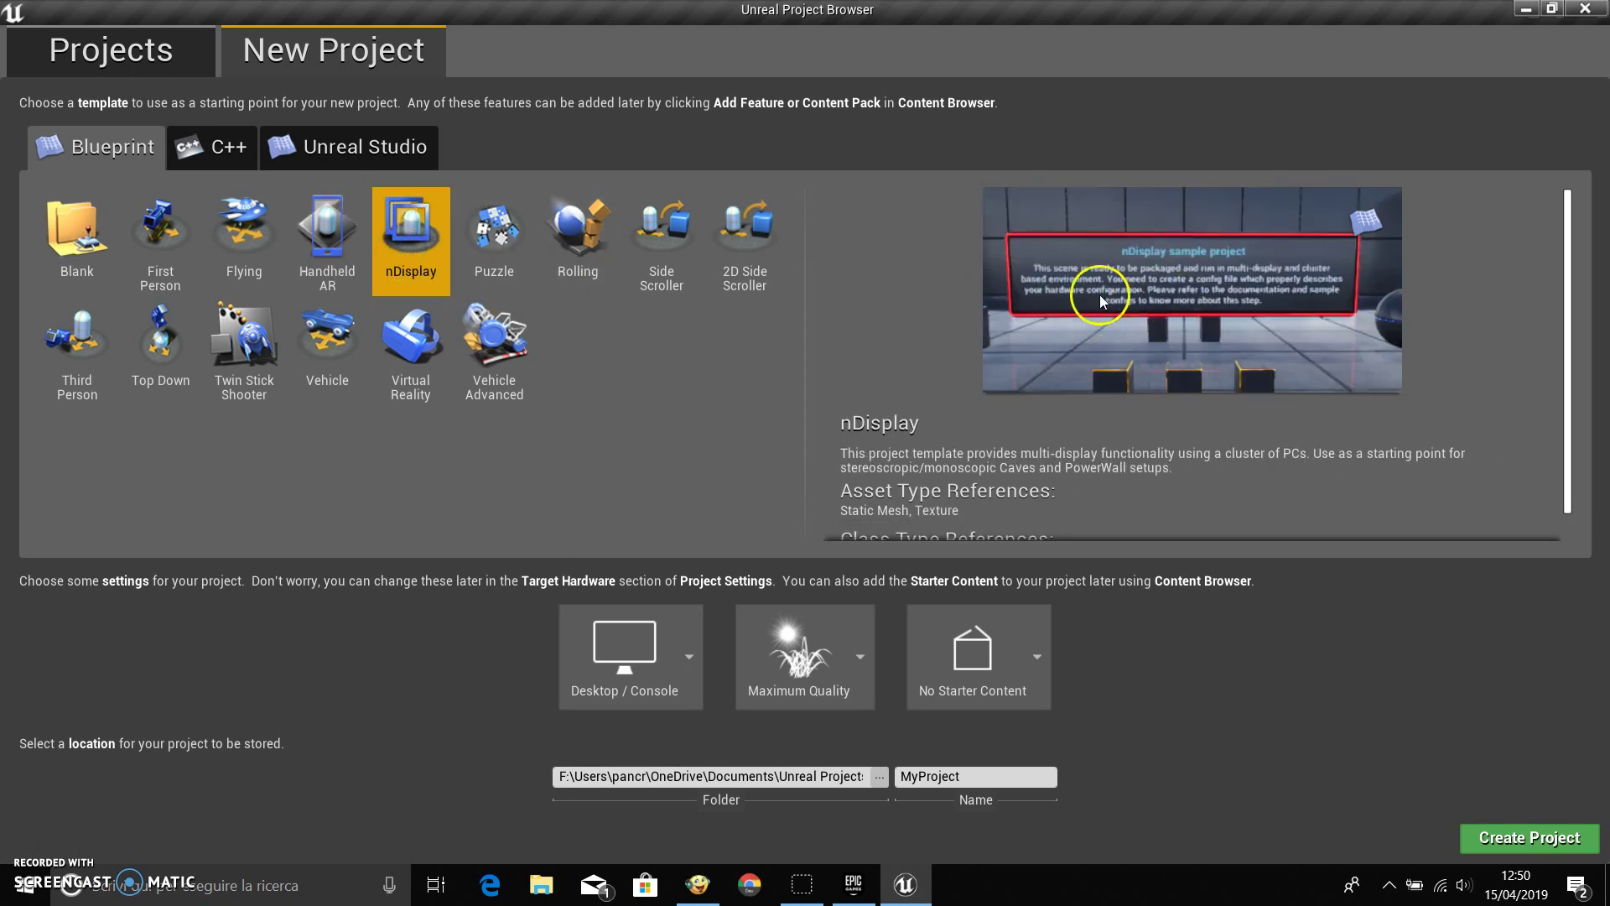
pyautogui.click(490, 240)
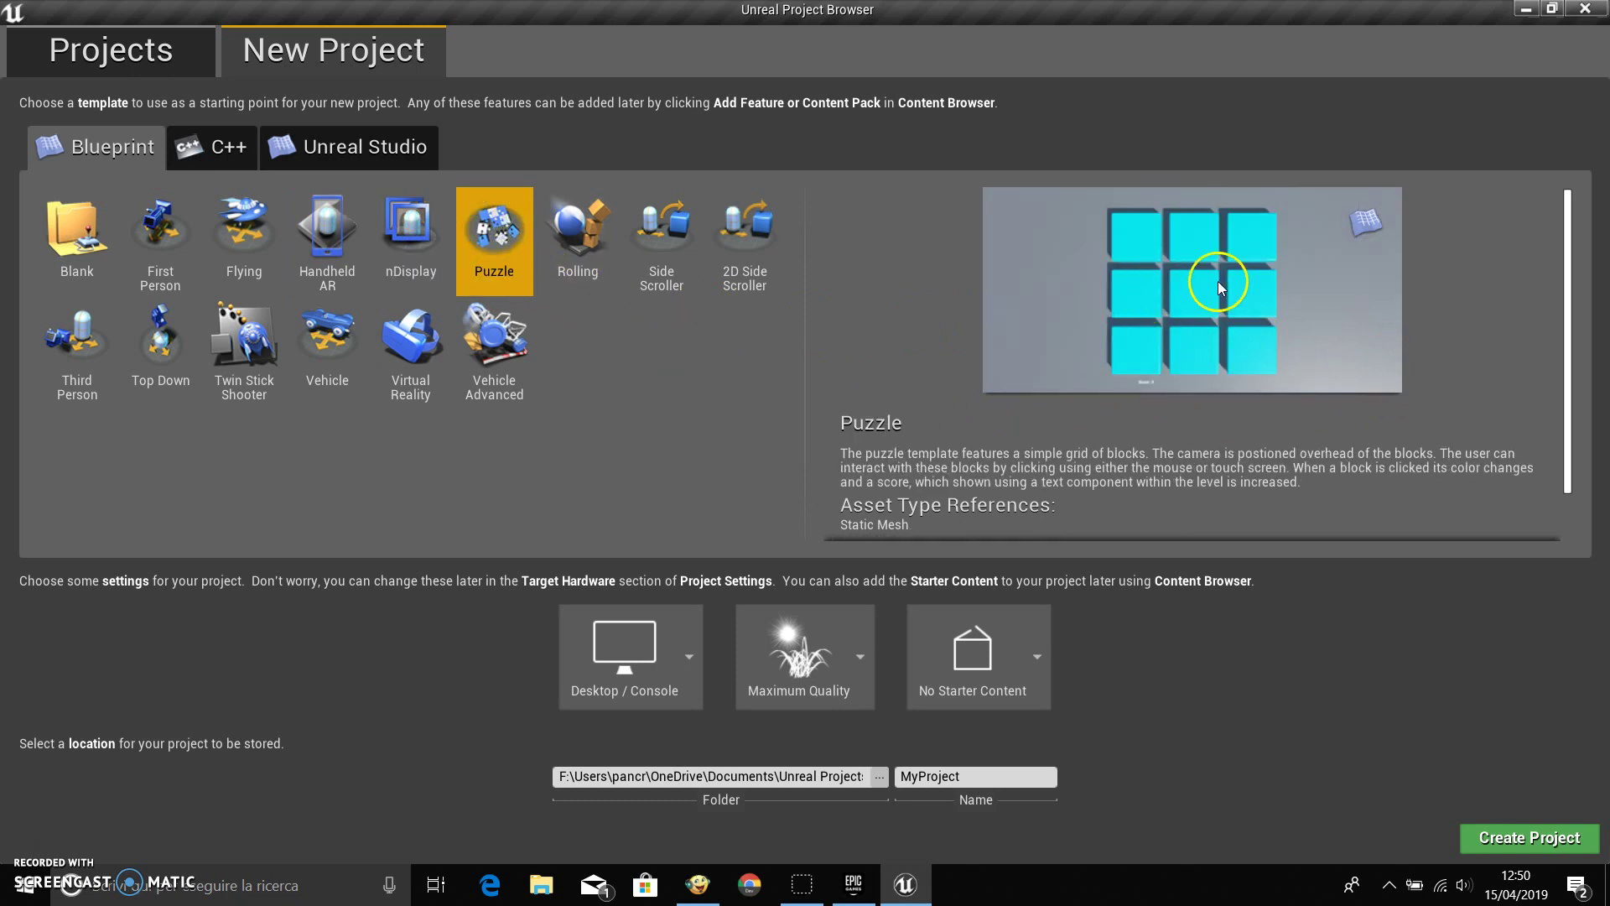
pyautogui.click(587, 260)
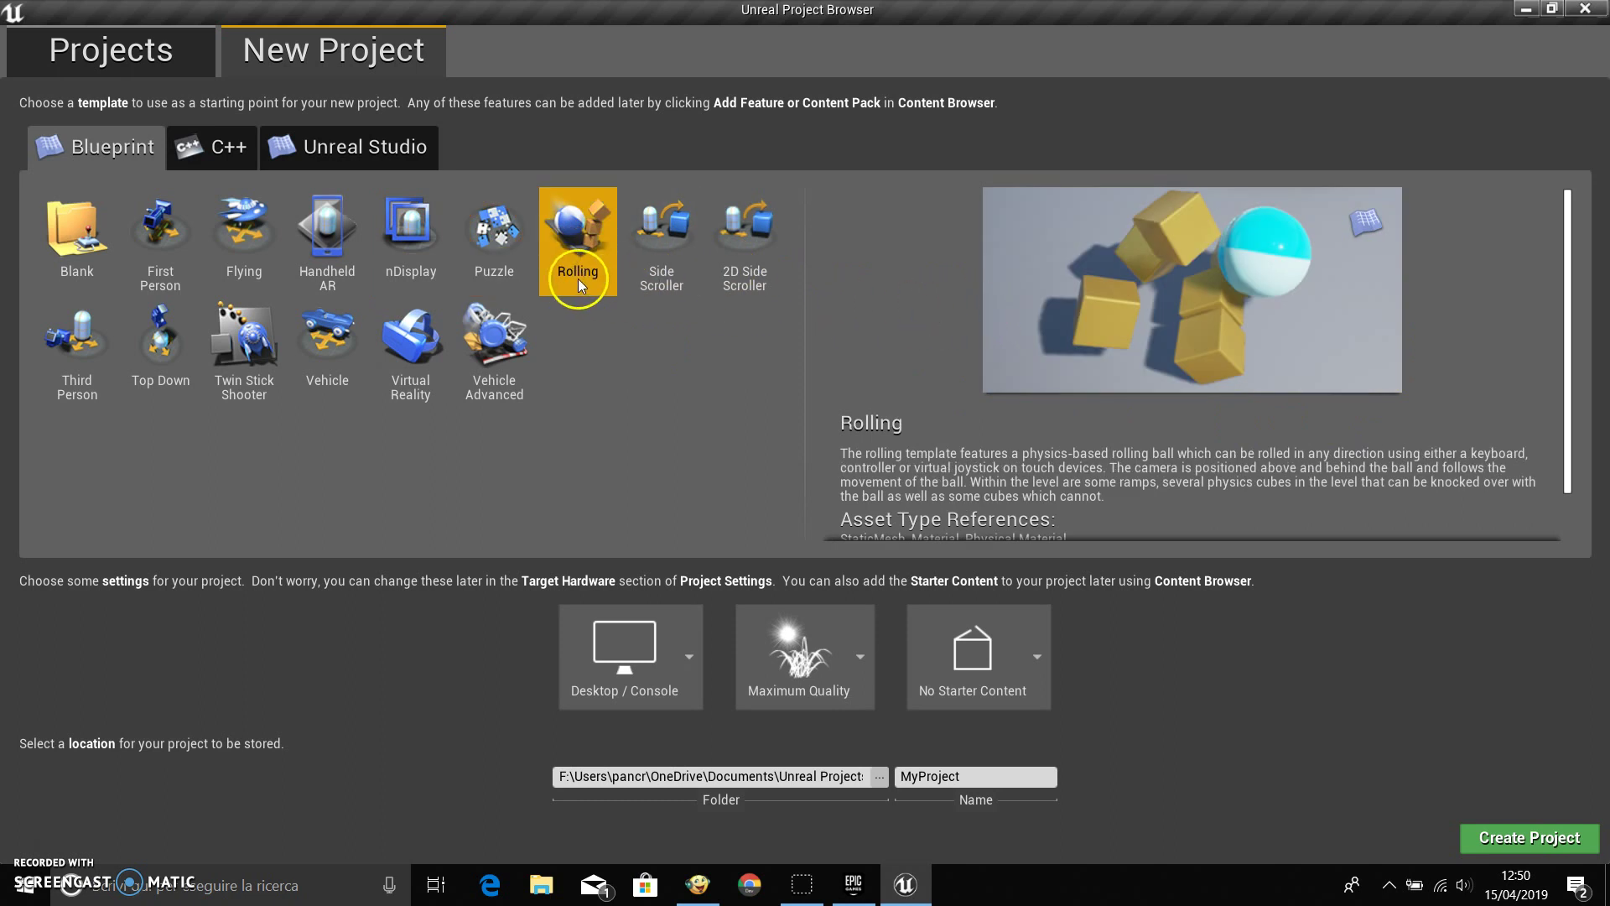
pyautogui.click(668, 256)
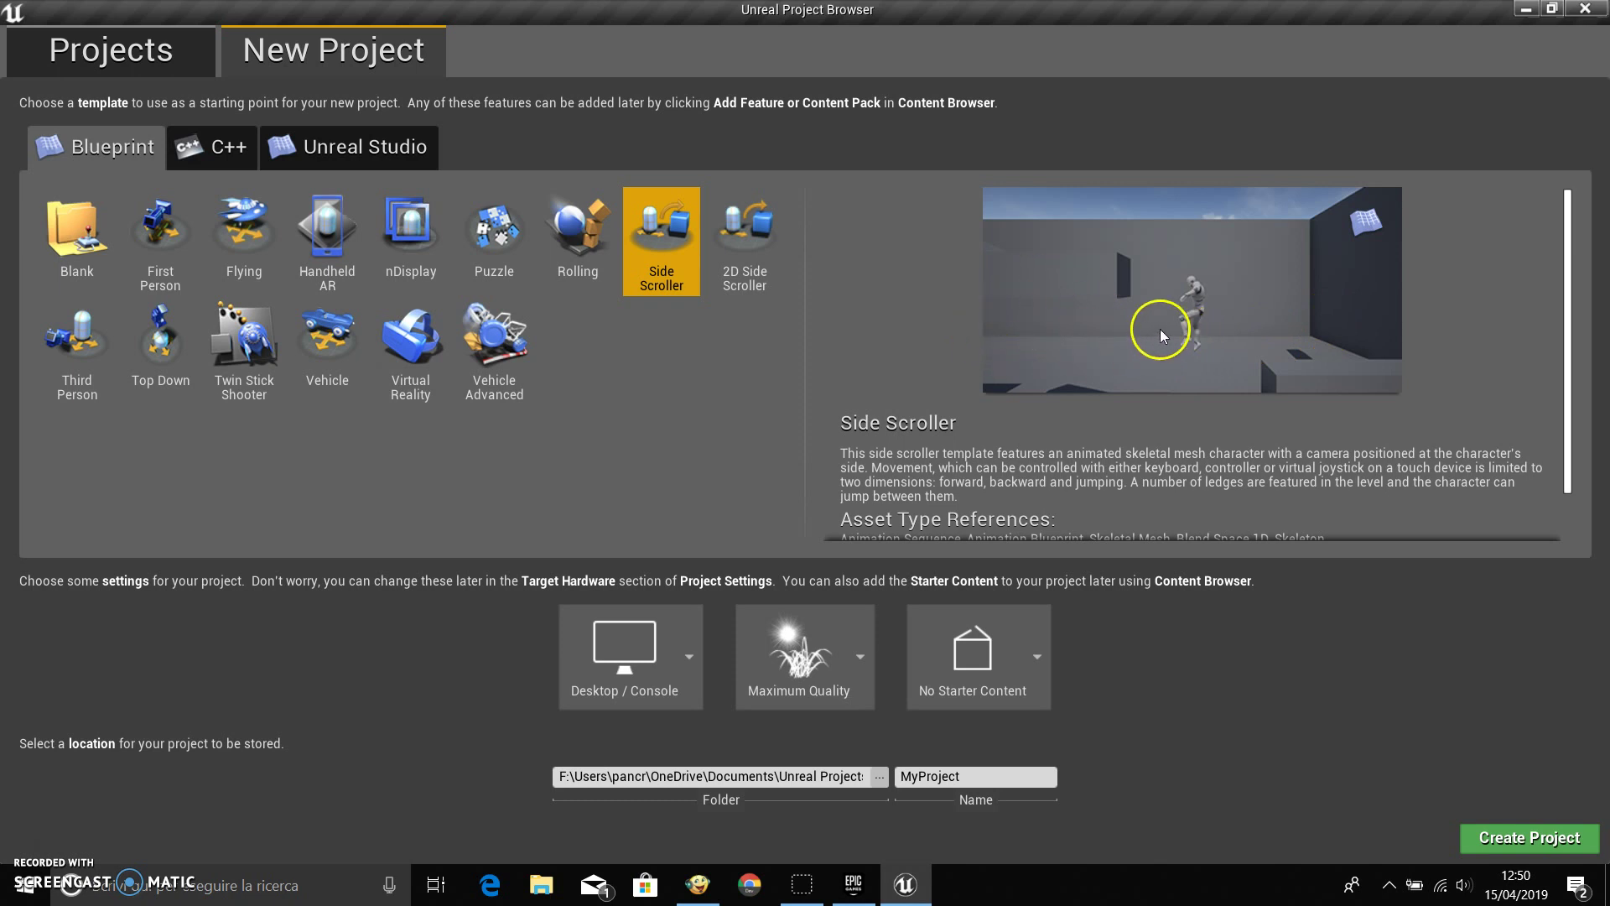
# Preview the Side Scroller, 2D Side Scroller, Third Person, Top Down, Twin Stick Shooter, Vehicle and Virtual Reality templates.
pyautogui.click(734, 260)
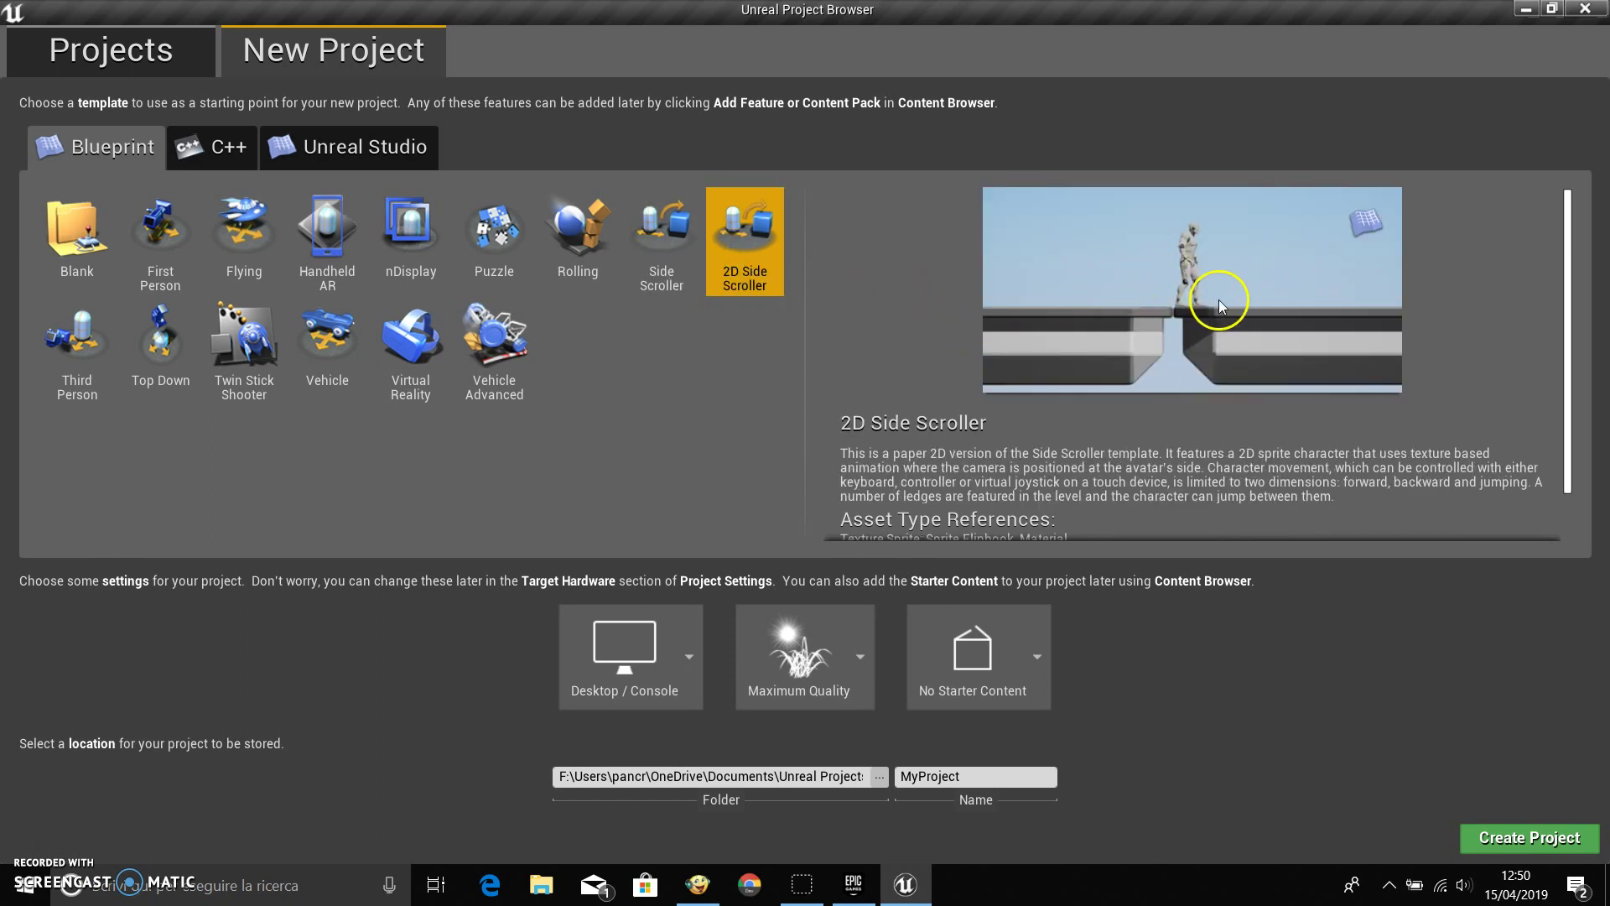
pyautogui.click(687, 250)
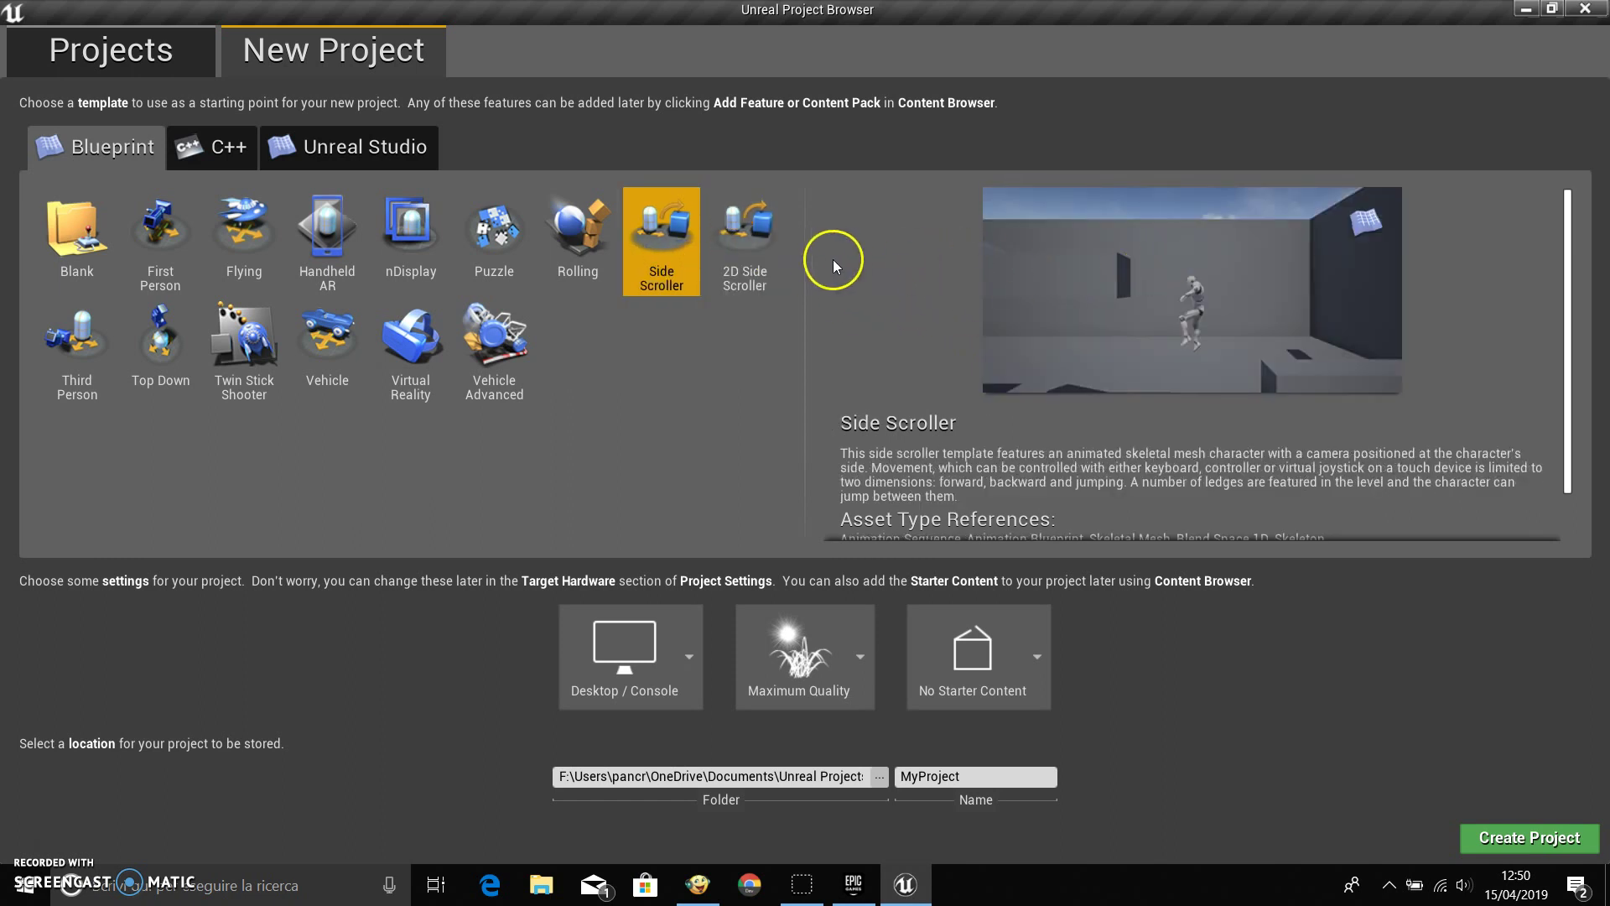
pyautogui.click(768, 260)
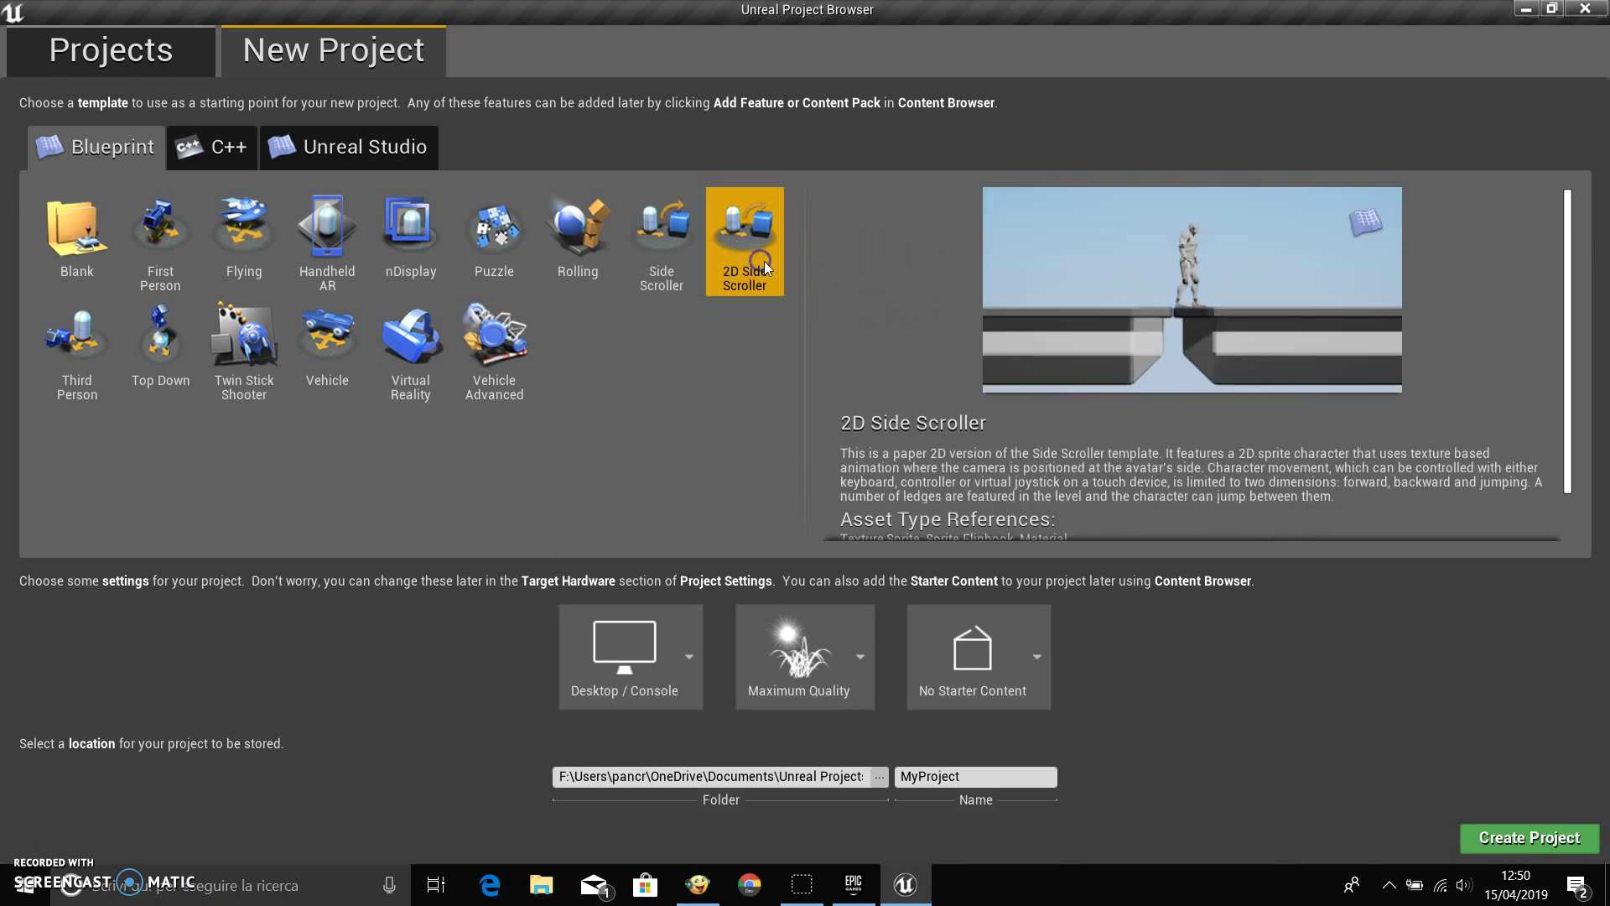
pyautogui.click(674, 262)
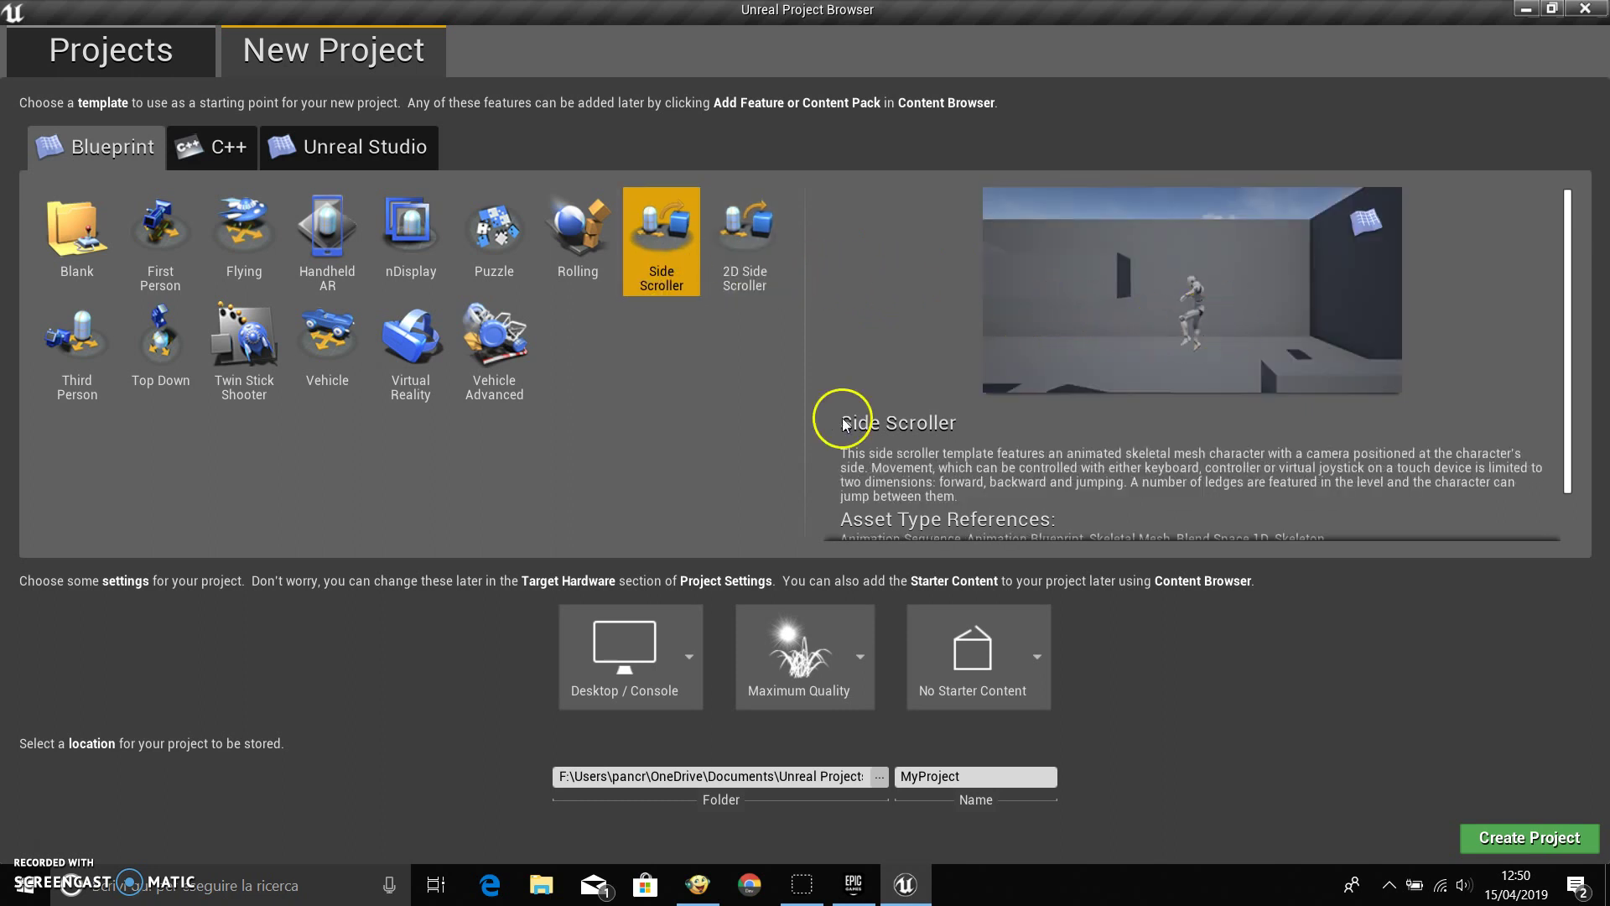
pyautogui.click(98, 383)
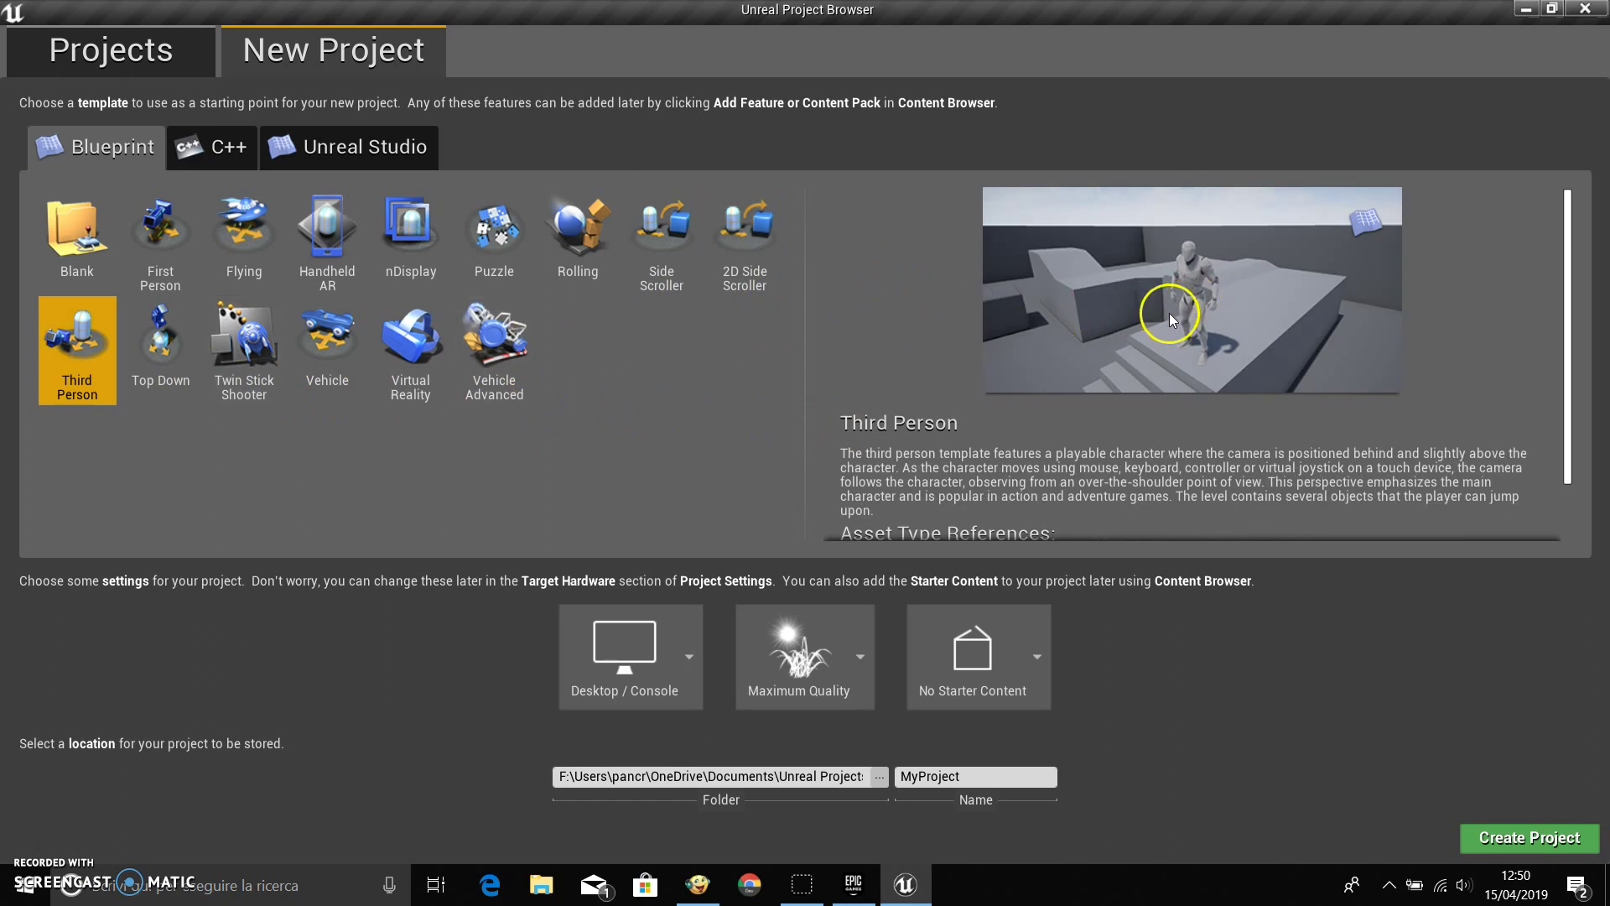
pyautogui.click(149, 346)
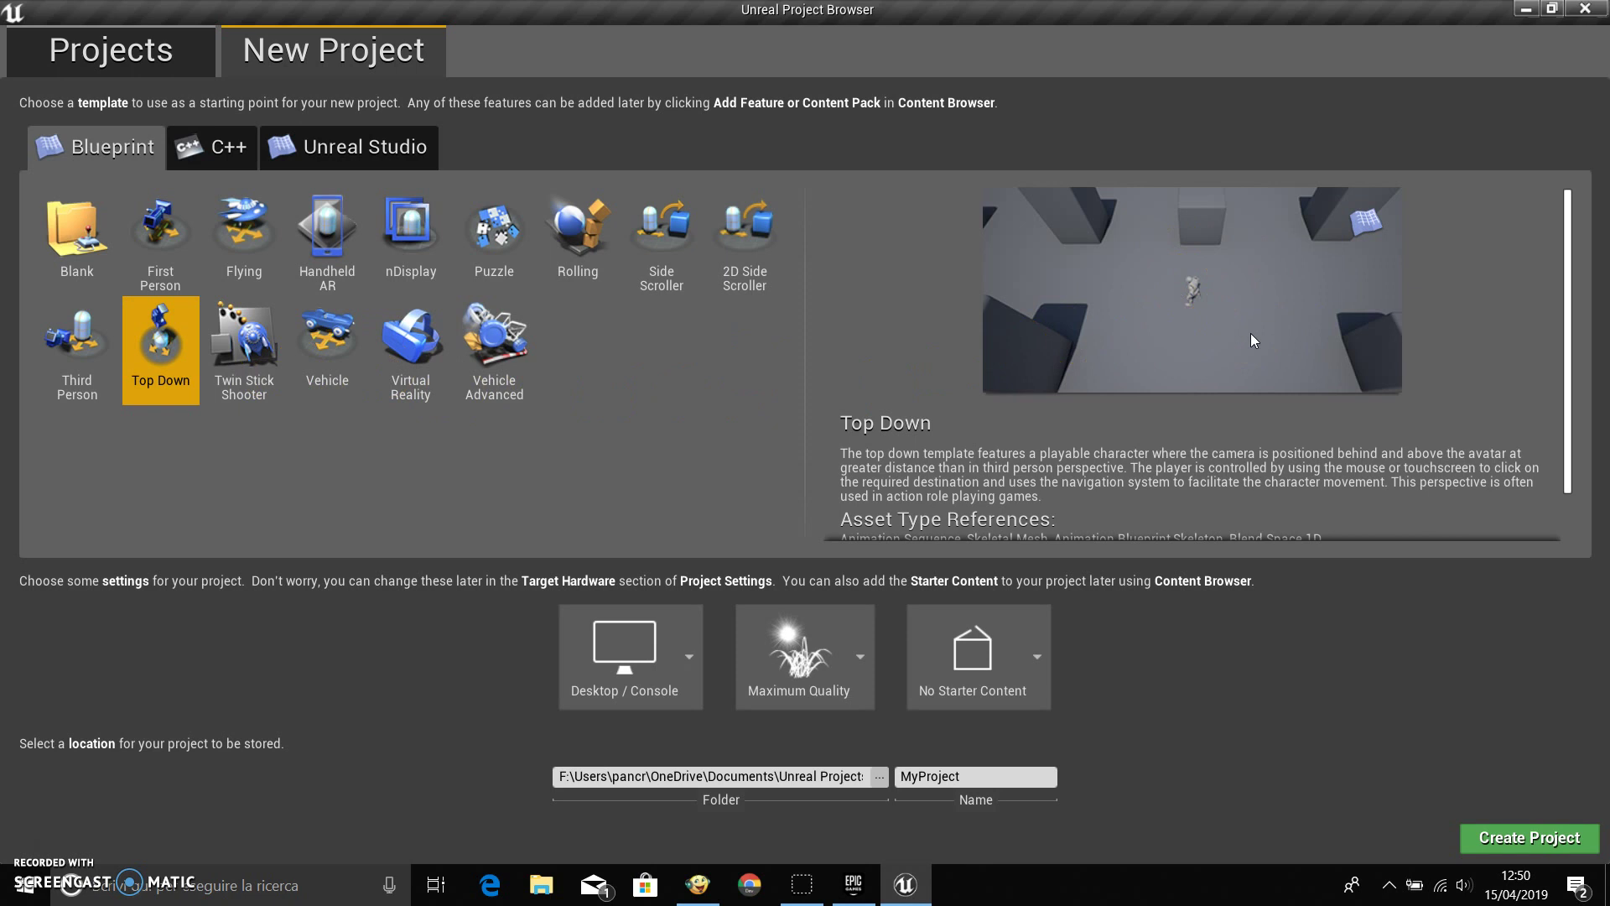
pyautogui.click(234, 373)
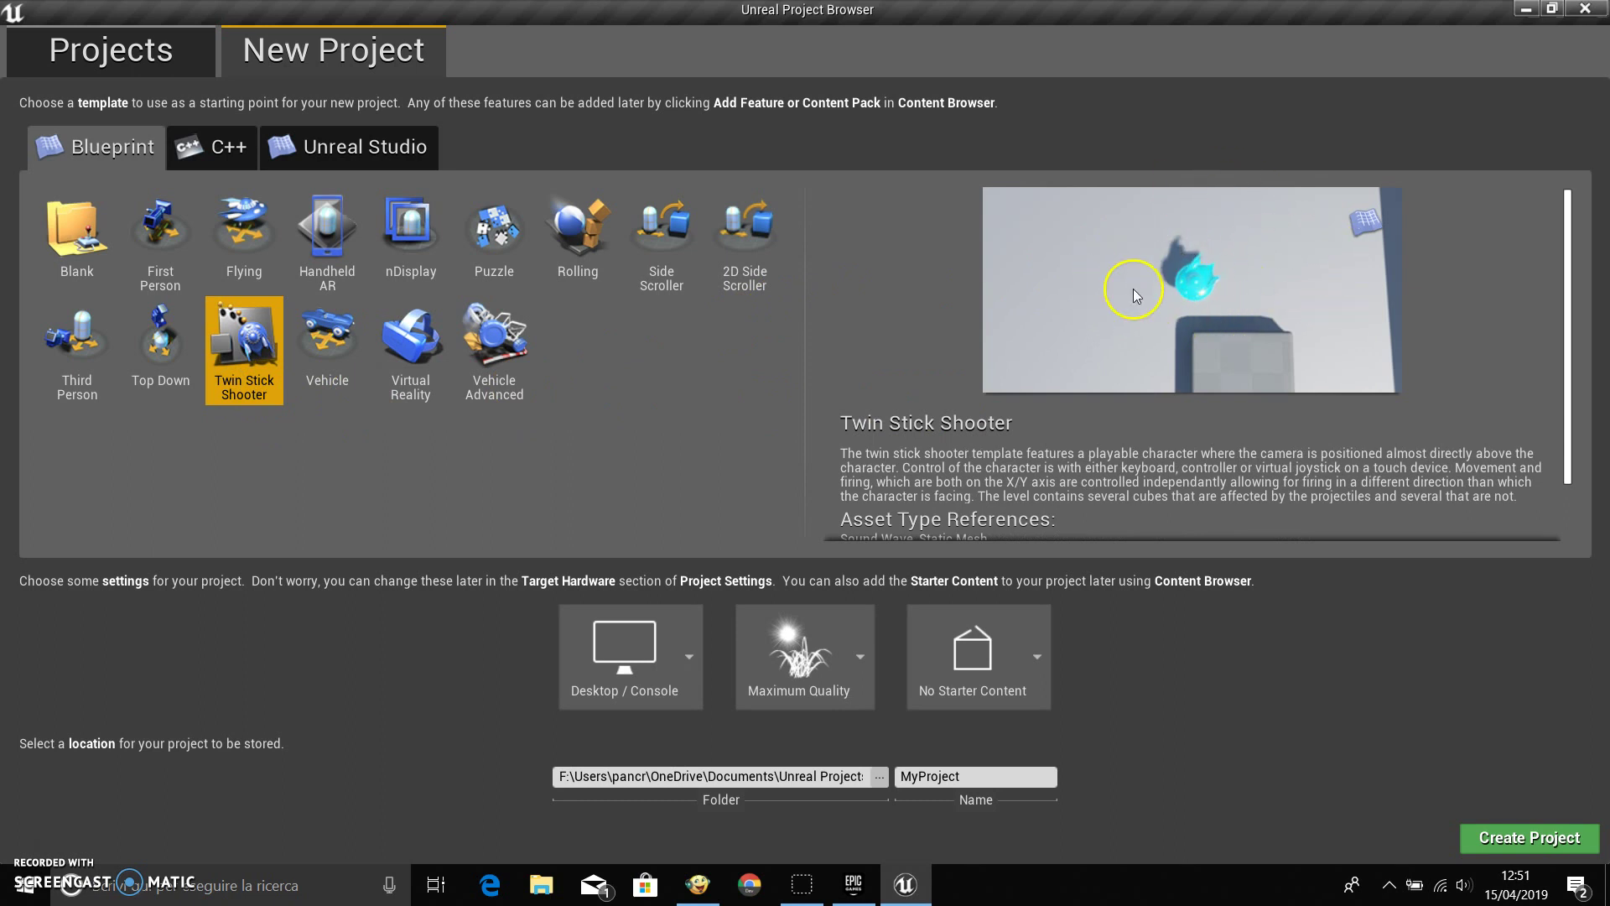
pyautogui.click(319, 367)
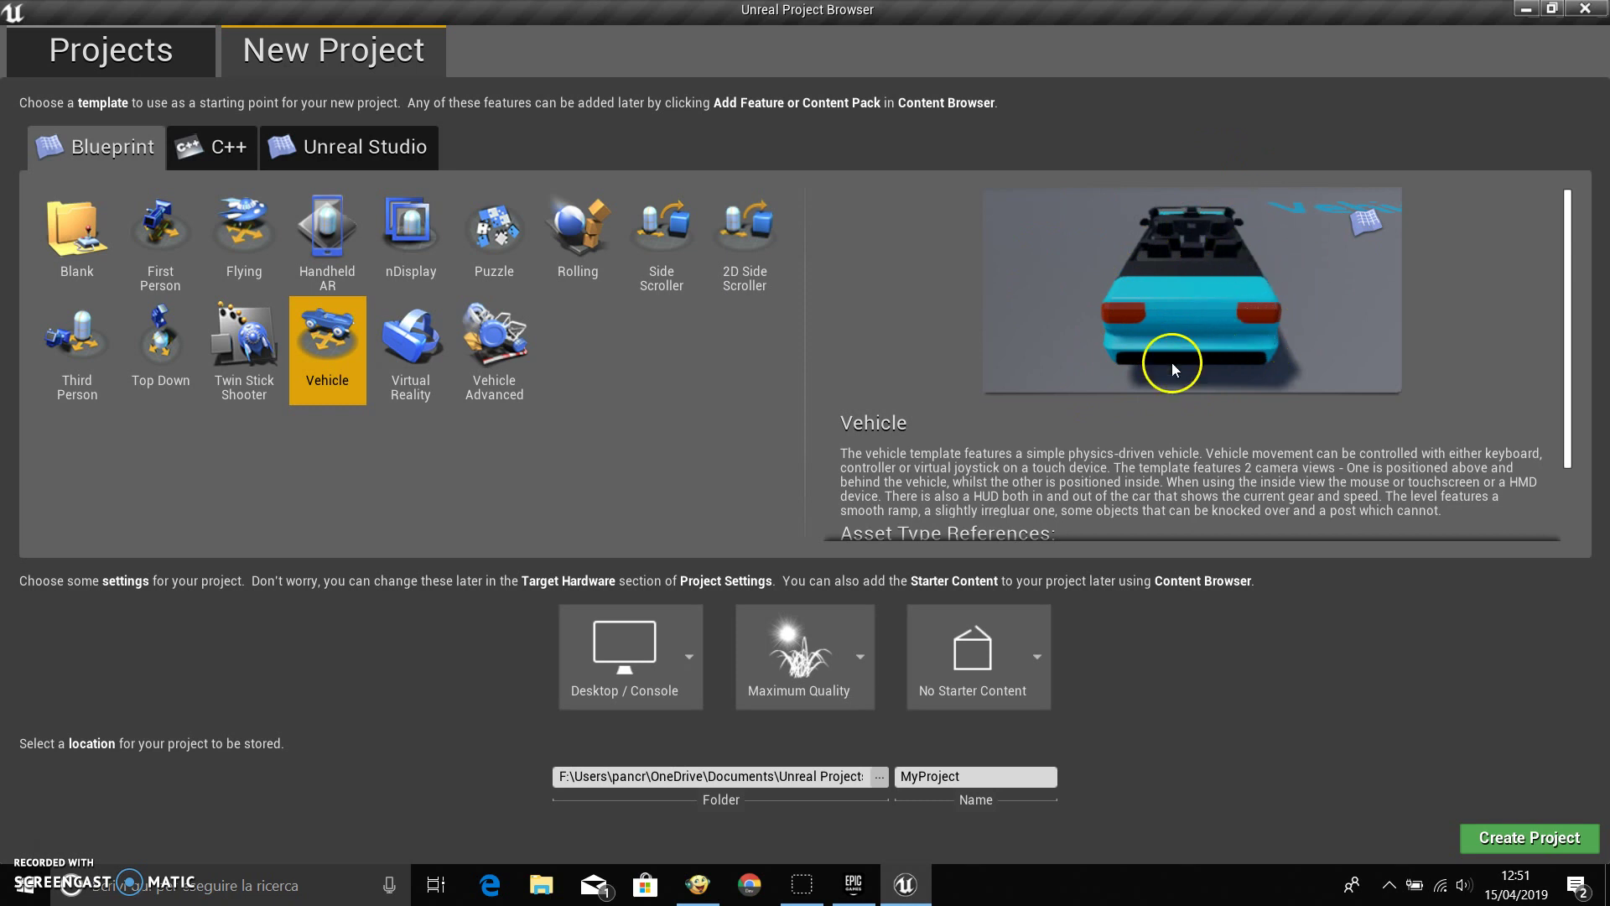
pyautogui.click(405, 357)
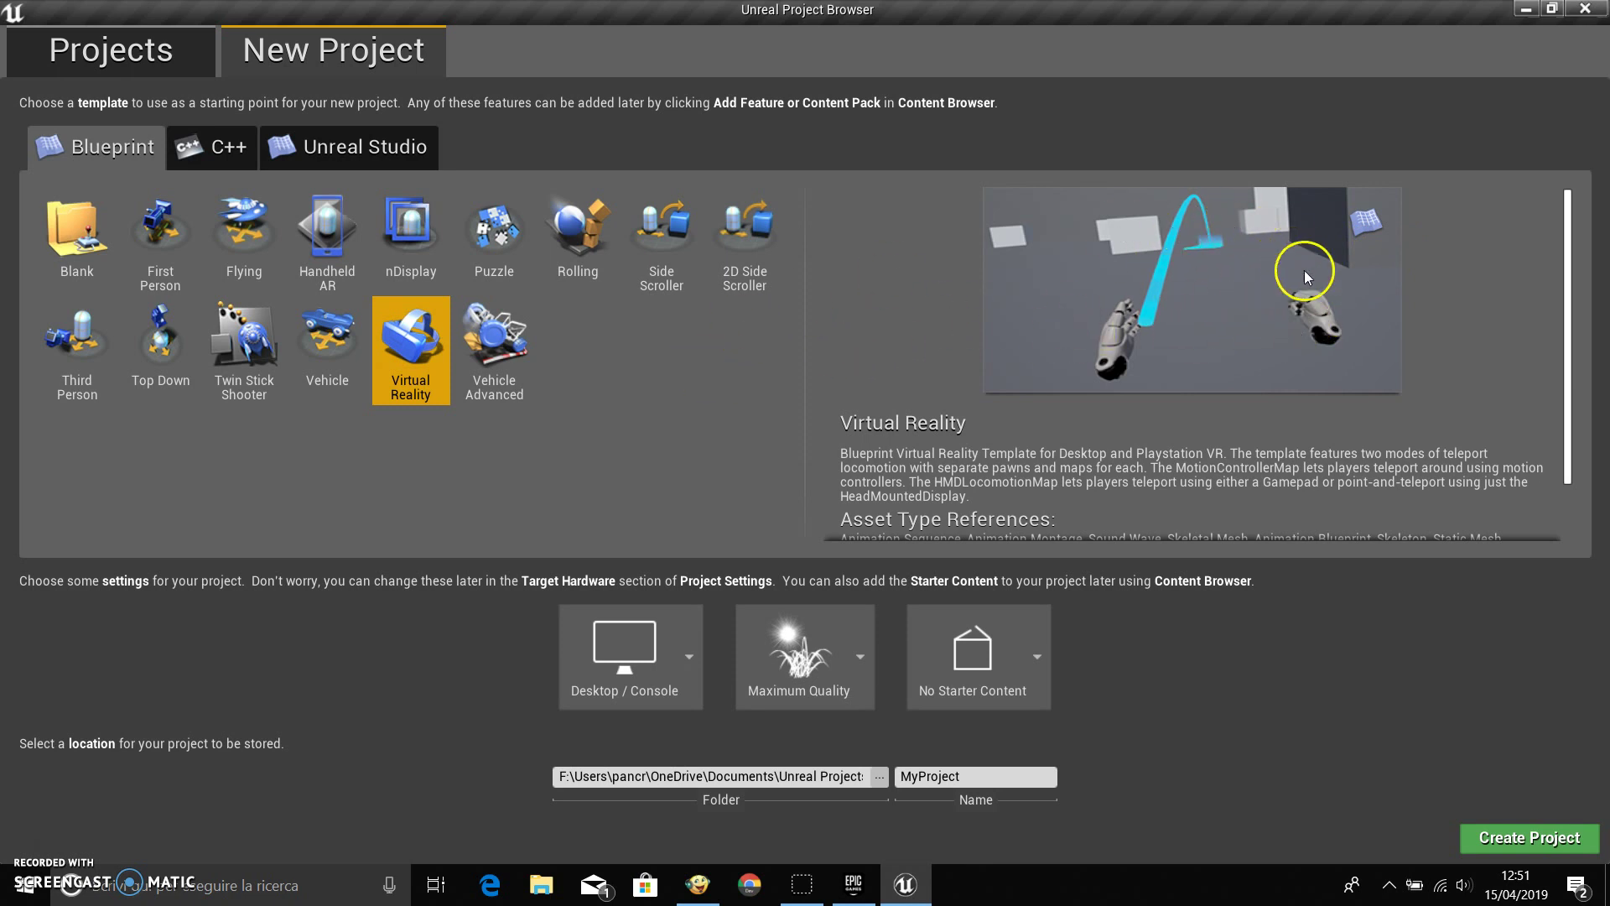
# Scroll through the Virtual Reality details, preview Vehicle Advanced, then switch to the C++ templates.
pyautogui.scroll(-3, 1217, 436)
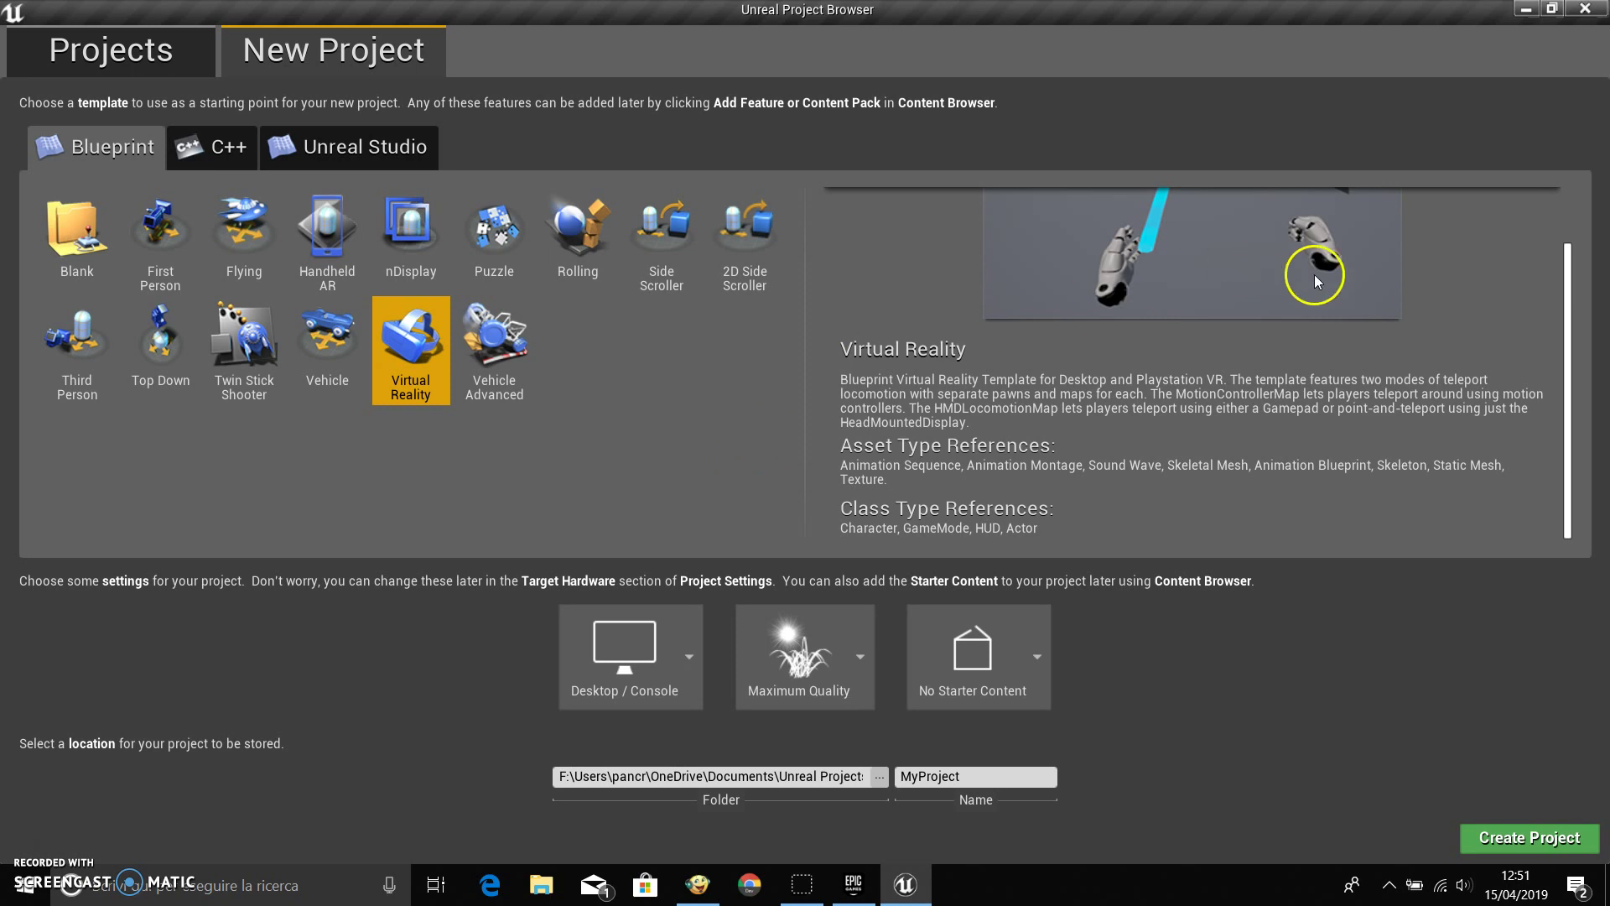
pyautogui.scroll(3, 1337, 285)
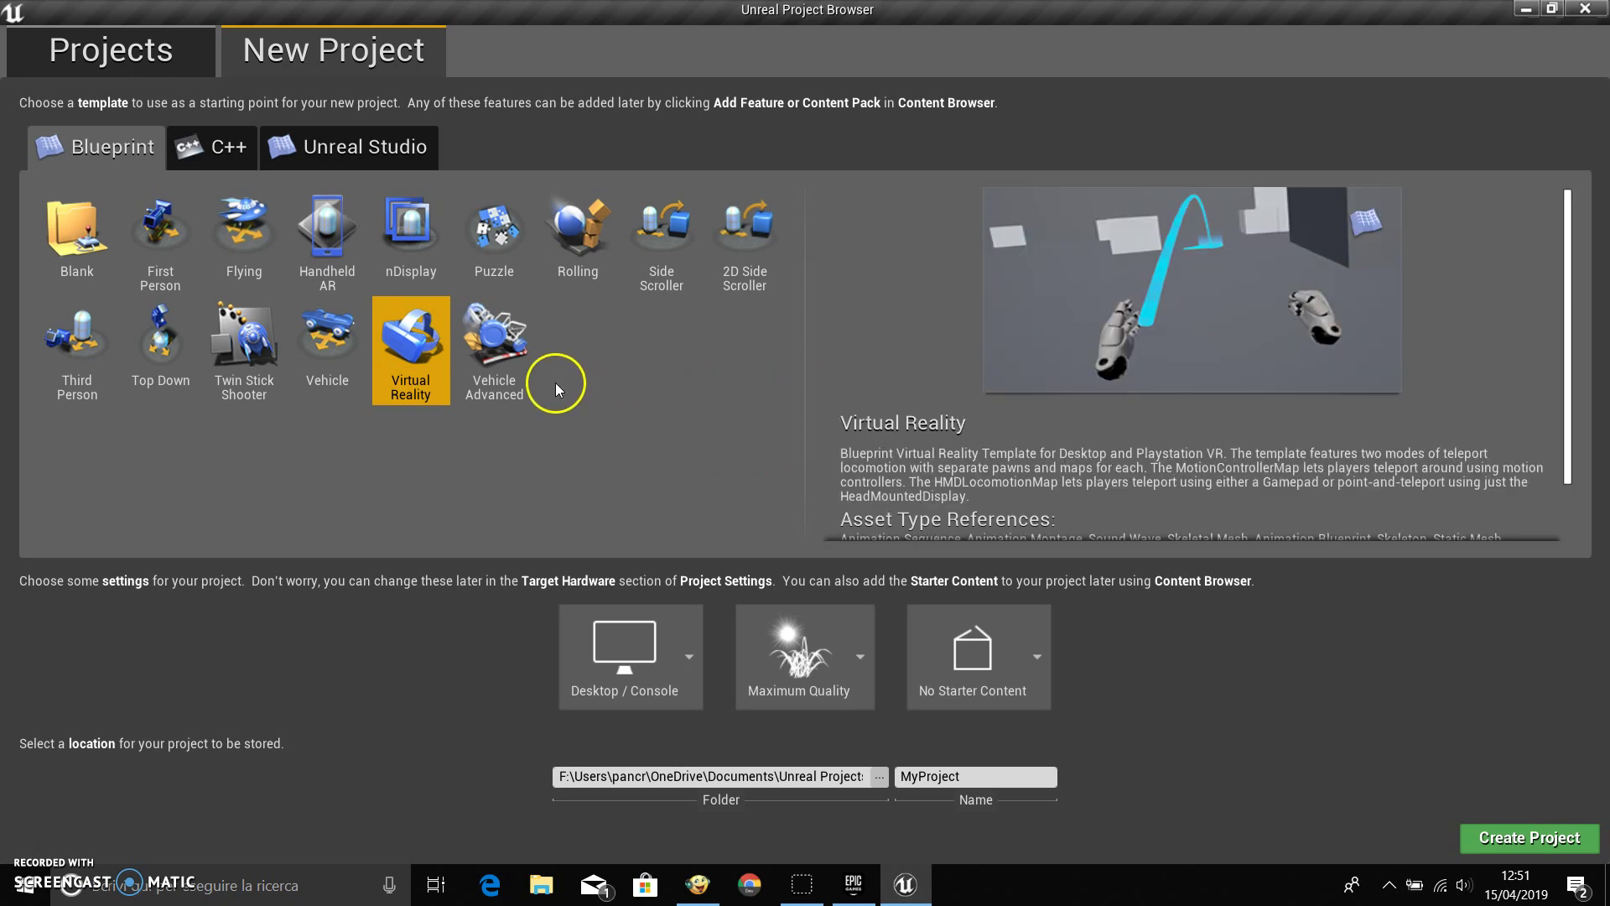
pyautogui.click(520, 369)
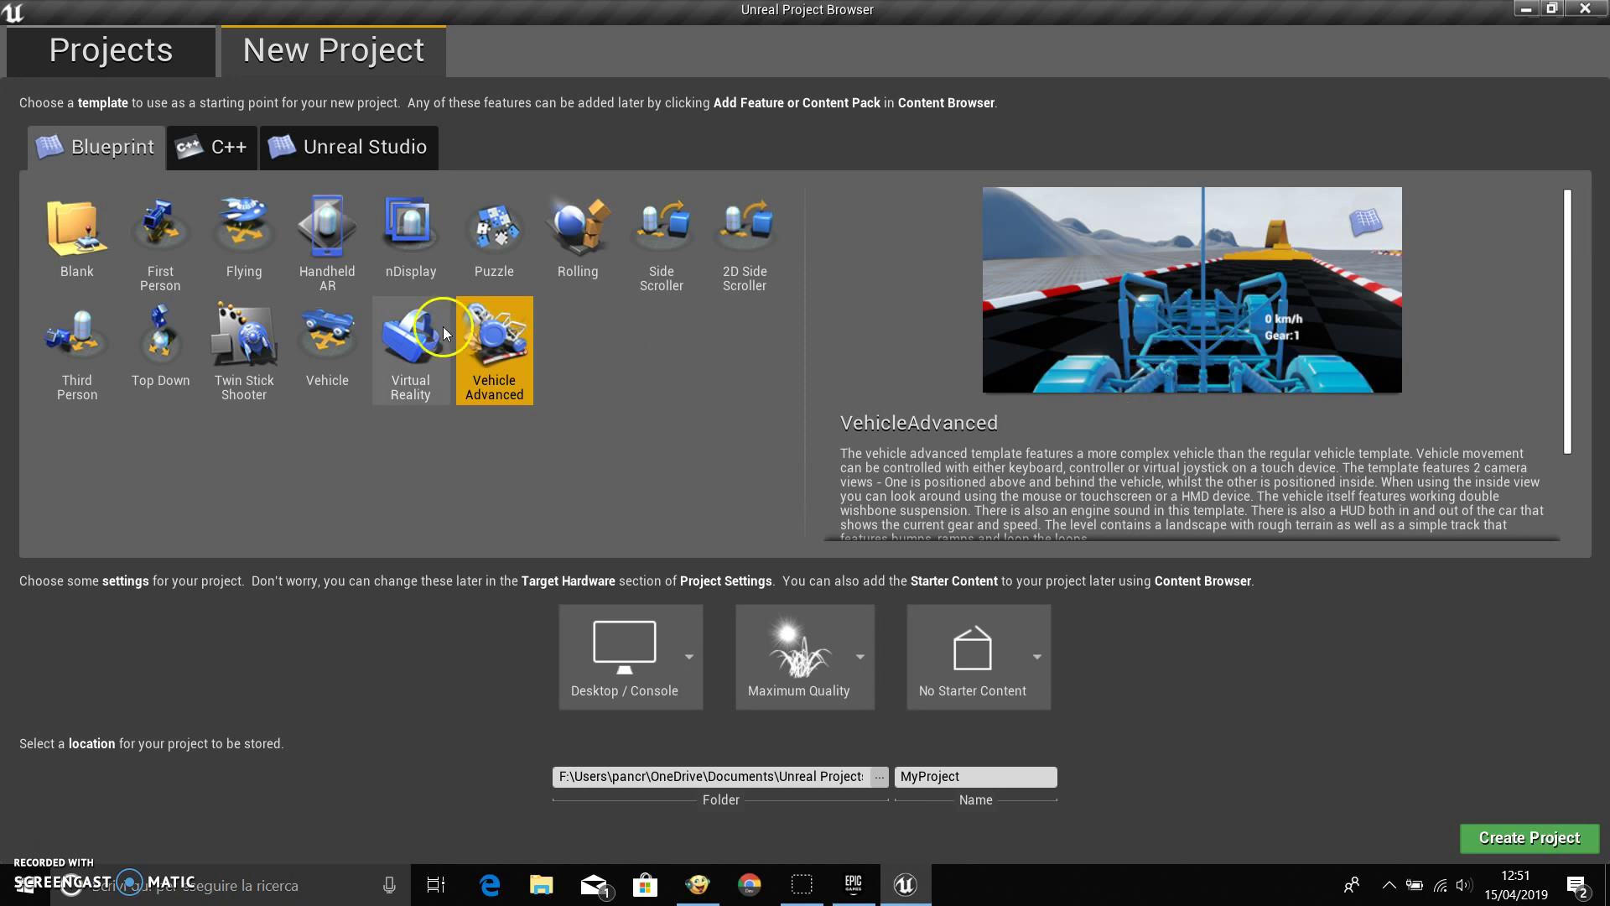
pyautogui.click(239, 146)
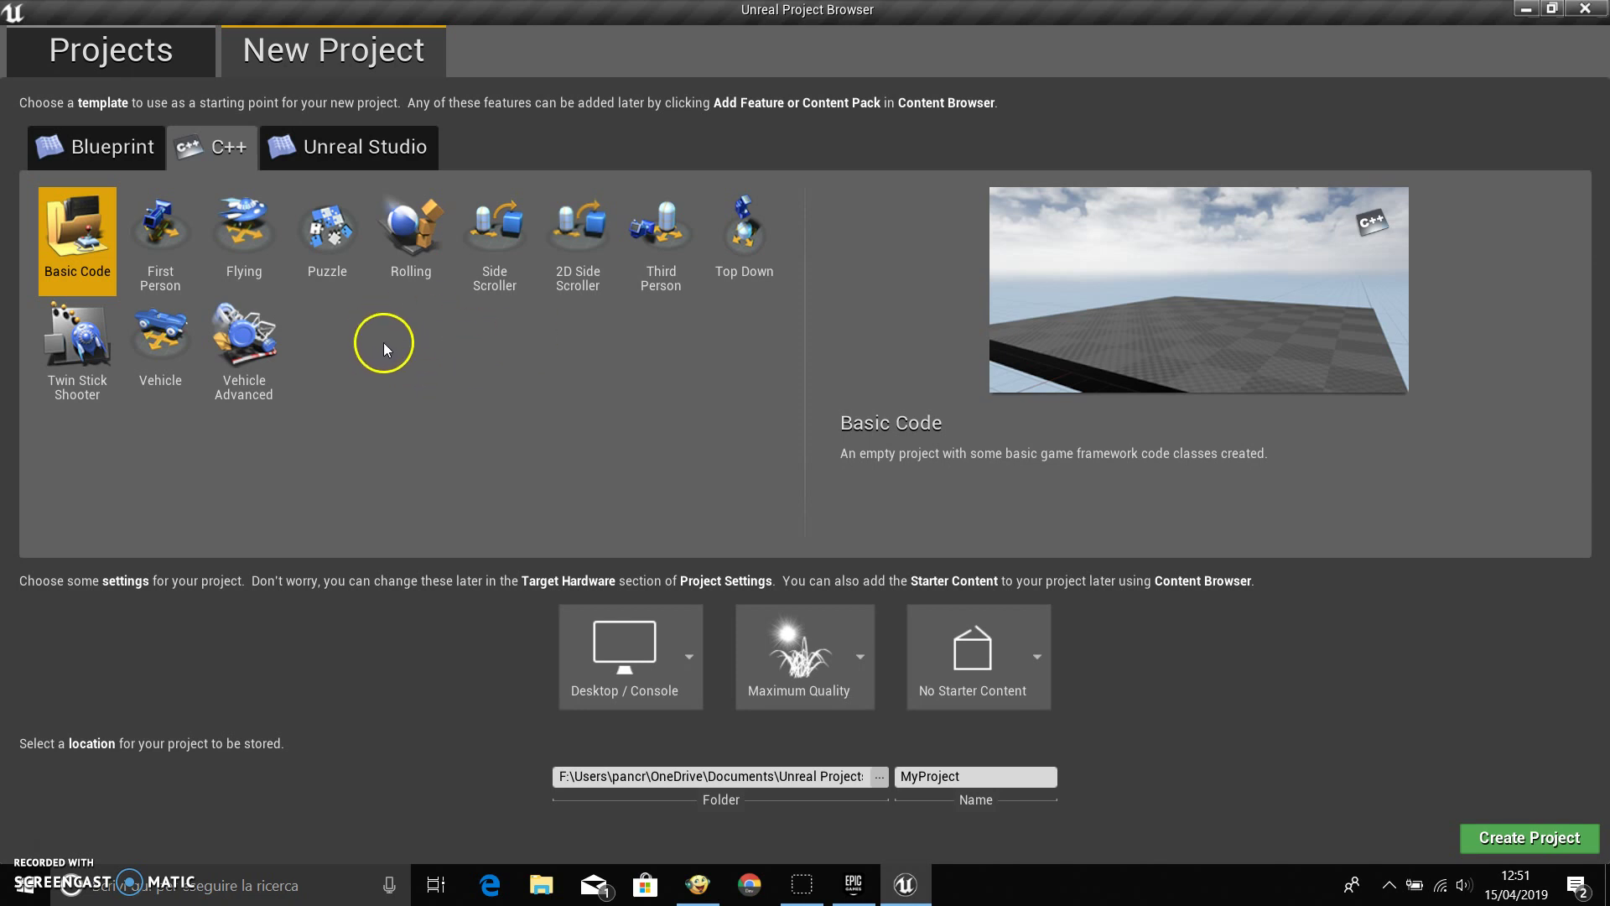
pyautogui.click(383, 156)
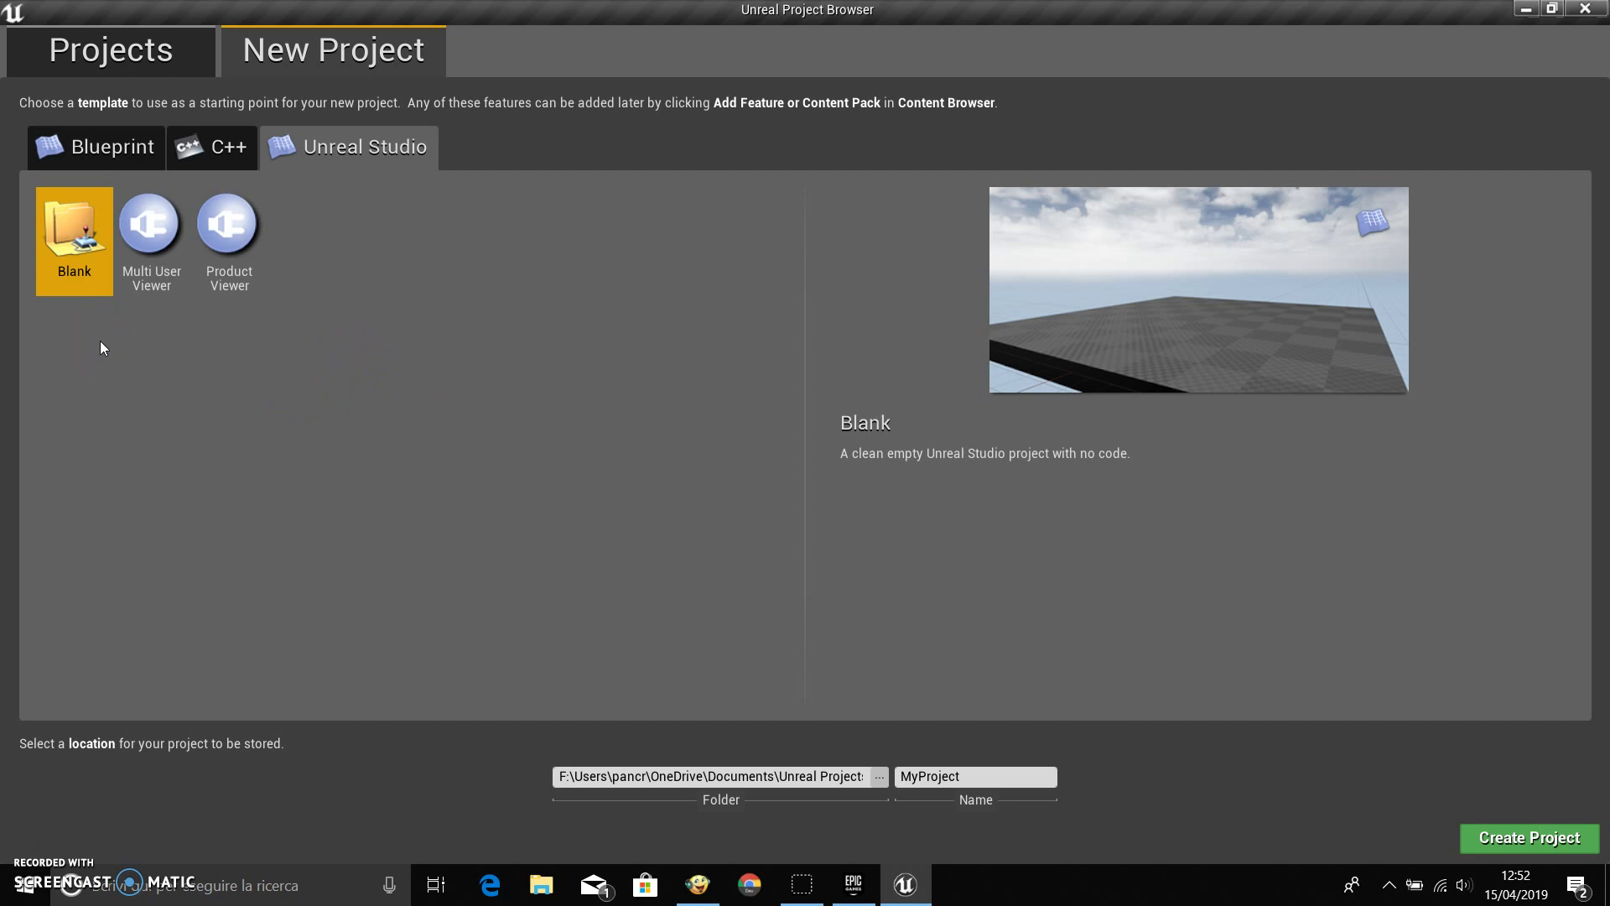
pyautogui.click(149, 239)
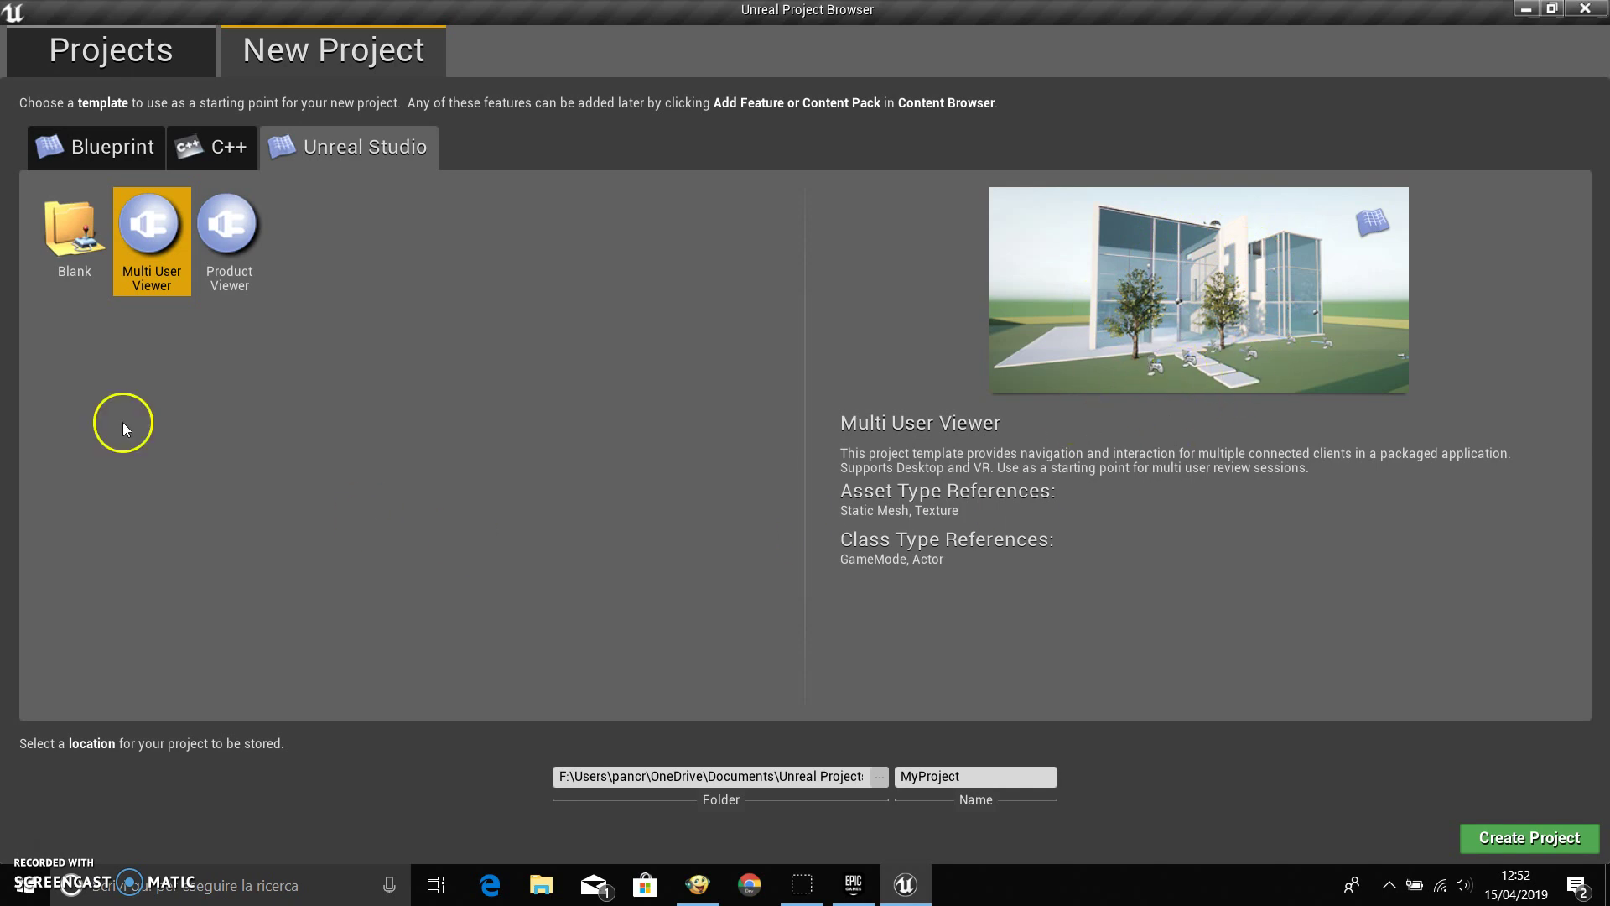
pyautogui.click(232, 227)
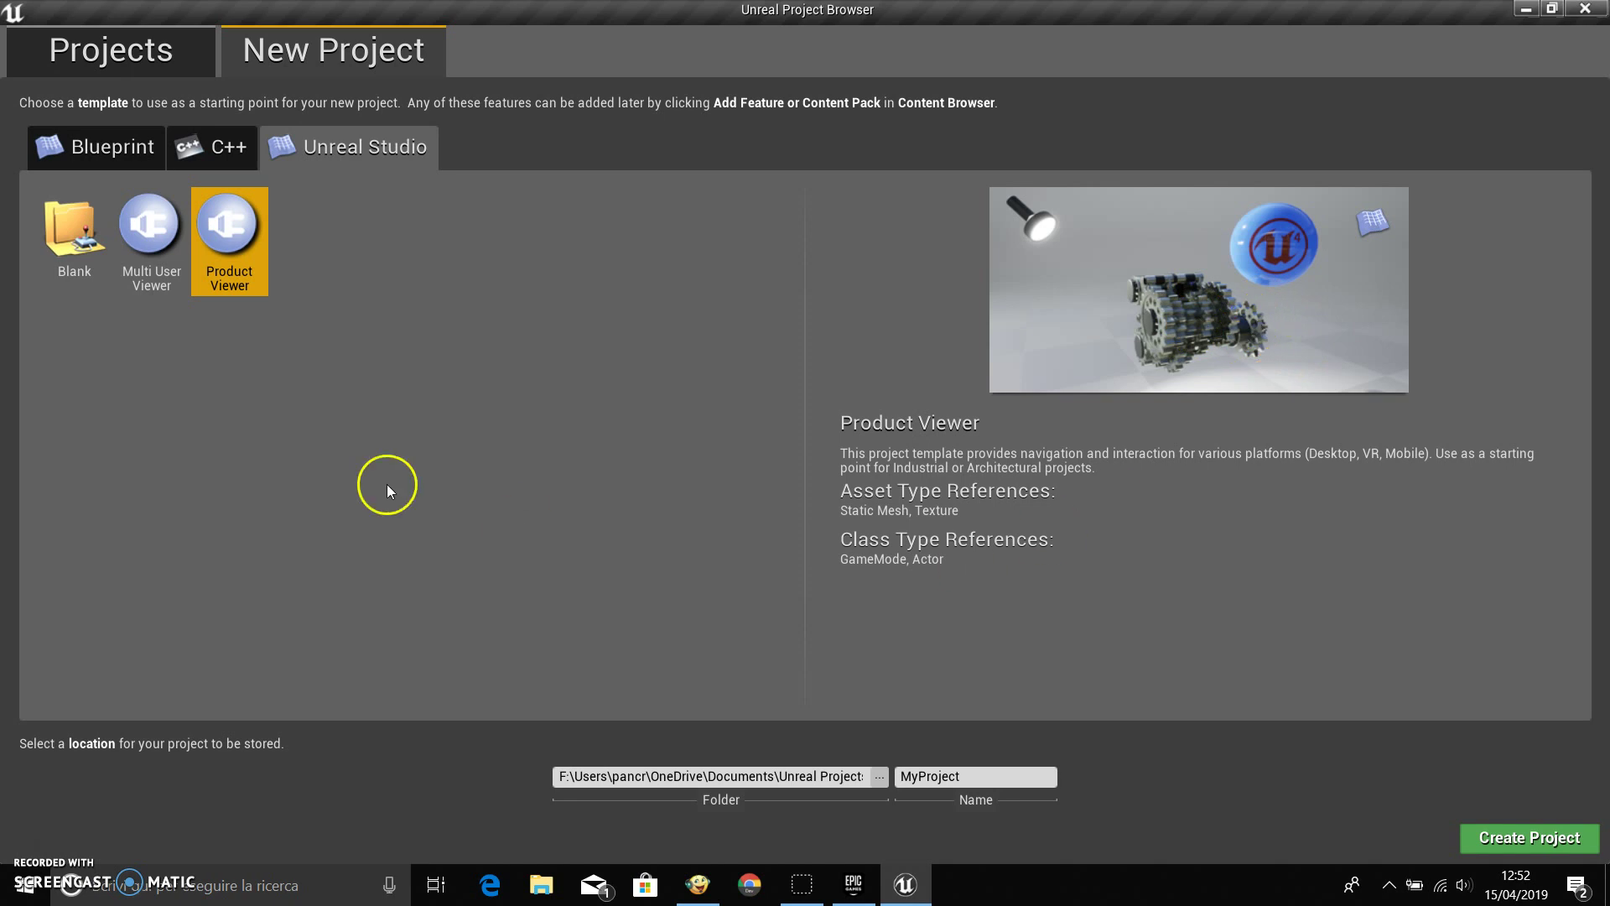
pyautogui.click(53, 149)
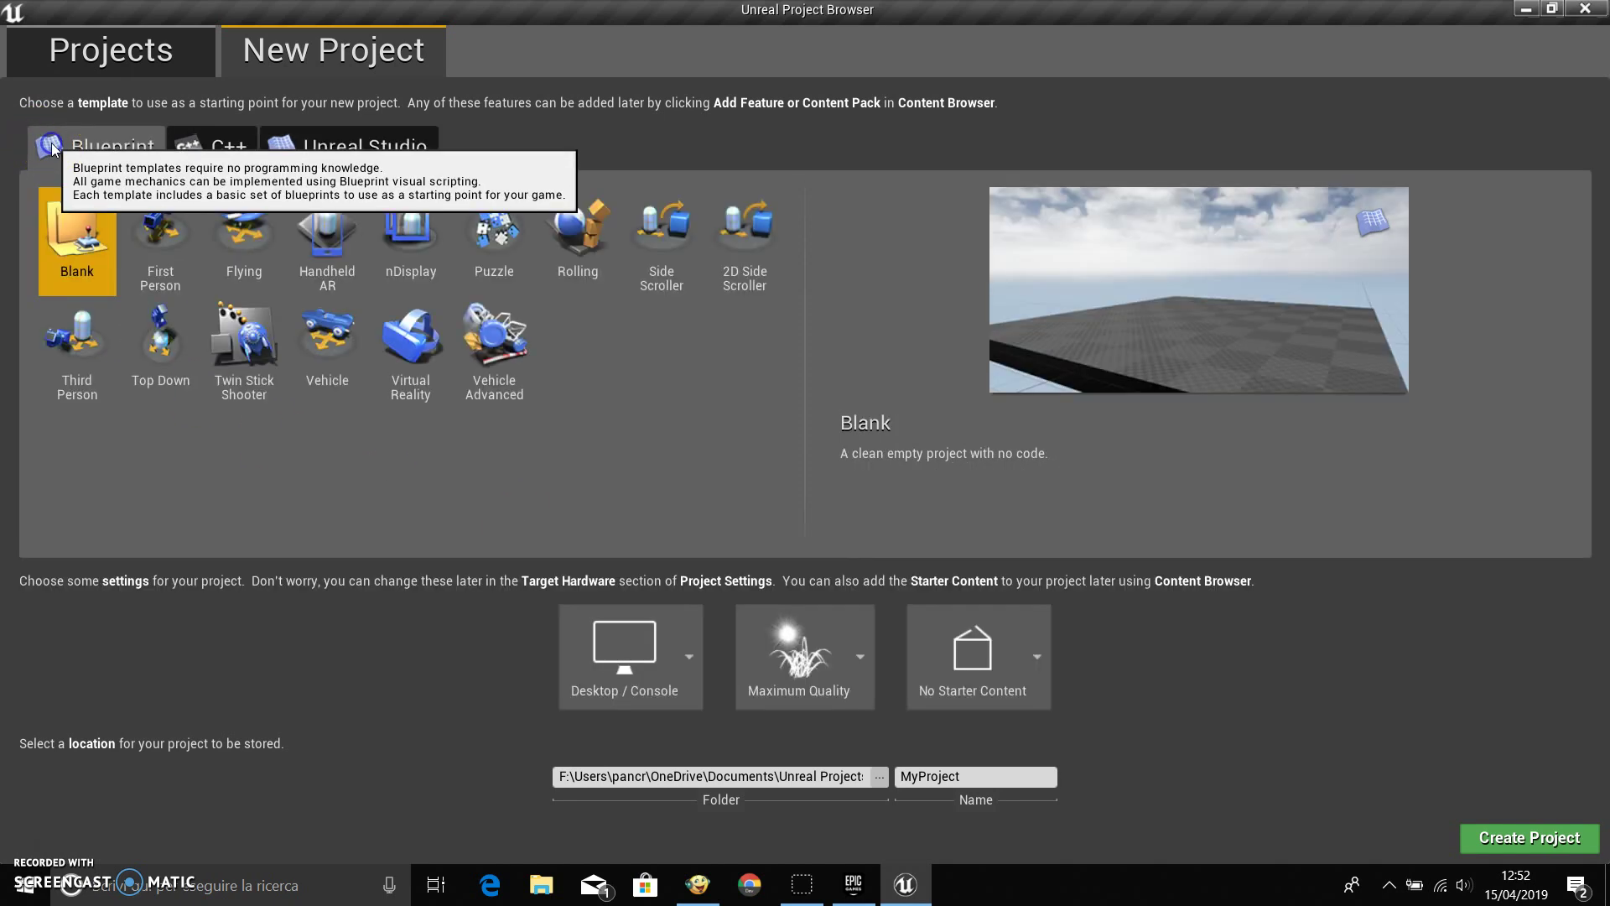
pyautogui.click(214, 149)
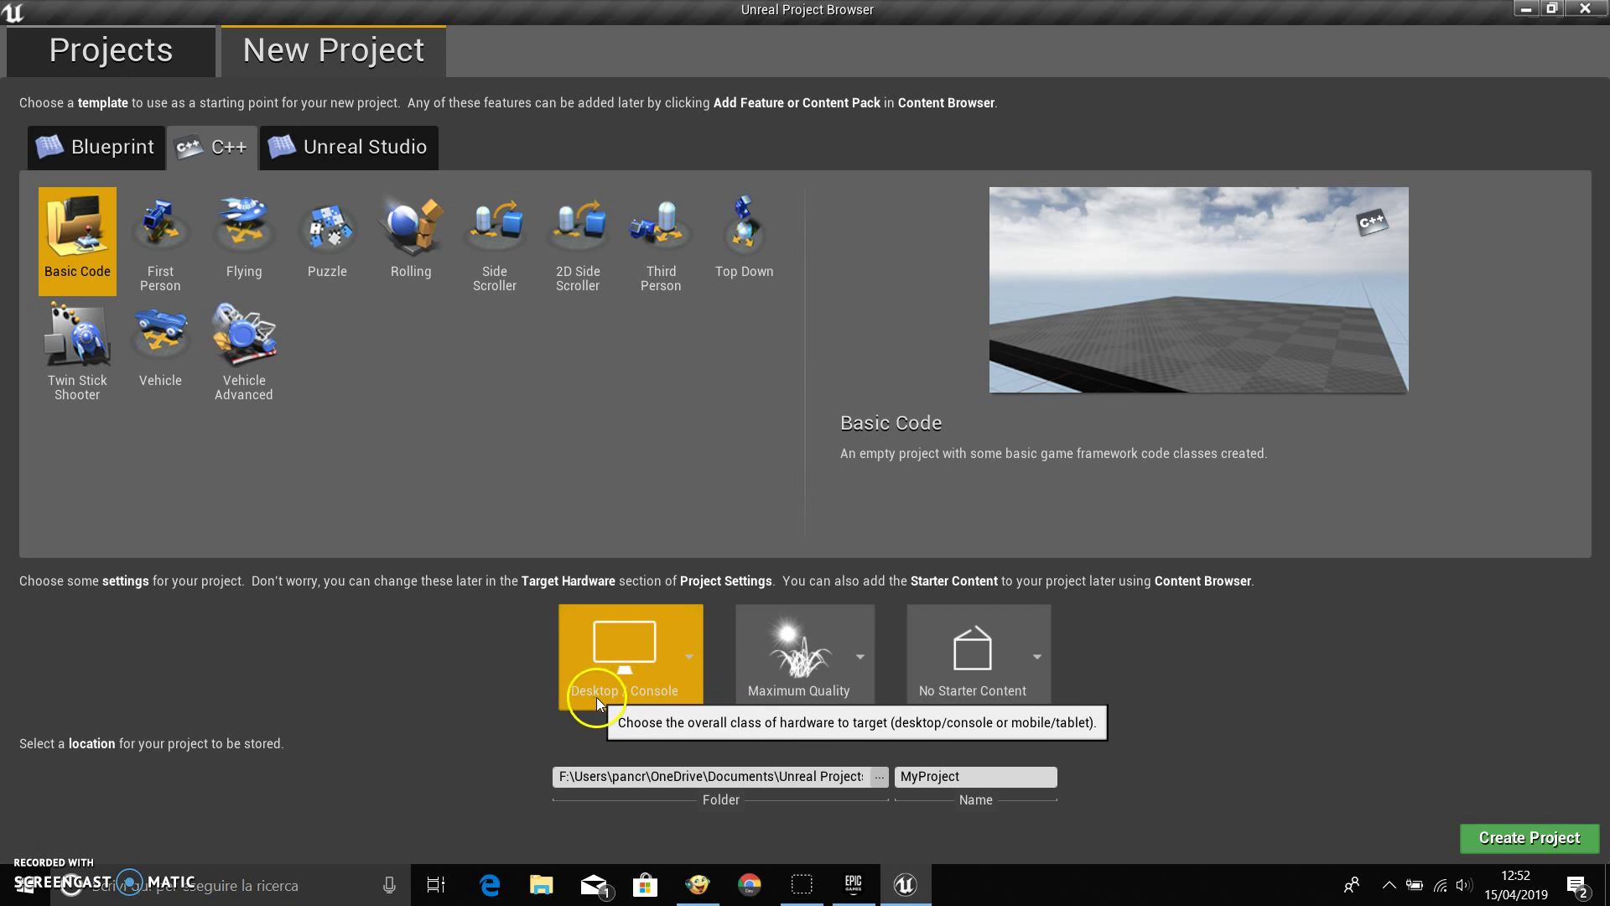
pyautogui.click(684, 652)
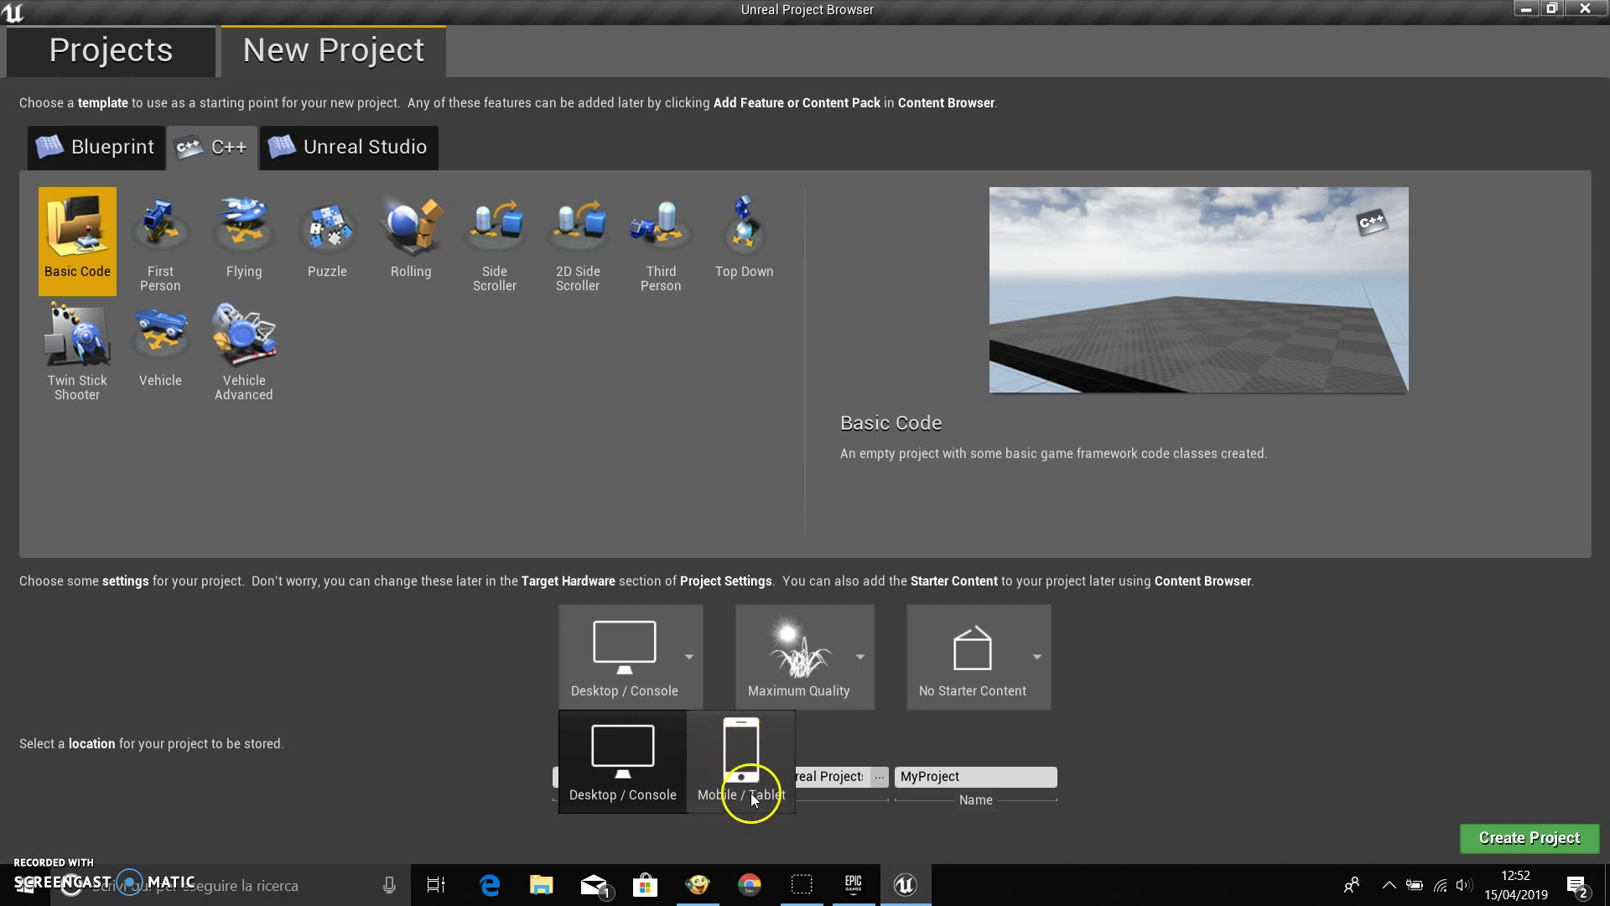
pyautogui.click(453, 644)
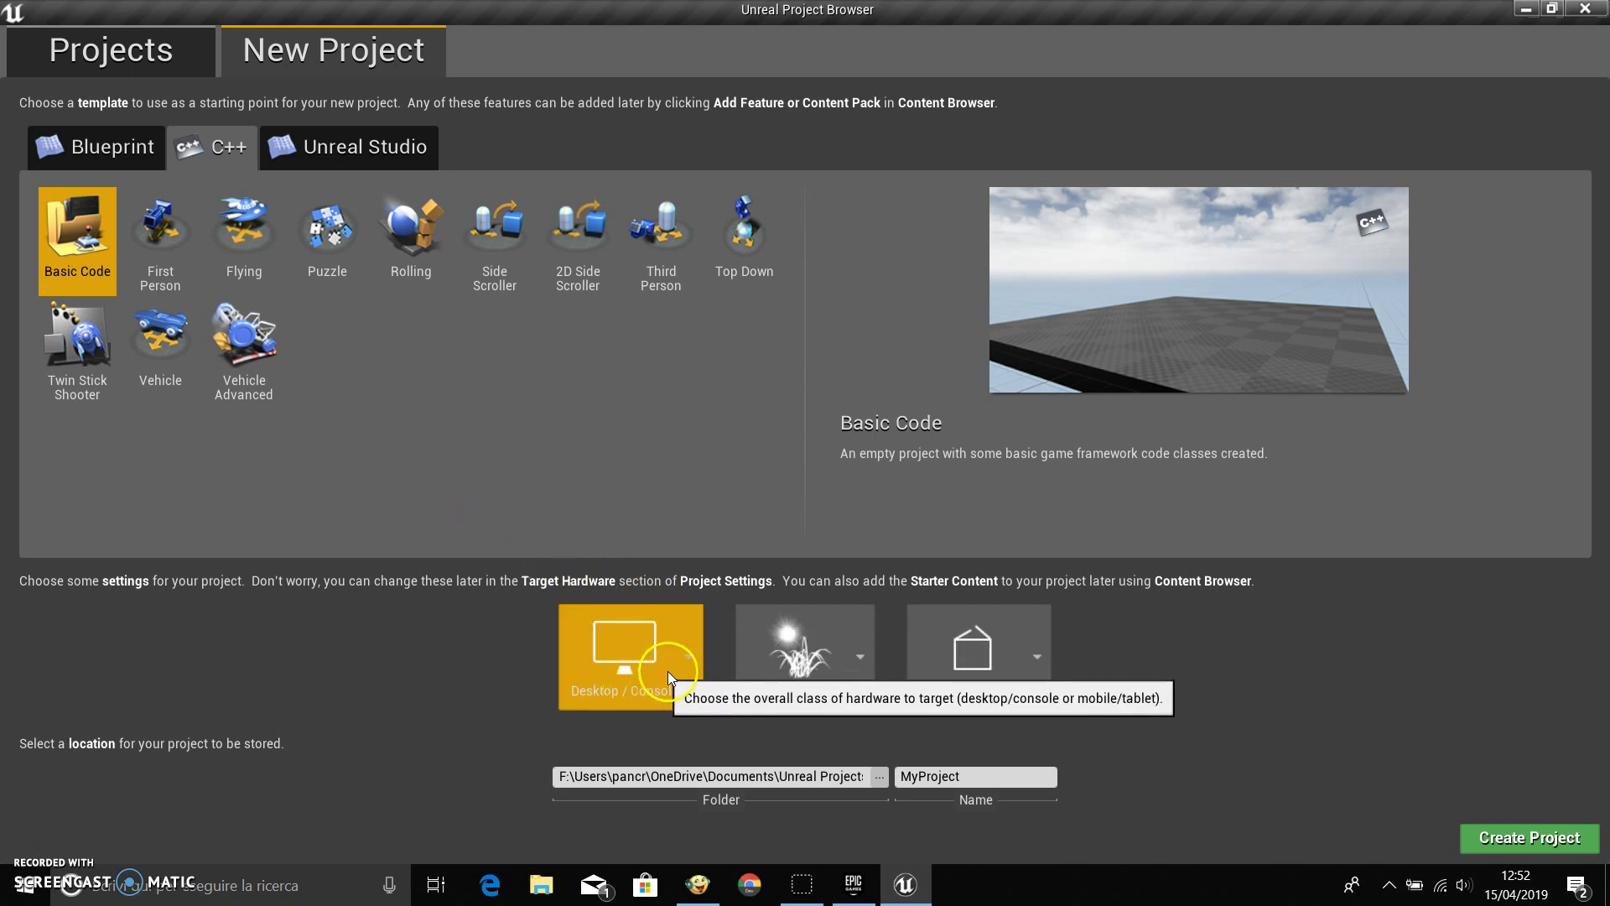
pyautogui.click(693, 657)
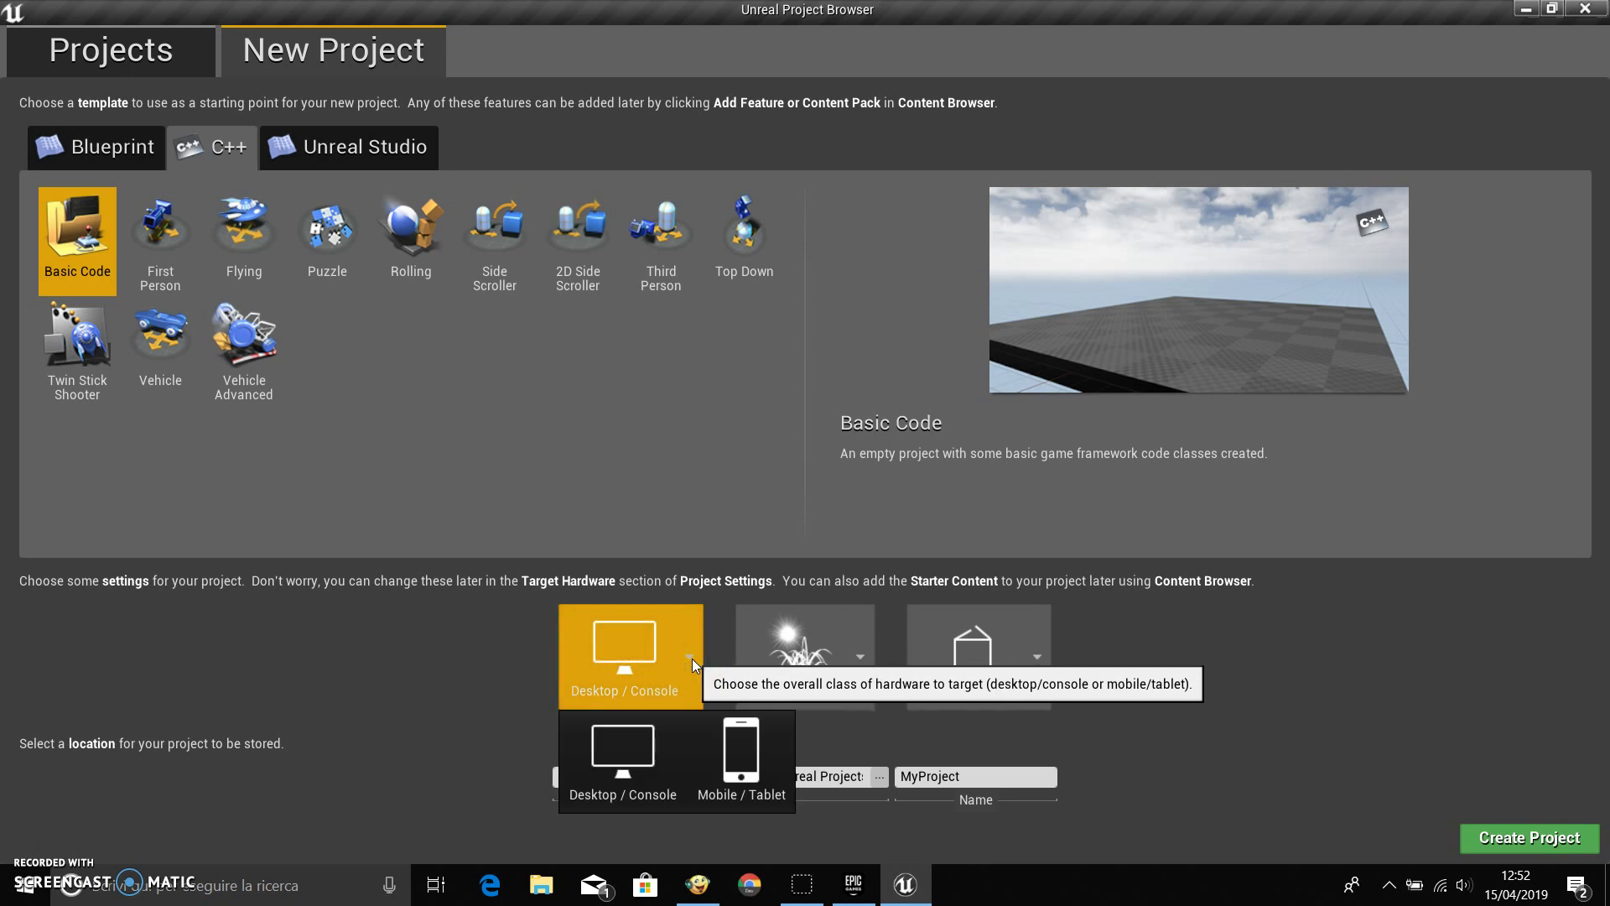
pyautogui.click(891, 644)
pyautogui.click(855, 656)
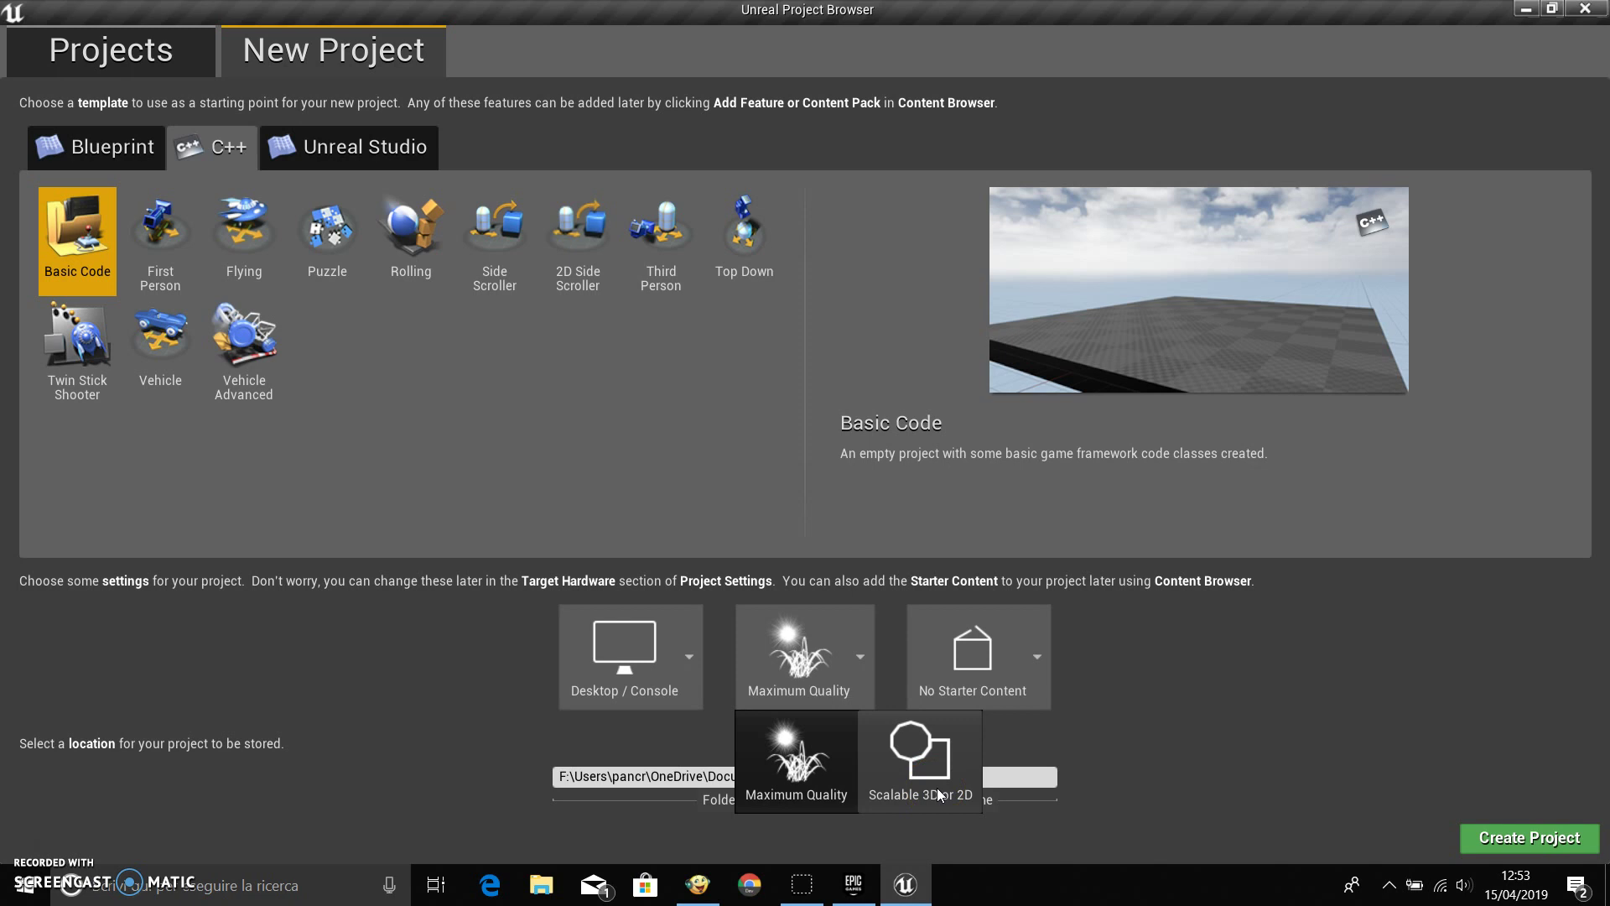
pyautogui.click(923, 827)
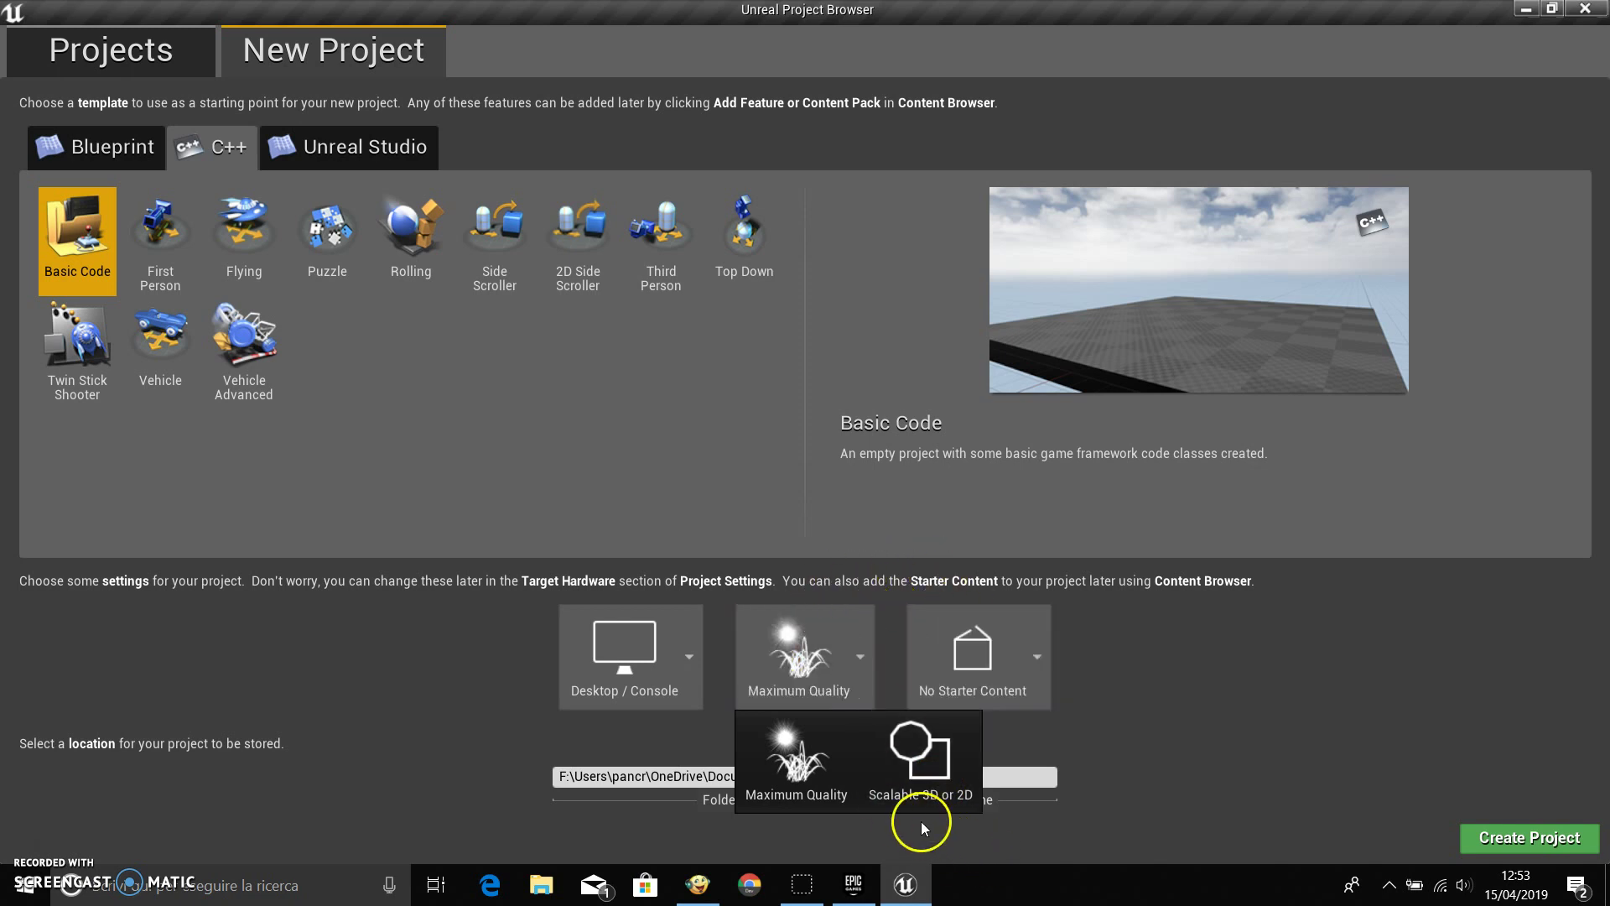
pyautogui.click(1186, 640)
pyautogui.click(1038, 656)
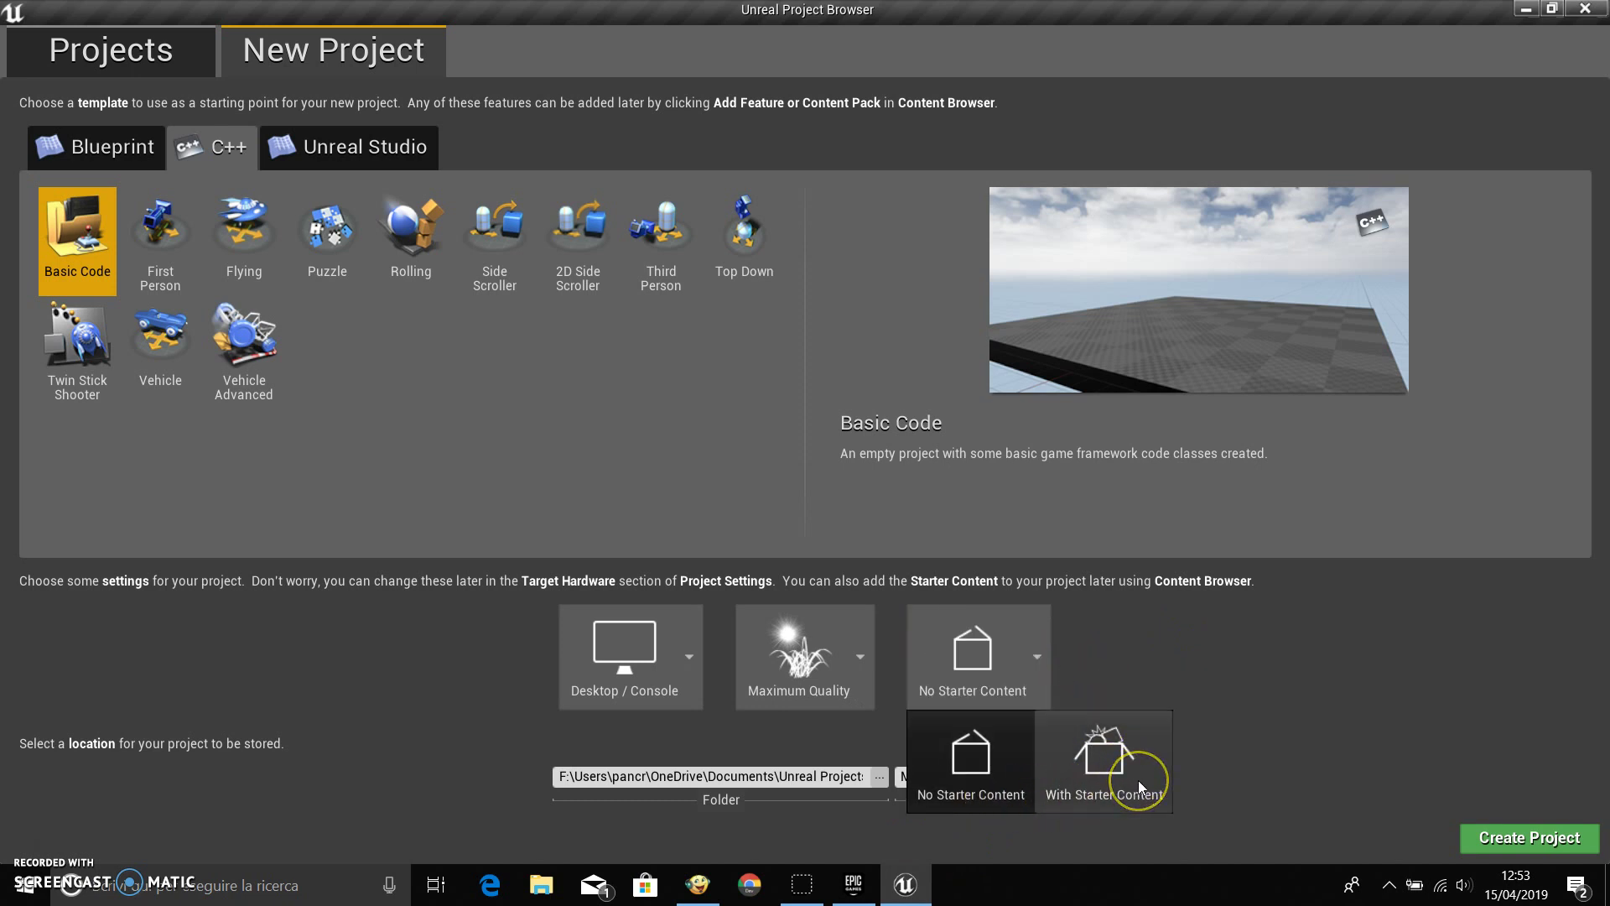
pyautogui.click(958, 778)
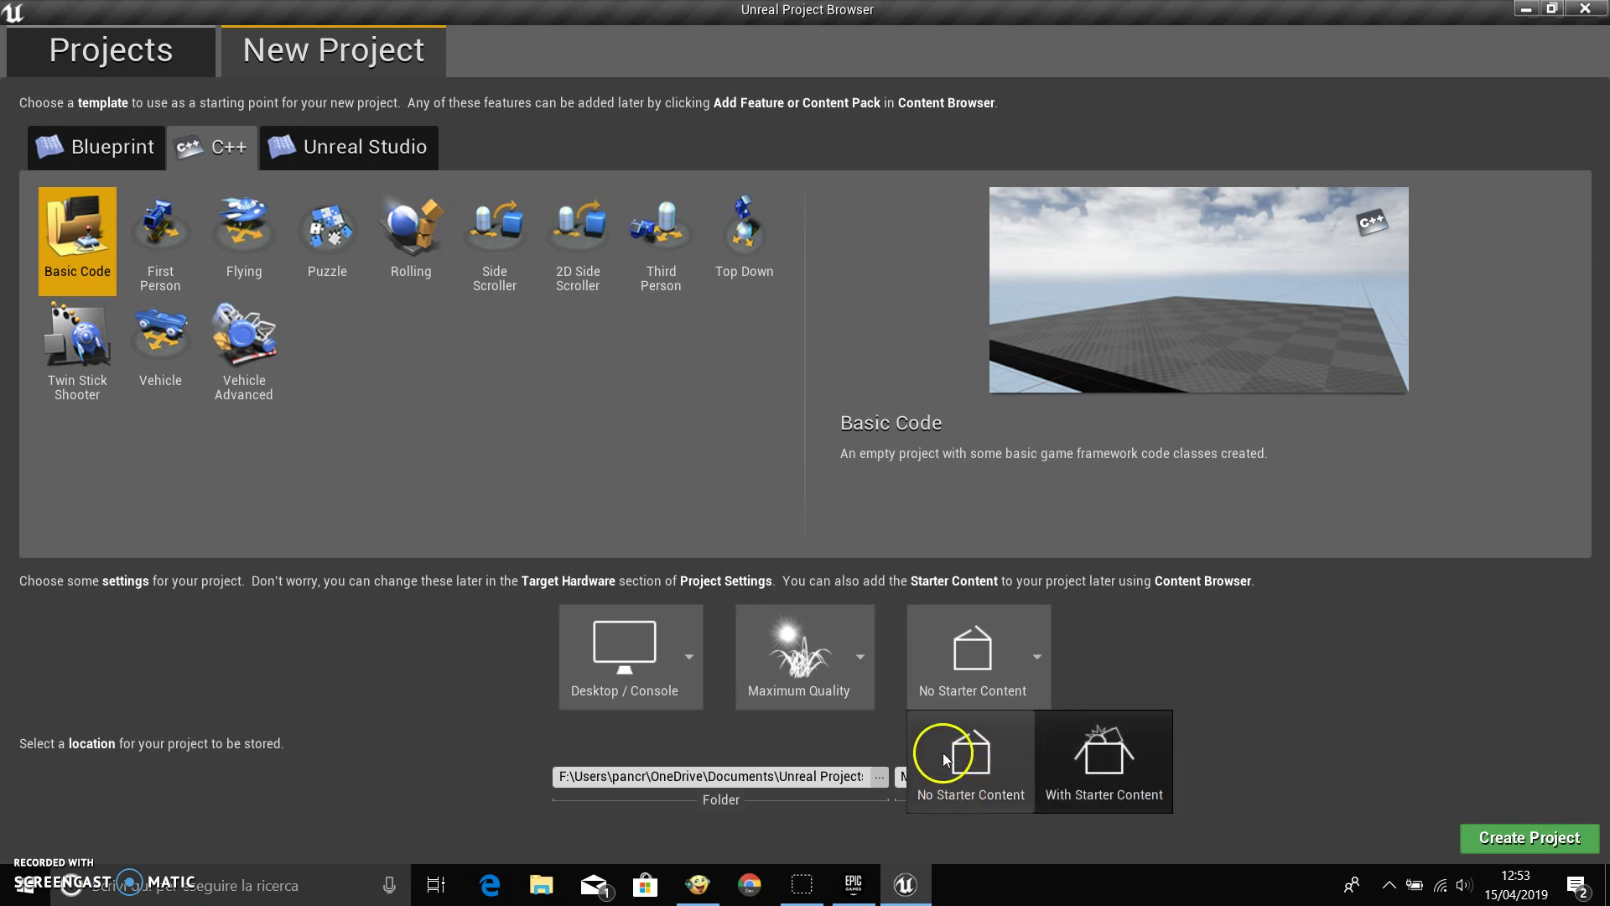
pyautogui.click(1233, 597)
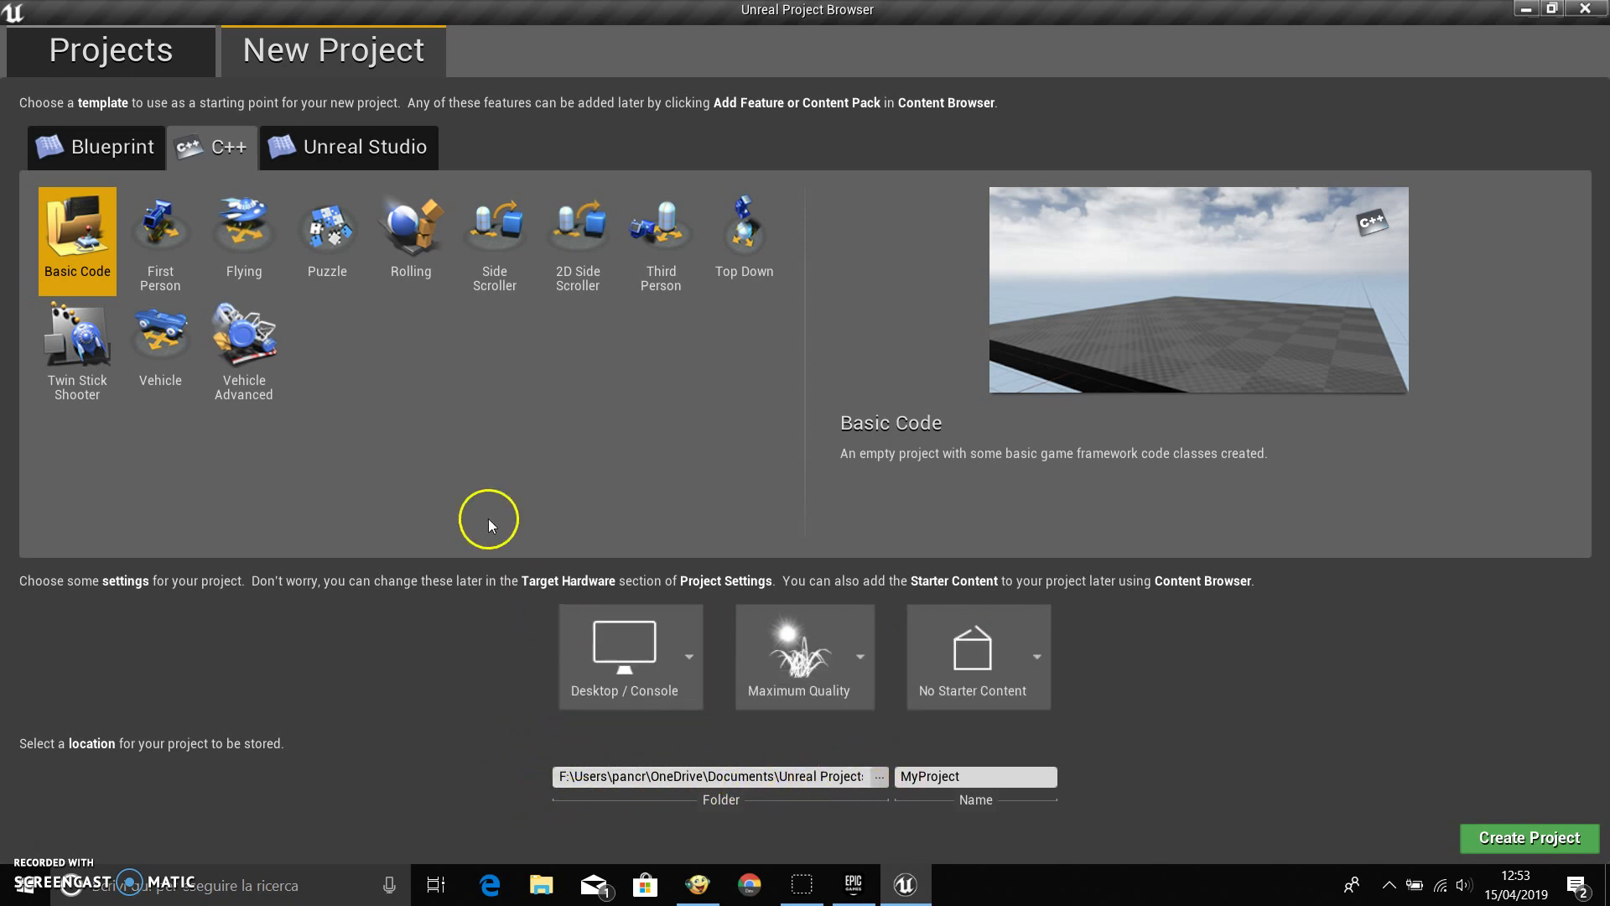
# Choose the Blueprint Third Person template with Starter Content included.
pyautogui.click(111, 151)
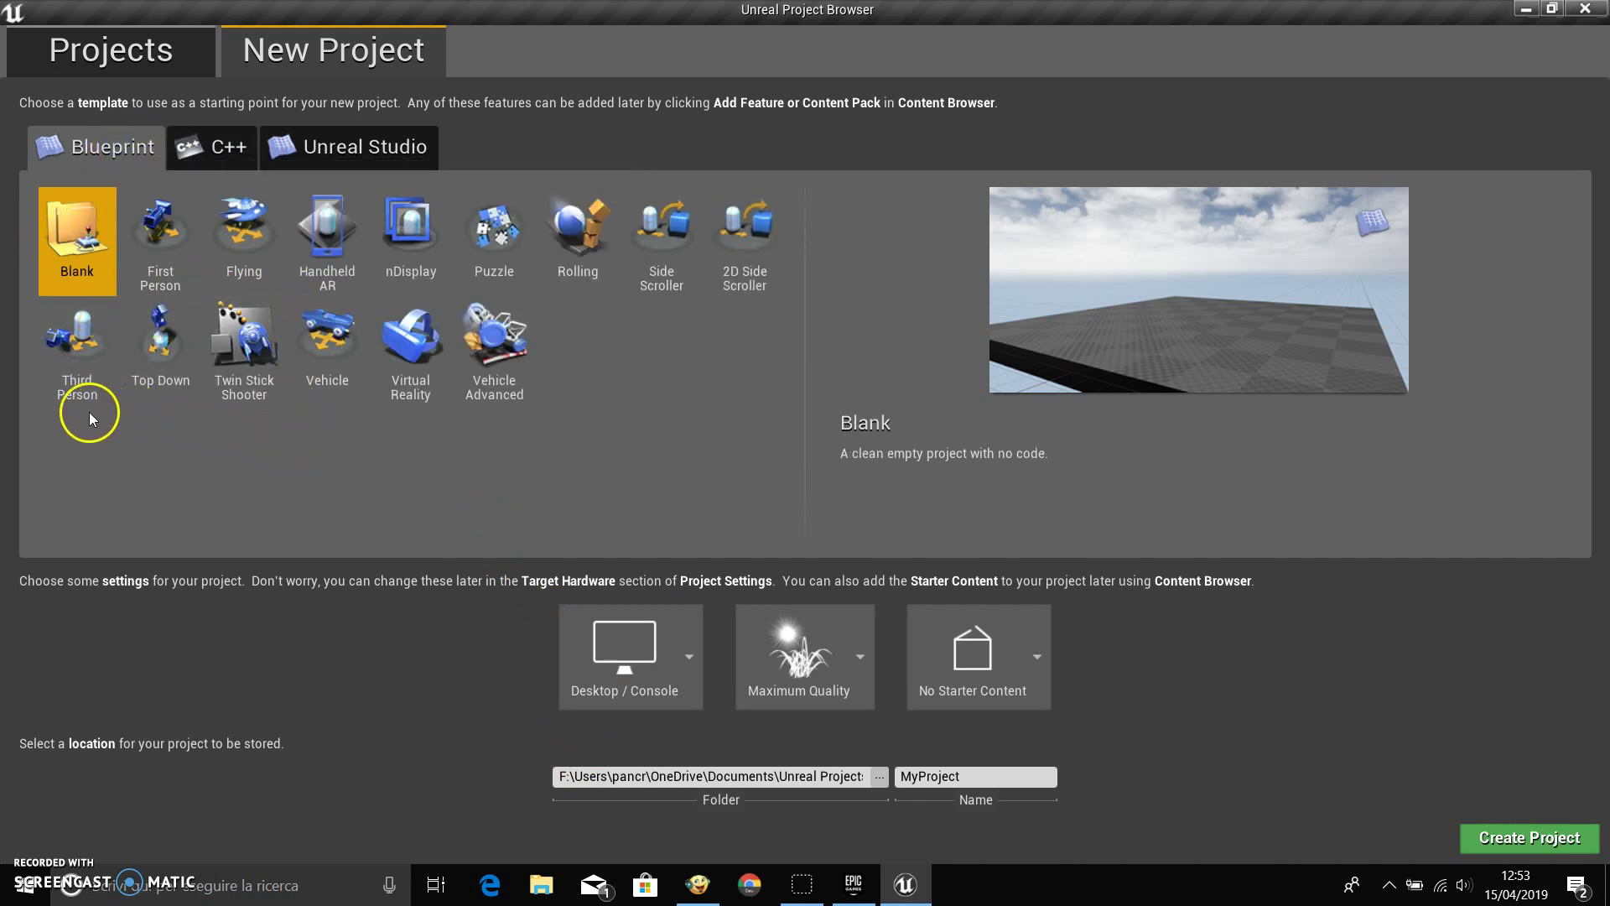
pyautogui.click(79, 343)
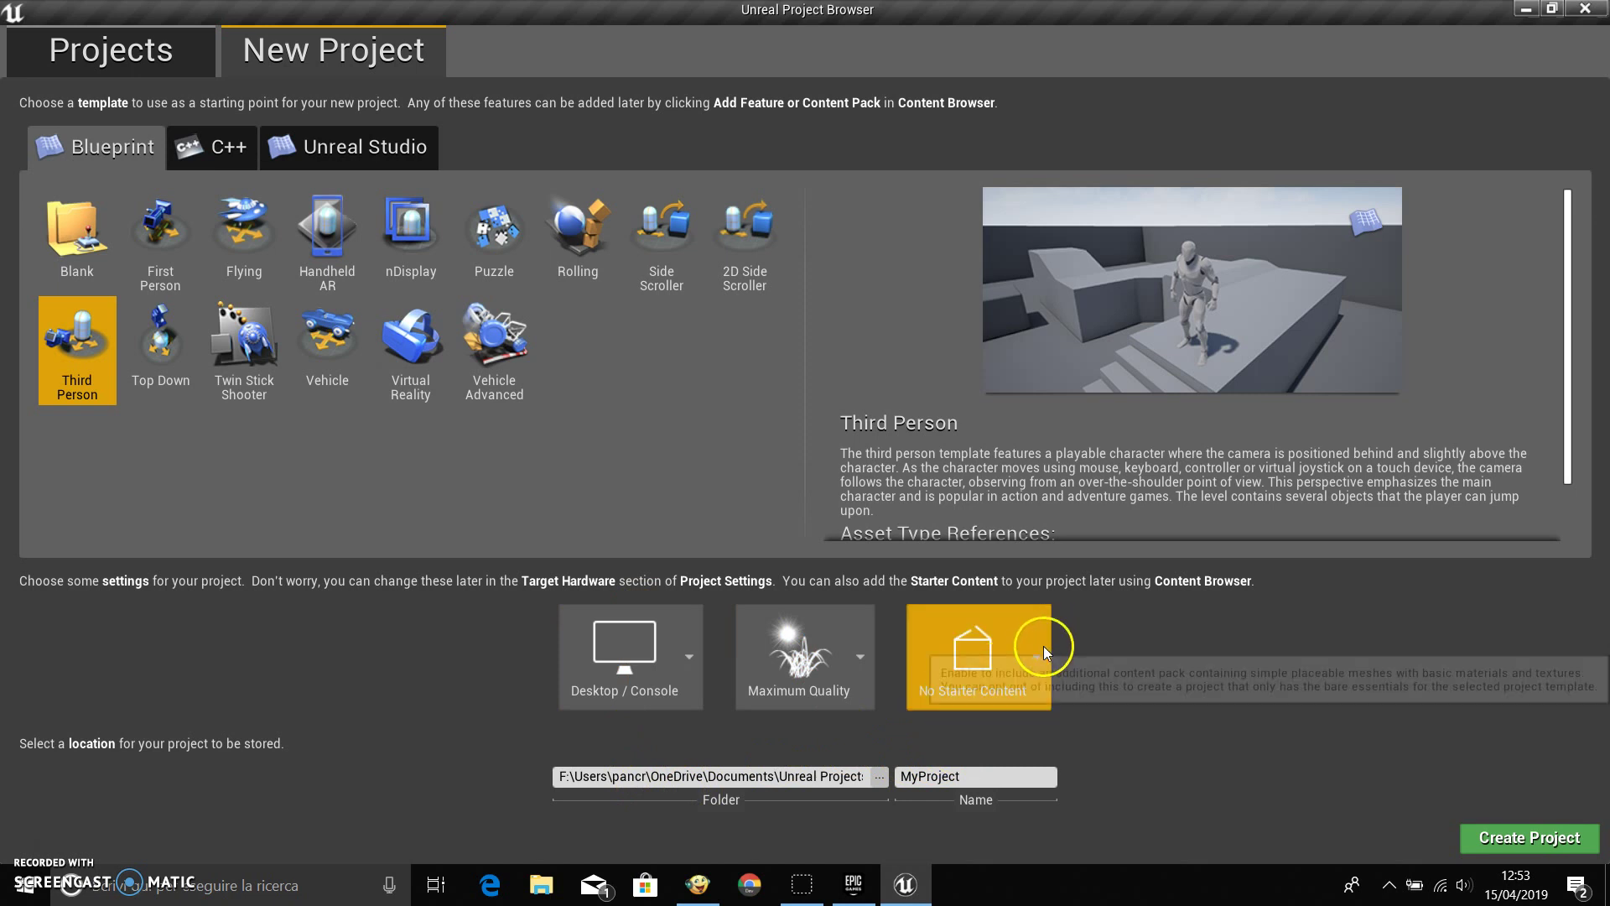
pyautogui.click(1038, 657)
pyautogui.click(1116, 792)
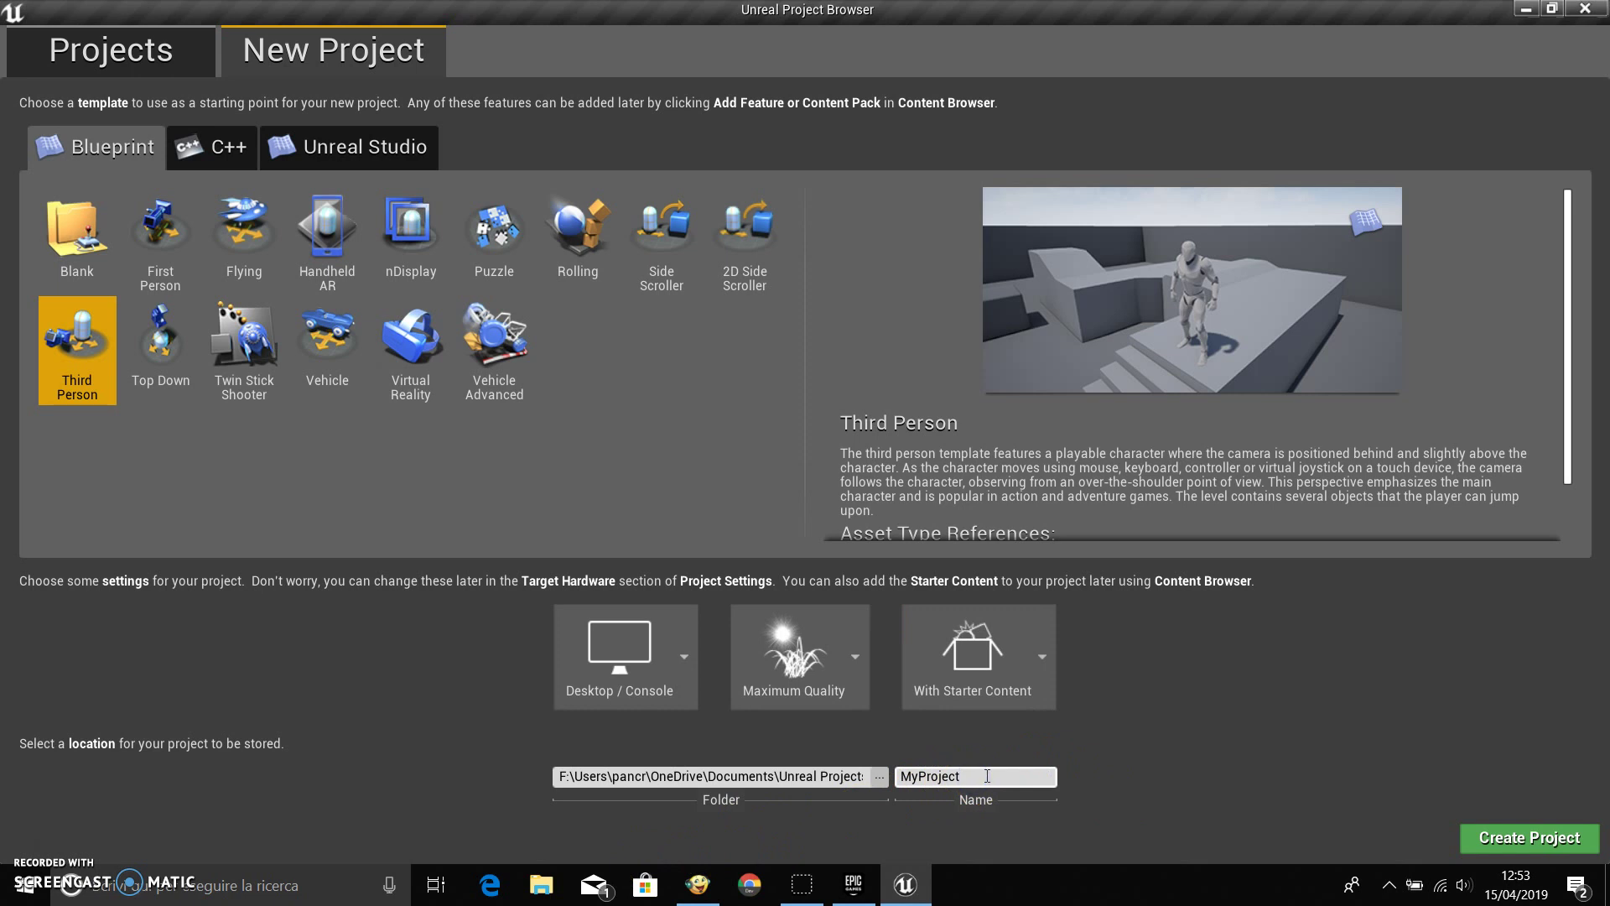
# Name the project Tutorial001 and create it.
pyautogui.press('BackSpace')
pyautogui.press('BackSpace')
pyautogui.press('BackSpace')
pyautogui.press('BackSpace')
pyautogui.press('BackSpace')
pyautogui.press('BackSpace')
pyautogui.press('BackSpace')
pyautogui.press('BackSpace')
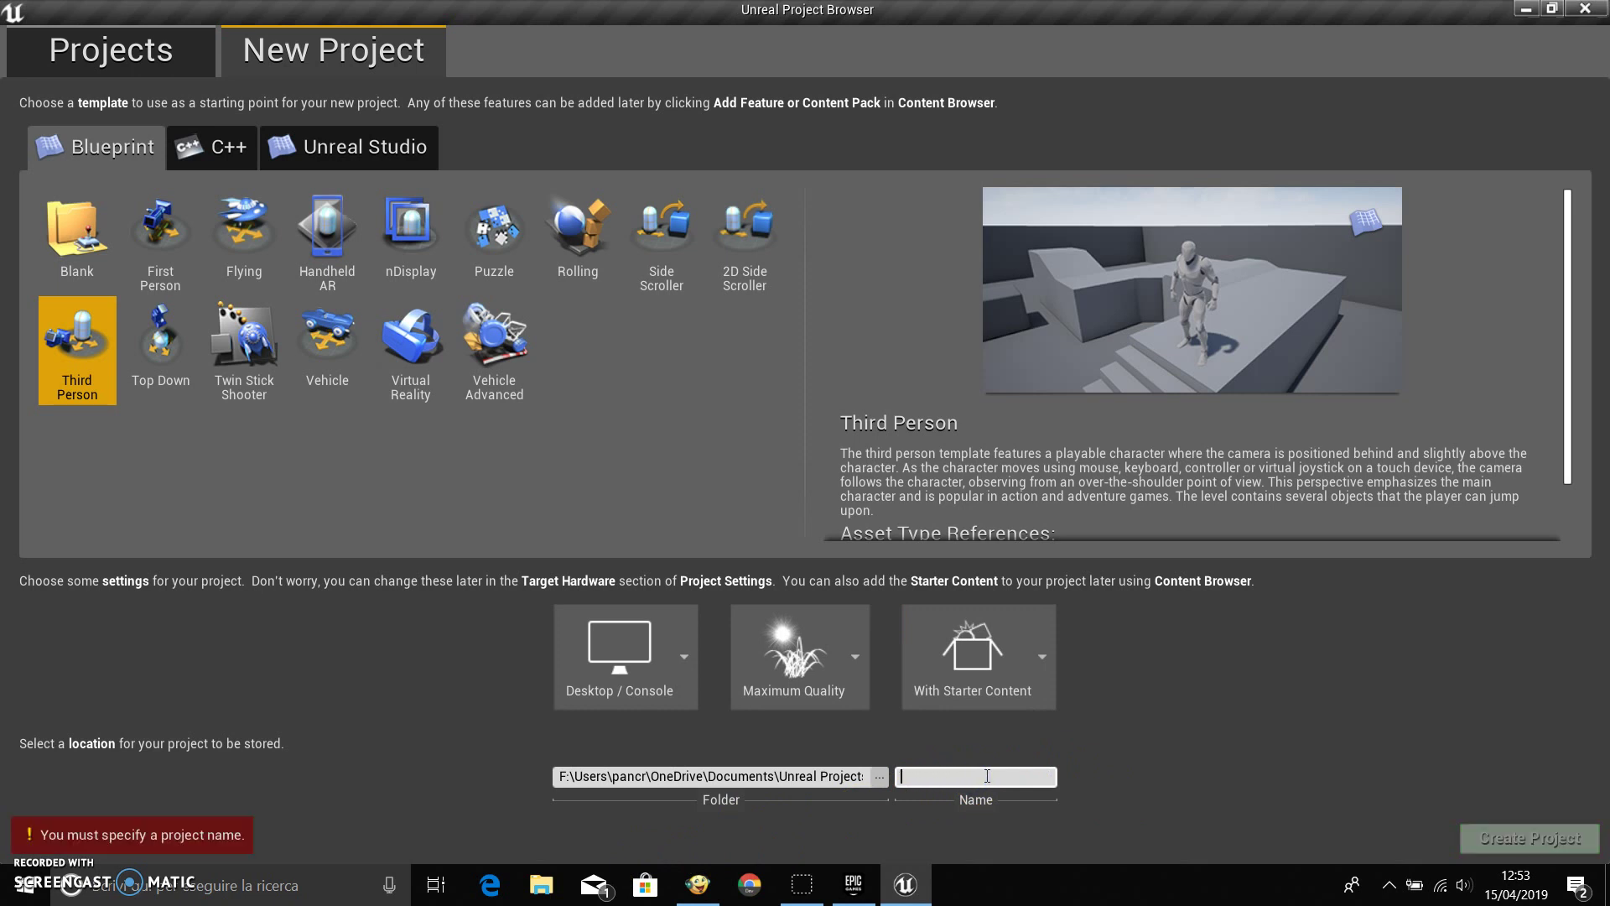
pyautogui.write('Tutorial001')
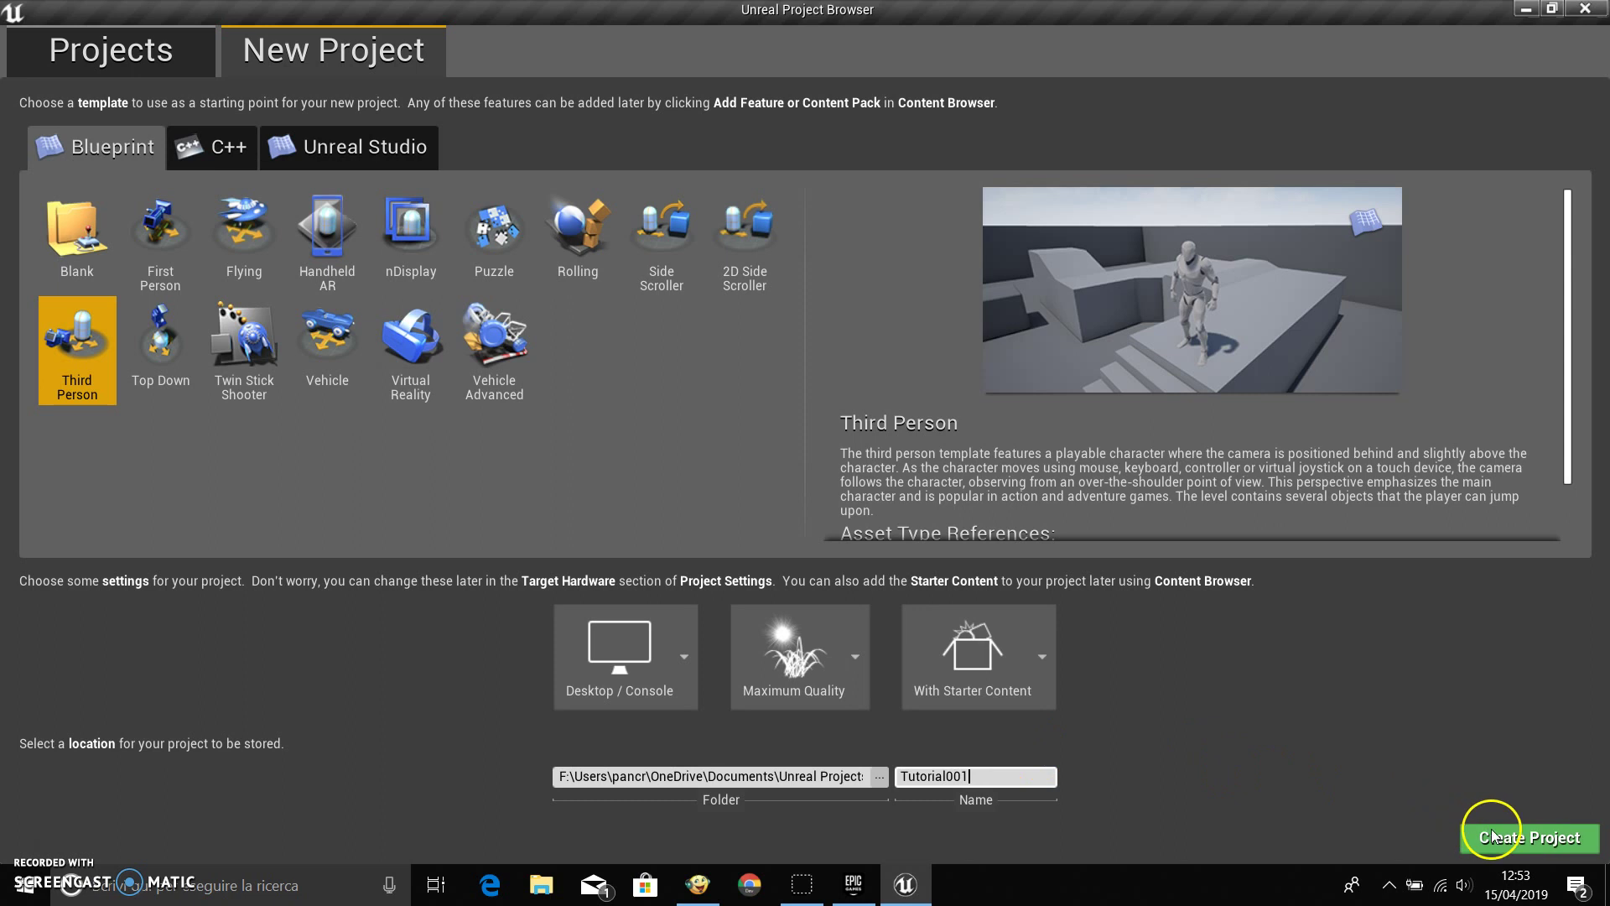
pyautogui.click(1519, 837)
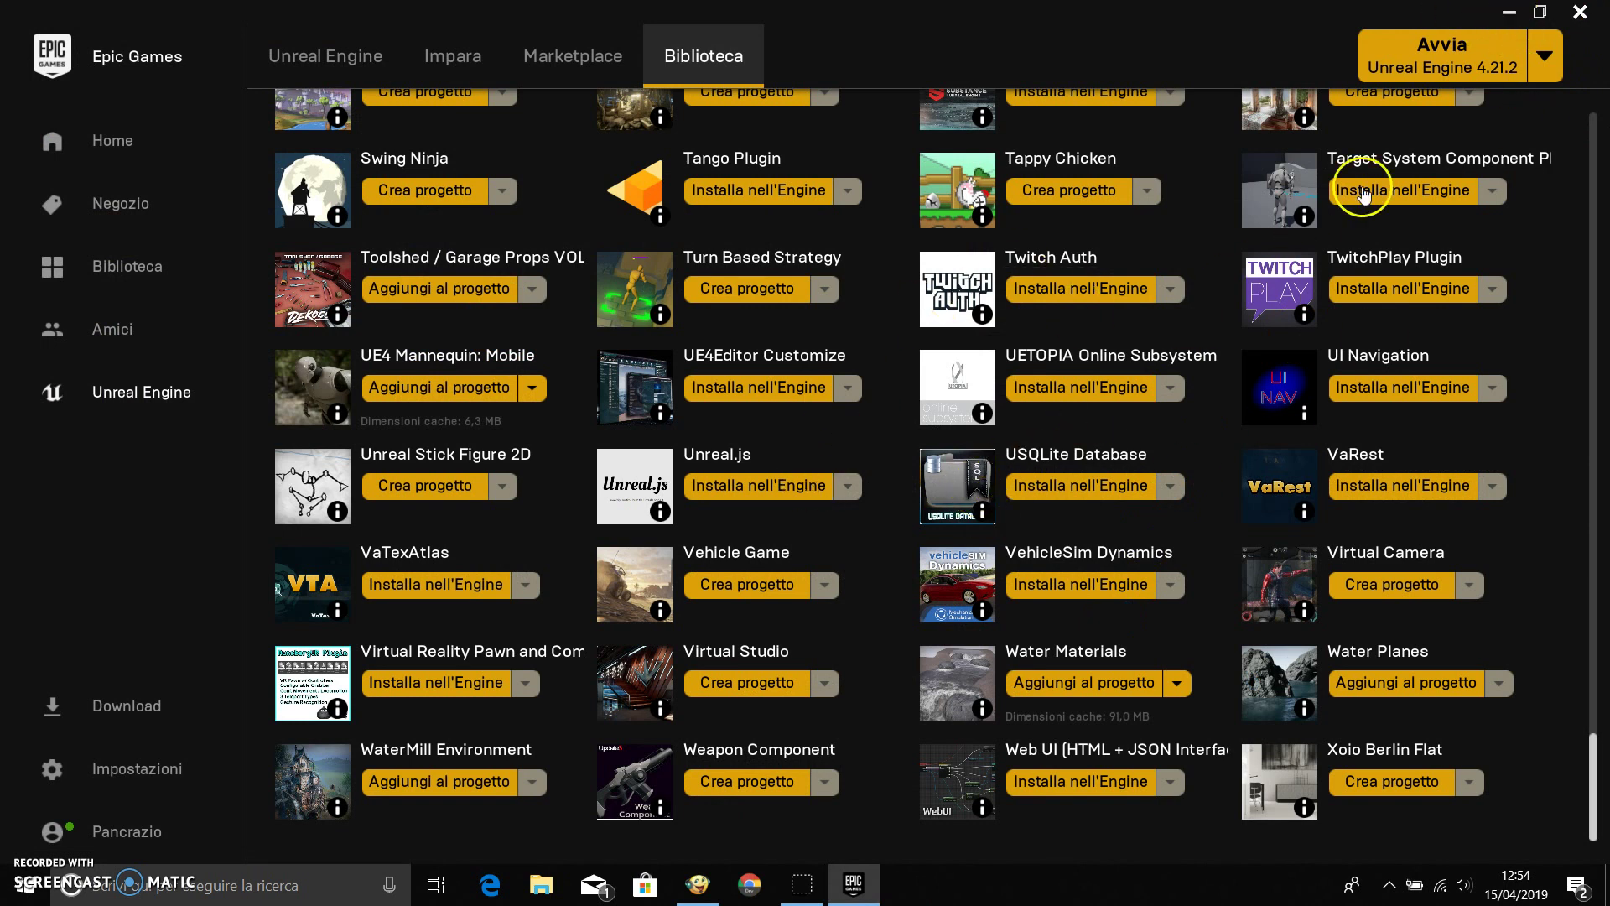
# Minimise the Epic Games Launcher while the Tutorial001 editor loads.
pyautogui.click(1508, 14)
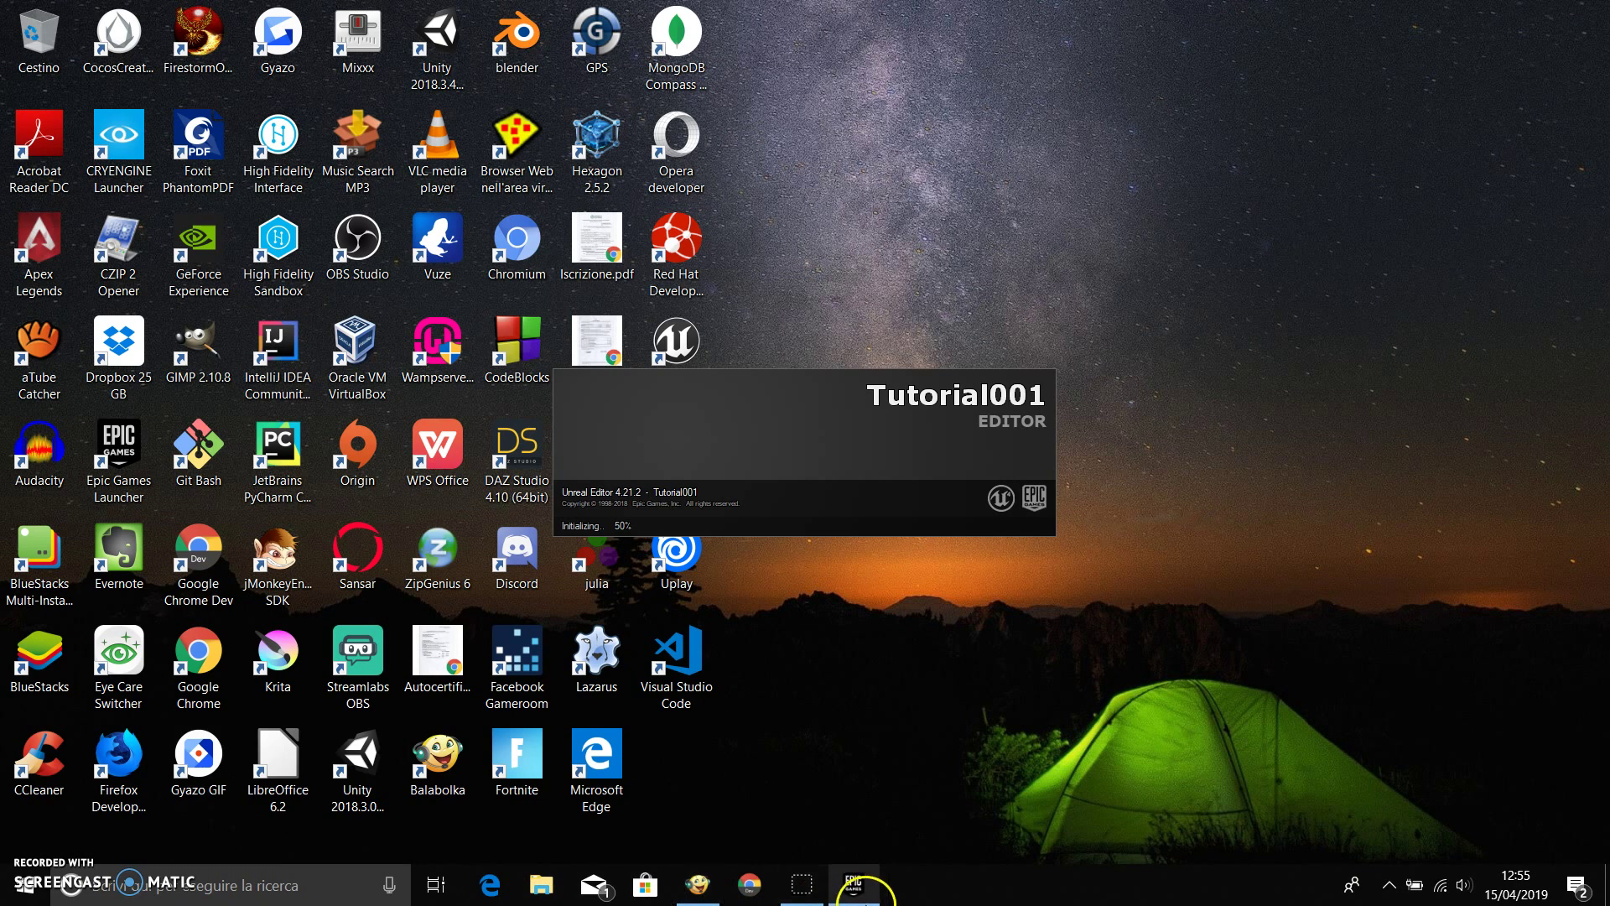
# Bring the launcher back and scroll its Library up to the engine versions and projects.
pyautogui.click(852, 887)
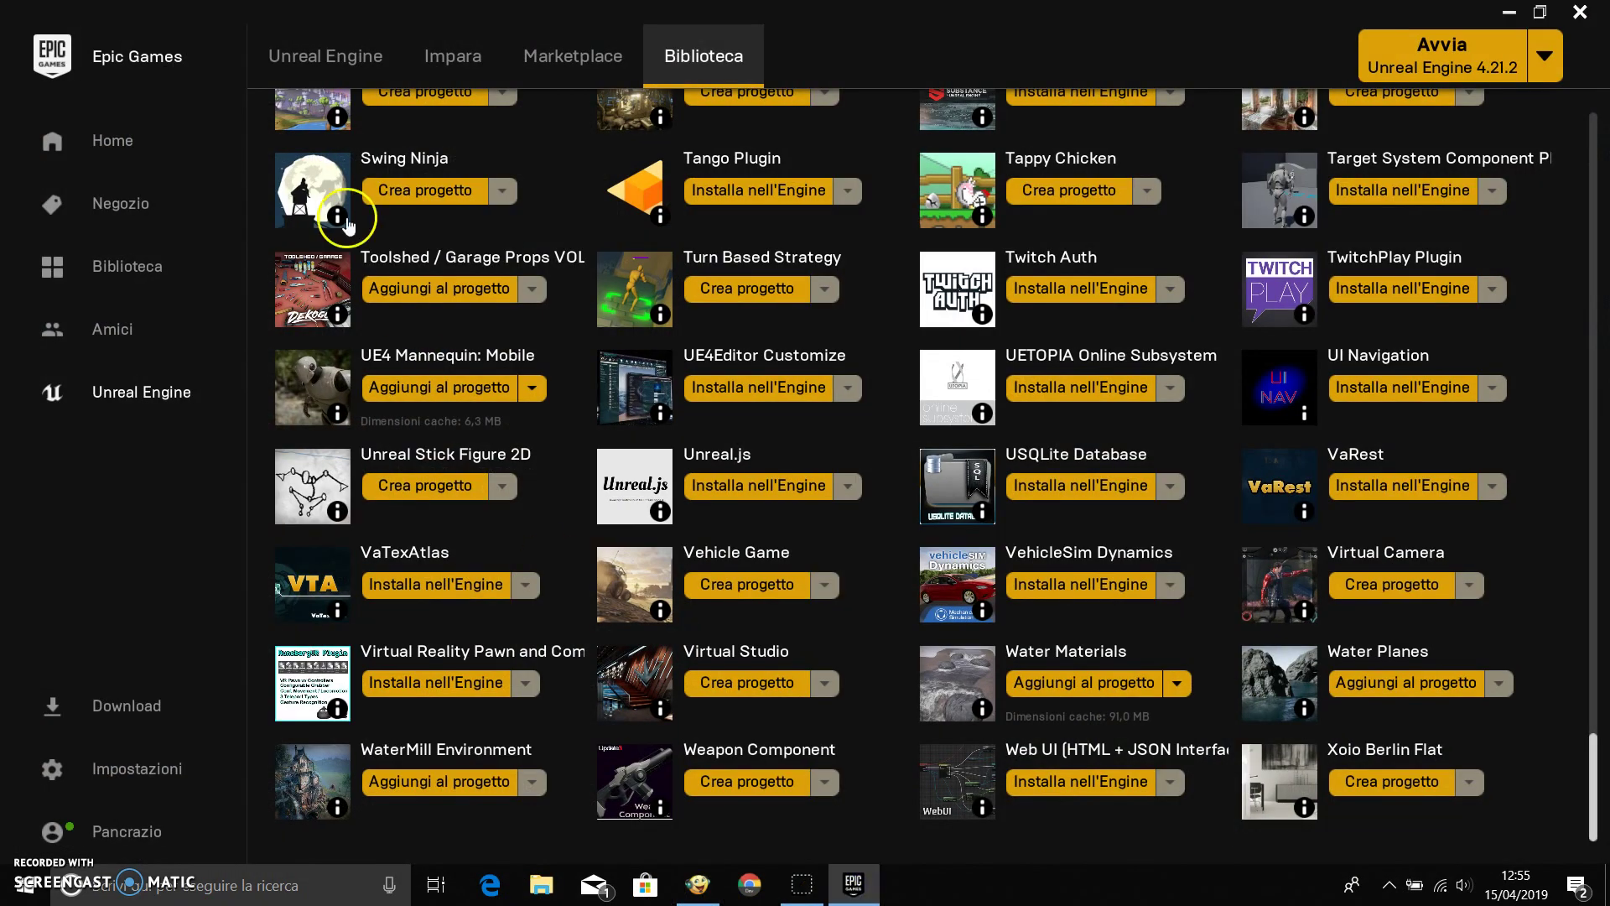
pyautogui.scroll(2, 712, 209)
pyautogui.scroll(2, 712, 209)
pyautogui.scroll(2, 772, 210)
pyautogui.scroll(2, 842, 212)
pyautogui.moveTo(1592, 730); pyautogui.dragTo(1597, 142)
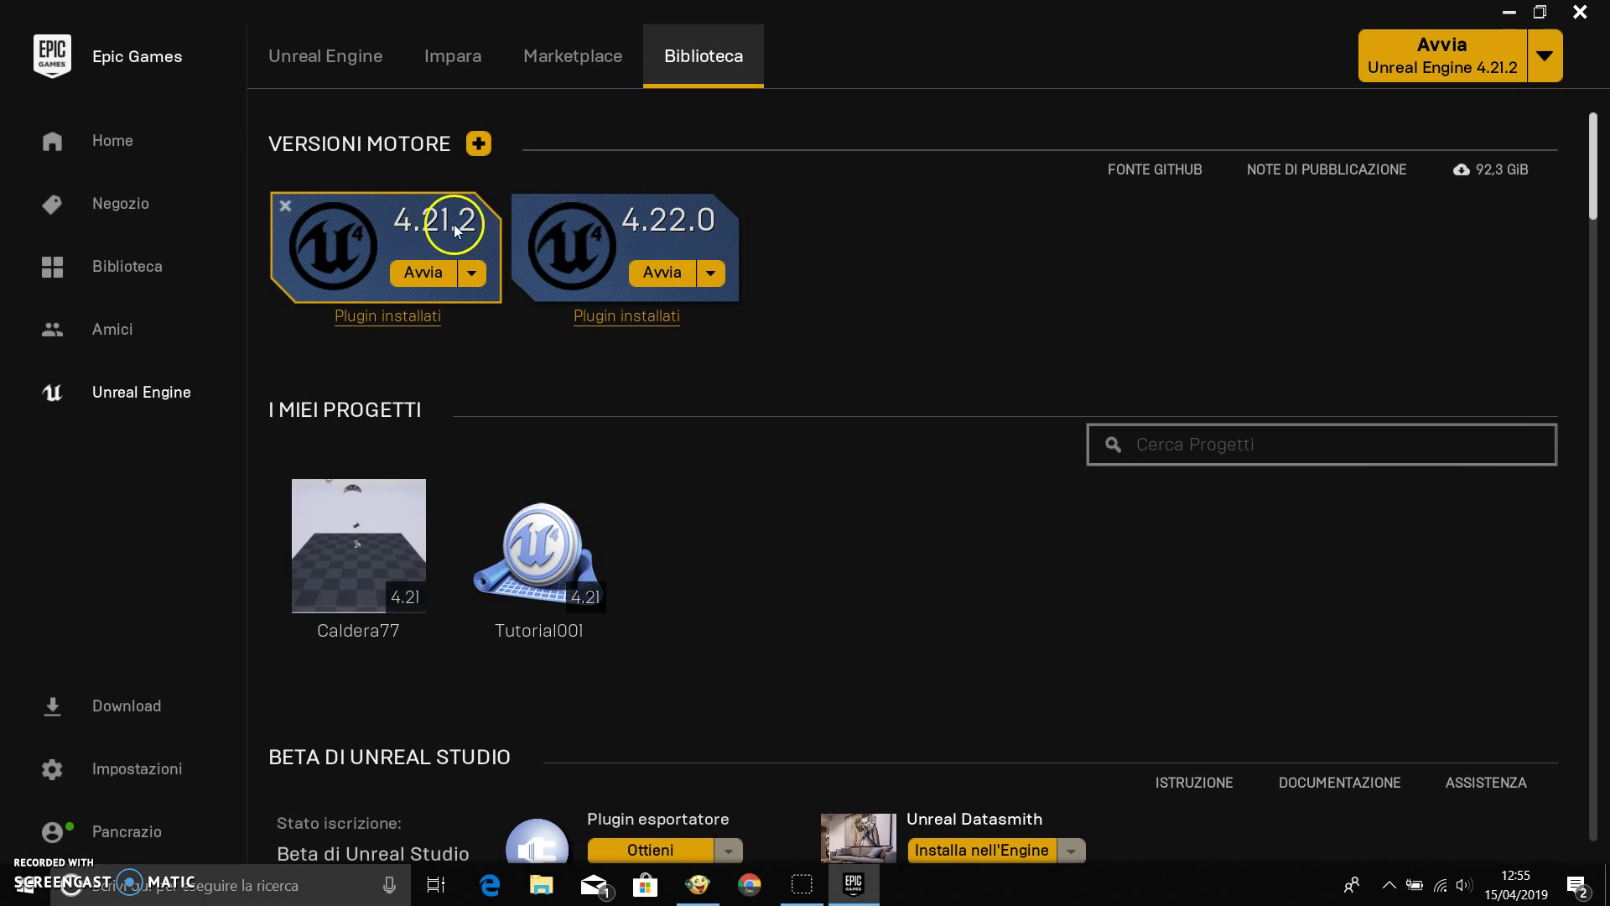
# Minimise the launcher again to reveal the loaded Tutorial001 editor.
pyautogui.moveTo(1487, 180)
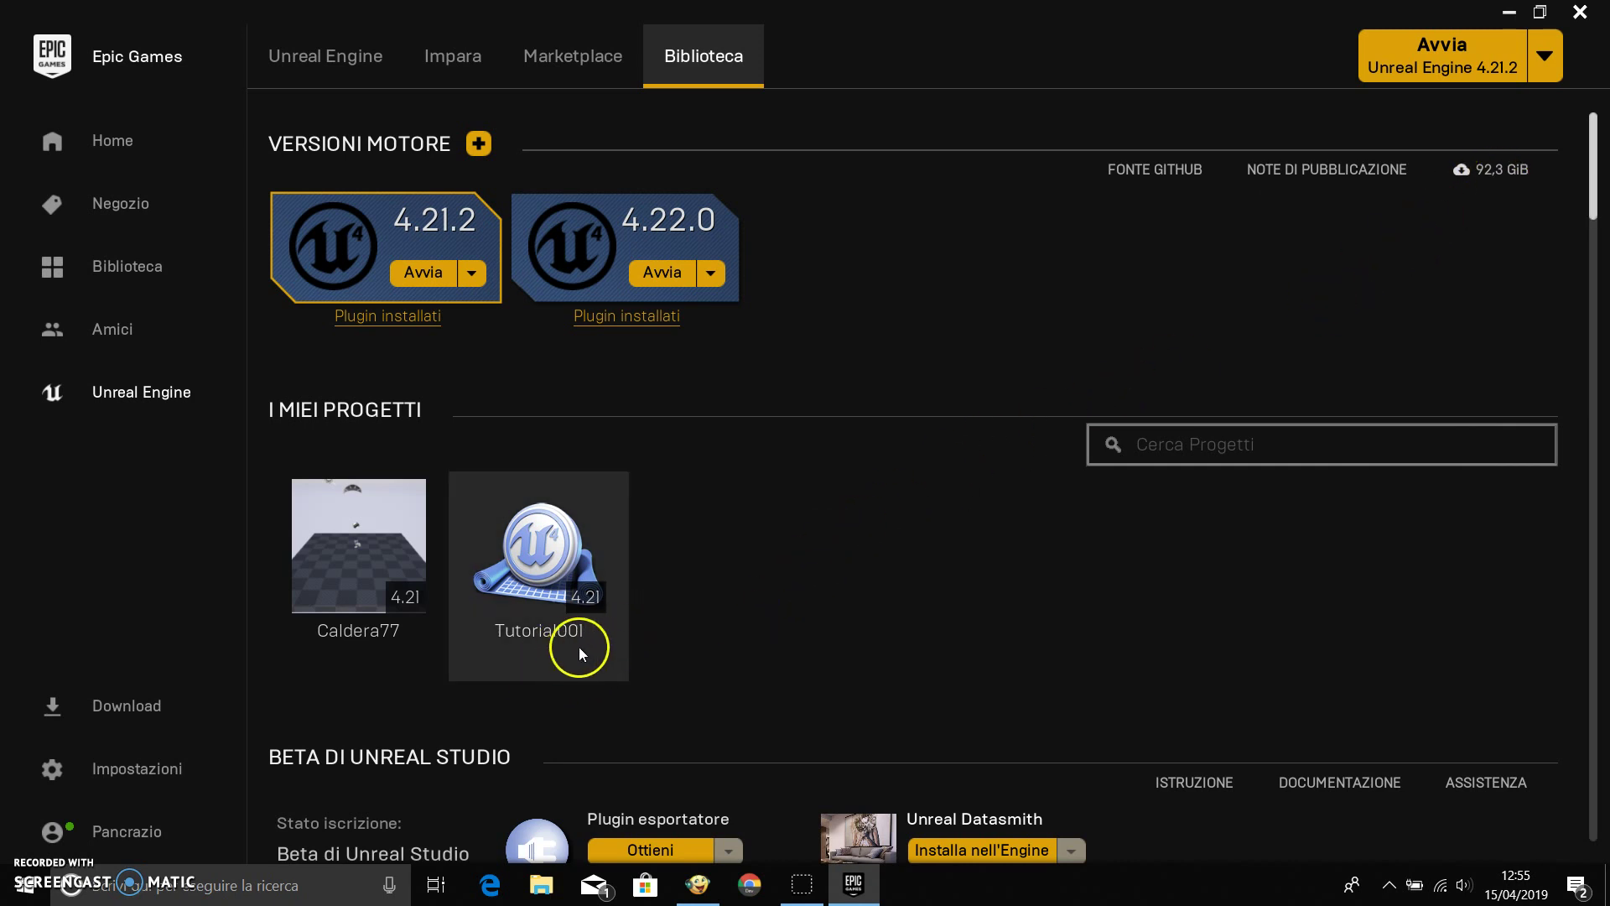
pyautogui.moveTo(566, 546)
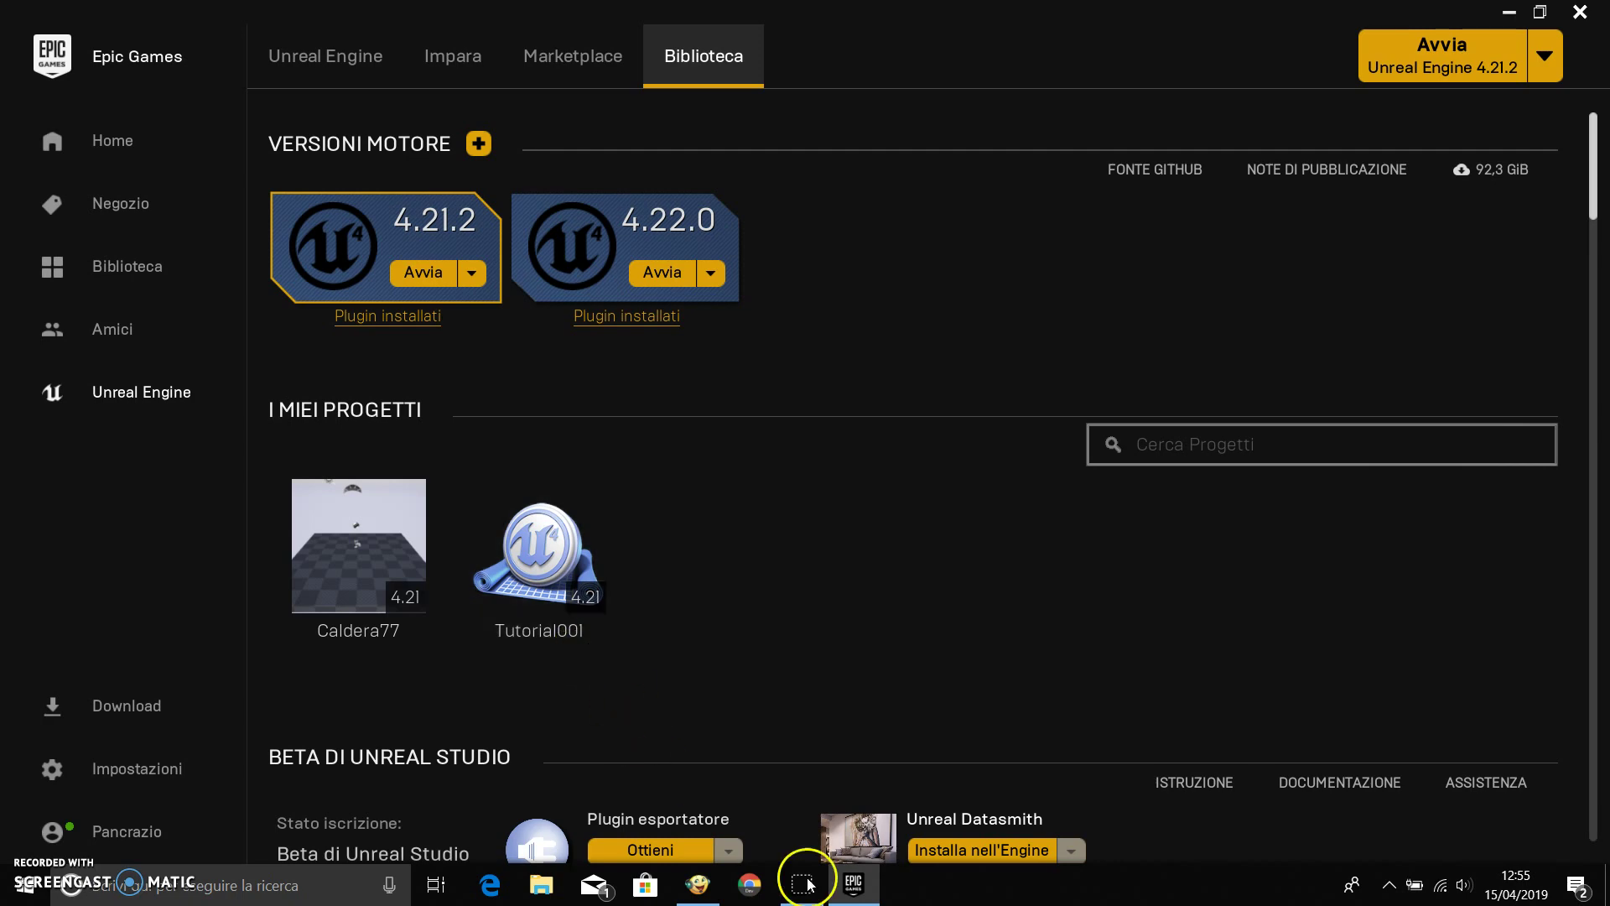
pyautogui.click(855, 885)
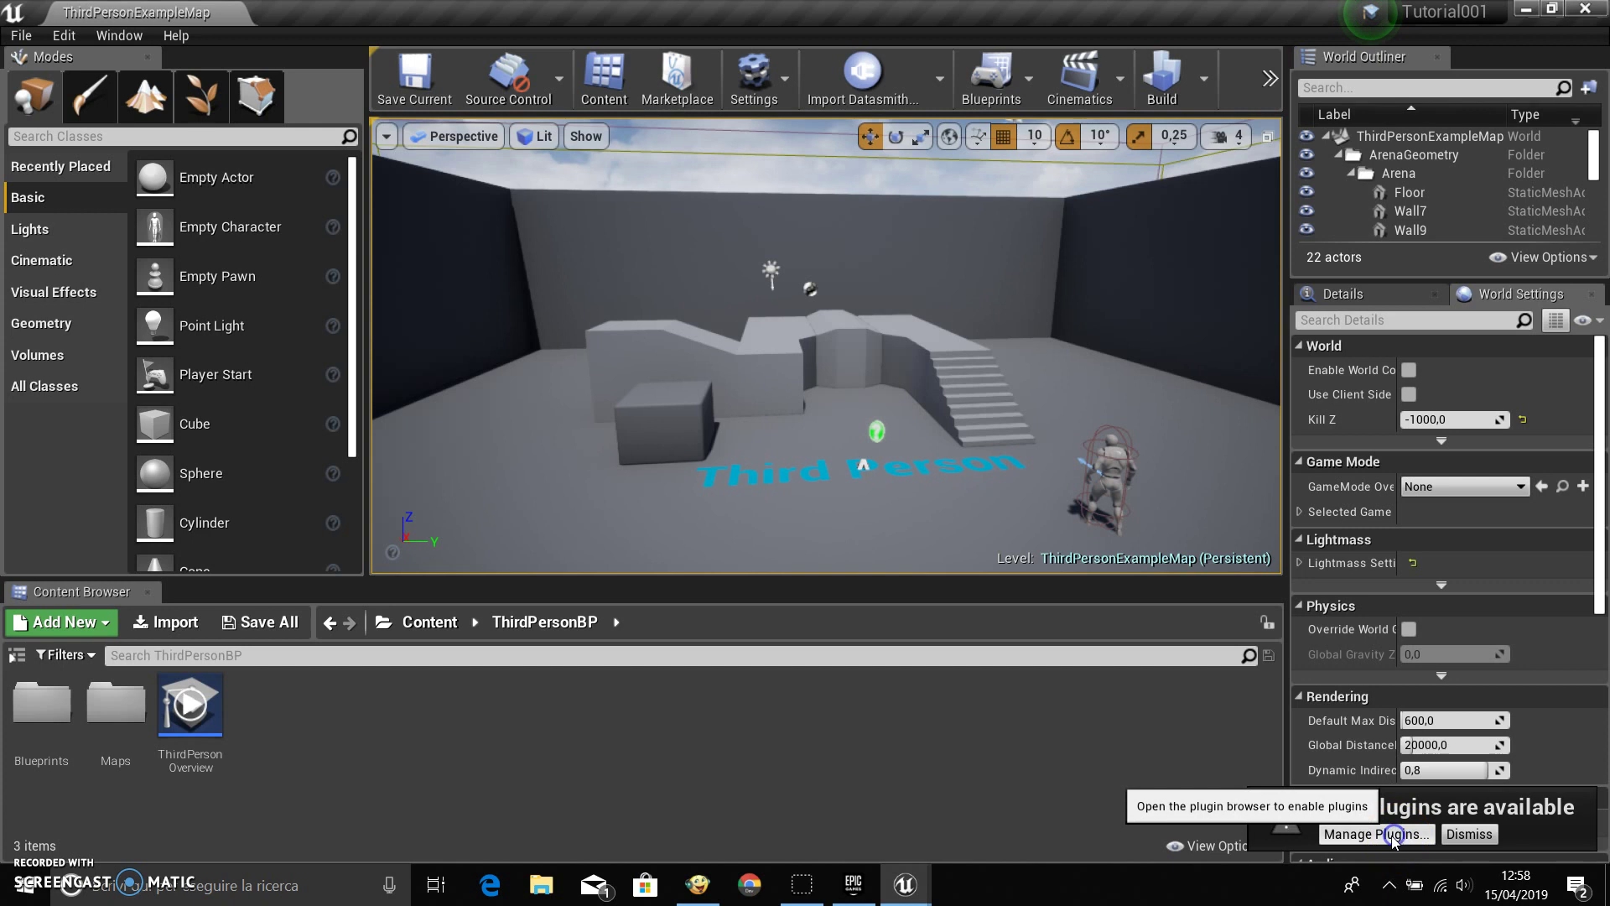
pyautogui.click(1401, 834)
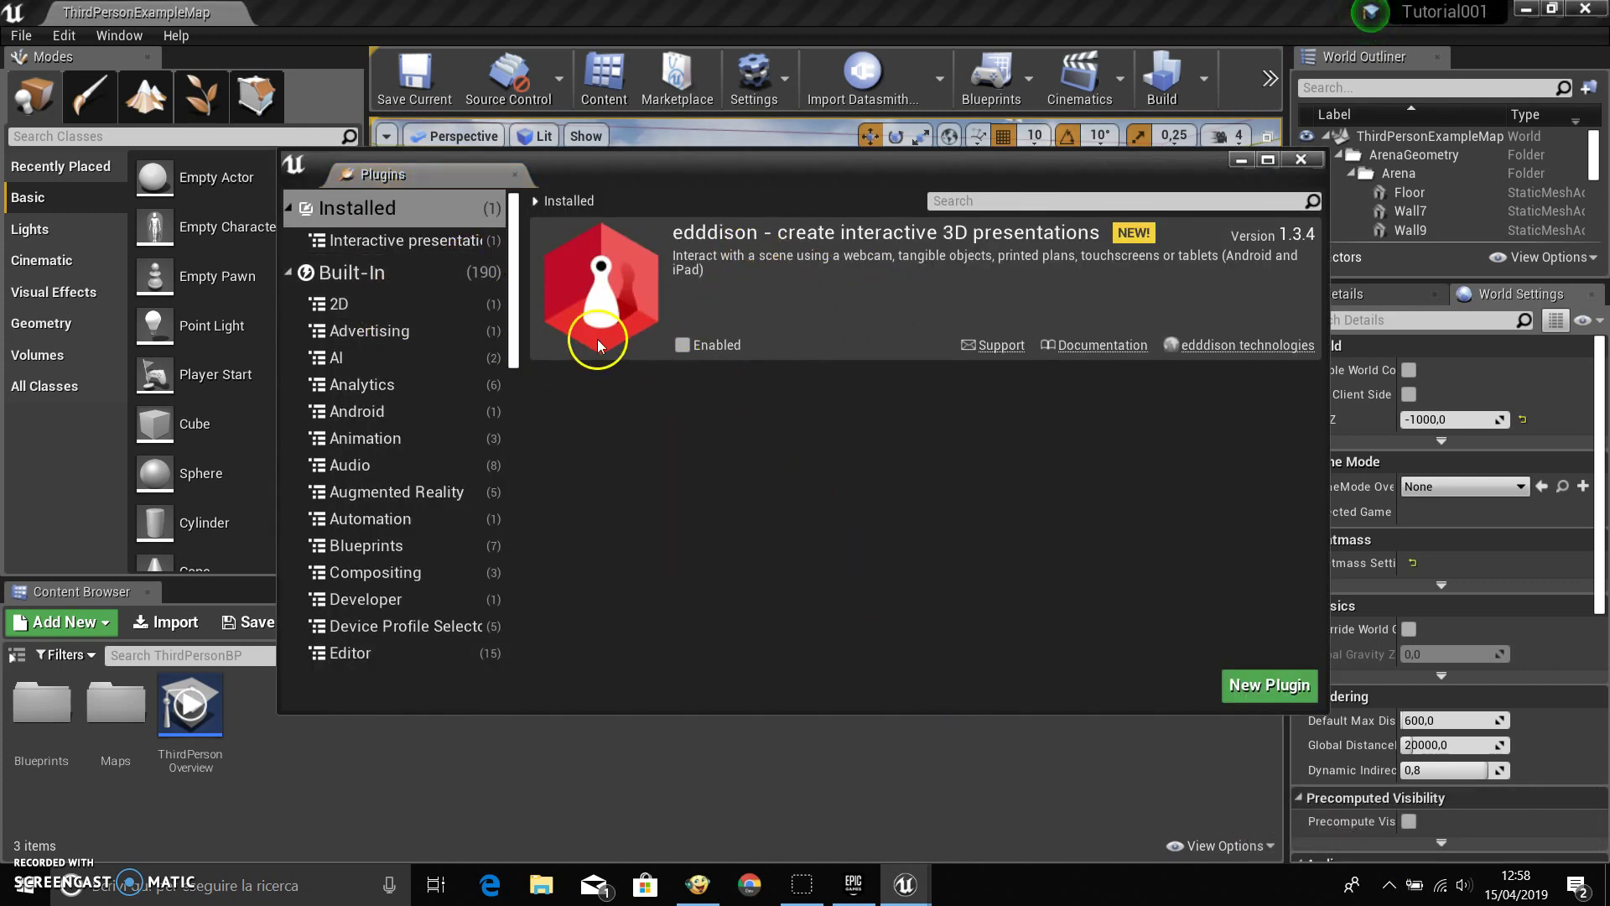
pyautogui.click(381, 303)
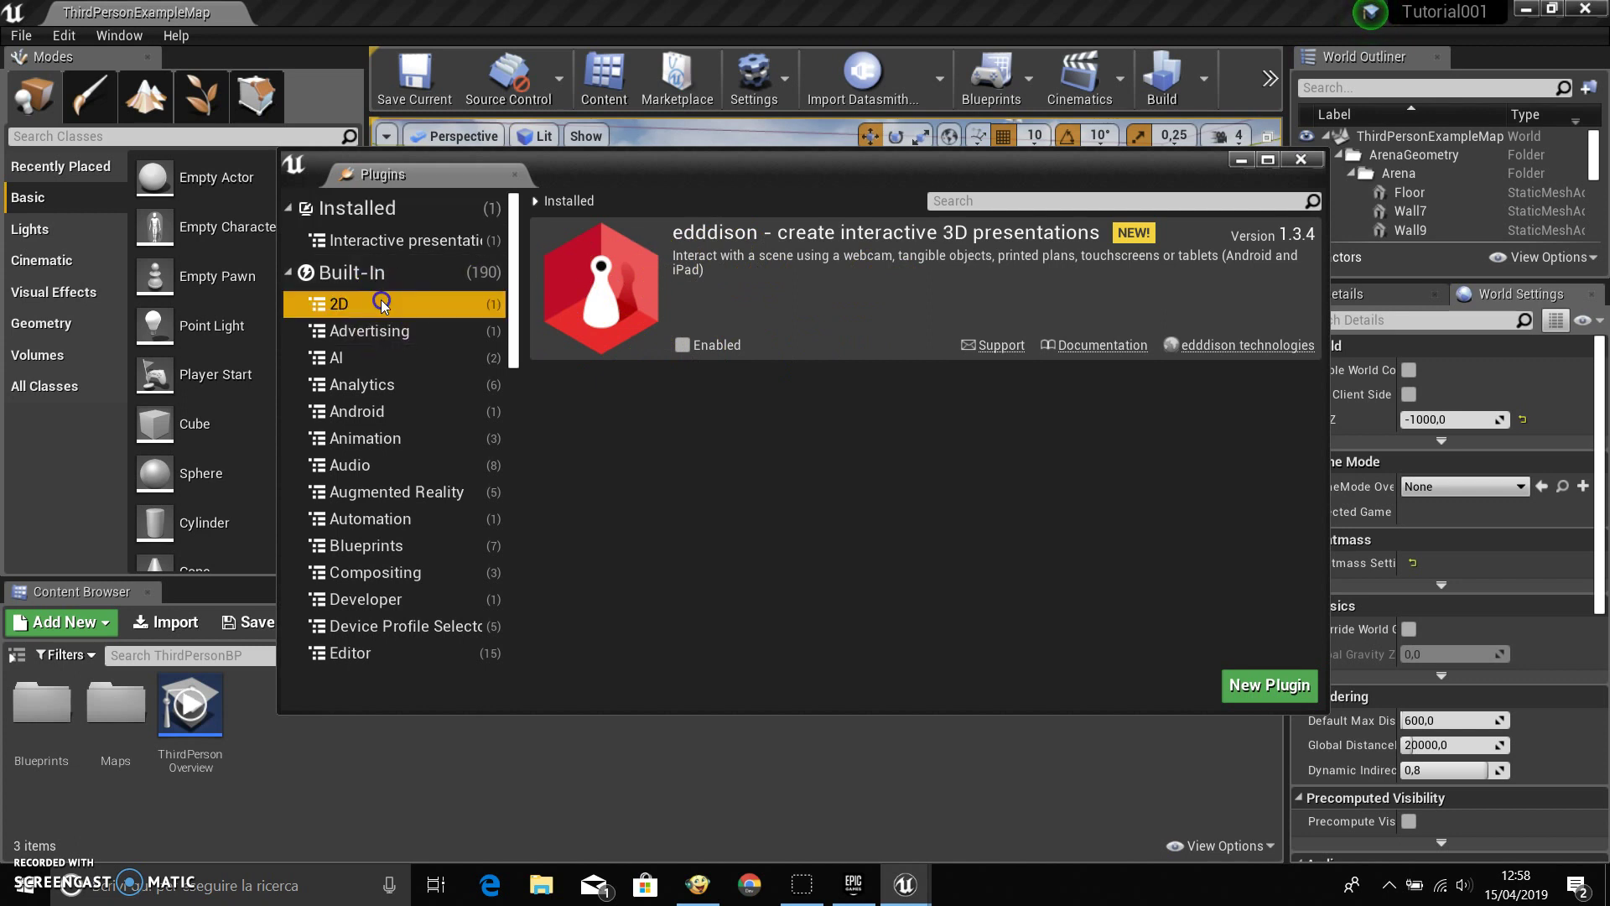
pyautogui.click(375, 330)
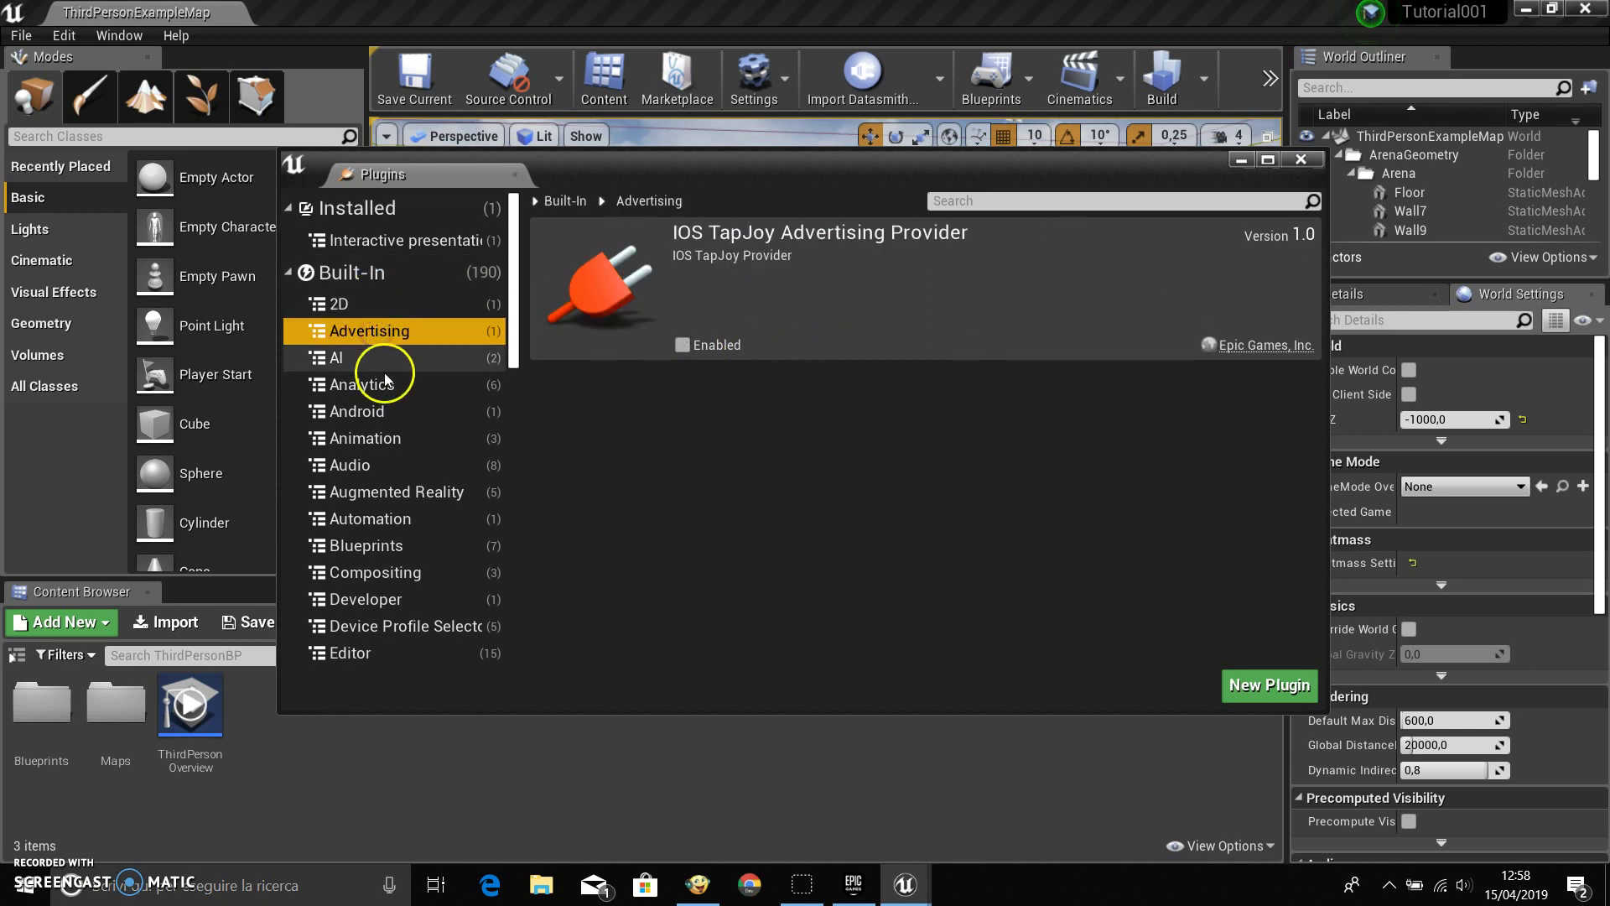
pyautogui.click(374, 365)
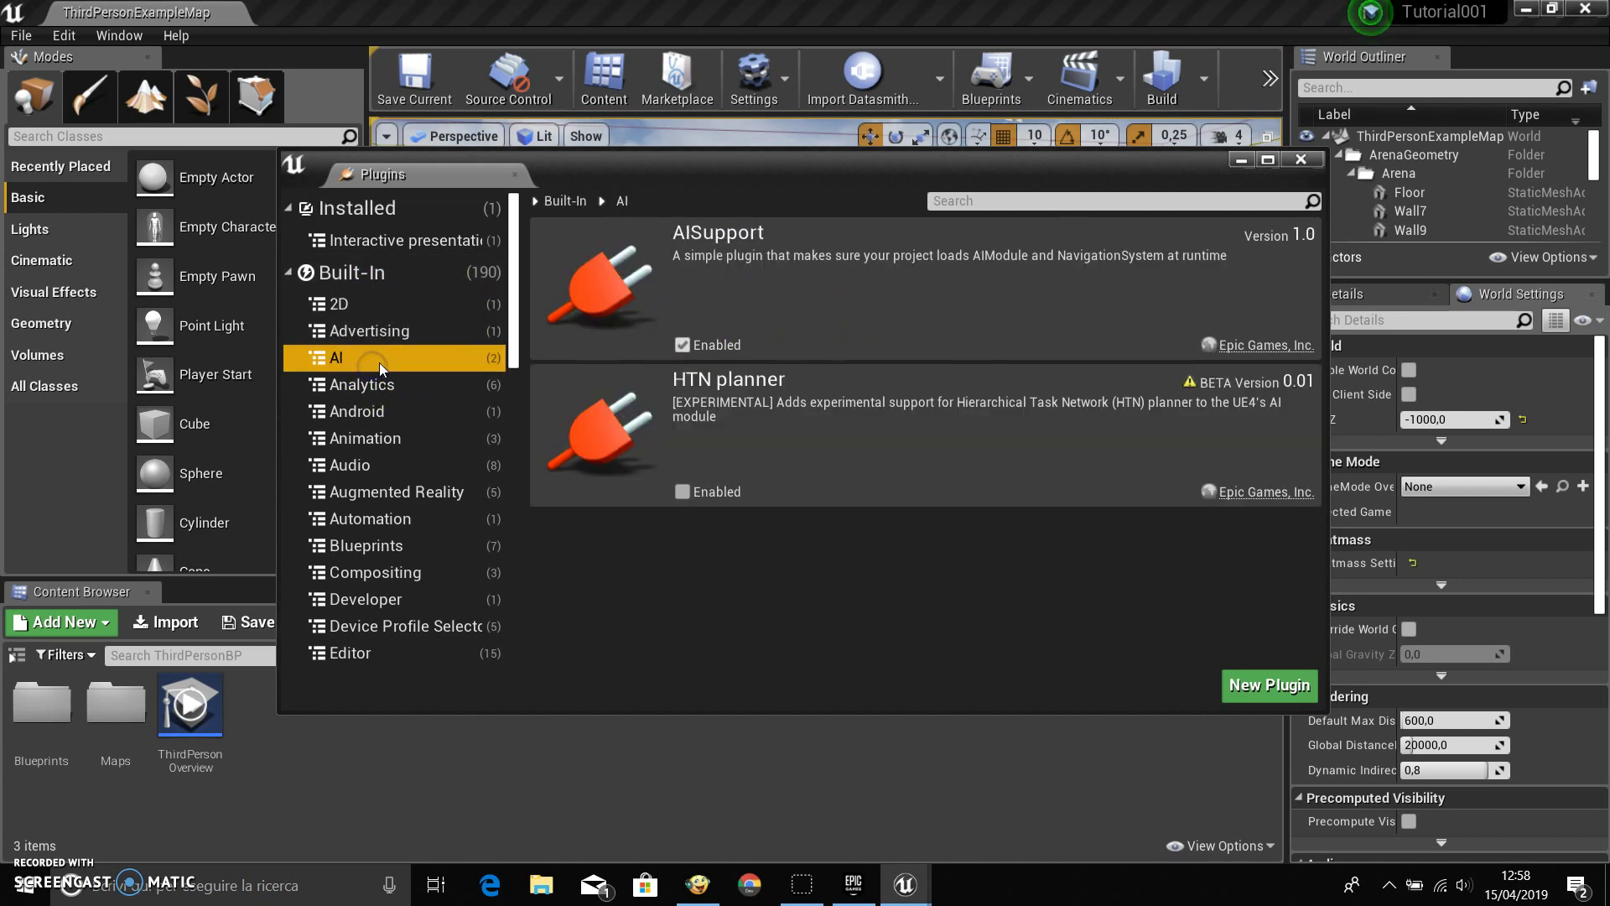
pyautogui.click(399, 383)
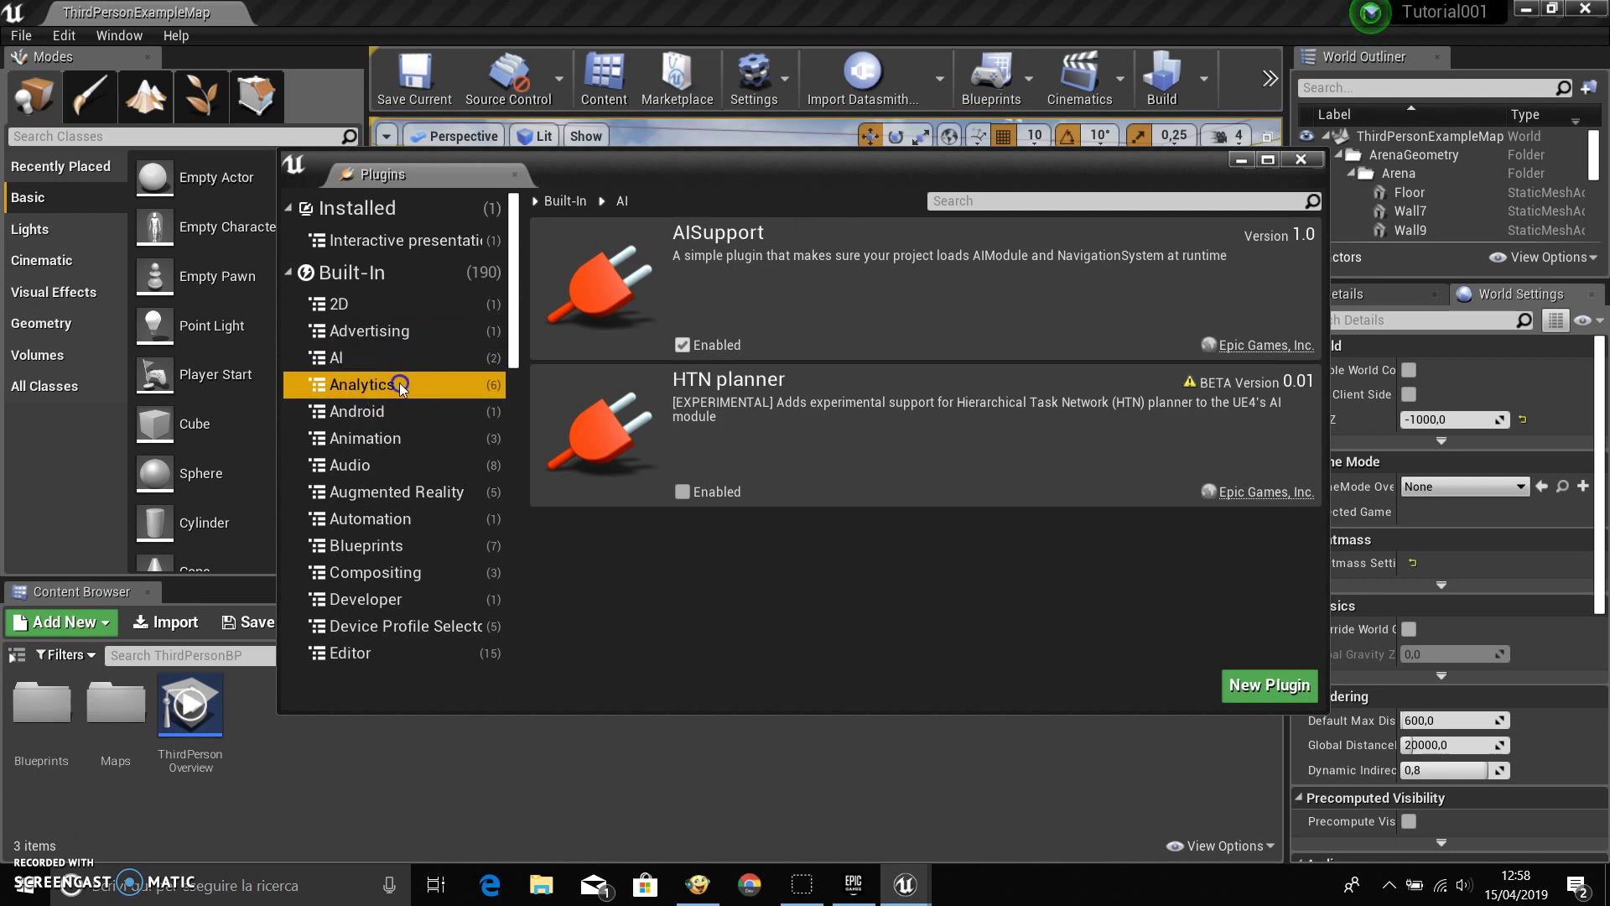
pyautogui.click(380, 411)
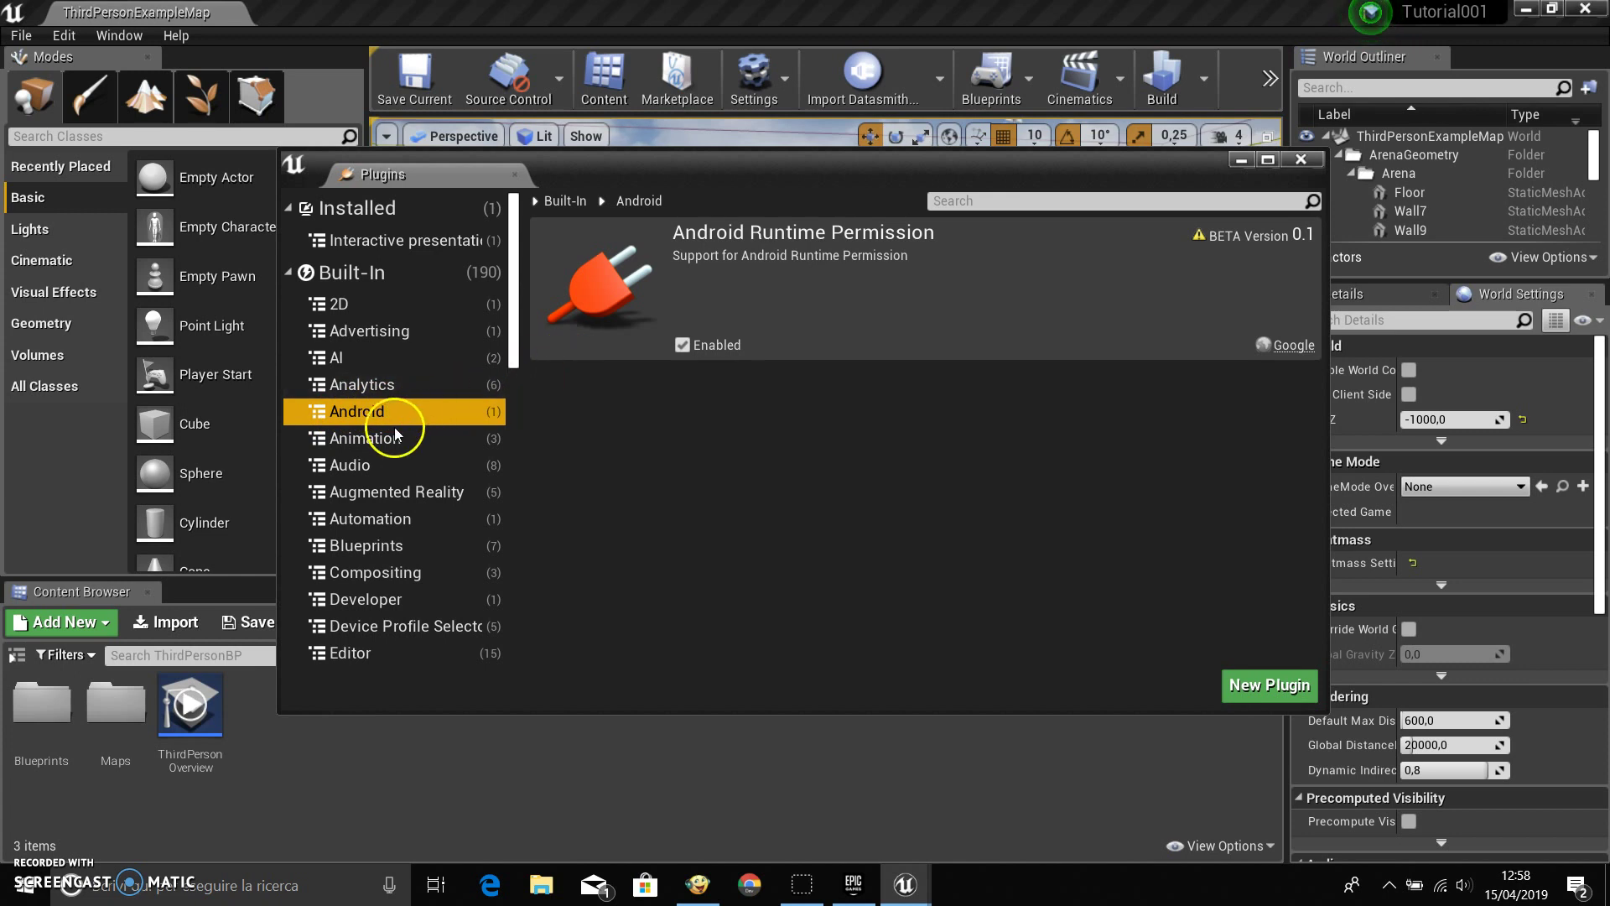
pyautogui.click(384, 451)
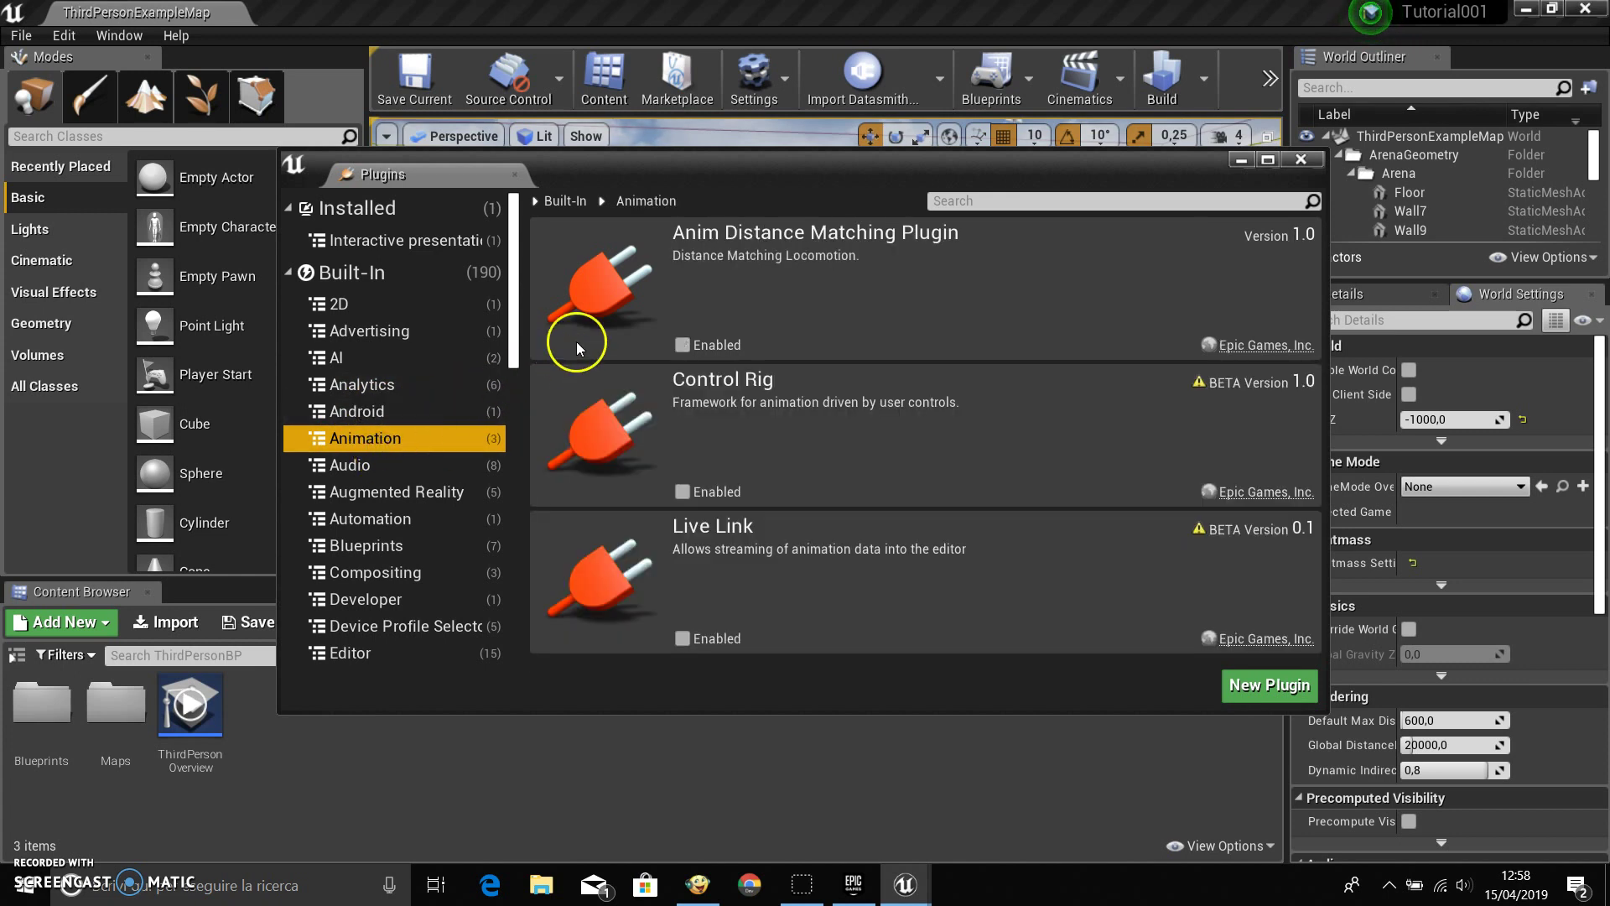
pyautogui.click(376, 471)
pyautogui.click(370, 501)
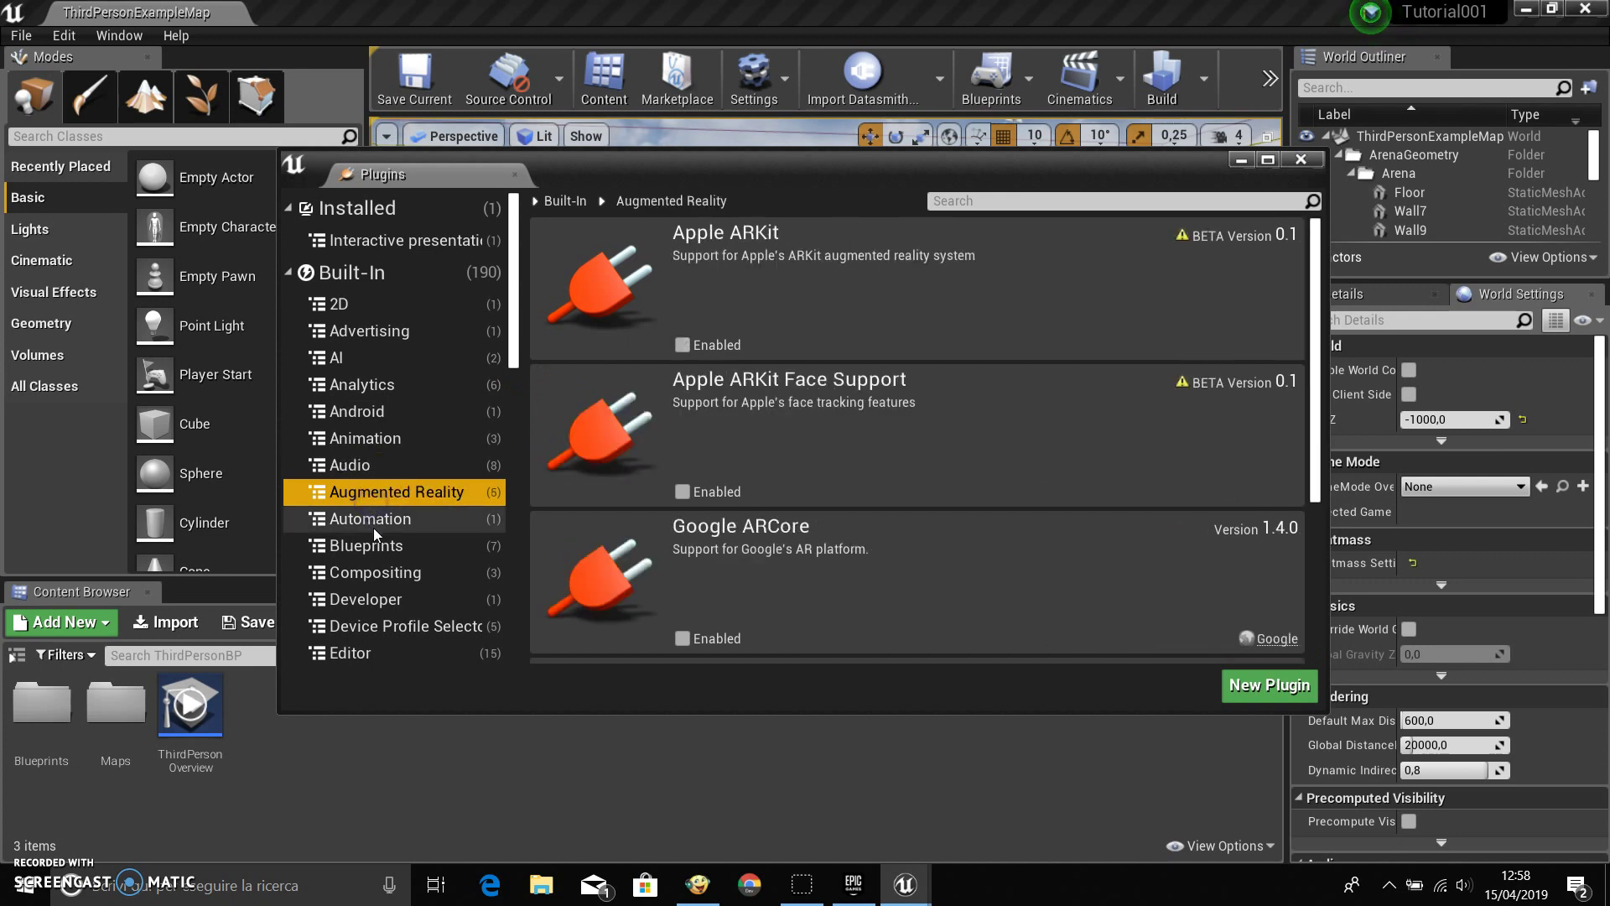
pyautogui.scroll(-3, 394, 507)
pyautogui.scroll(-3, 395, 508)
pyautogui.scroll(-3, 399, 504)
pyautogui.scroll(-2, 400, 502)
pyautogui.scroll(-4, 400, 502)
pyautogui.scroll(-2, 400, 502)
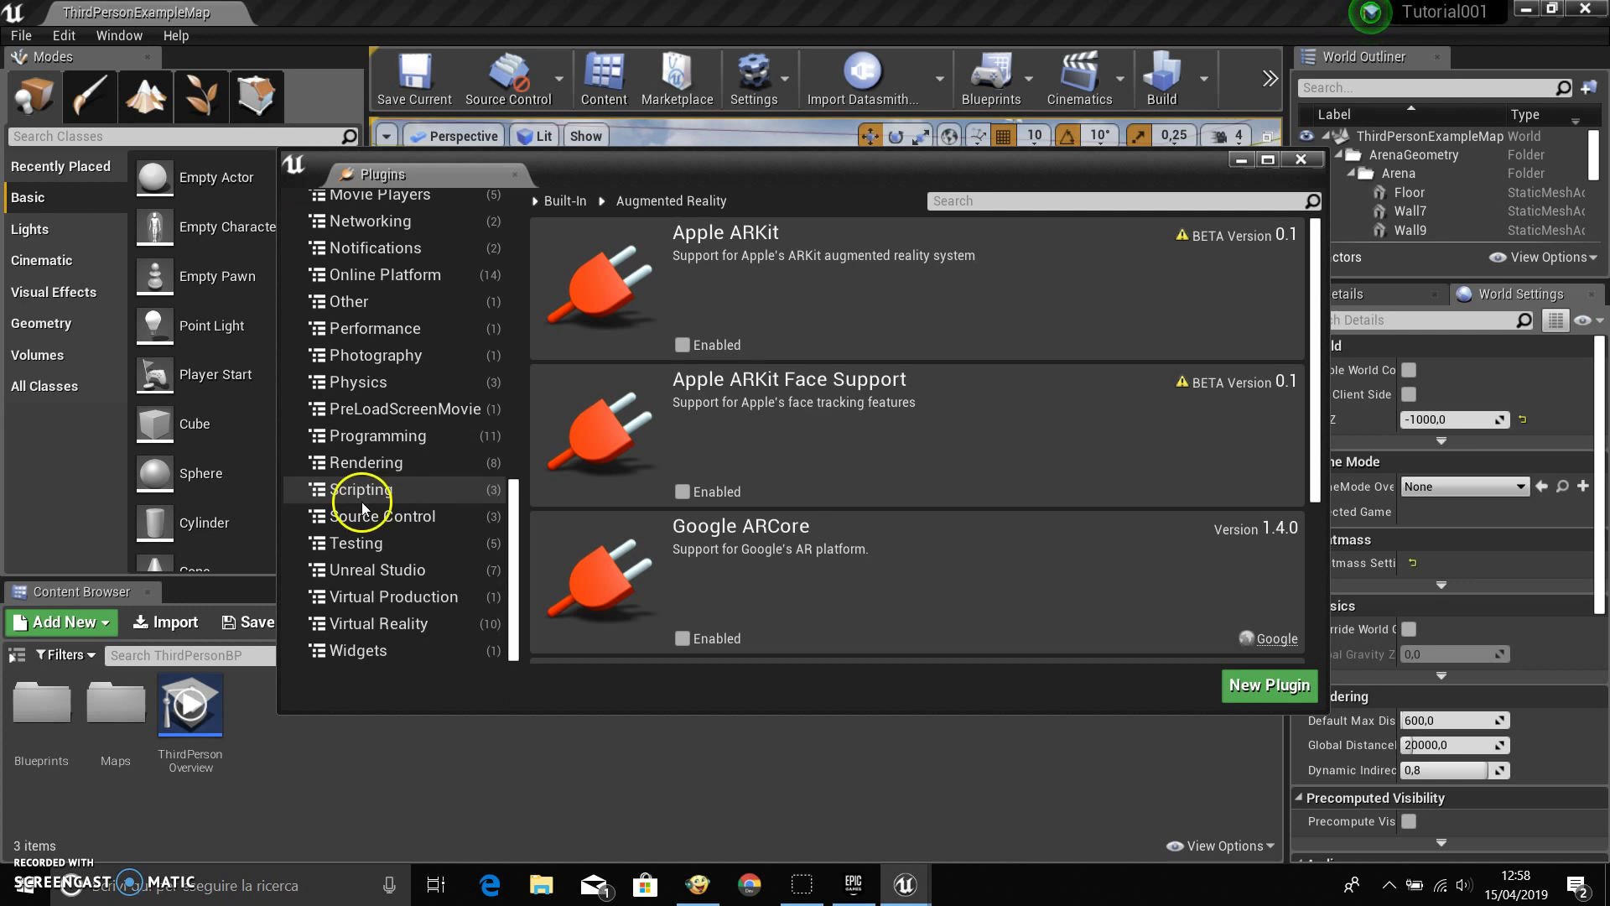
pyautogui.click(374, 383)
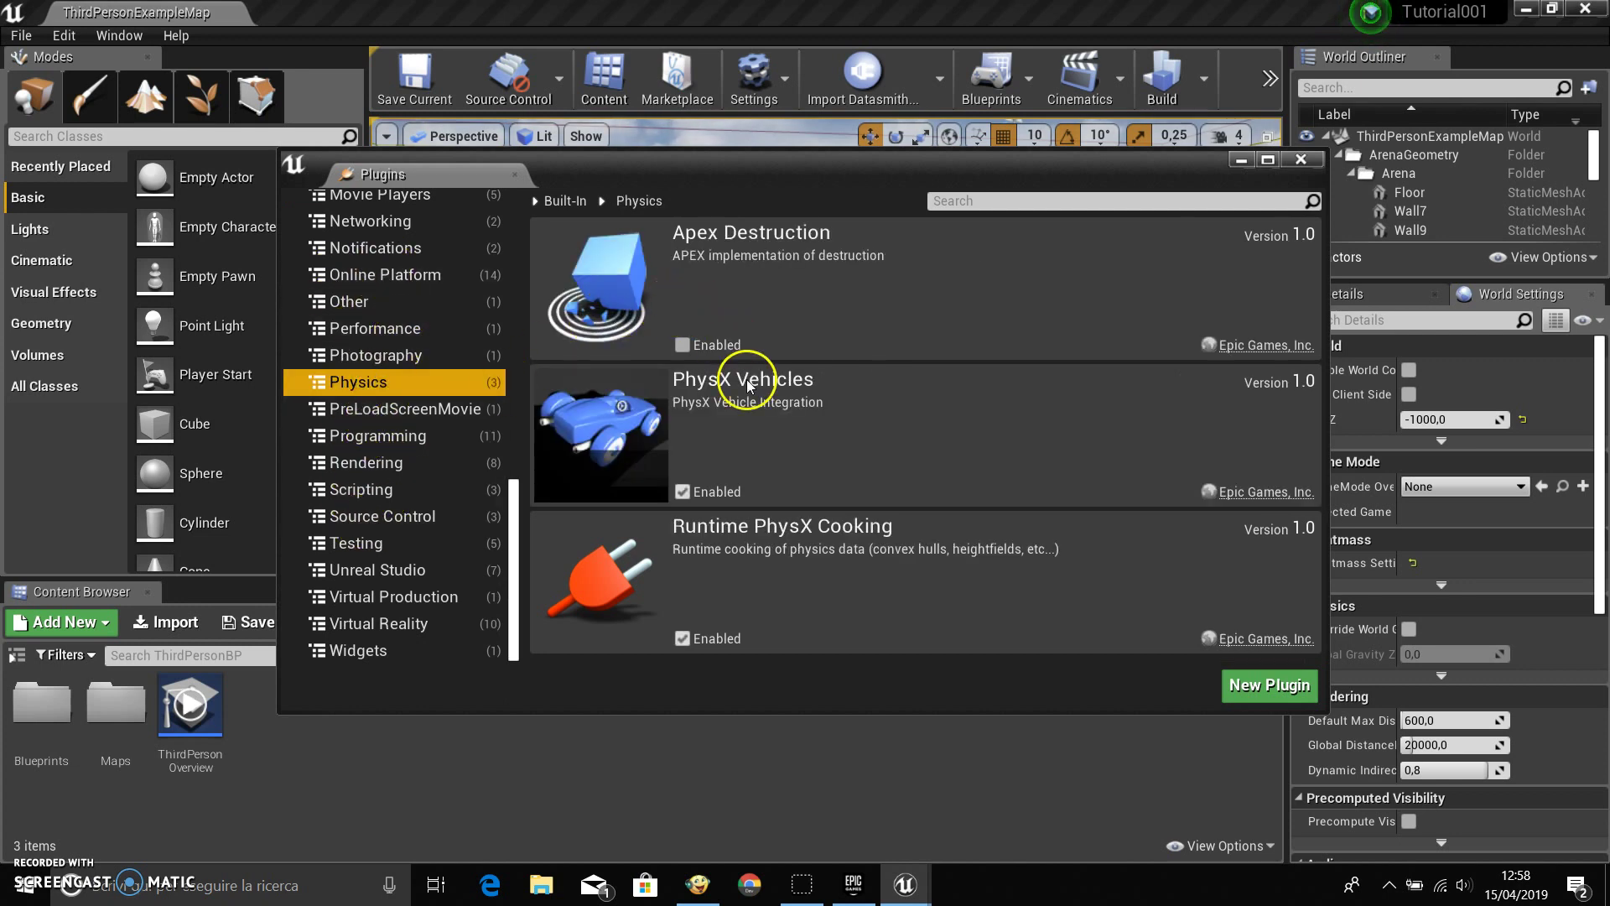
pyautogui.click(339, 416)
pyautogui.click(382, 437)
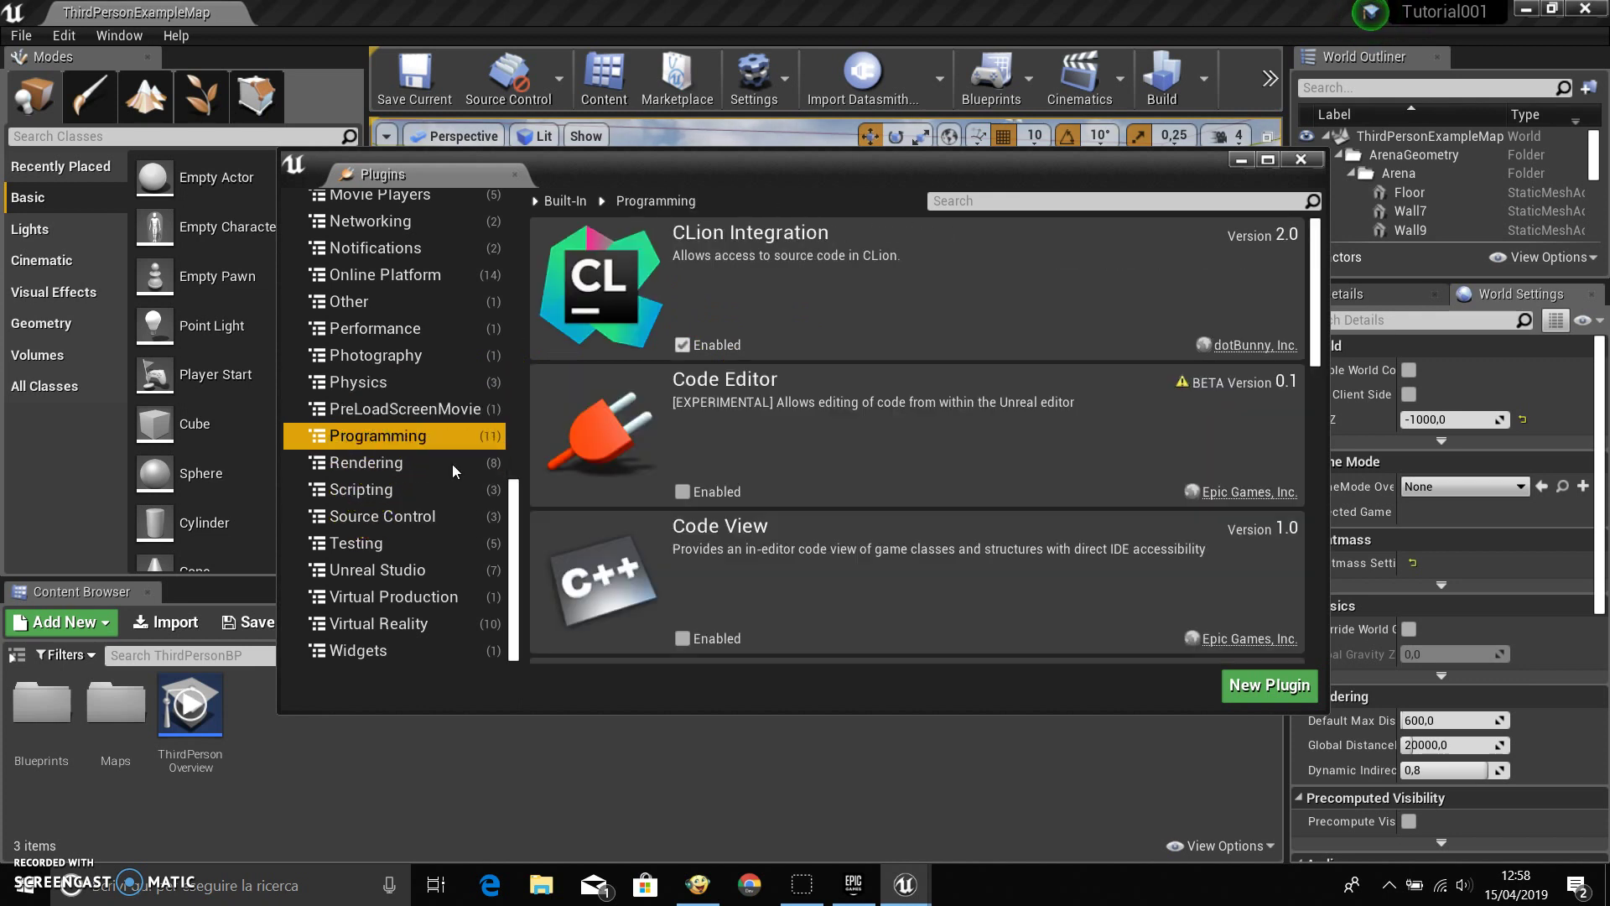
pyautogui.scroll(-2, 846, 471)
pyautogui.scroll(-2, 846, 471)
pyautogui.scroll(-2, 847, 473)
pyautogui.scroll(-2, 847, 474)
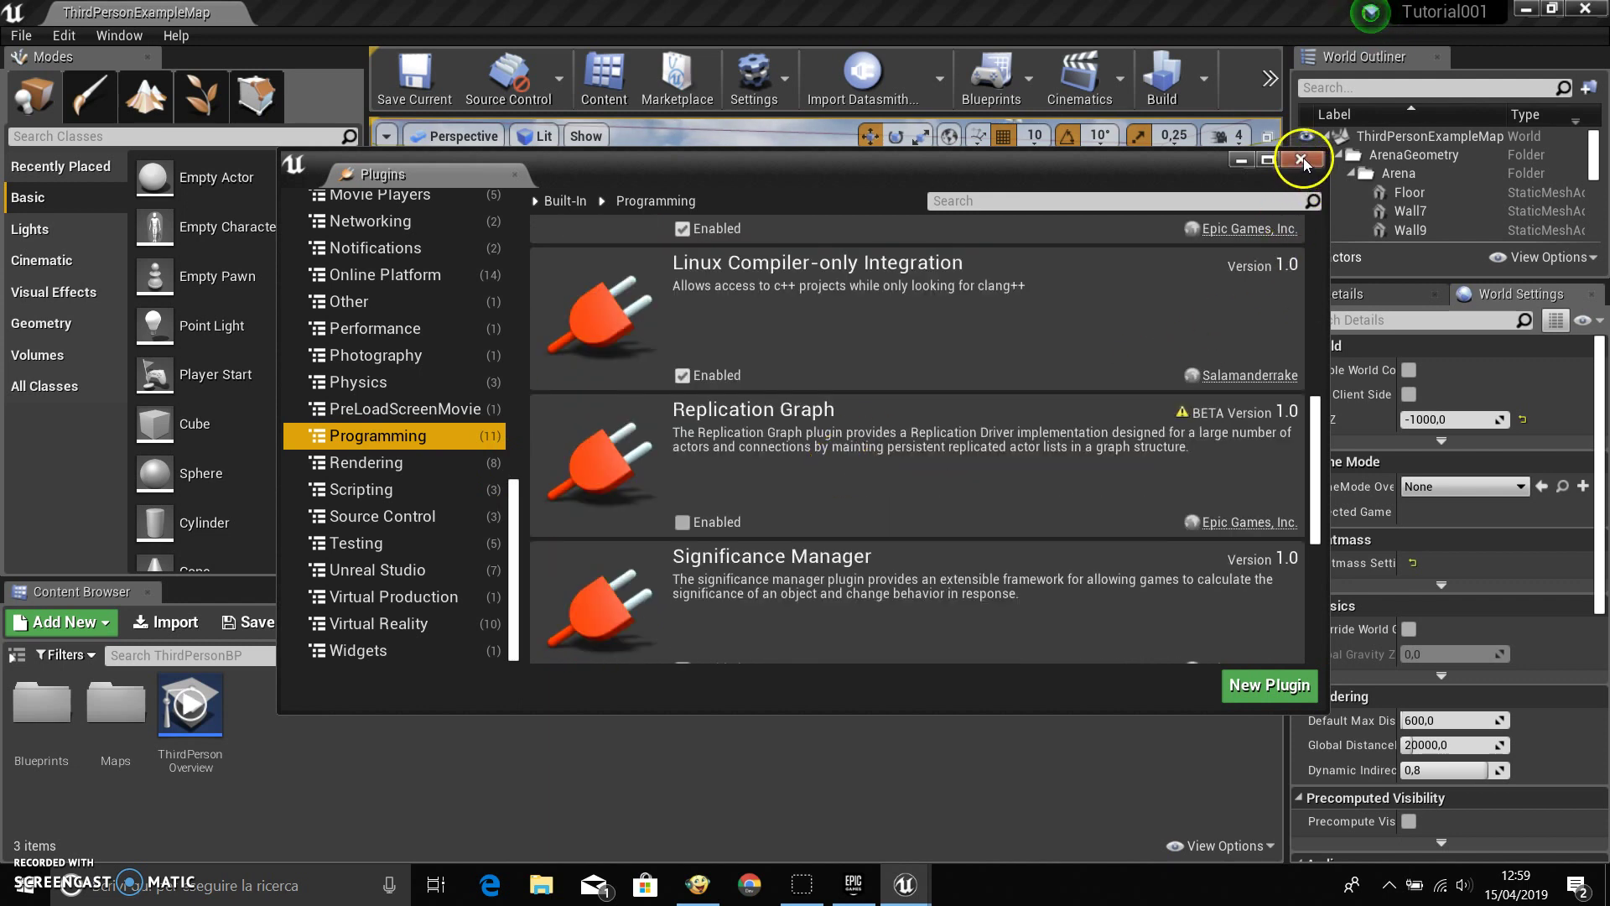
pyautogui.click(1302, 161)
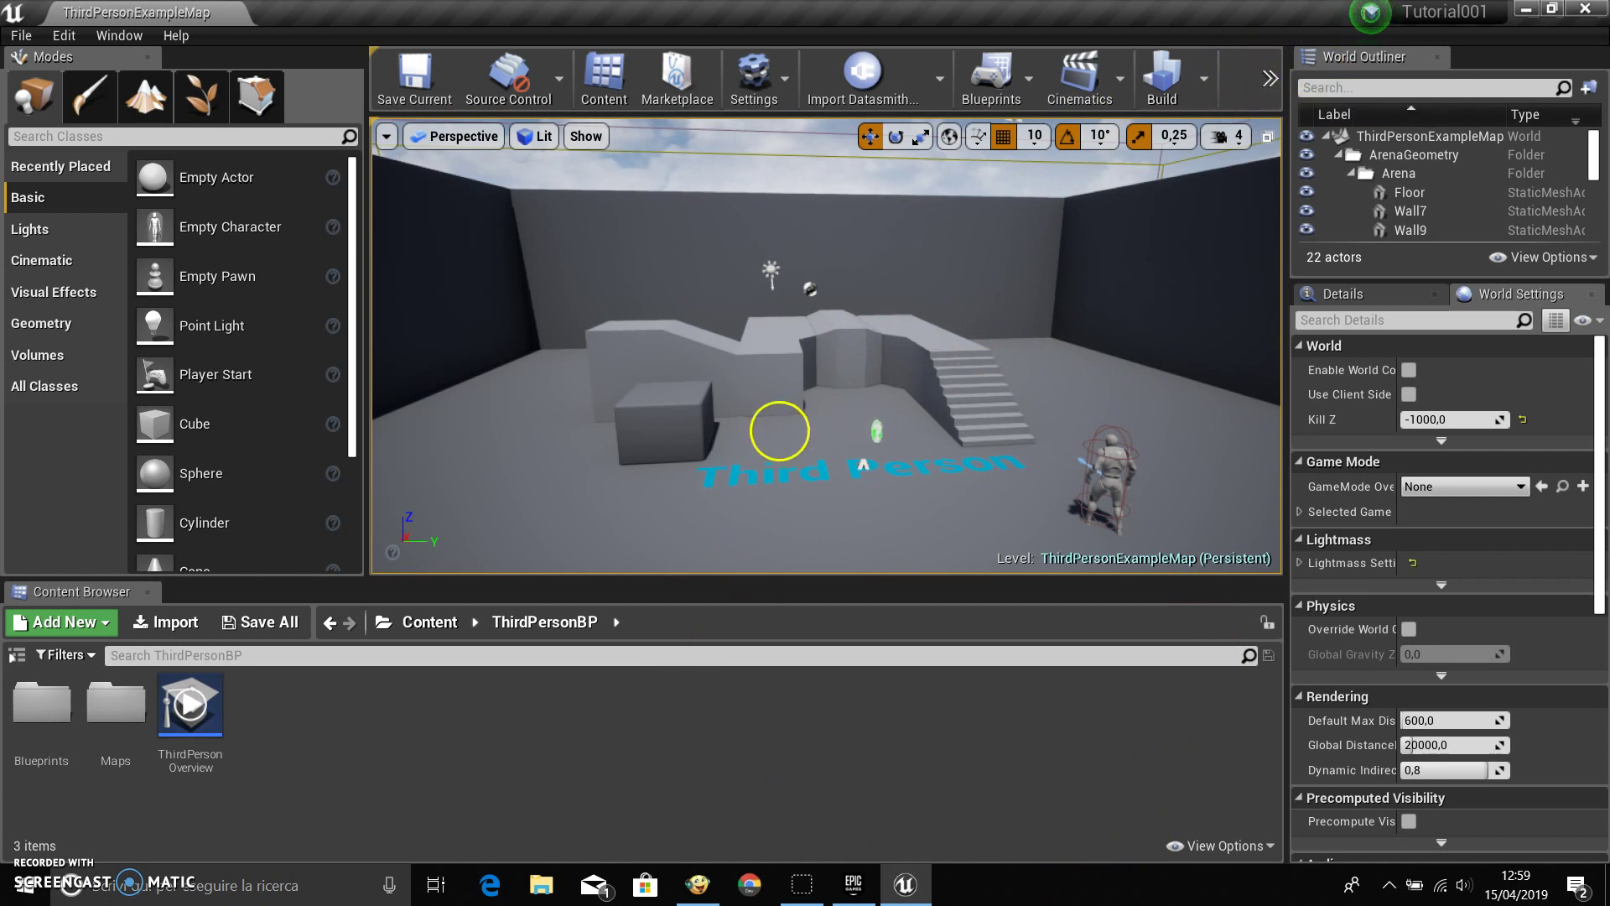
# Start a Play-in-editor session of ThirdPersonExampleMap and give the game input focus.
pyautogui.click(1267, 83)
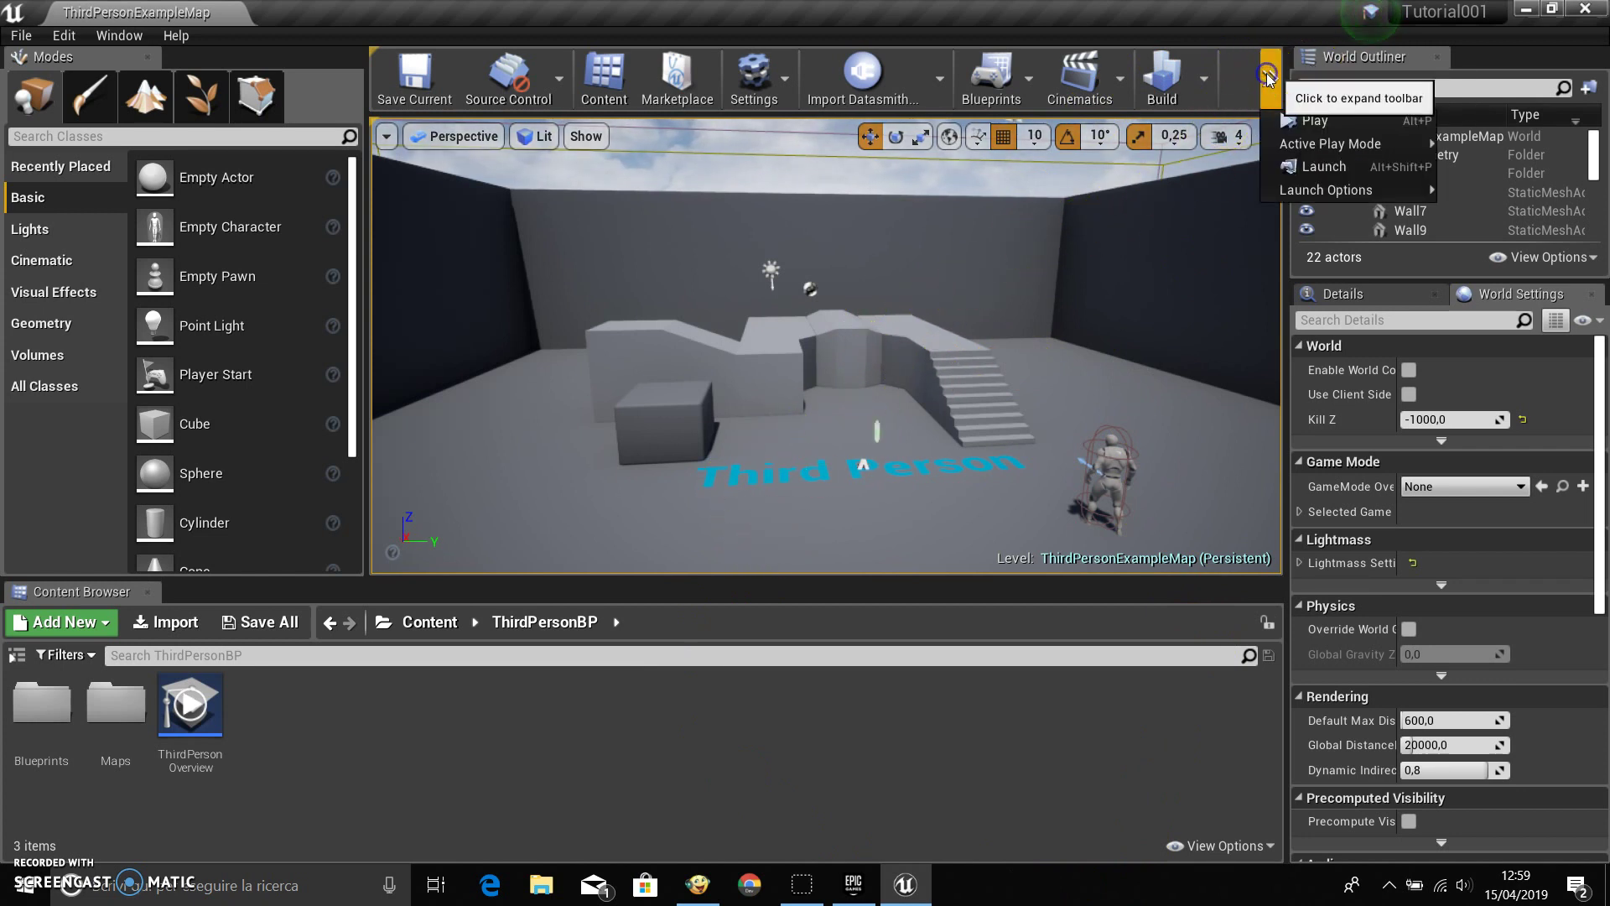
pyautogui.click(1315, 121)
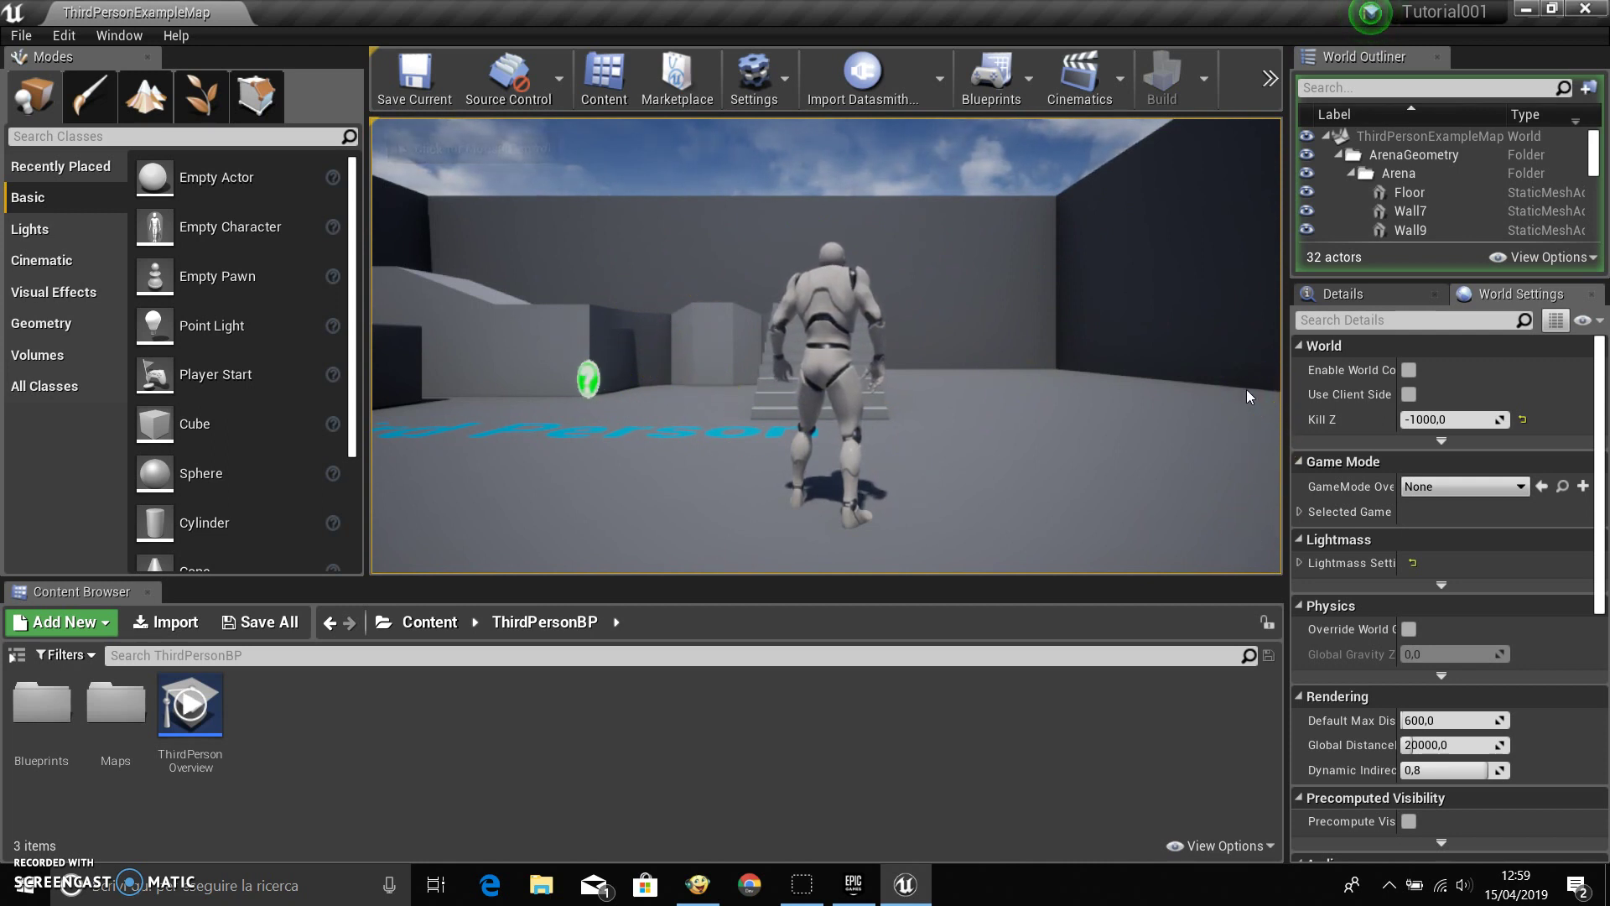
pyautogui.click(939, 457)
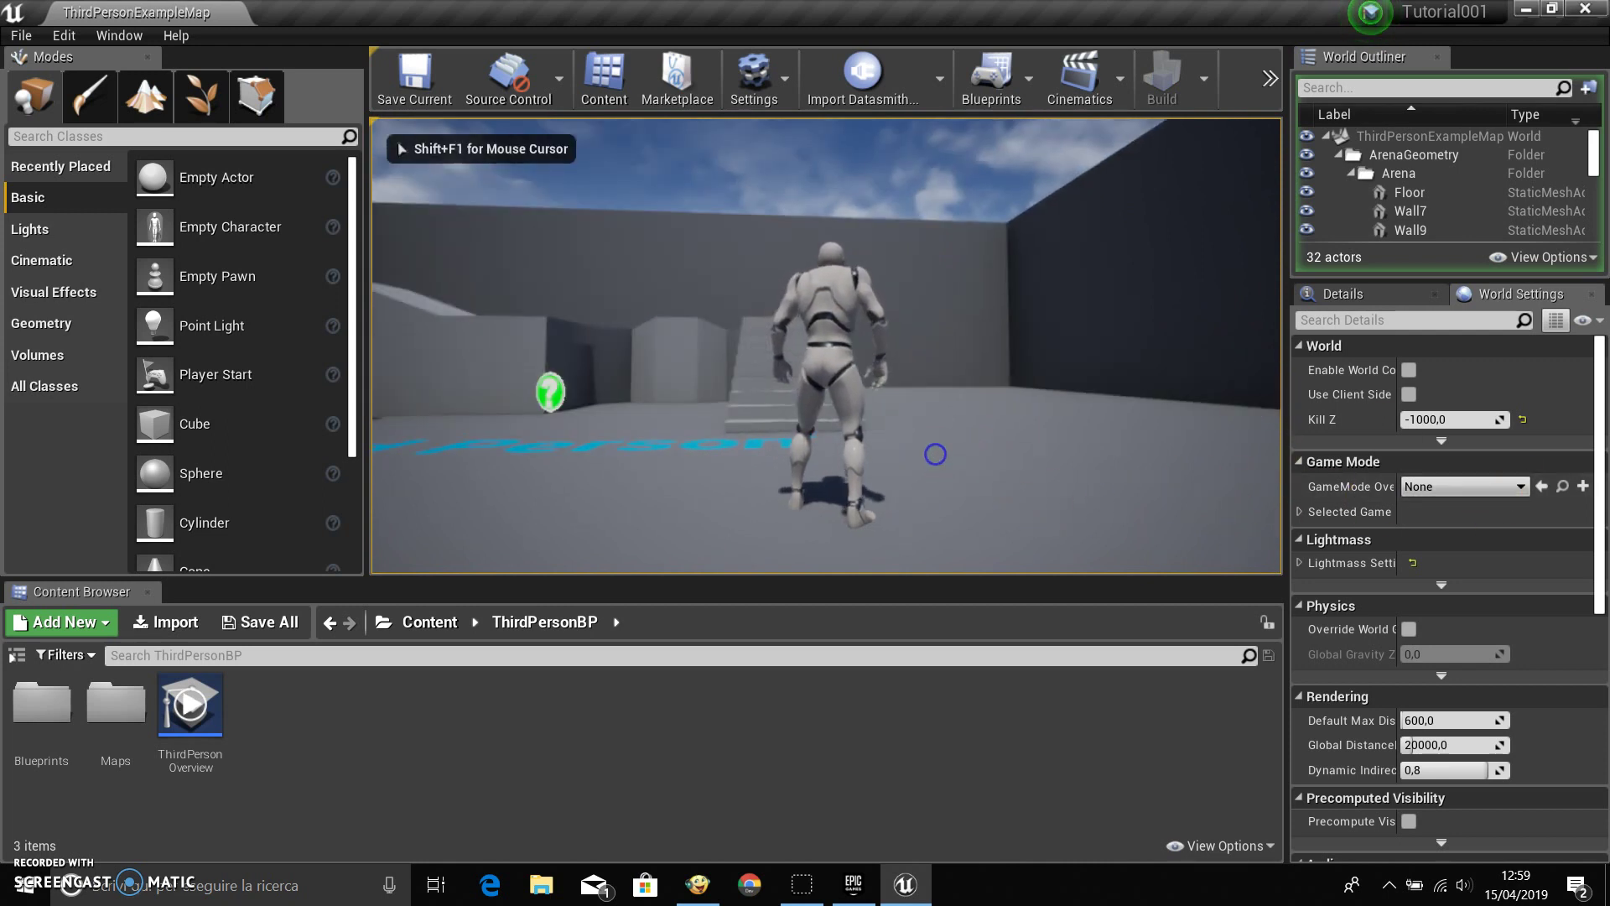
# Run the character up the stairs, across the top platform, and jump at the wall.
pyautogui.press('w')
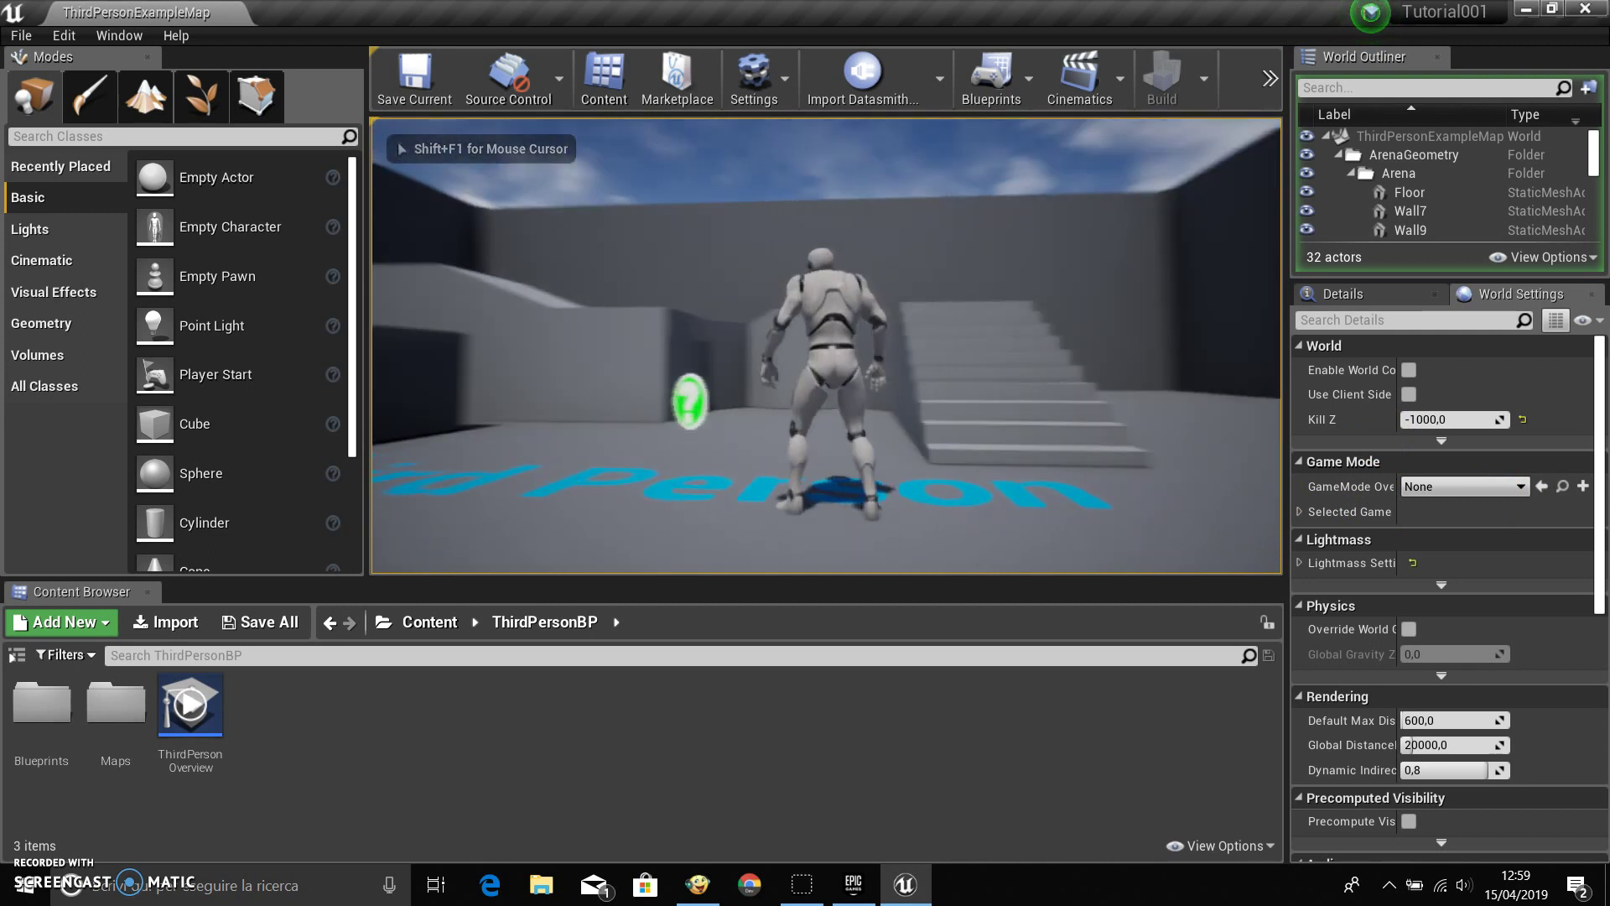
pyautogui.press('w')
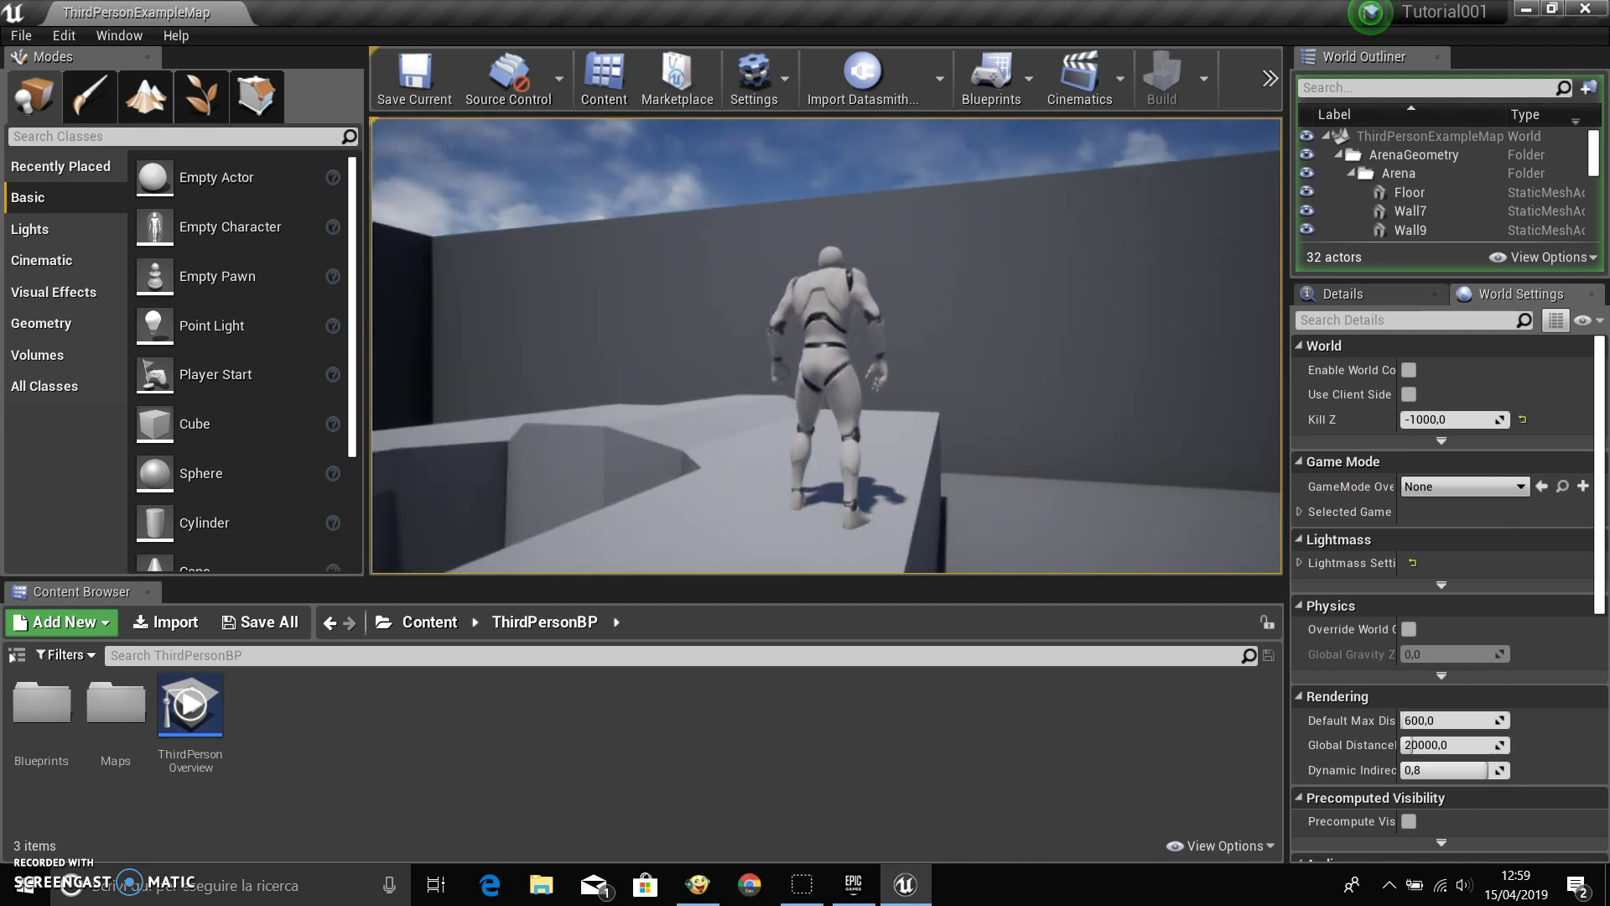
pyautogui.press('w')
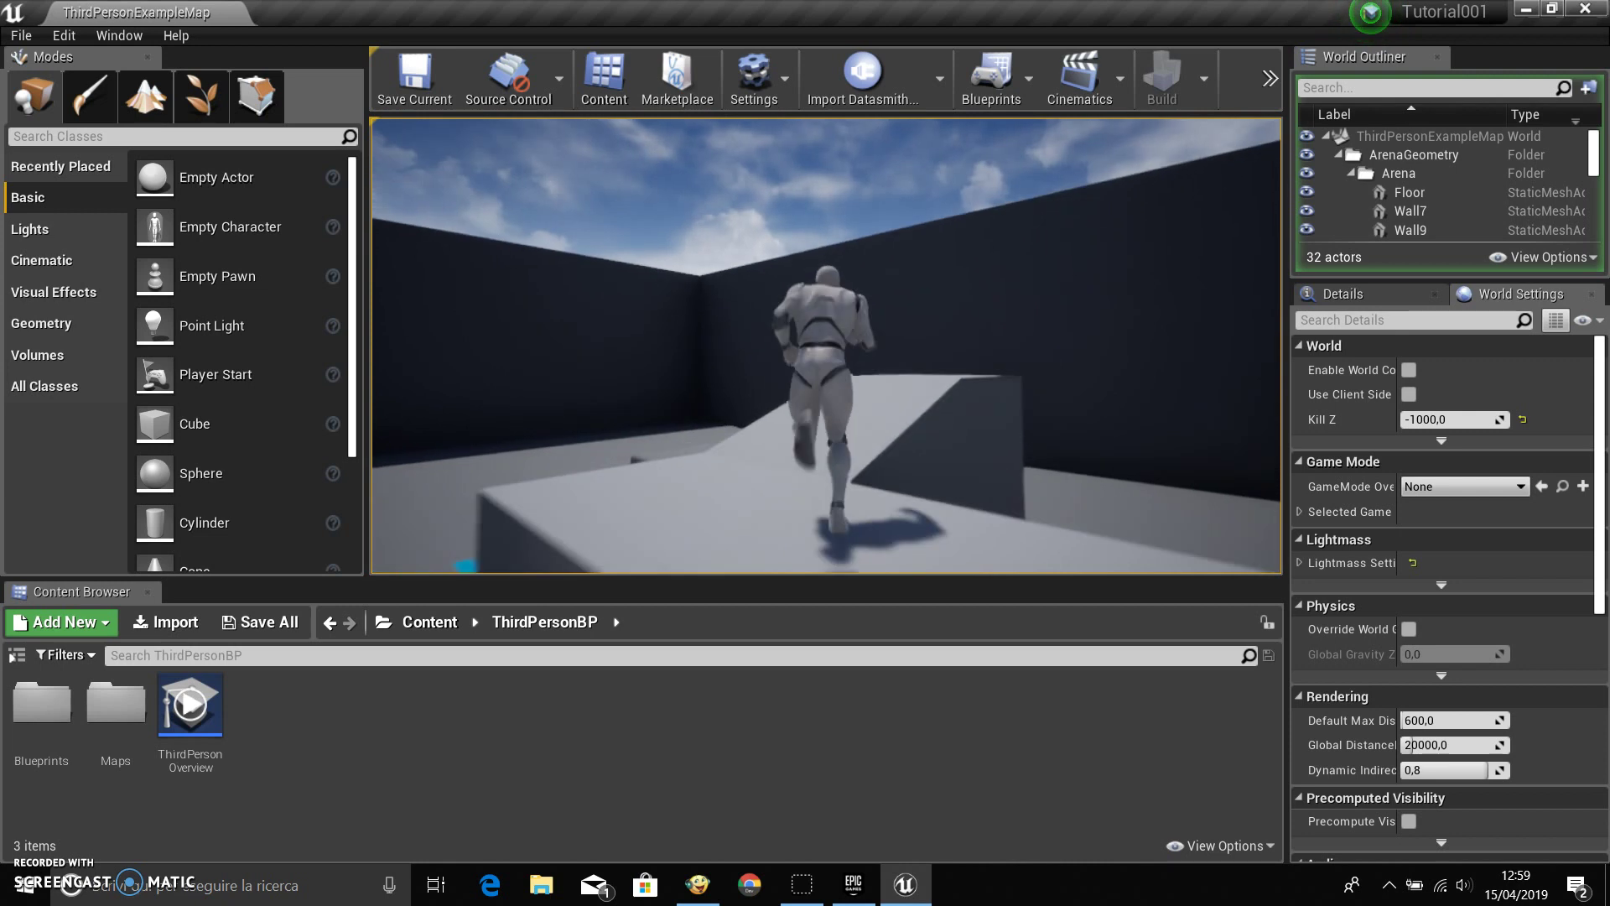
pyautogui.press('space')
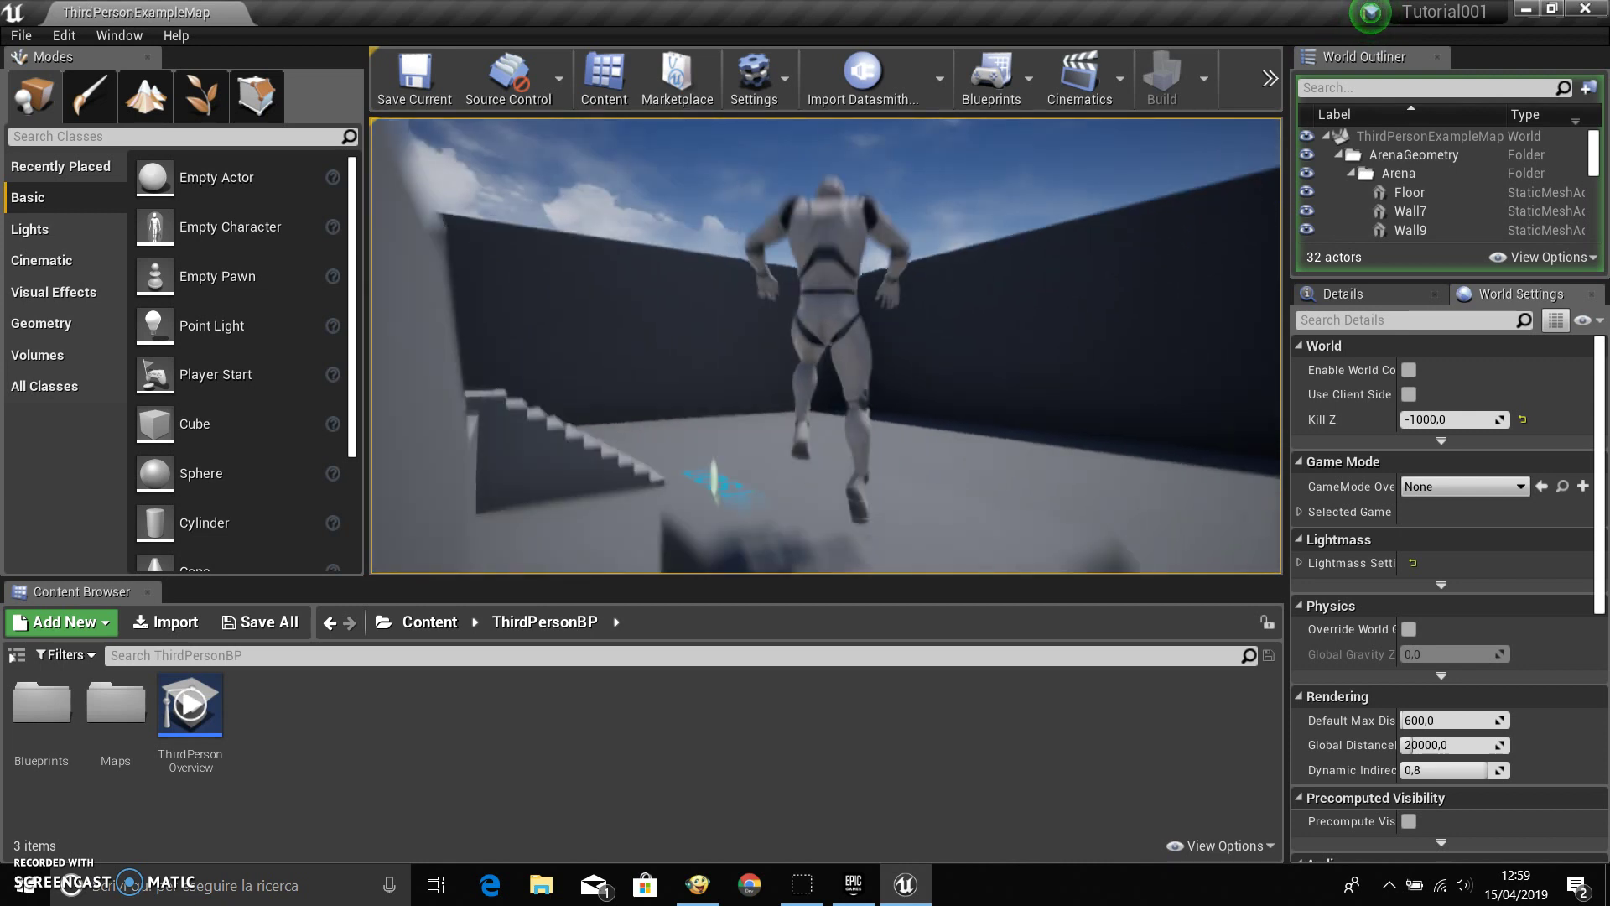
pyautogui.press('space')
# Run the character along the grey wall back toward the stairs, turn the camera, then end the play-test.
pyautogui.press('w')
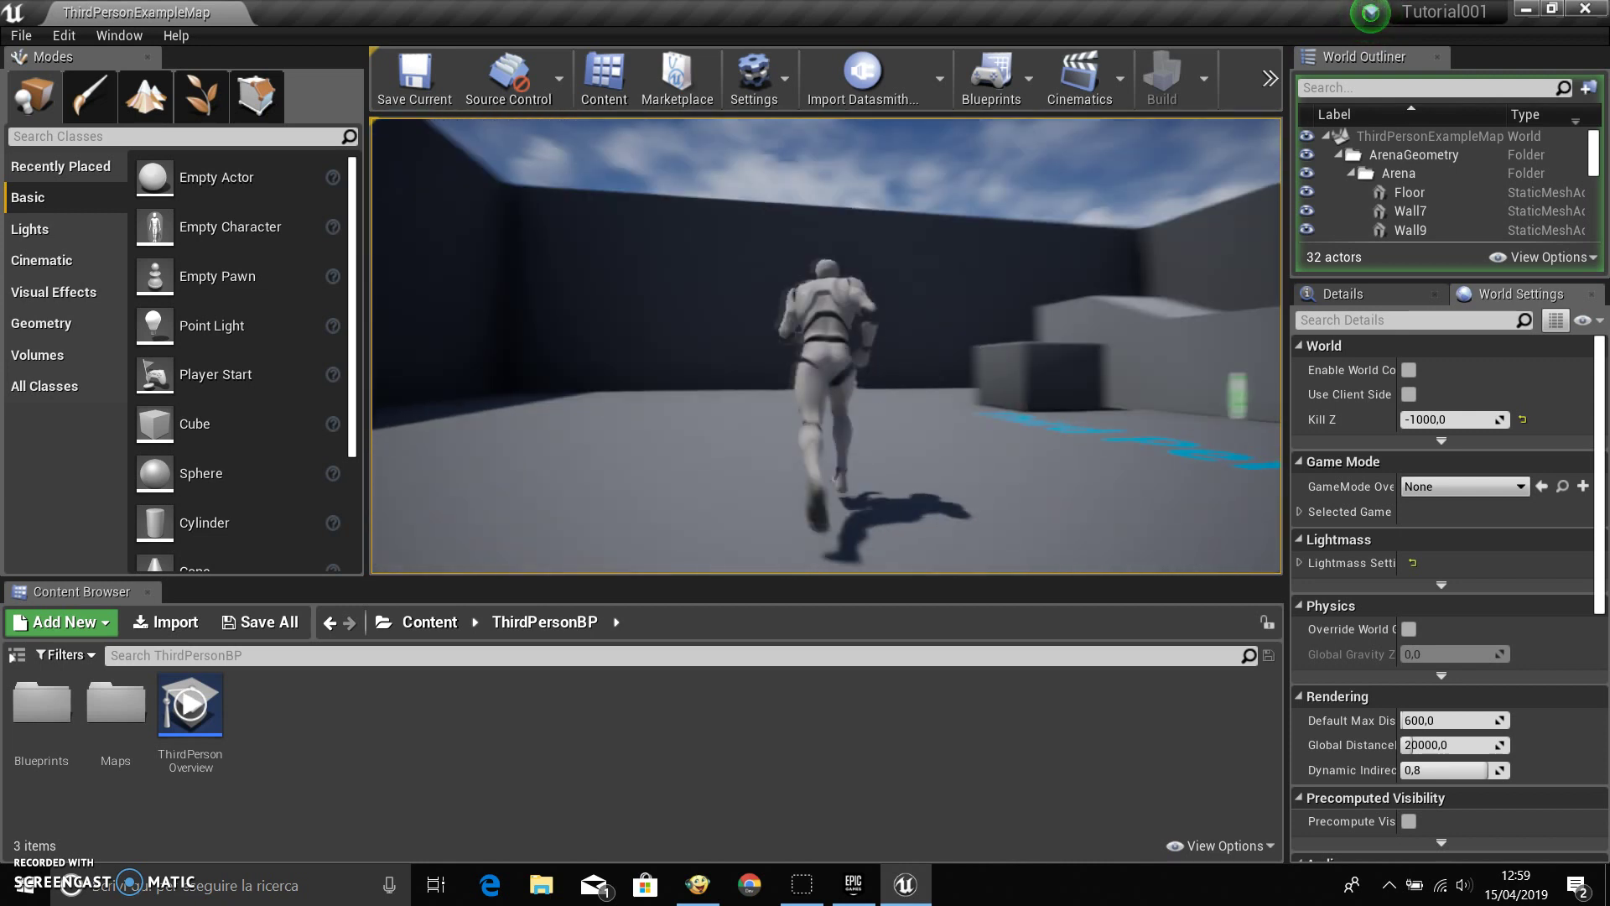
pyautogui.press('w')
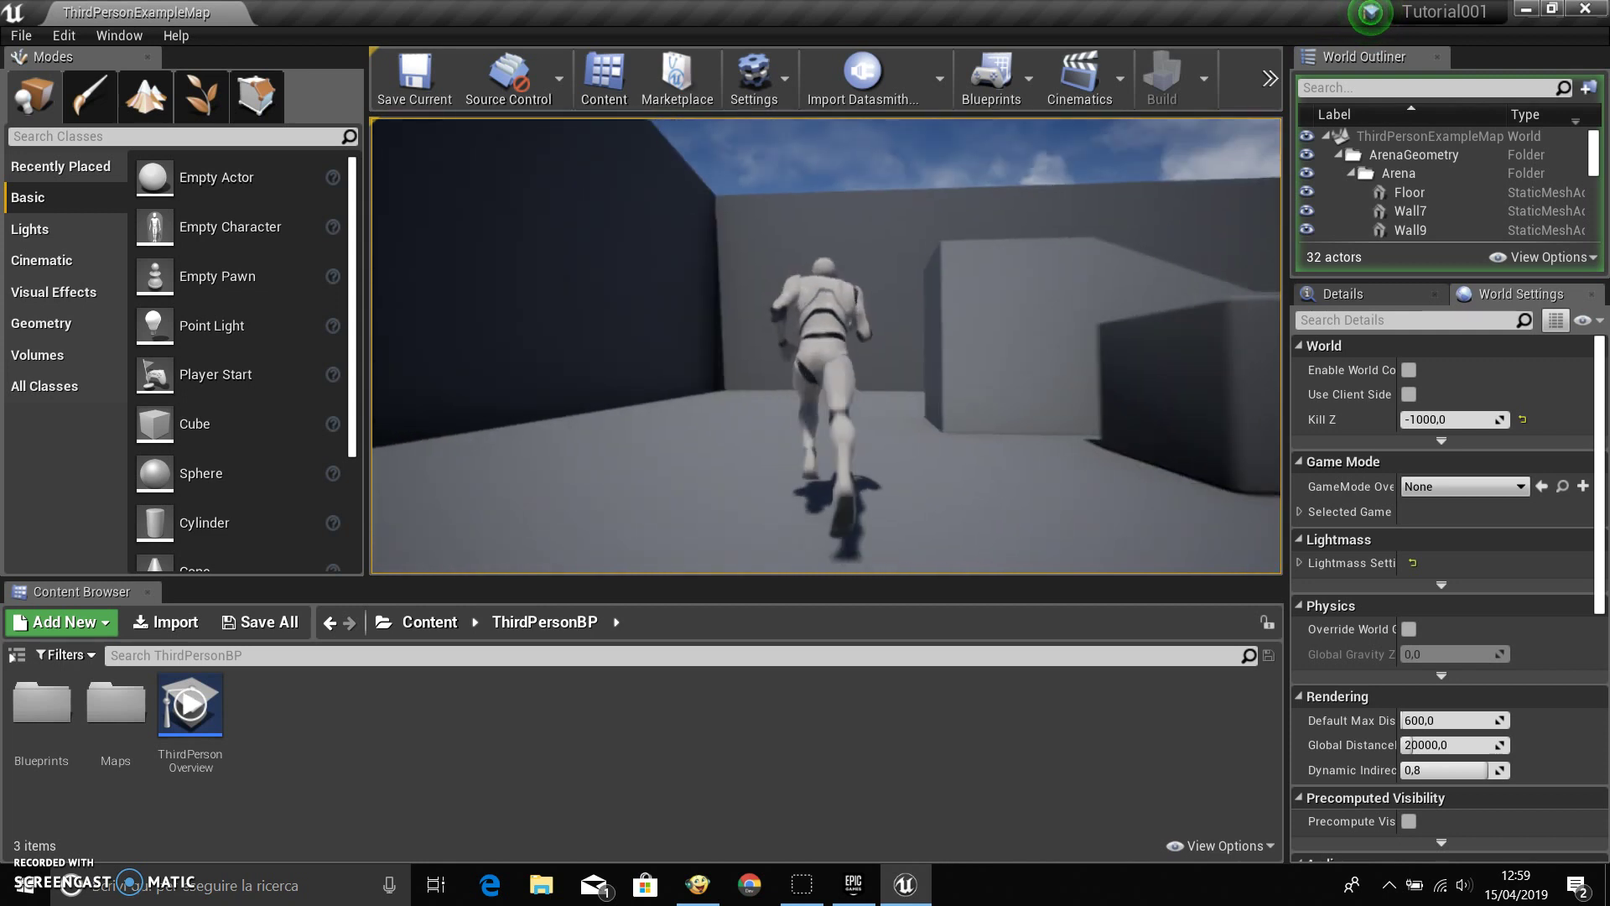
pyautogui.press('w')
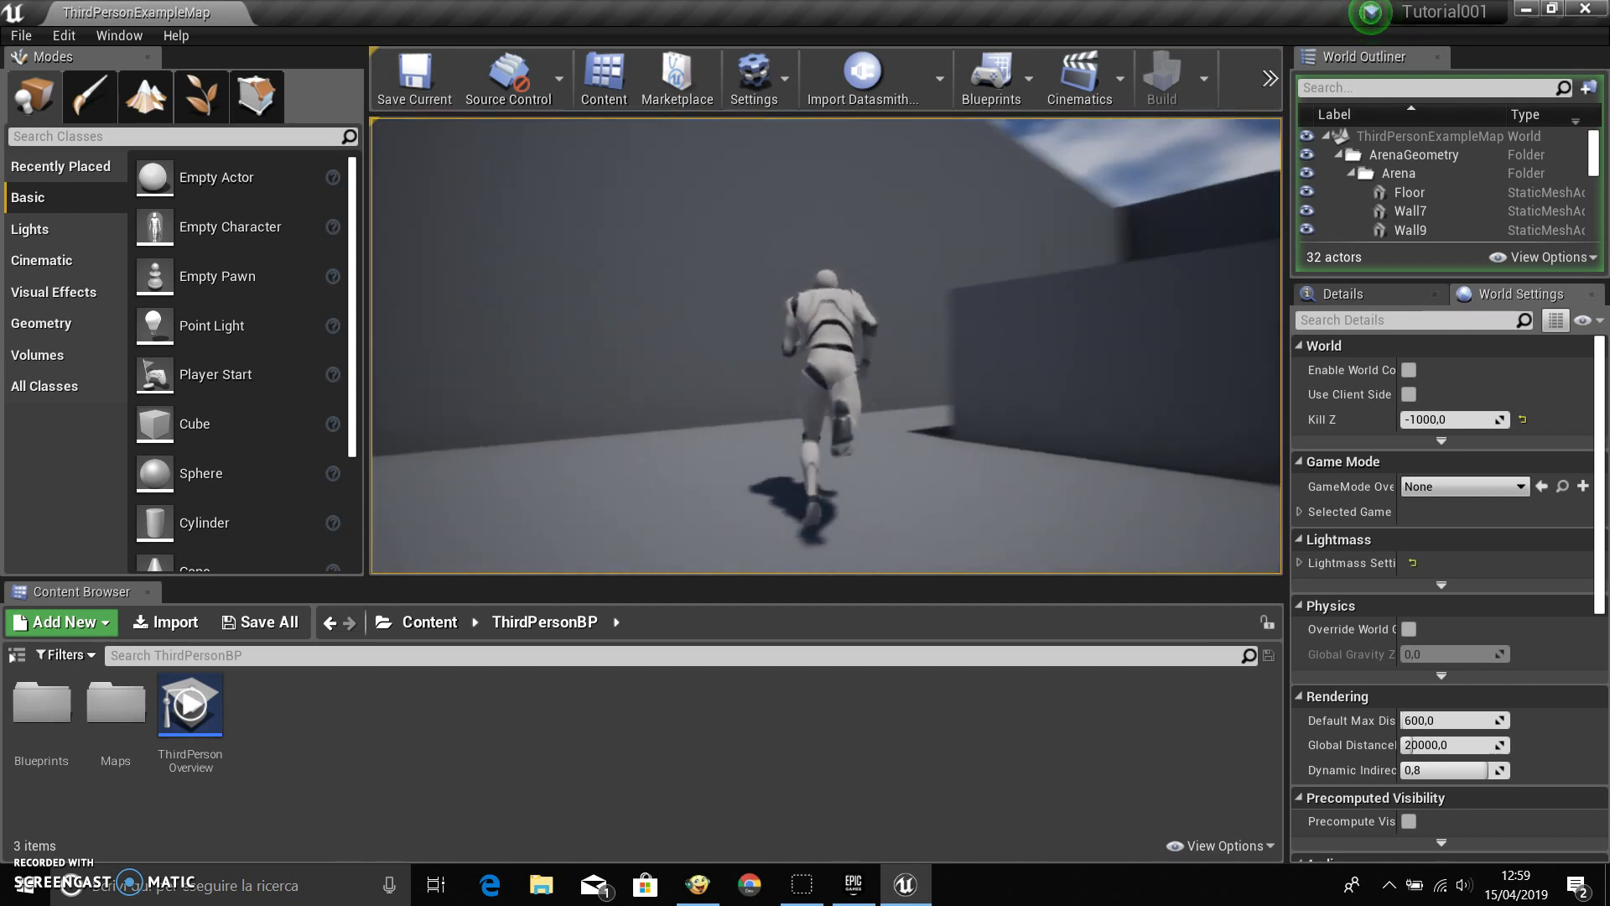
pyautogui.press('w')
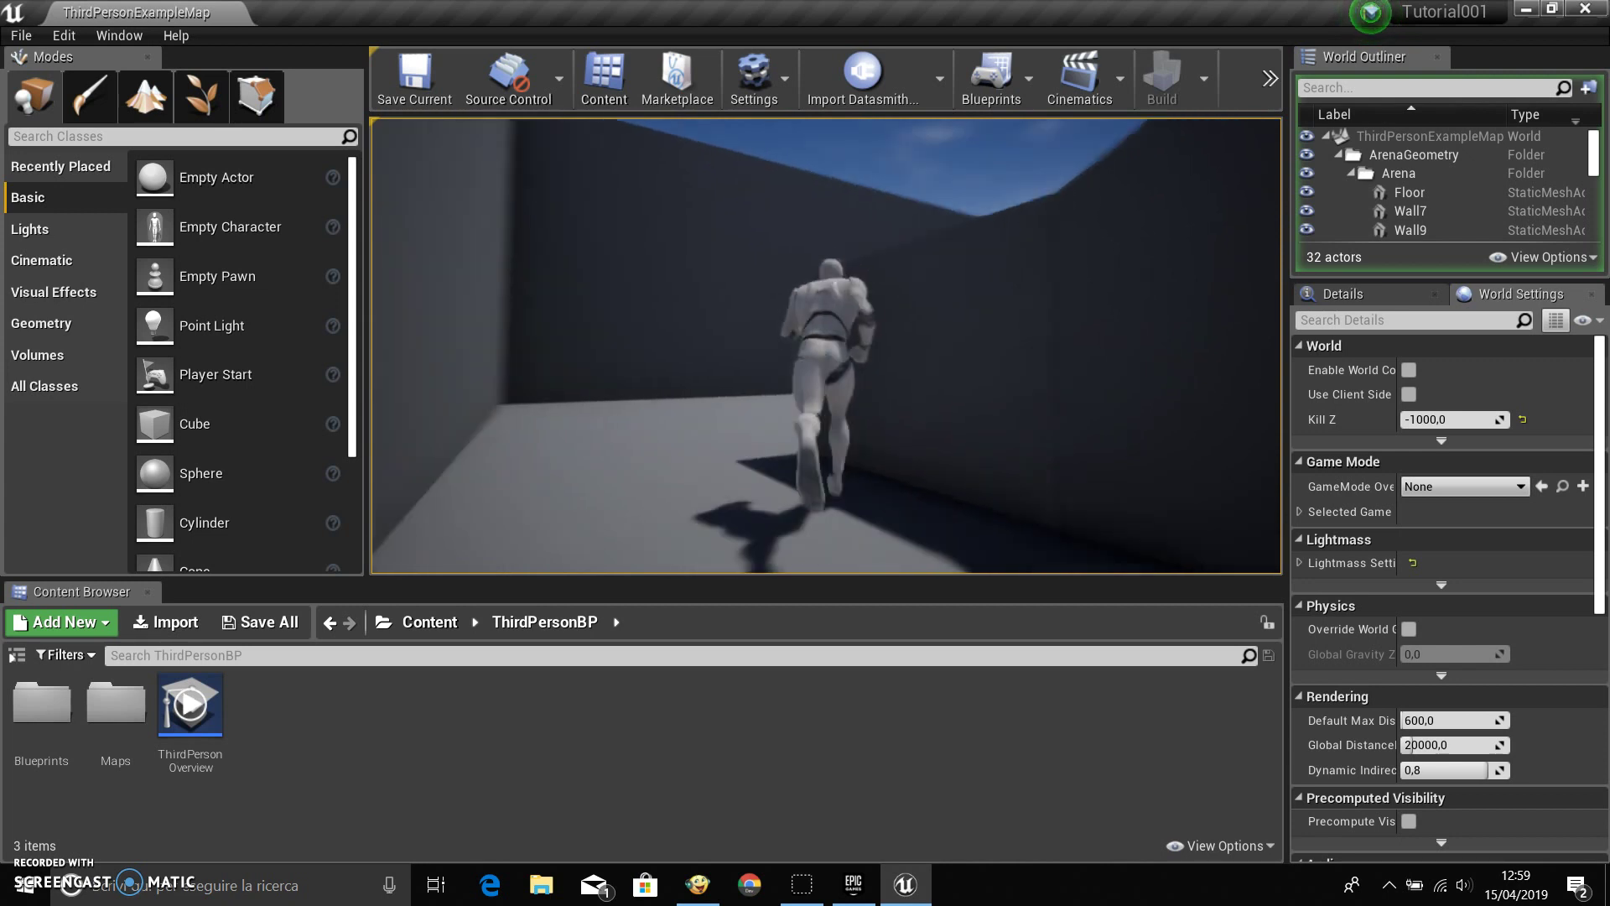
pyautogui.press('w')
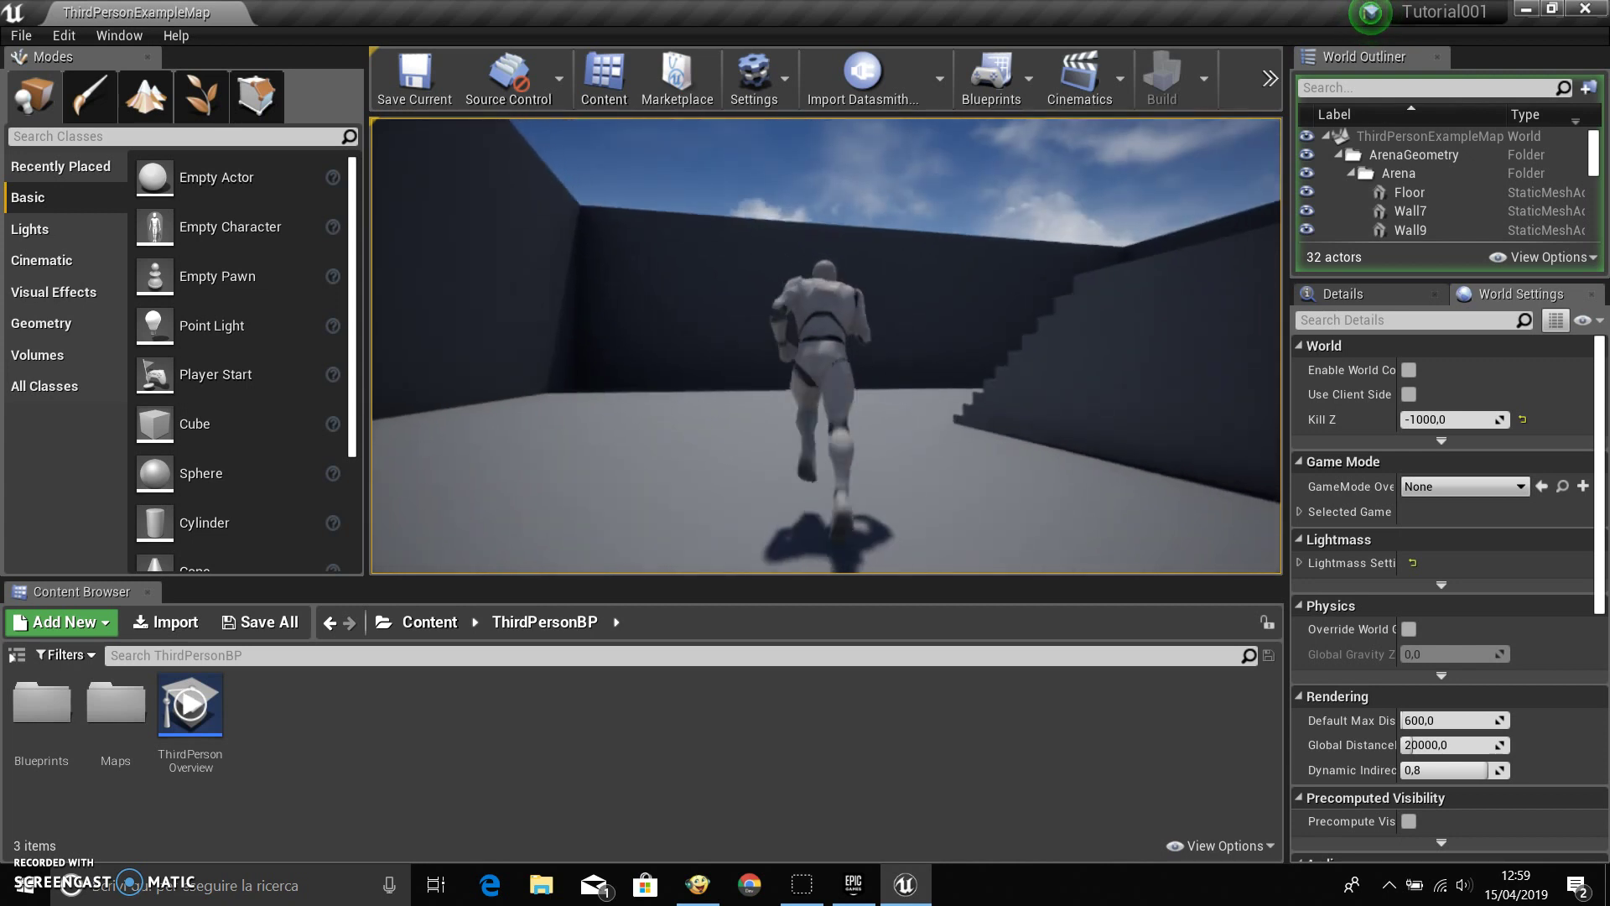
pyautogui.press('w')
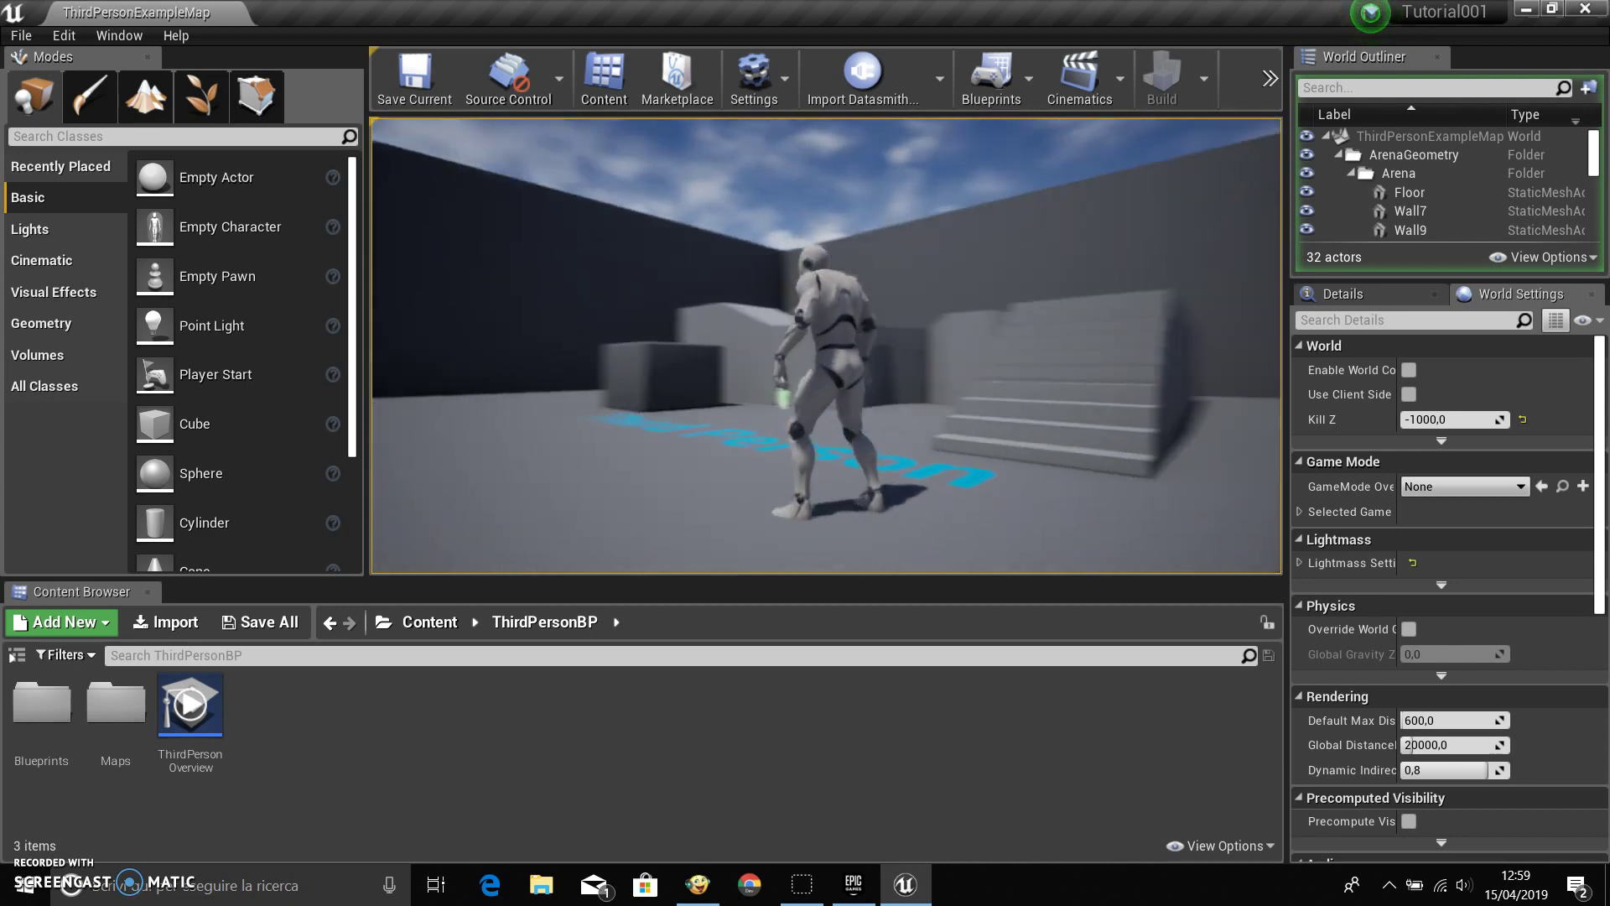
pyautogui.moveTo(378, 323); pyautogui.dragTo(985, 328)
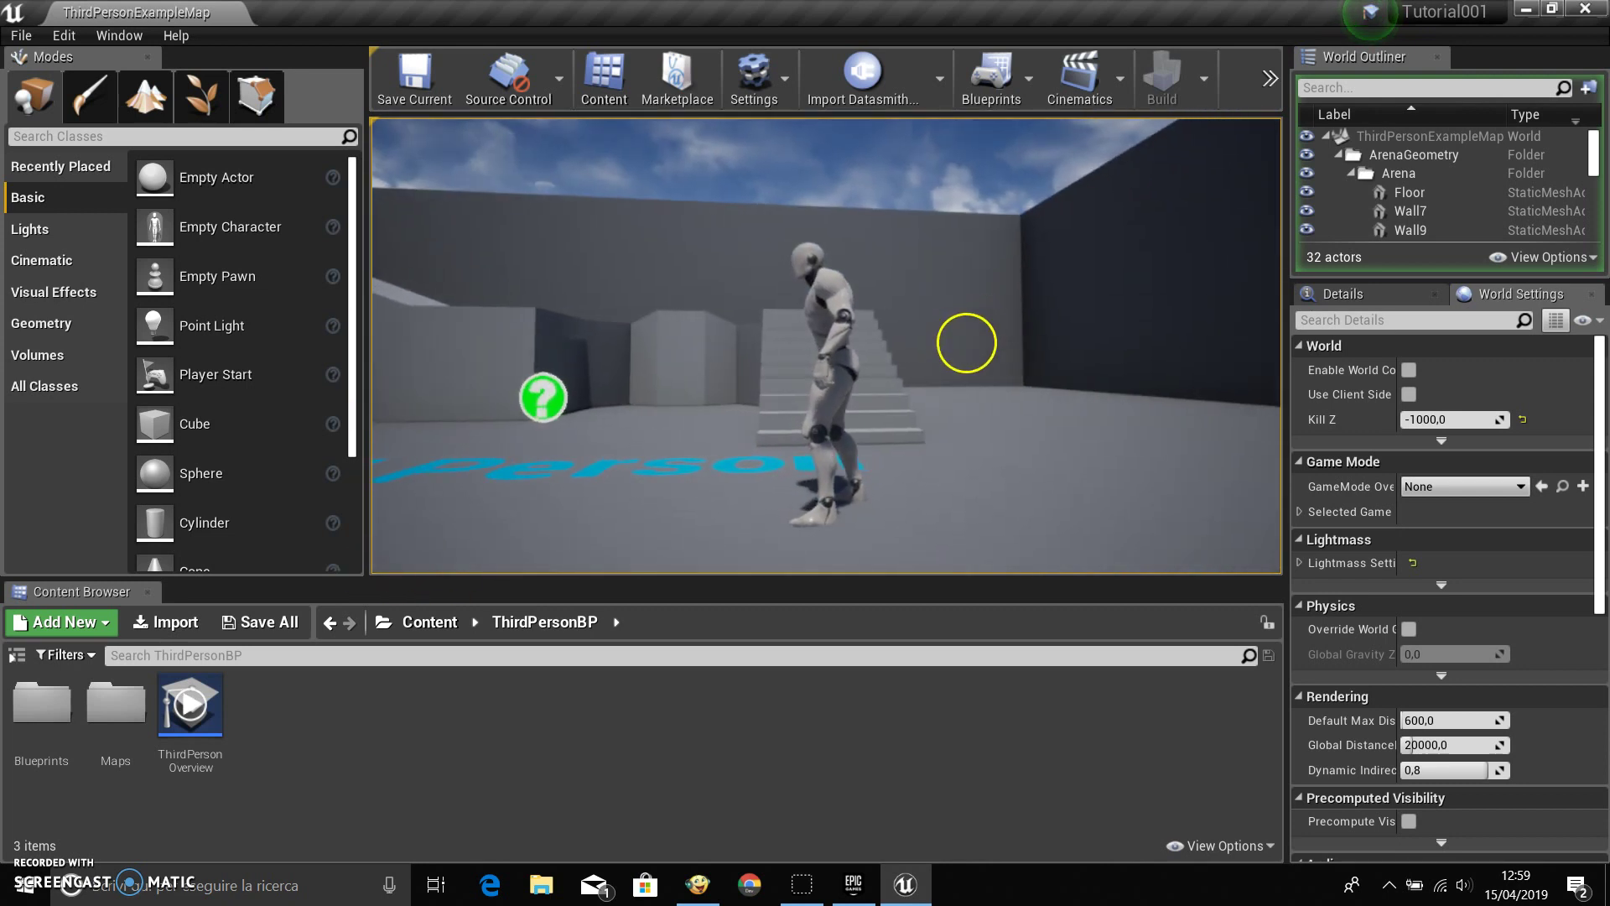
pyautogui.press('Escape')
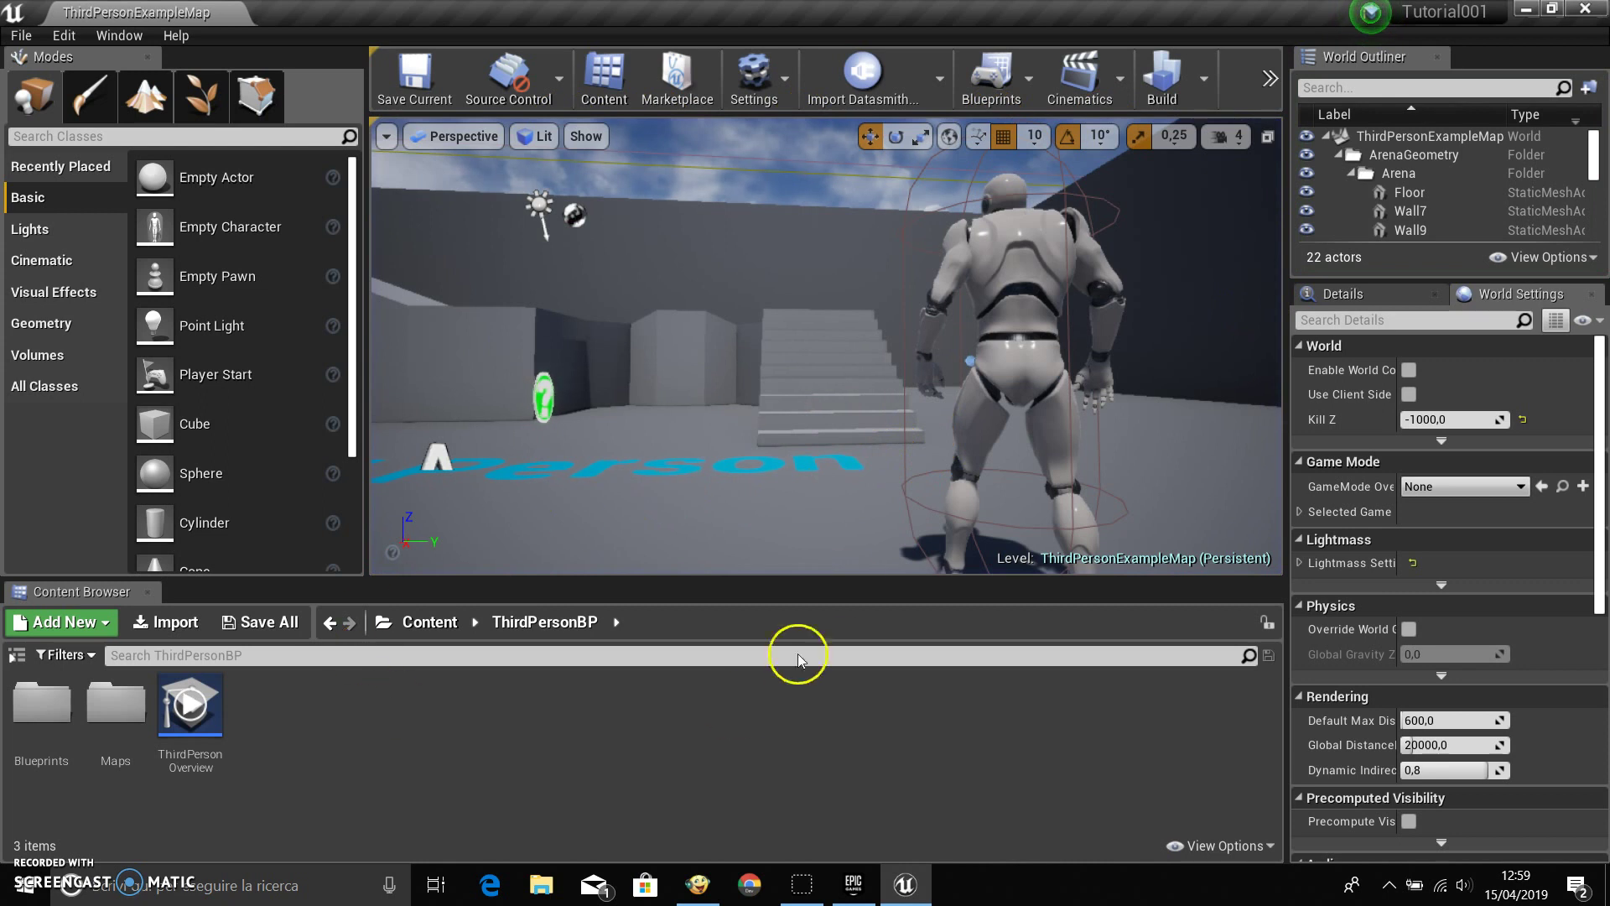
# Browse from the Content folder into StarterContent > Architecture in the Content Browser.
pyautogui.click(770, 331)
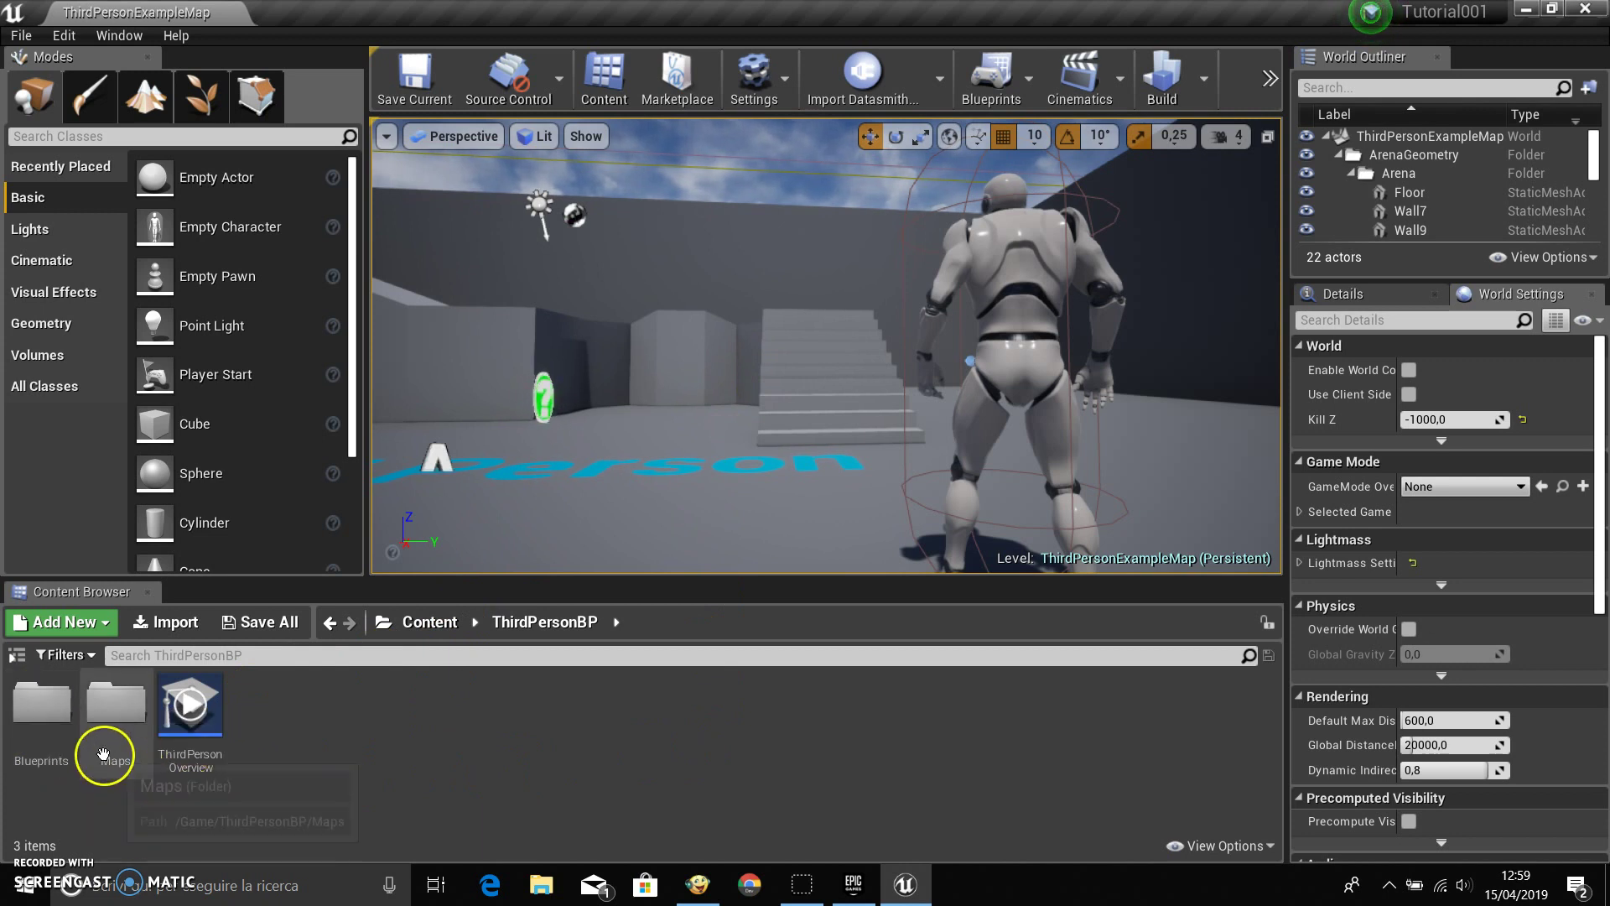
pyautogui.click(429, 623)
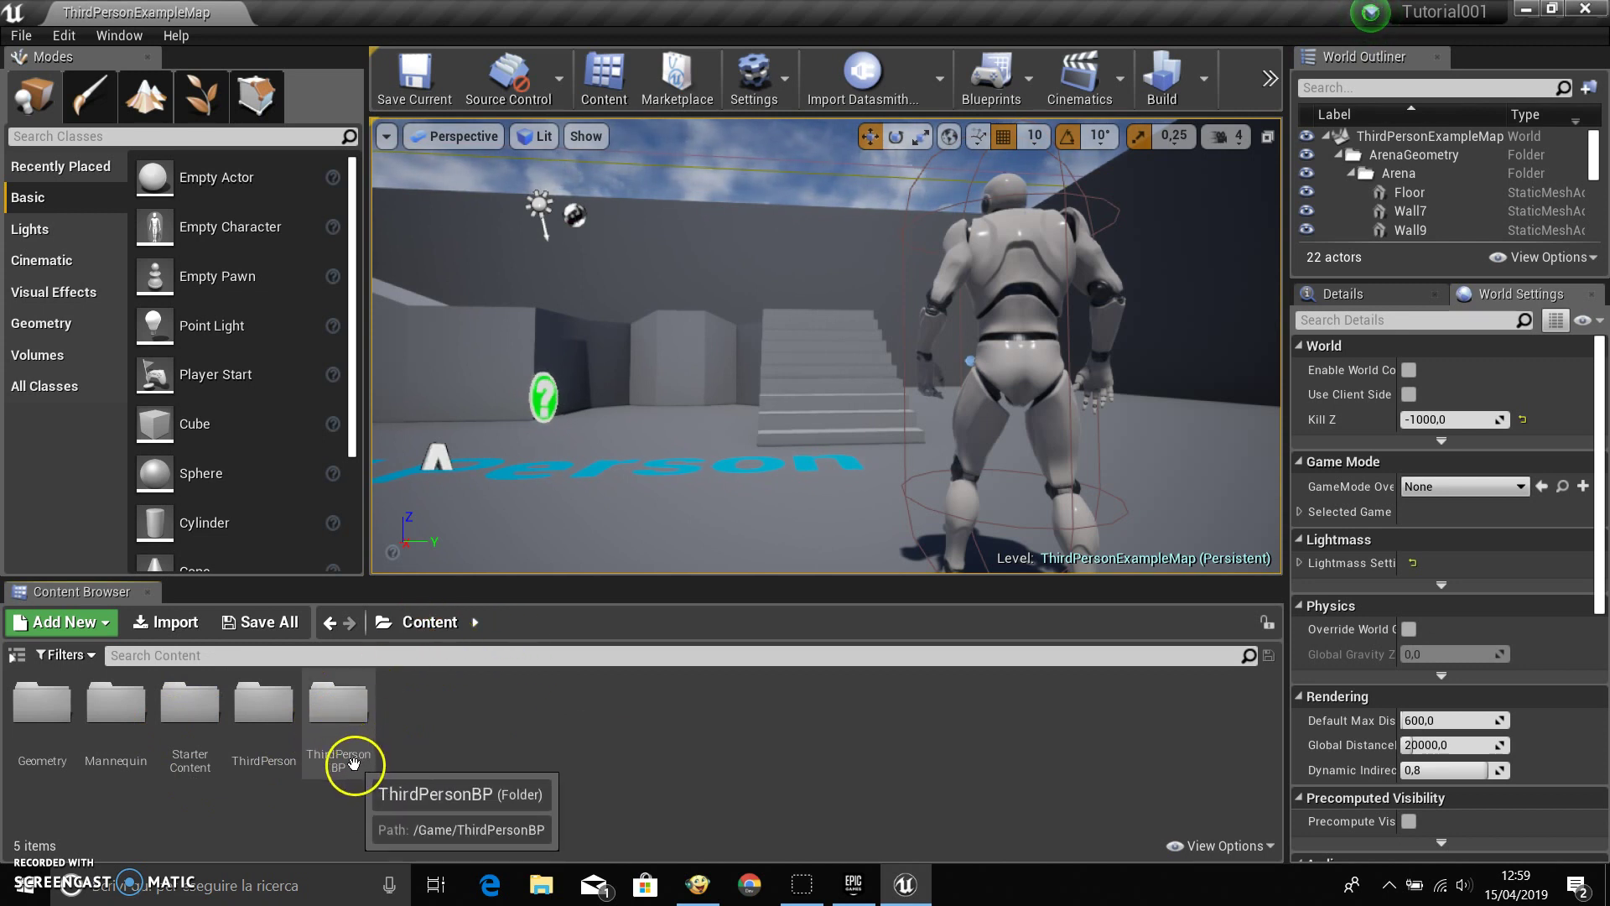
pyautogui.doubleClick(195, 743)
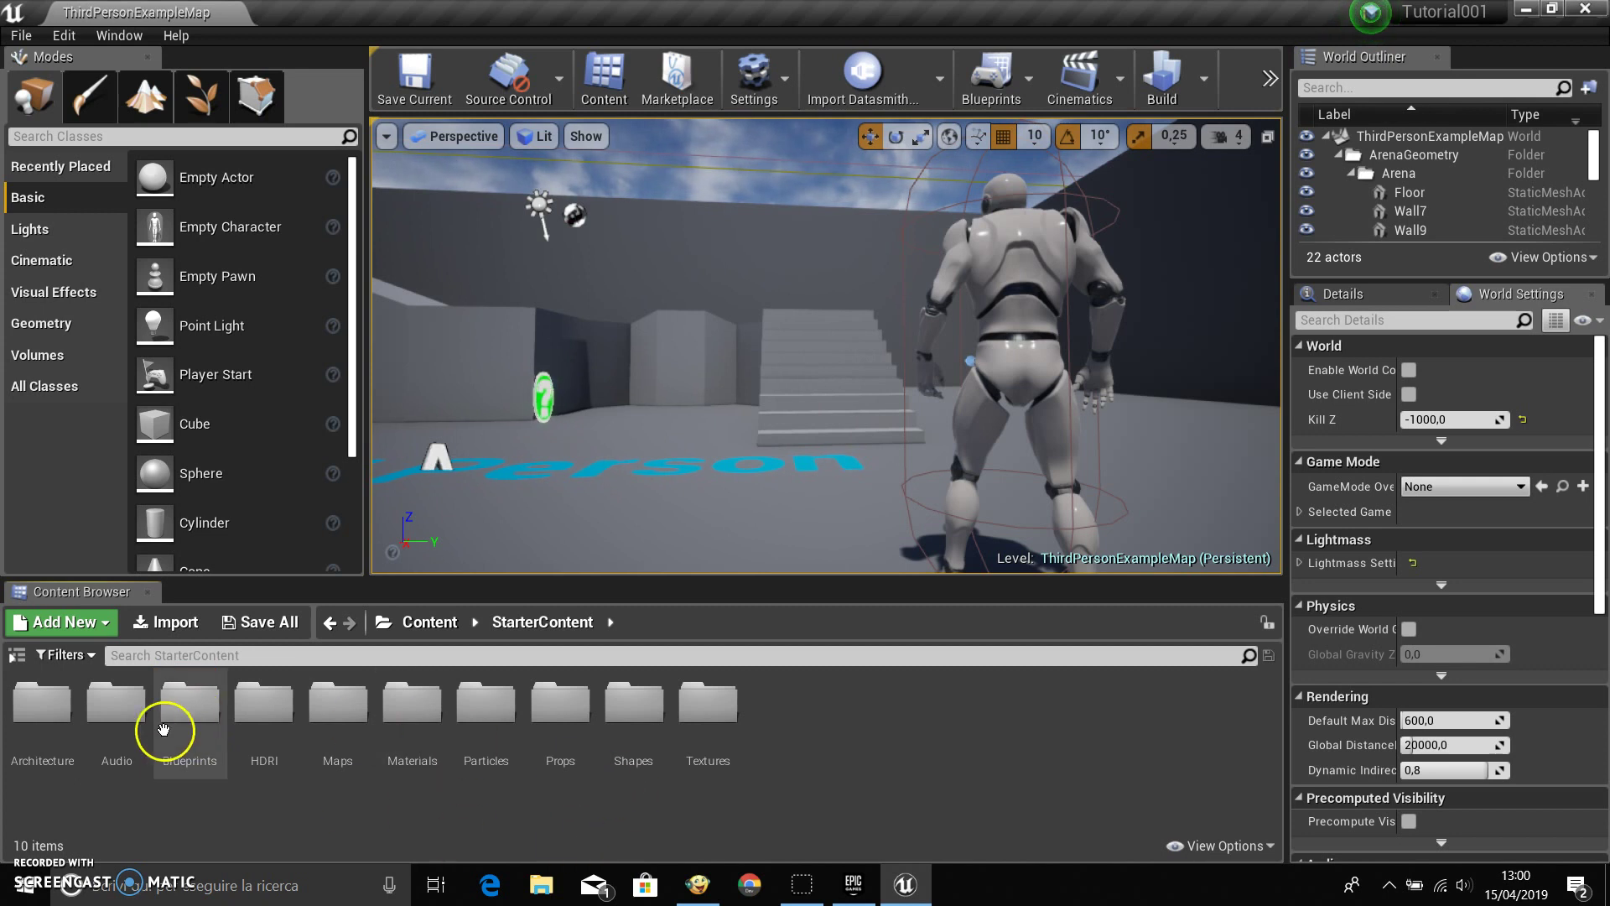
pyautogui.doubleClick(51, 728)
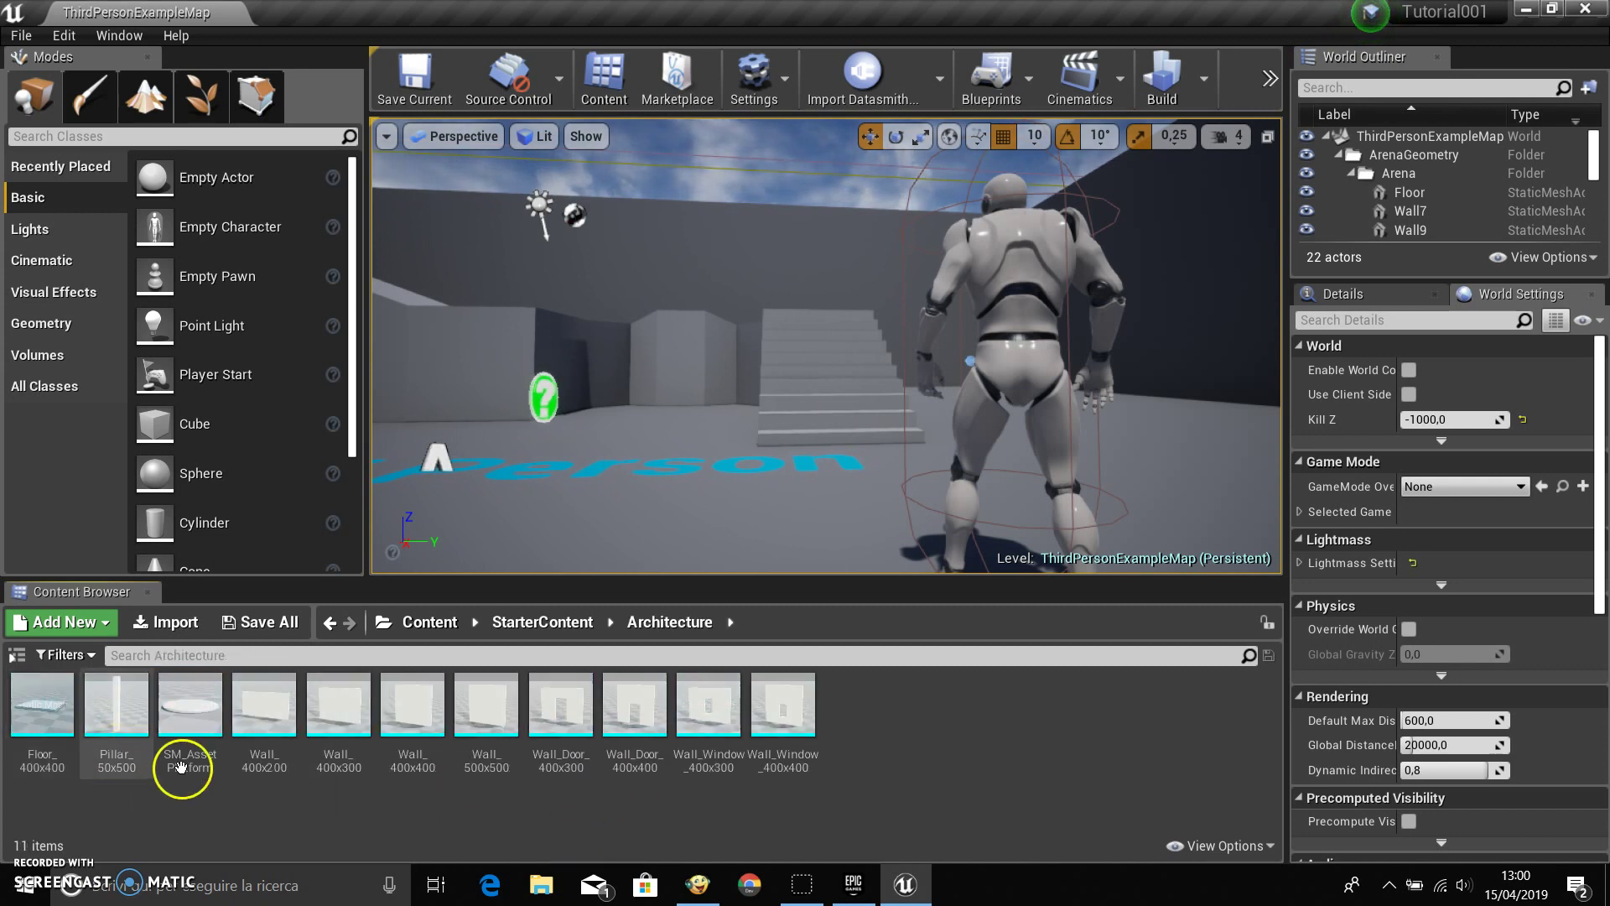
# Drag Pillar_50x500 into the level and drop it near the character.
pyautogui.click(130, 709)
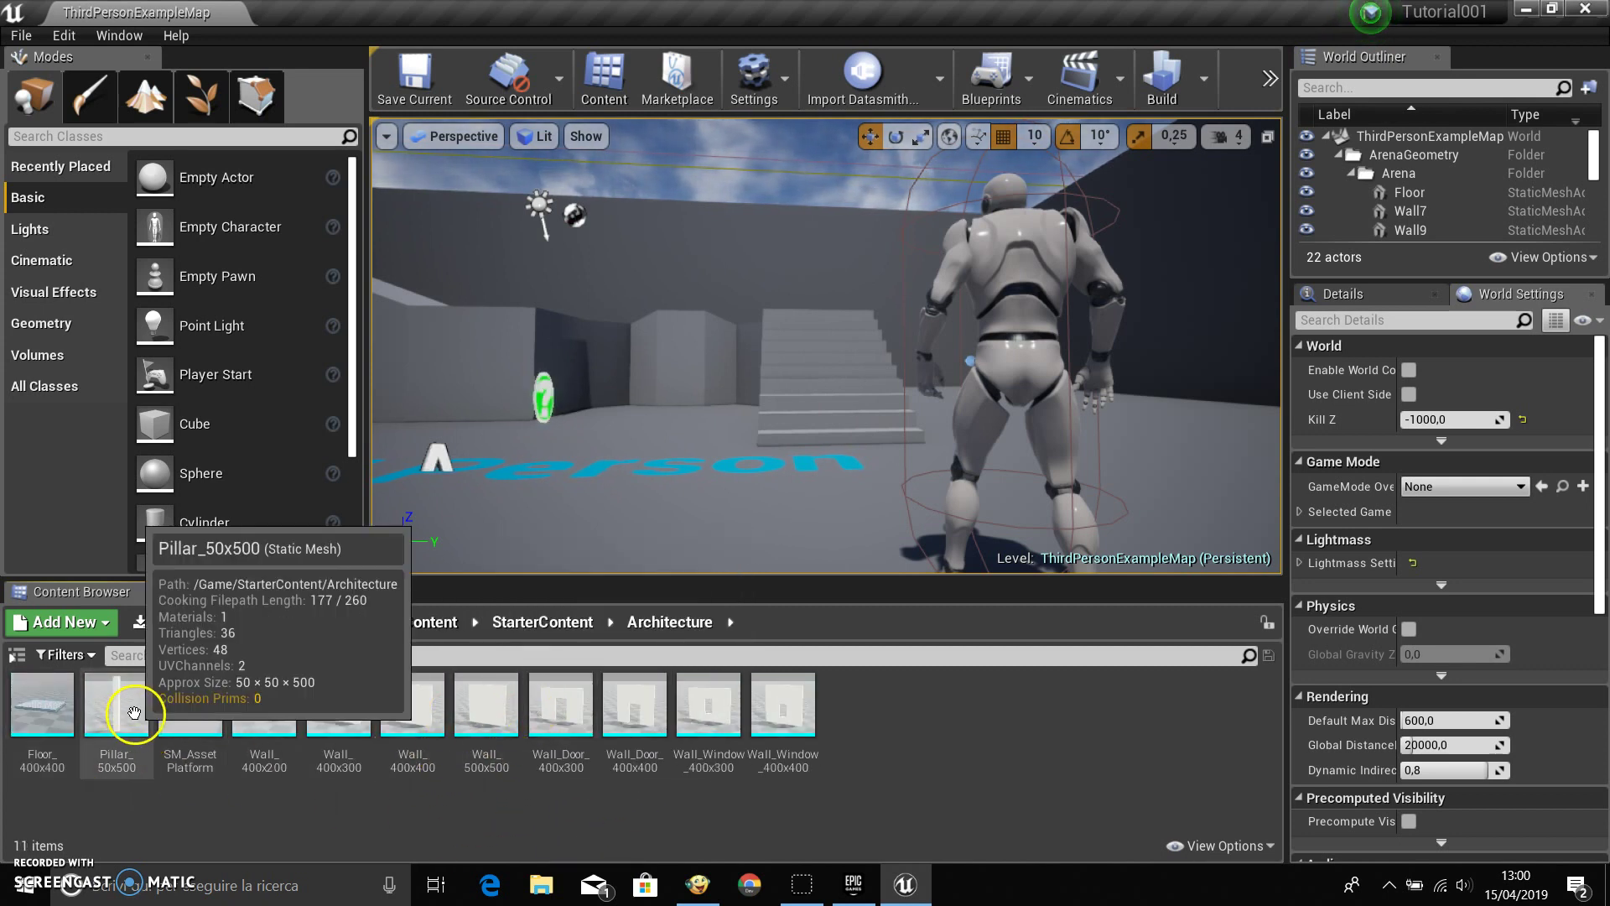
pyautogui.moveTo(281, 621); pyautogui.dragTo(679, 390)
pyautogui.moveTo(674, 400); pyautogui.dragTo(676, 520)
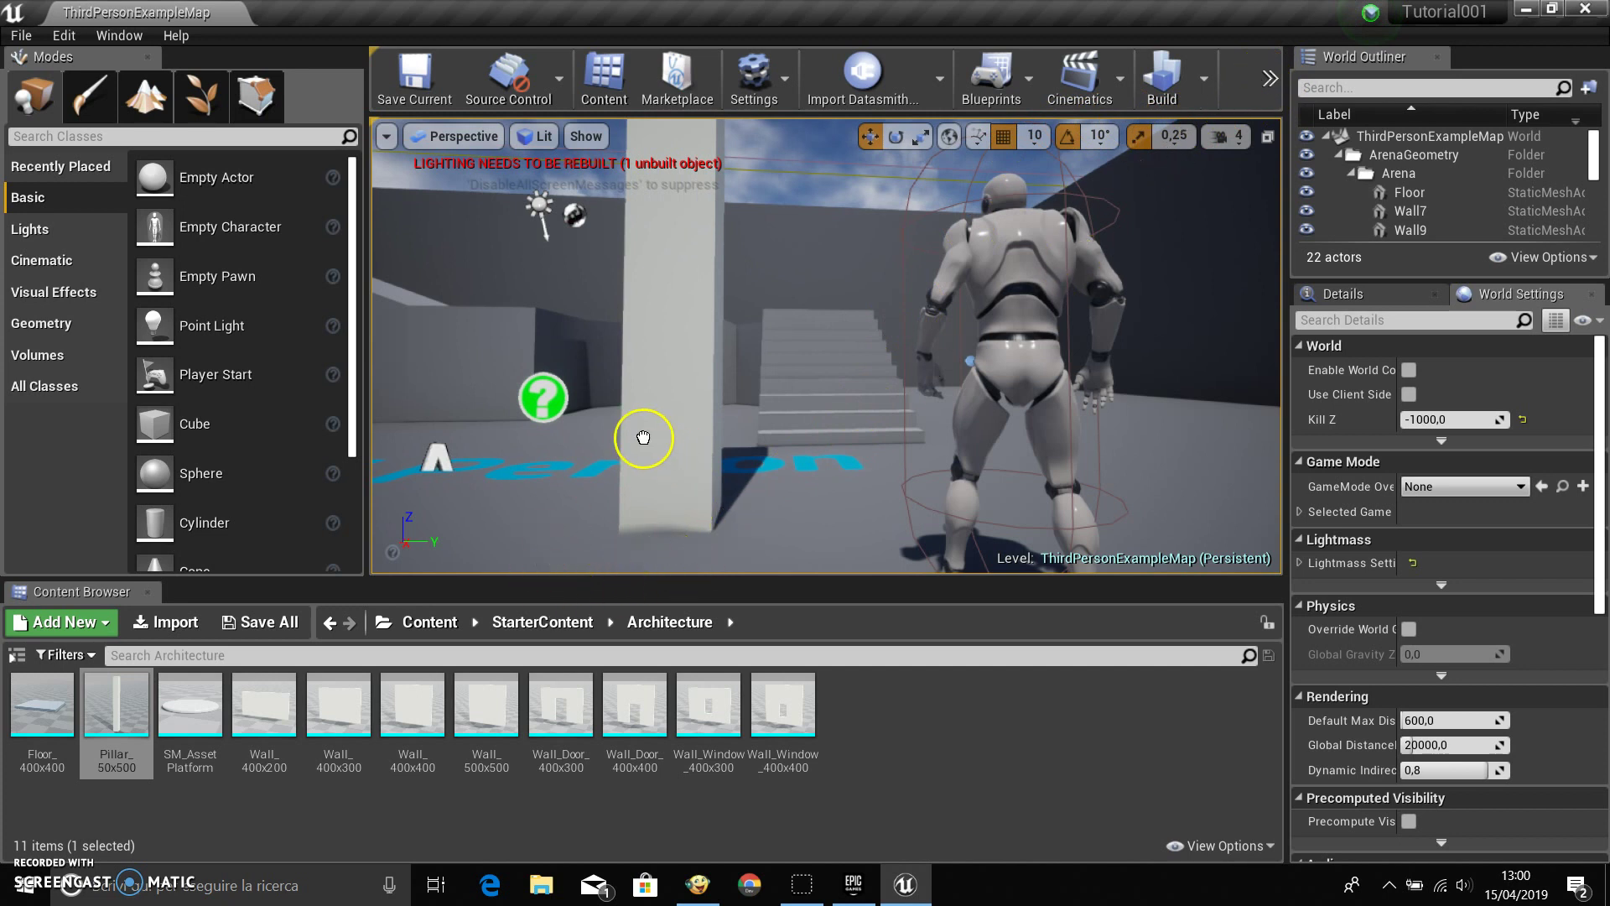
pyautogui.moveTo(643, 437); pyautogui.dragTo(731, 436)
# Move the viewport camera around to view the pillar, character and stairs.
pyautogui.moveTo(682, 292); pyautogui.dragTo(676, 300)
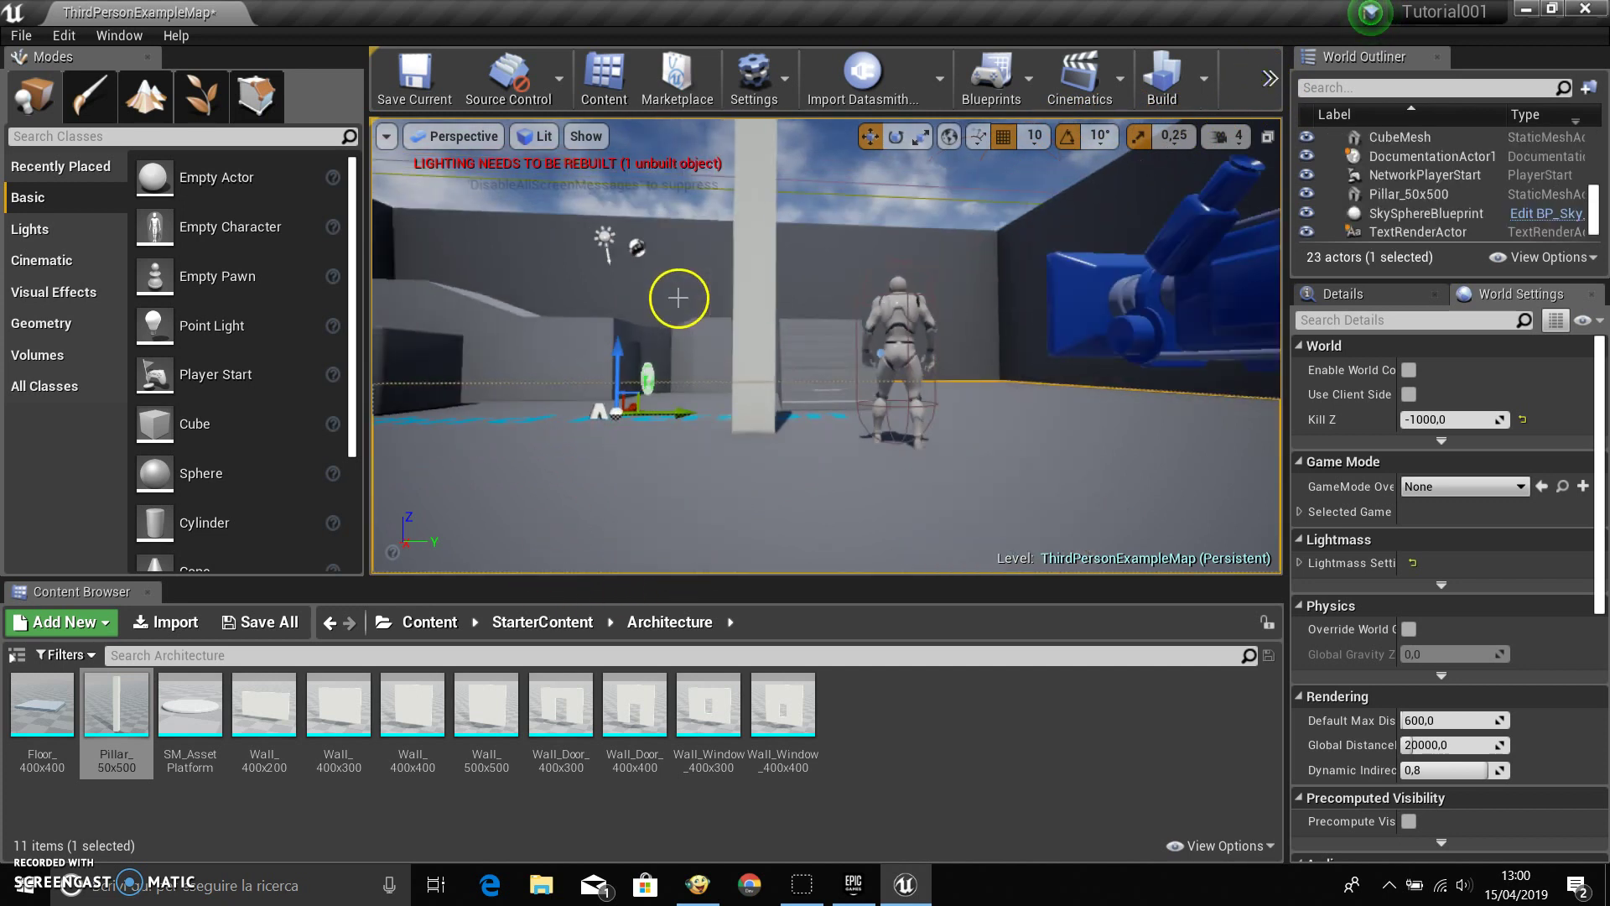
pyautogui.scroll(-3, 674, 300)
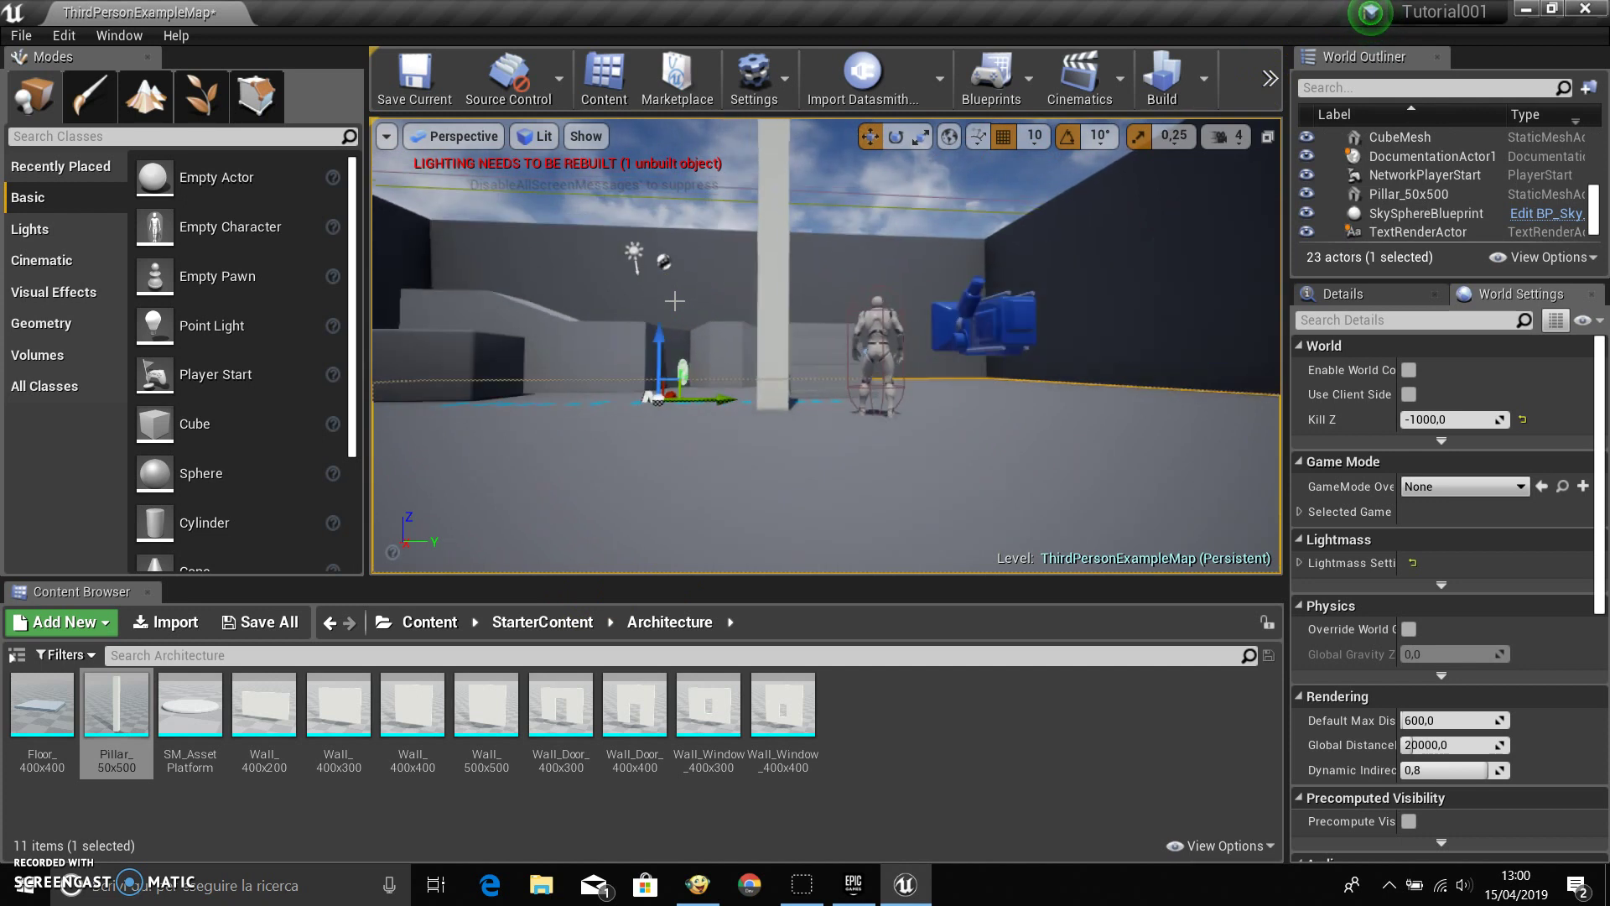
pyautogui.scroll(3, 674, 300)
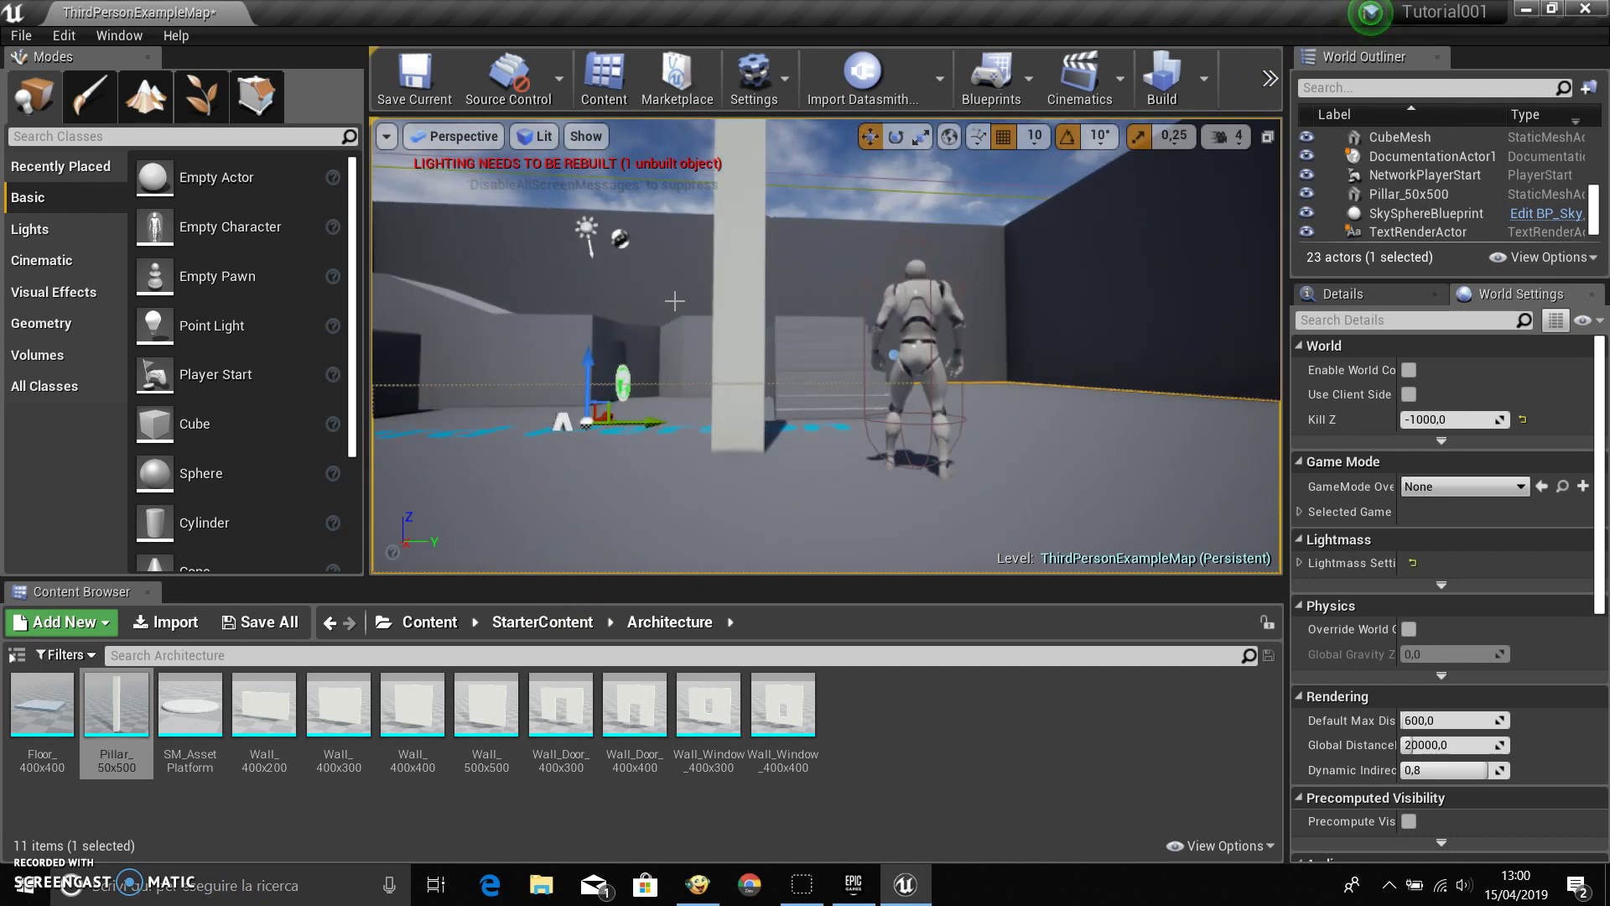
pyautogui.scroll(-3, 674, 300)
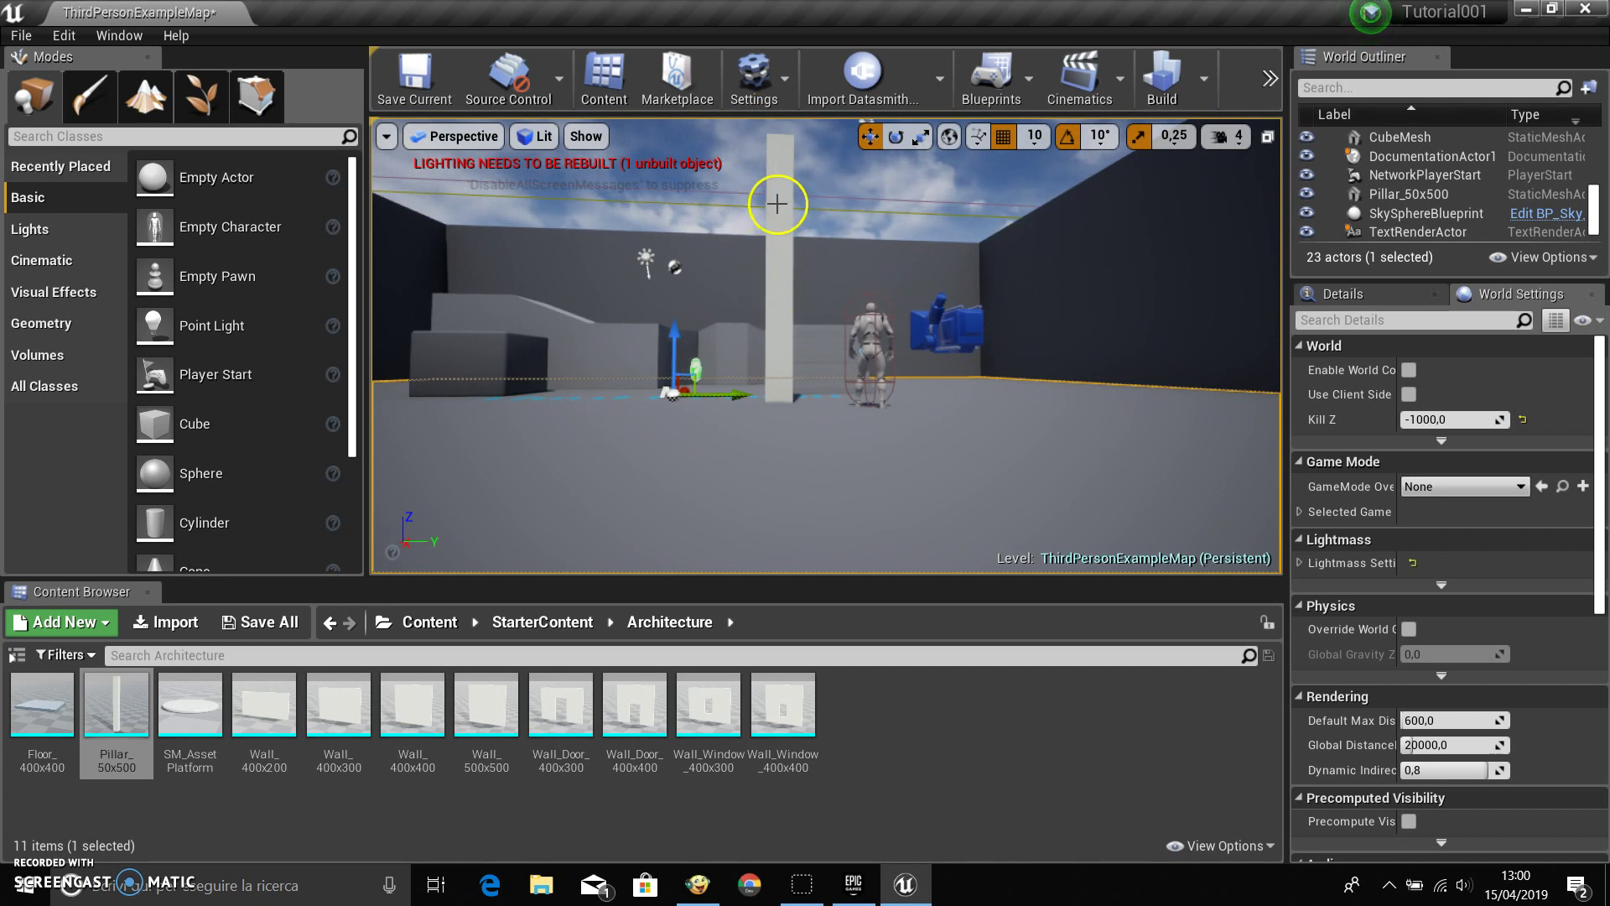
pyautogui.moveTo(885, 355); pyautogui.dragTo(915, 343)
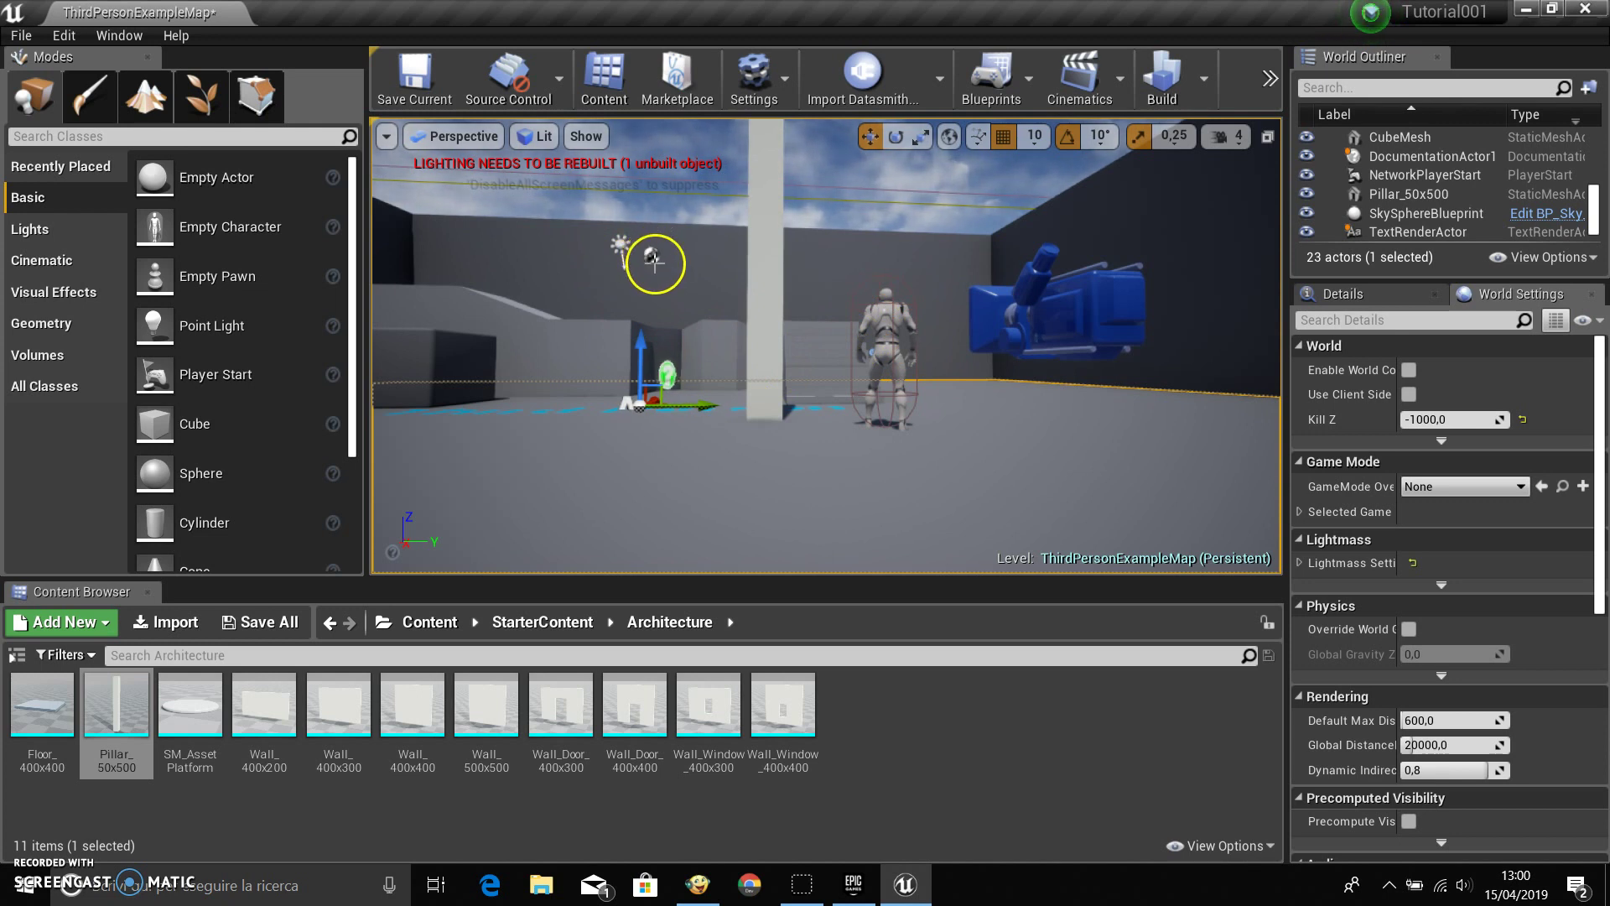
pyautogui.moveTo(655, 263); pyautogui.dragTo(658, 270)
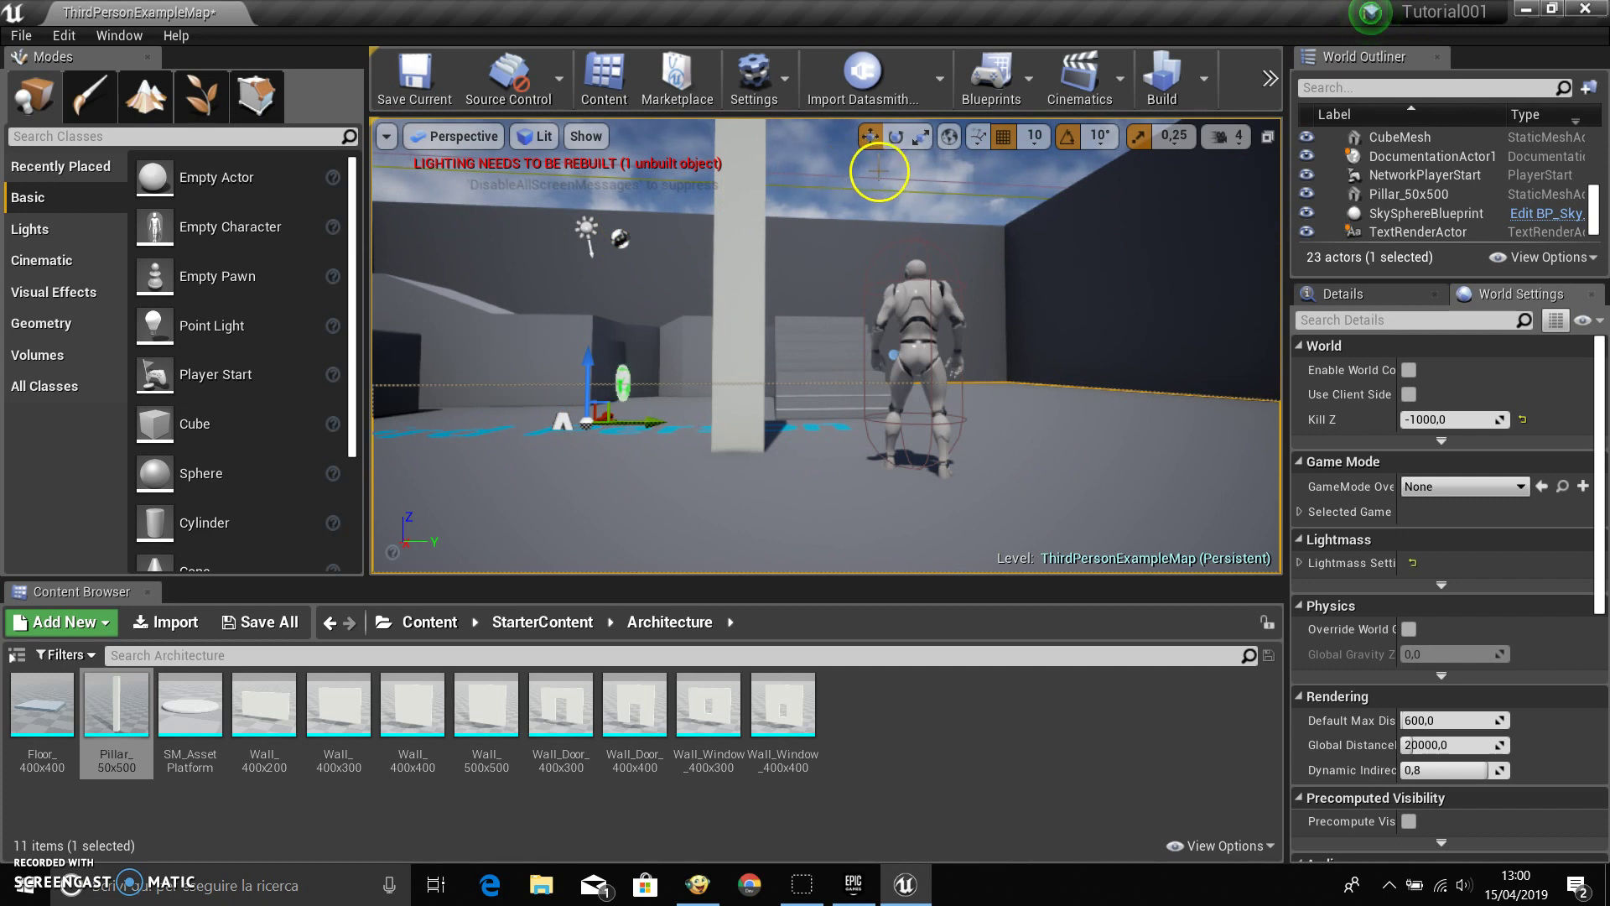
pyautogui.moveTo(869, 202); pyautogui.dragTo(865, 206)
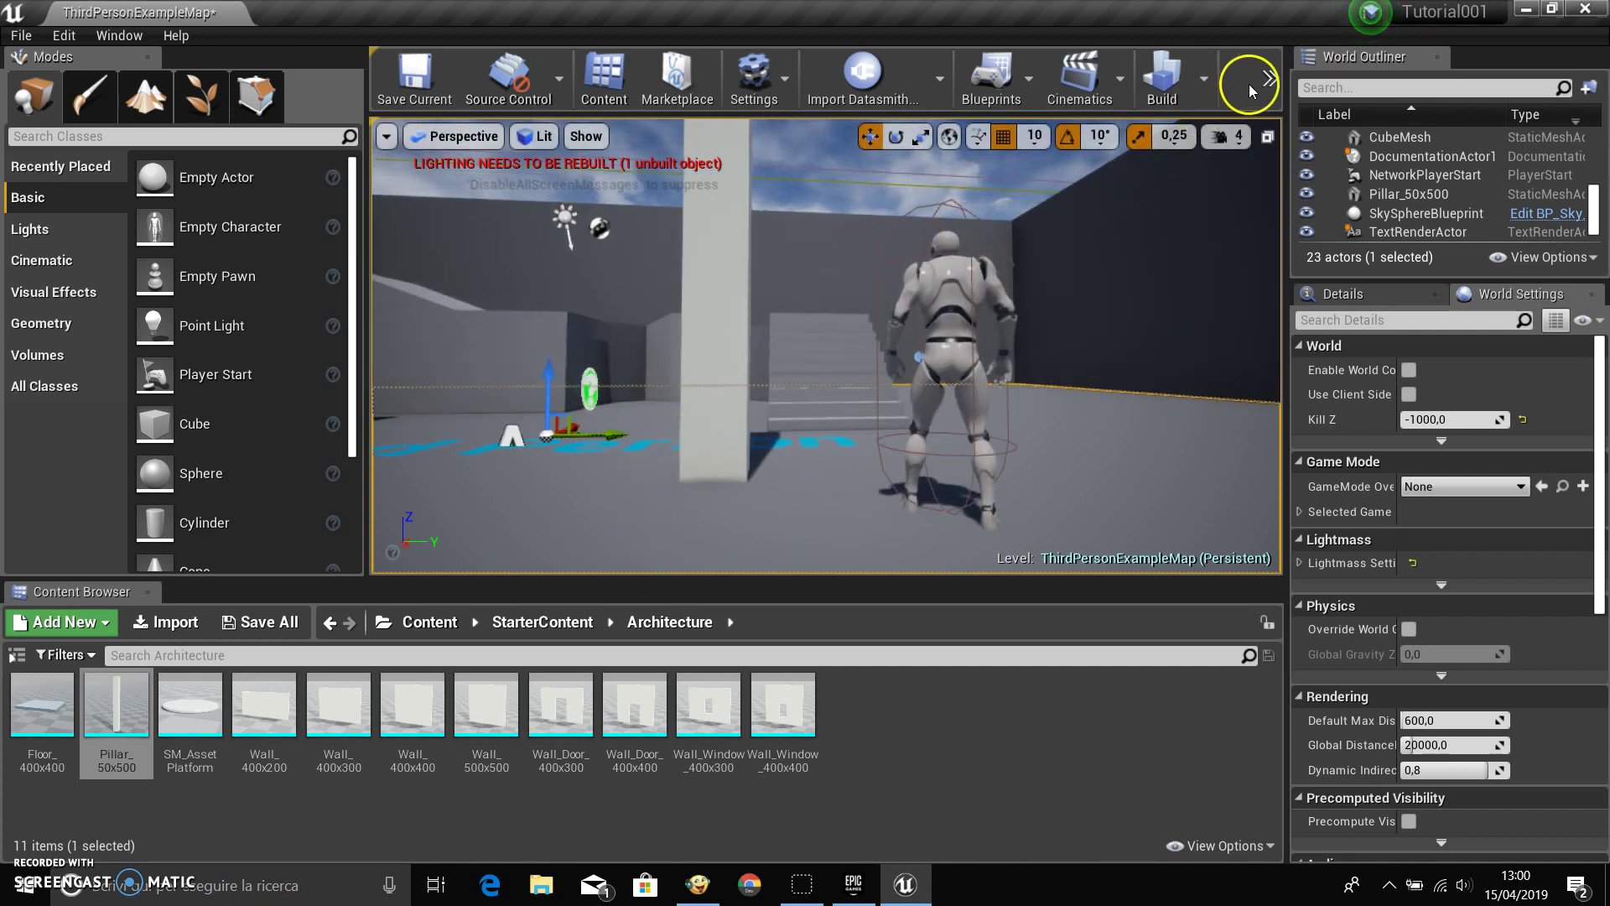
pyautogui.click(1271, 78)
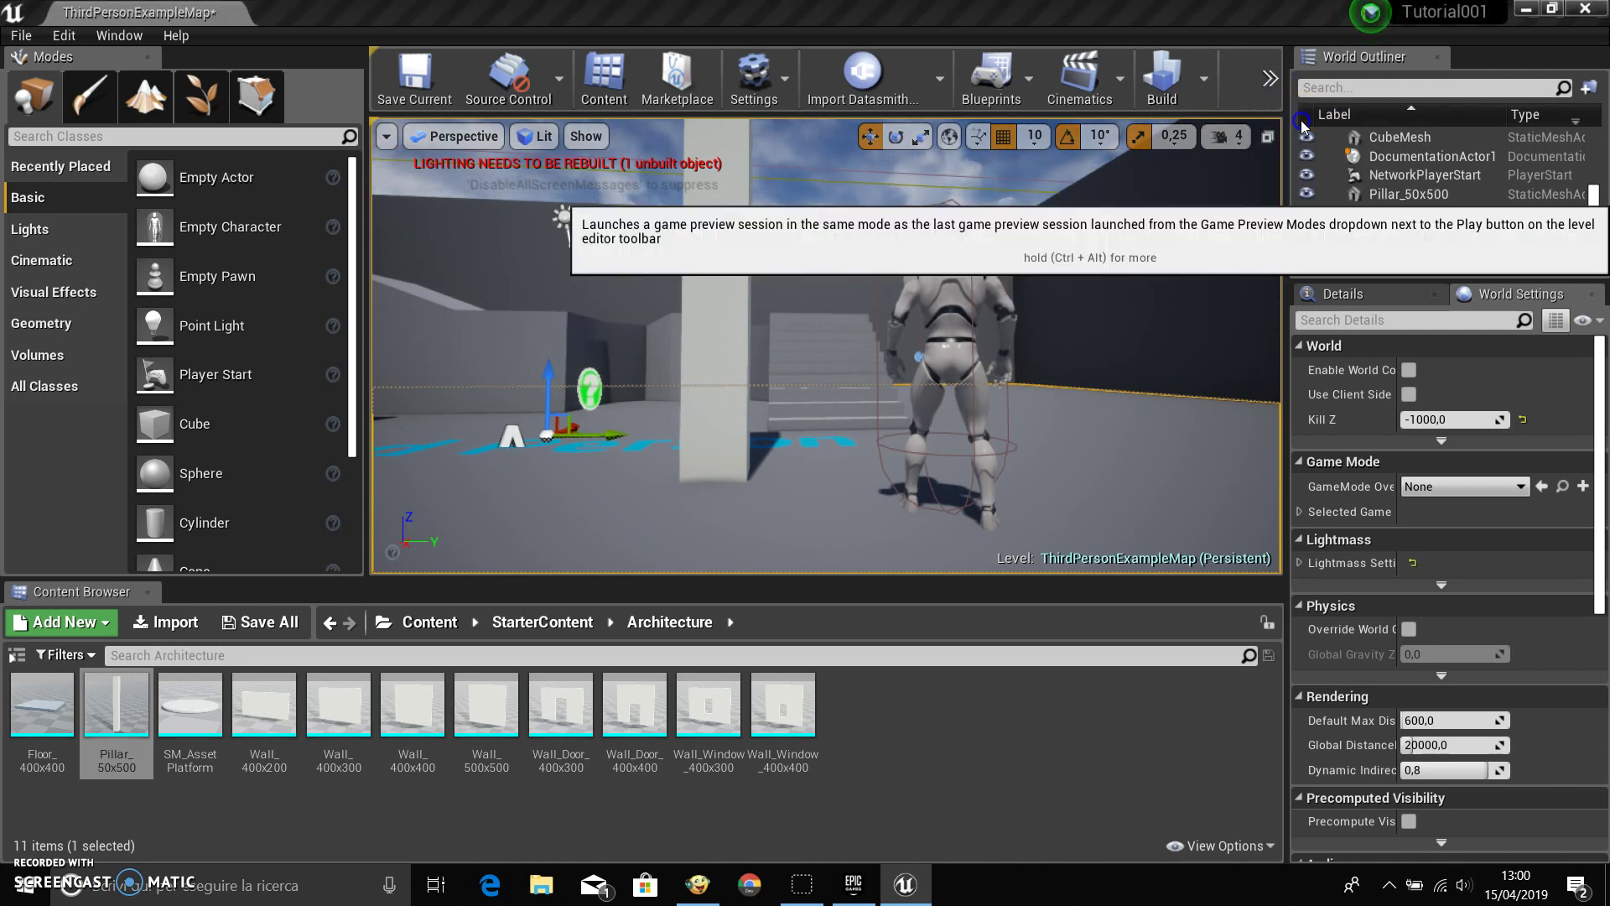
pyautogui.click(1300, 121)
pyautogui.click(708, 269)
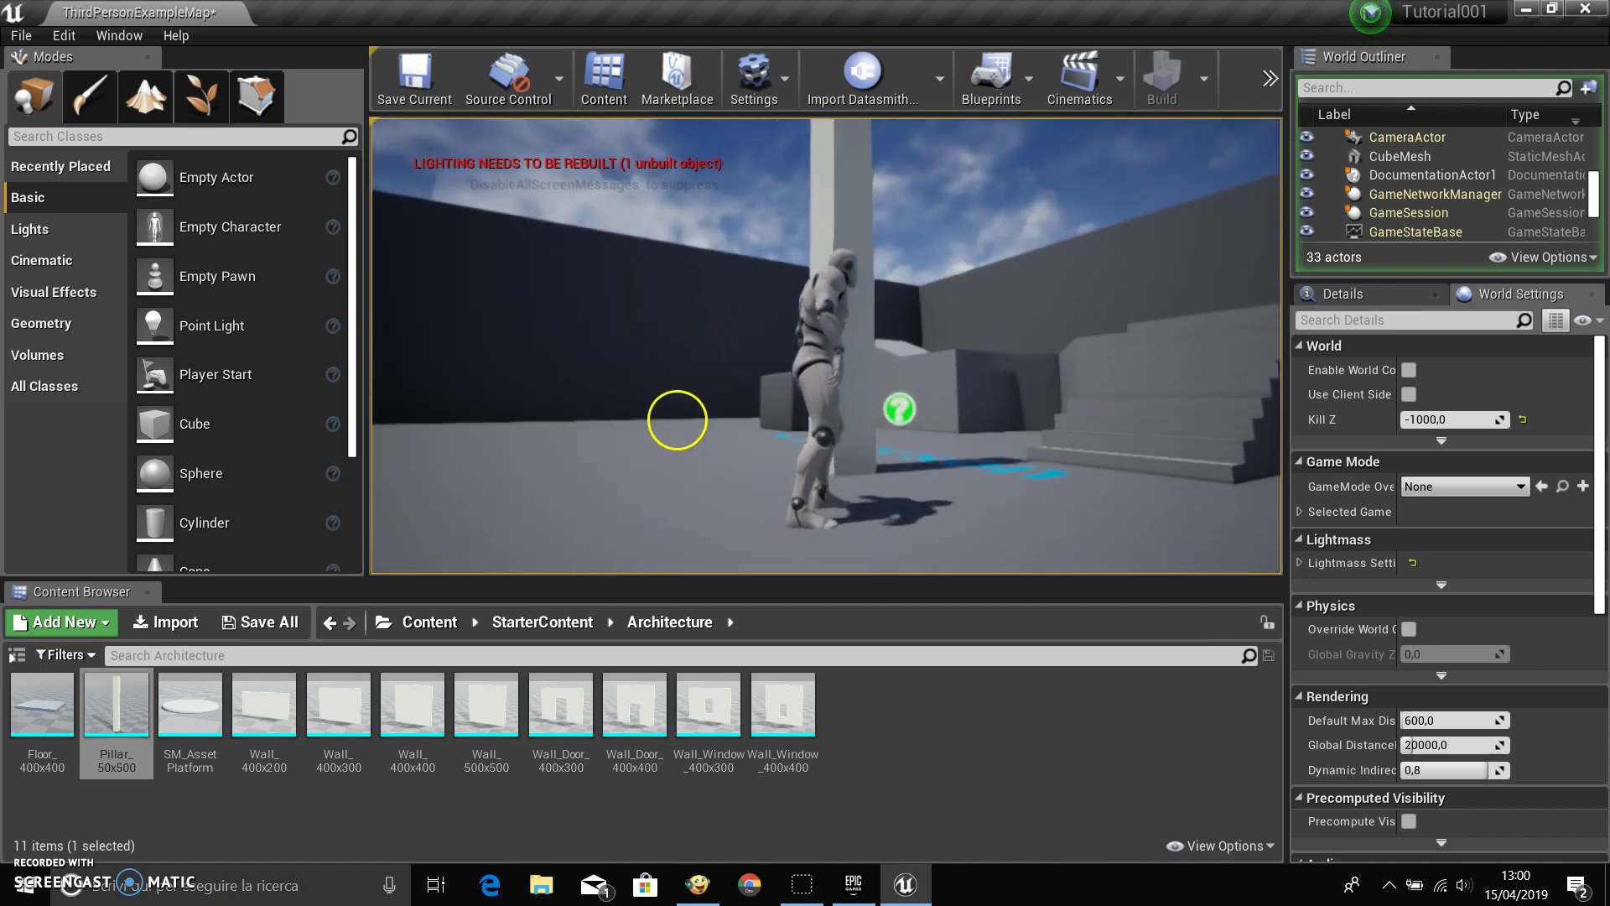
pyautogui.click(630, 573)
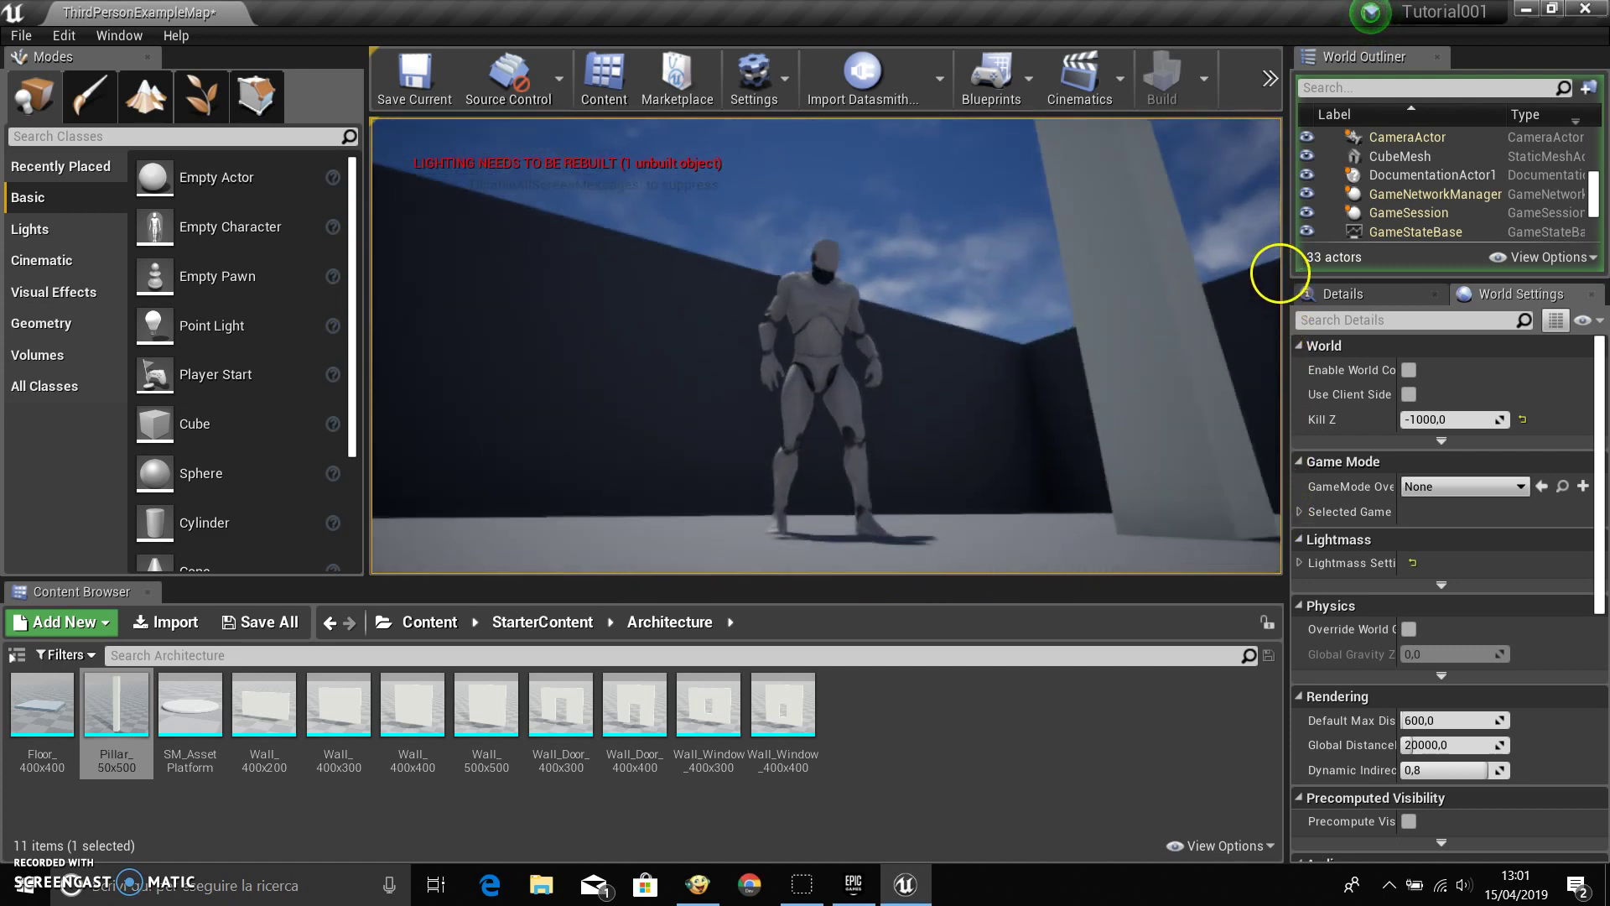
pyautogui.click(1114, 118)
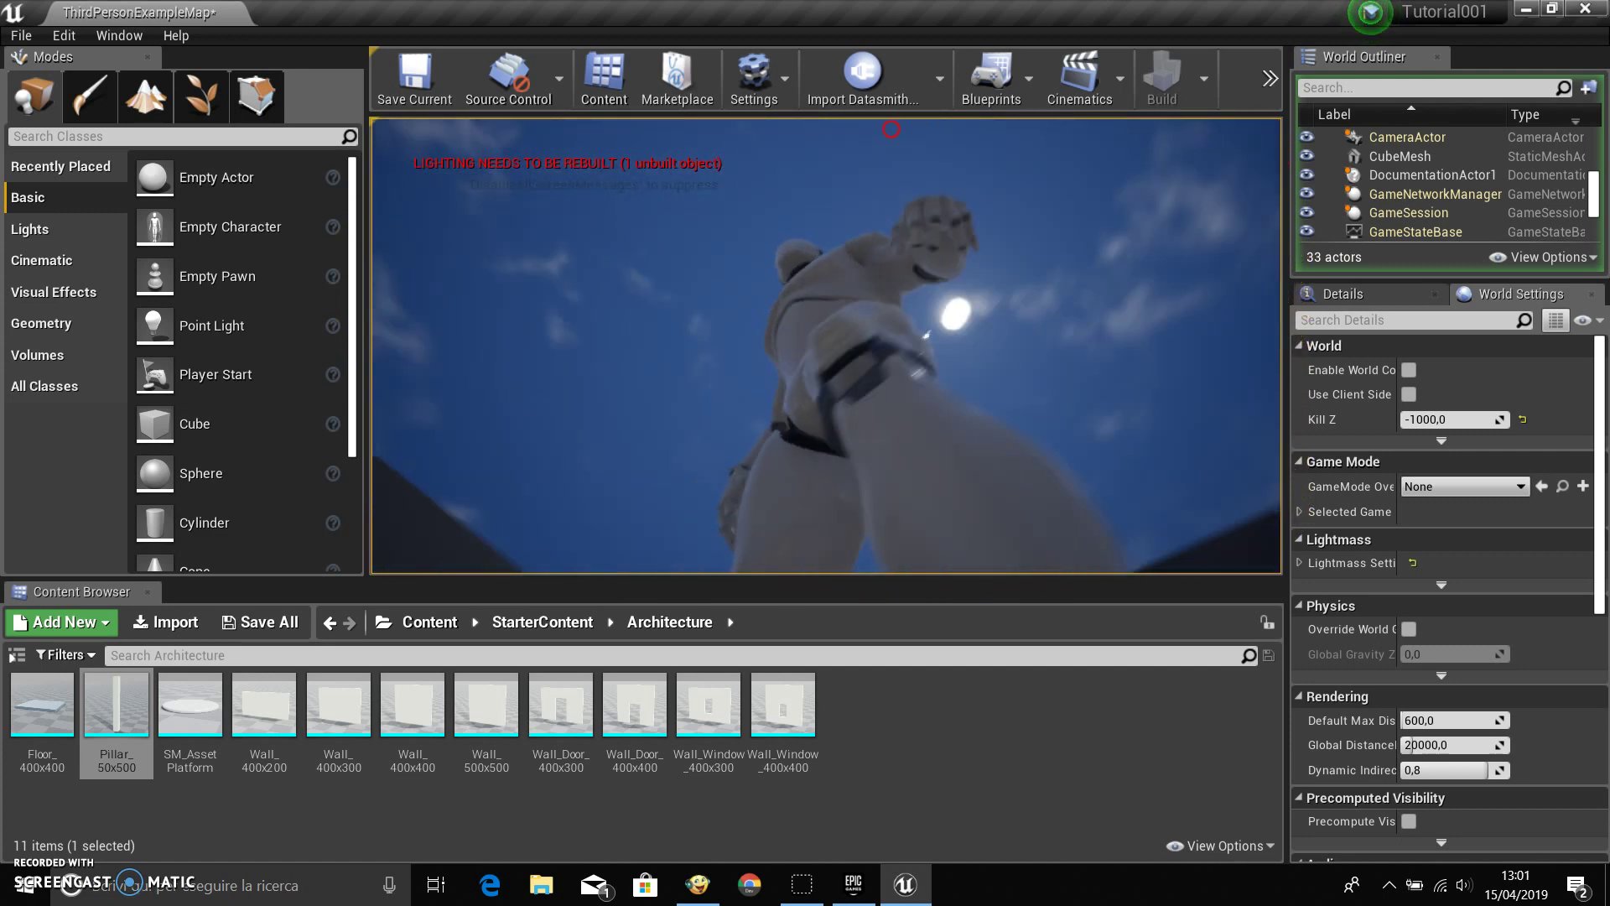
pyautogui.click(485, 334)
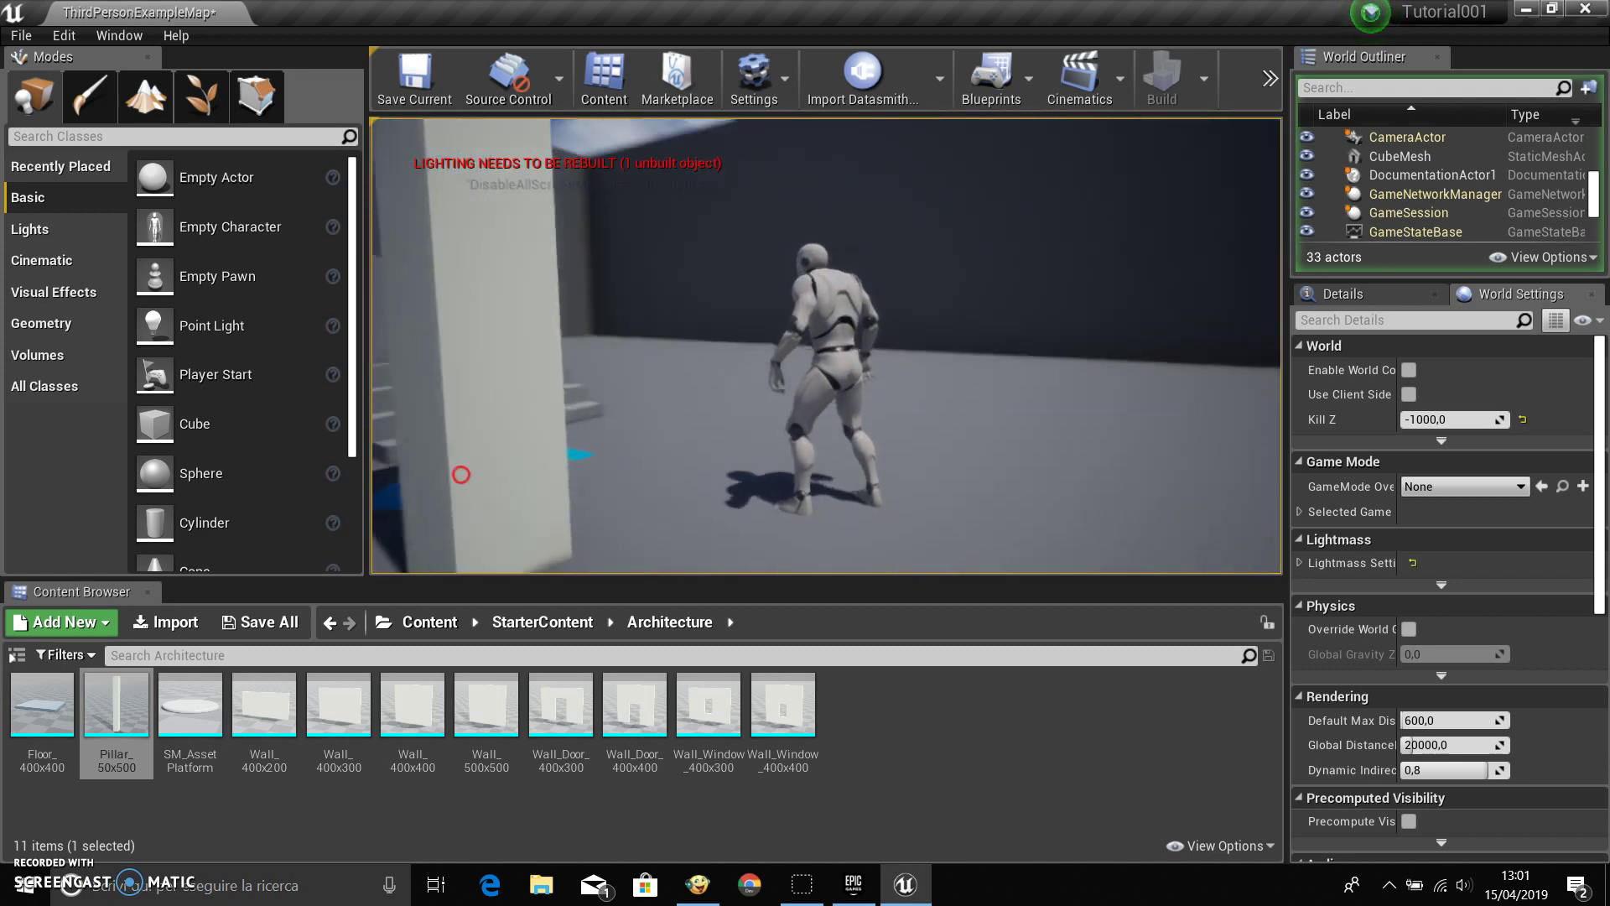
pyautogui.click(657, 497)
pyautogui.click(1240, 478)
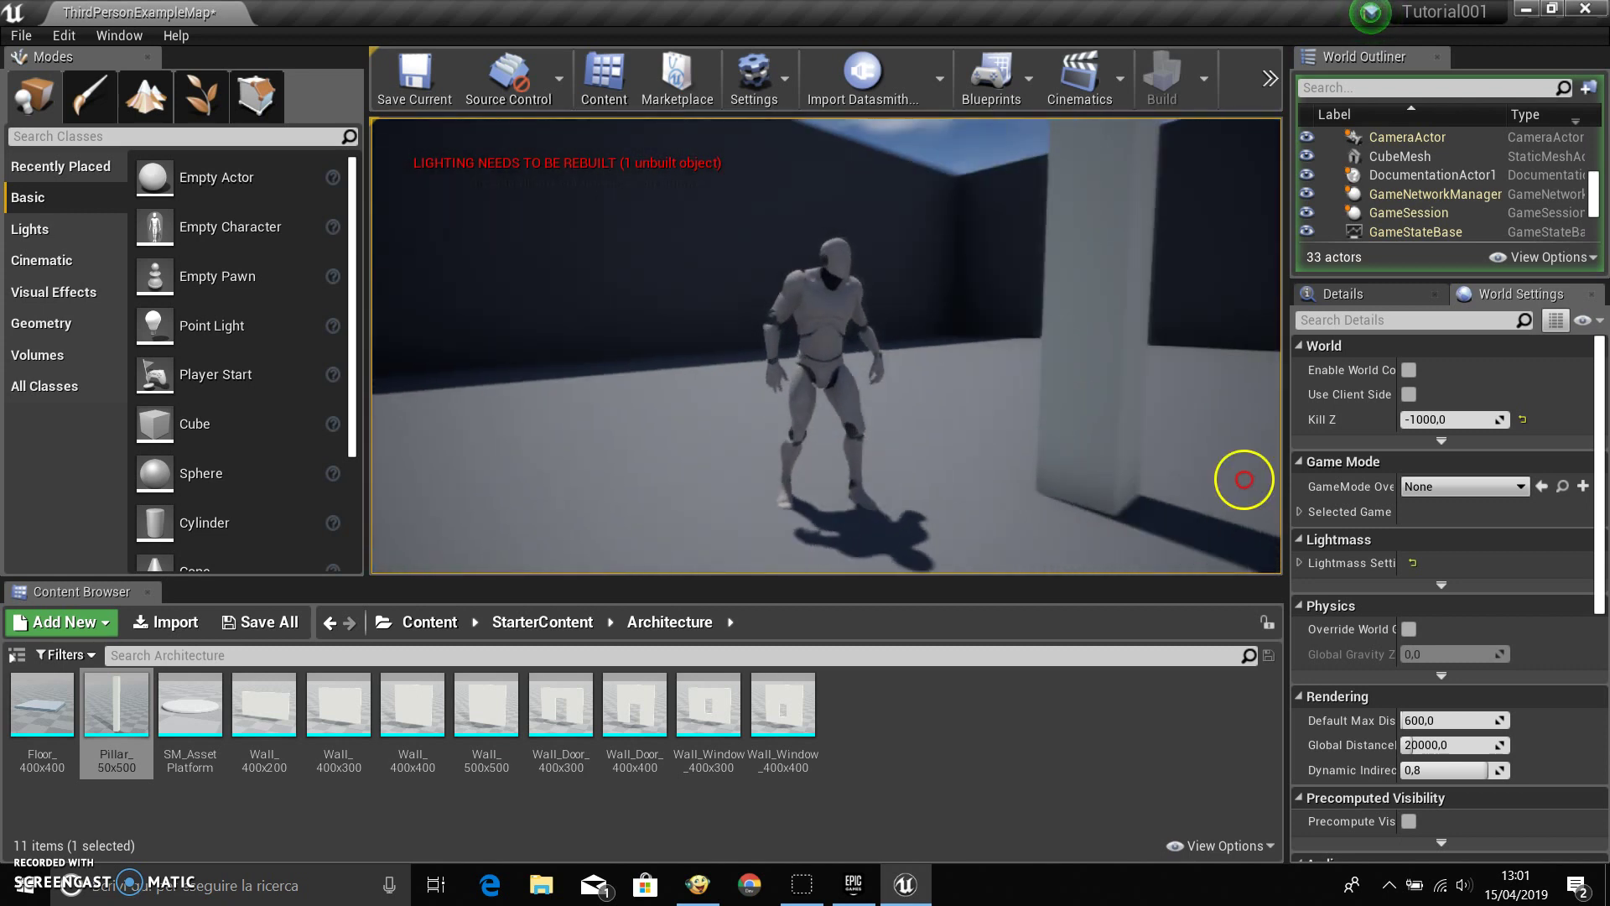
pyautogui.press('w')
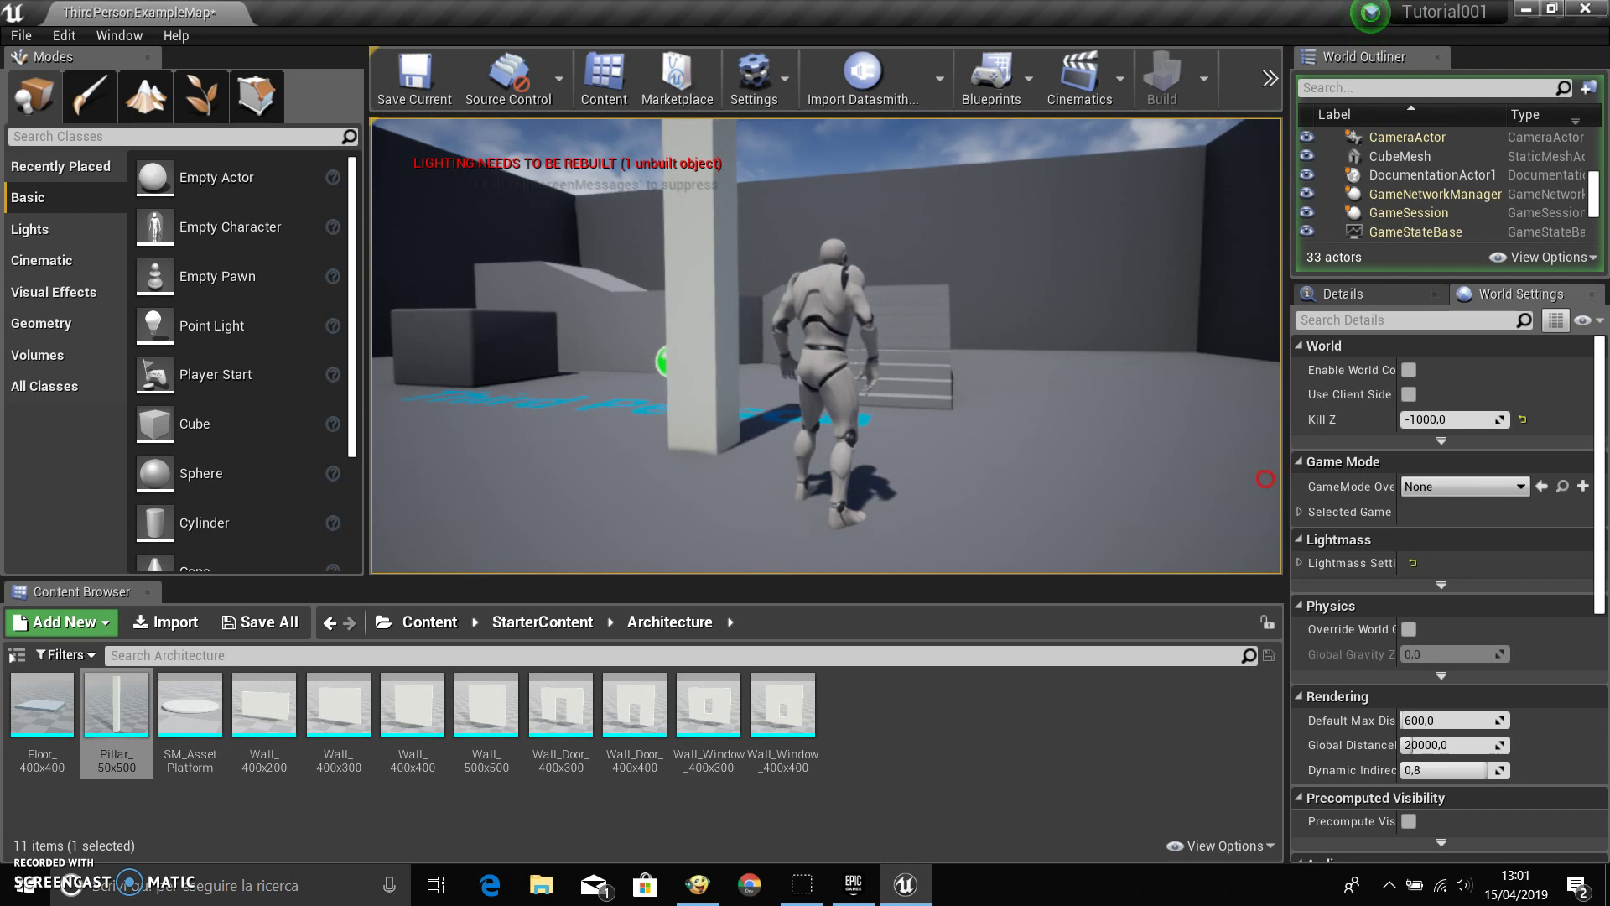
pyautogui.click(372, 437)
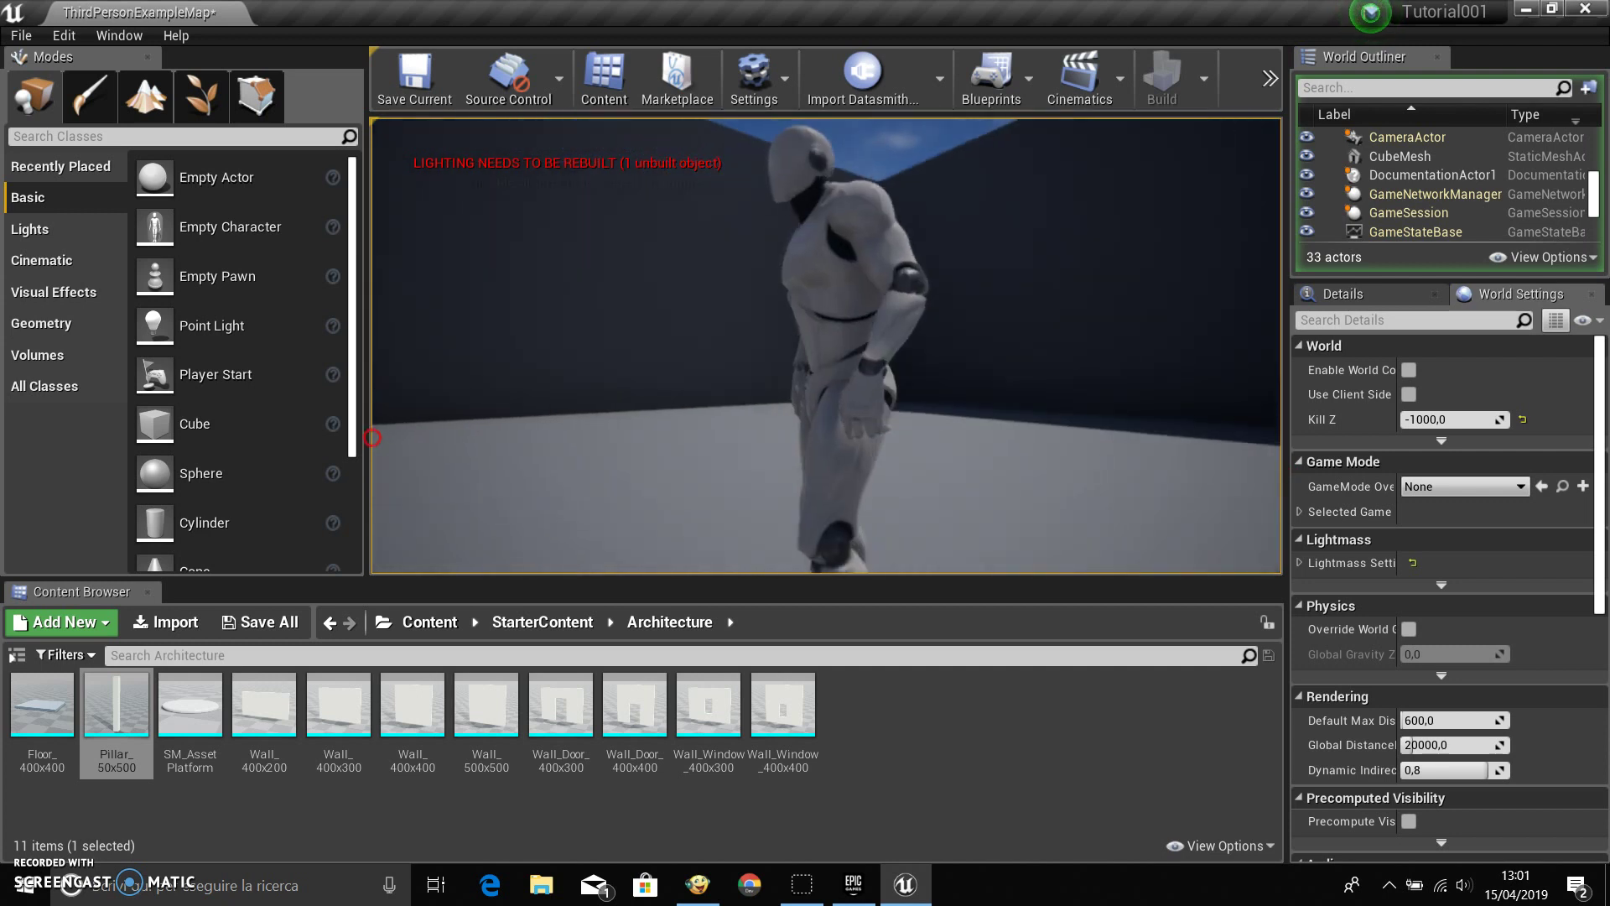
pyautogui.press('s')
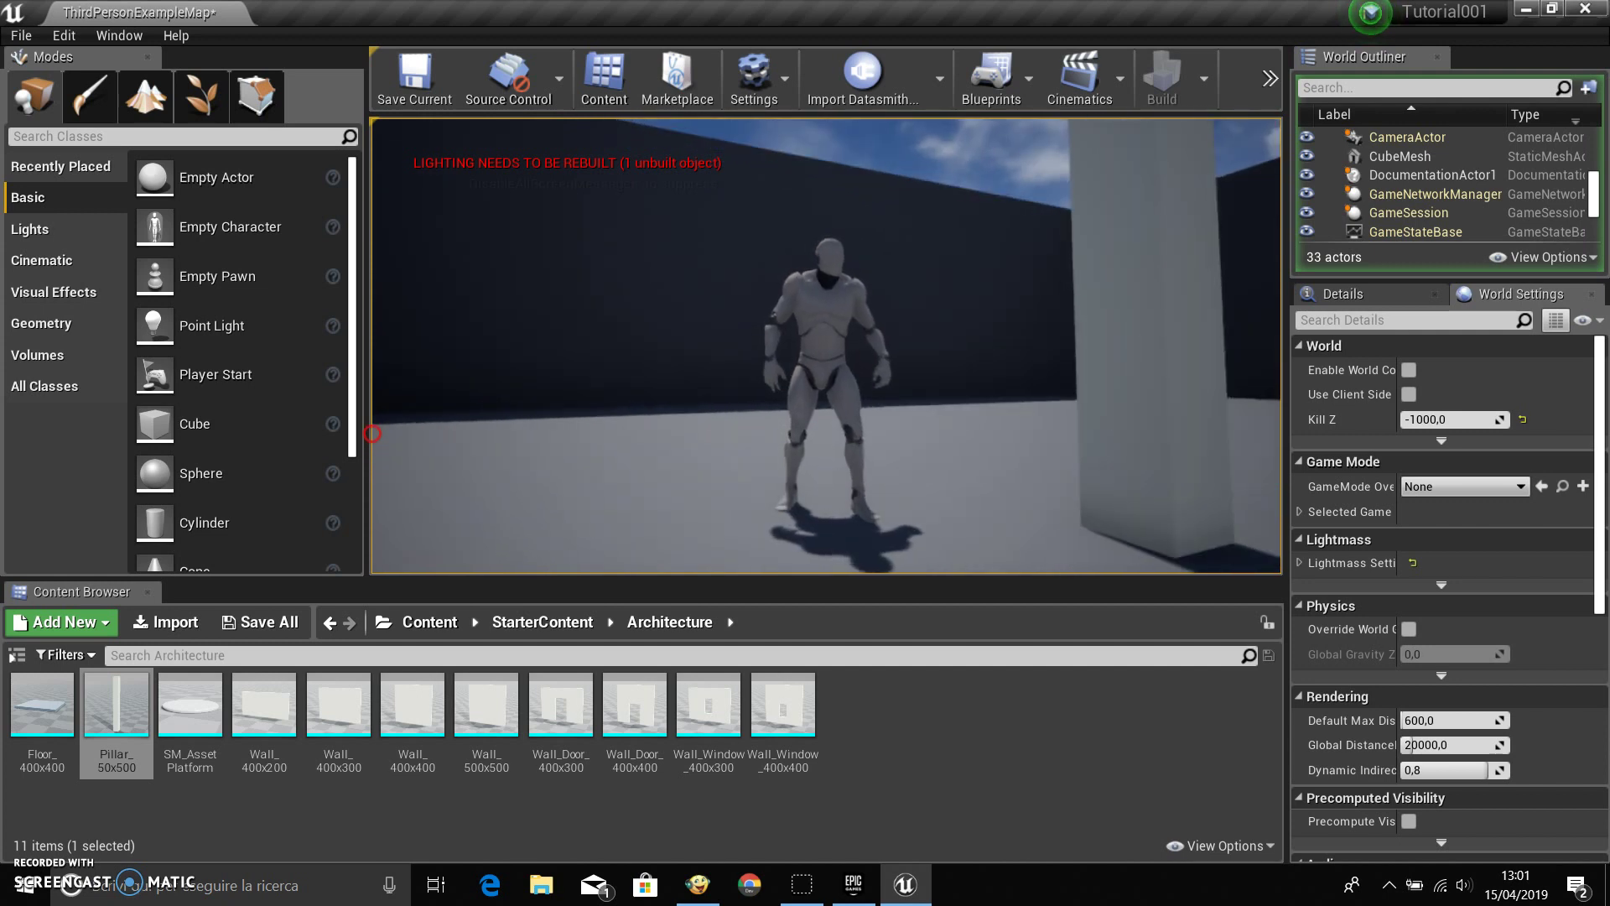
pyautogui.moveTo(372, 434)
pyautogui.mouseDown()
pyautogui.moveTo(1141, 414)
pyautogui.moveTo(1280, 353)
pyautogui.mouseUp()
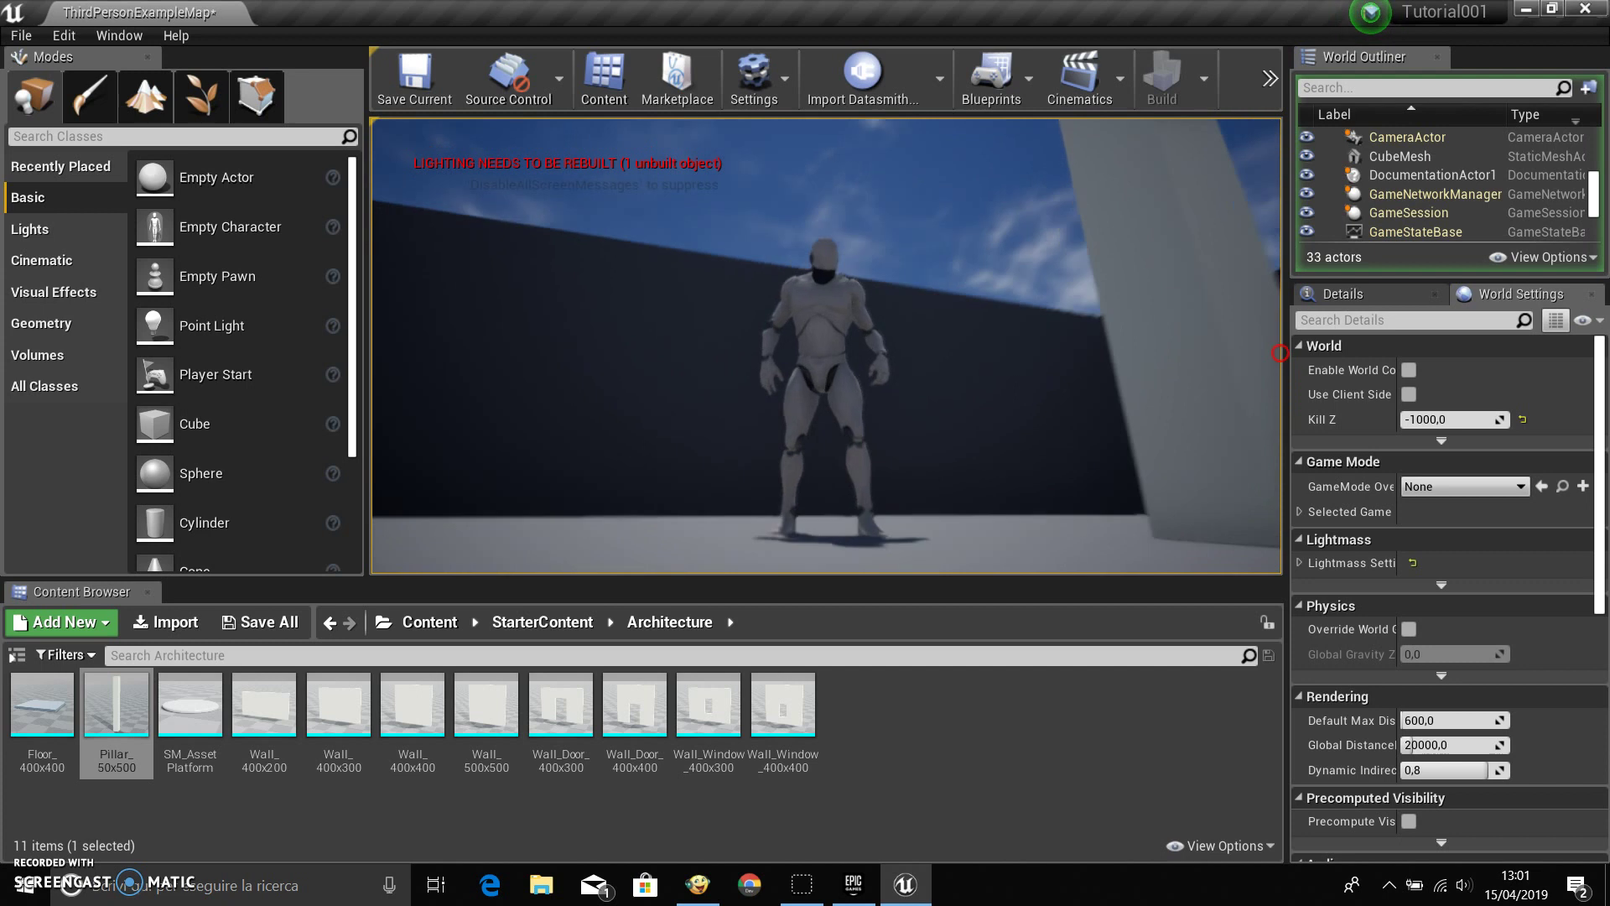
pyautogui.moveTo(1280, 352); pyautogui.dragTo(1265, 209, button='right')
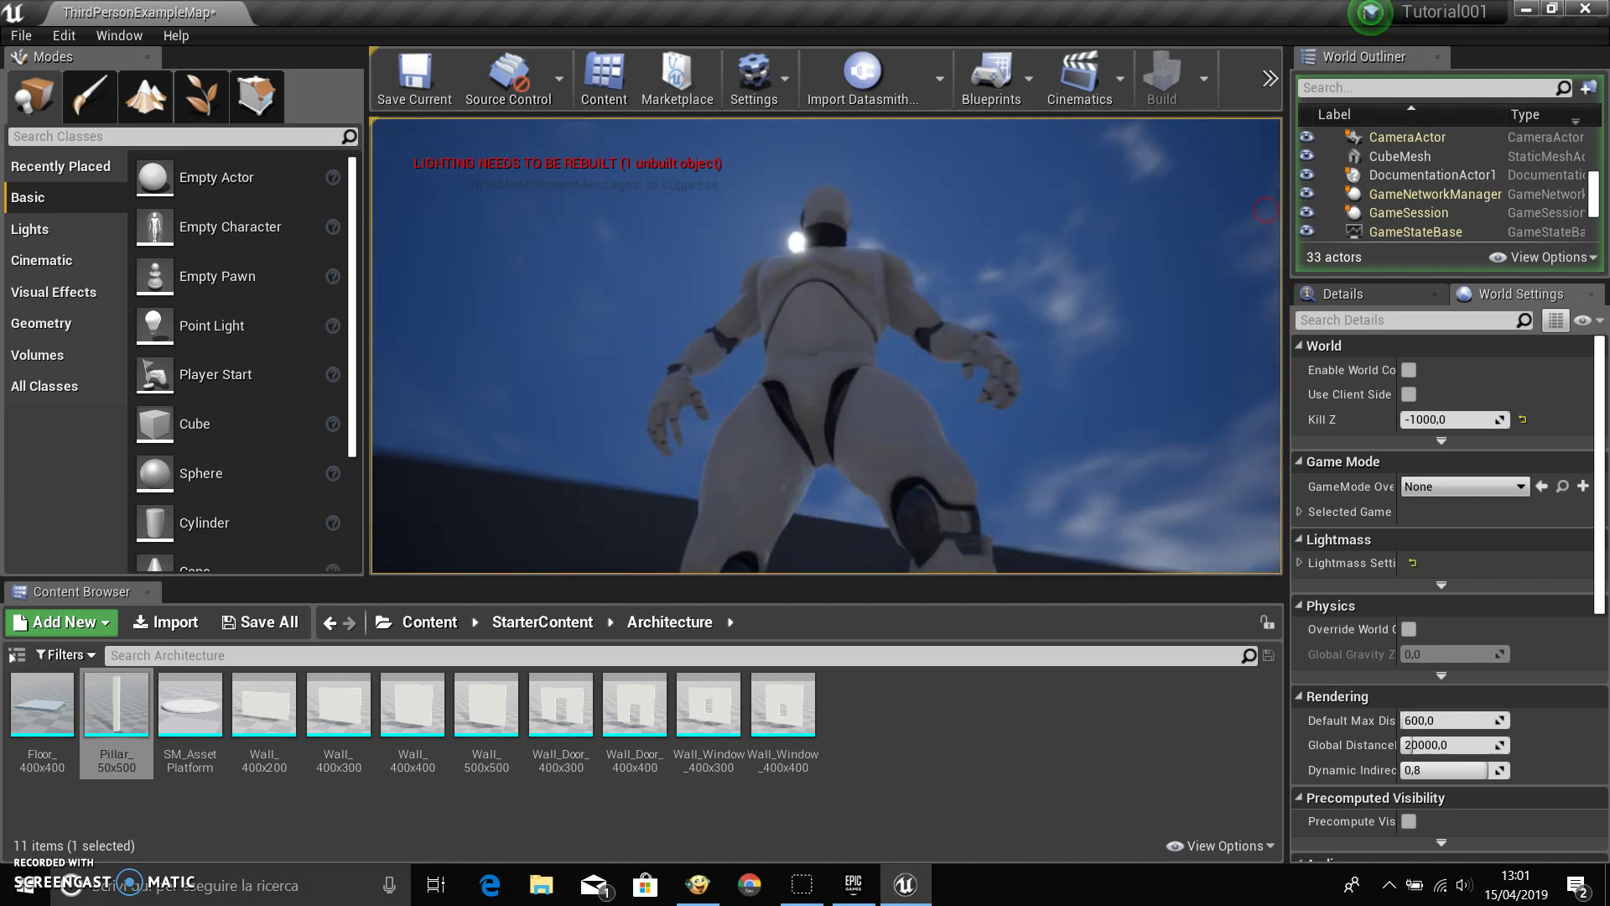
pyautogui.moveTo(1266, 209); pyautogui.dragTo(958, 246)
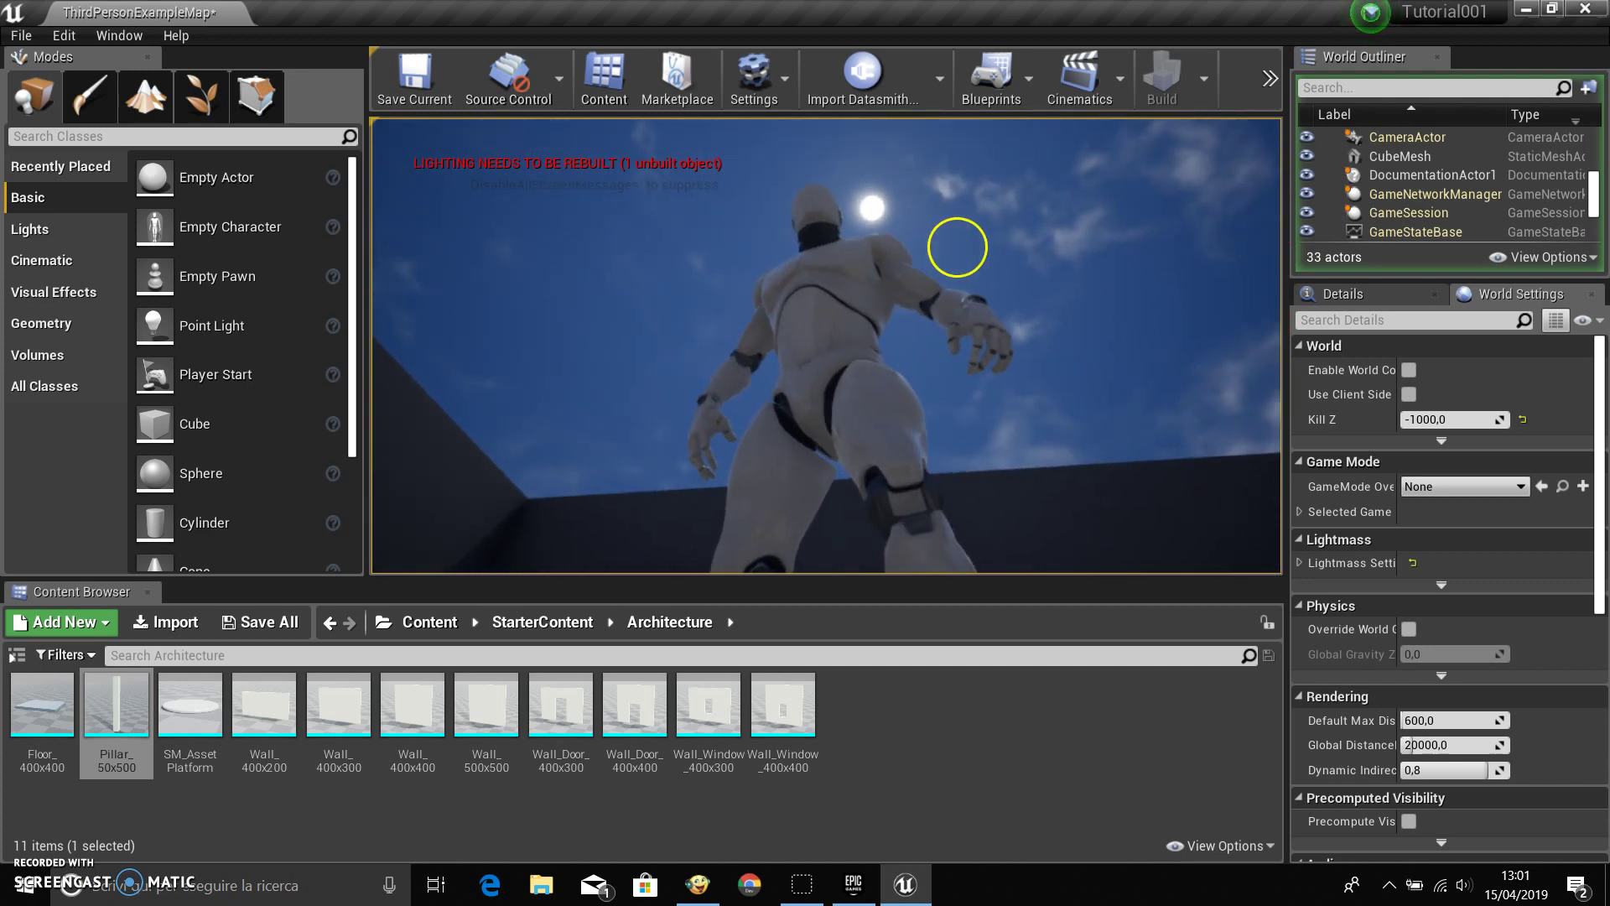
pyautogui.moveTo(958, 247); pyautogui.dragTo(737, 352)
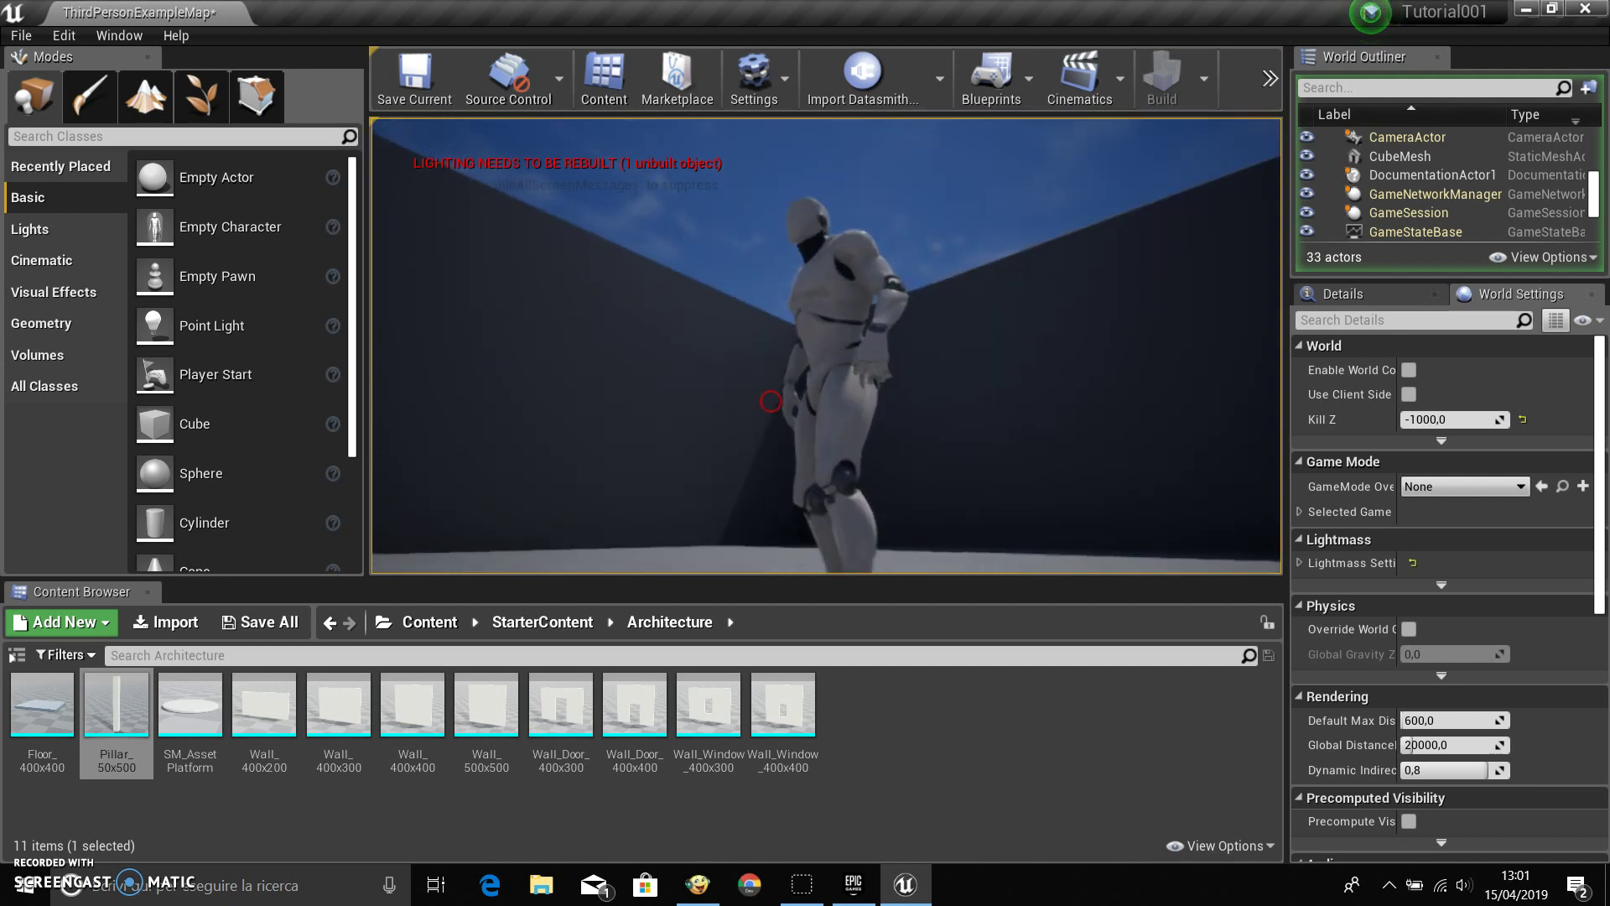
pyautogui.moveTo(730, 413)
pyautogui.mouseDown()
pyautogui.moveTo(371, 475)
pyautogui.moveTo(436, 470)
pyautogui.mouseUp()
pyautogui.moveTo(992, 532); pyautogui.dragTo(1268, 424)
pyautogui.press('Escape')
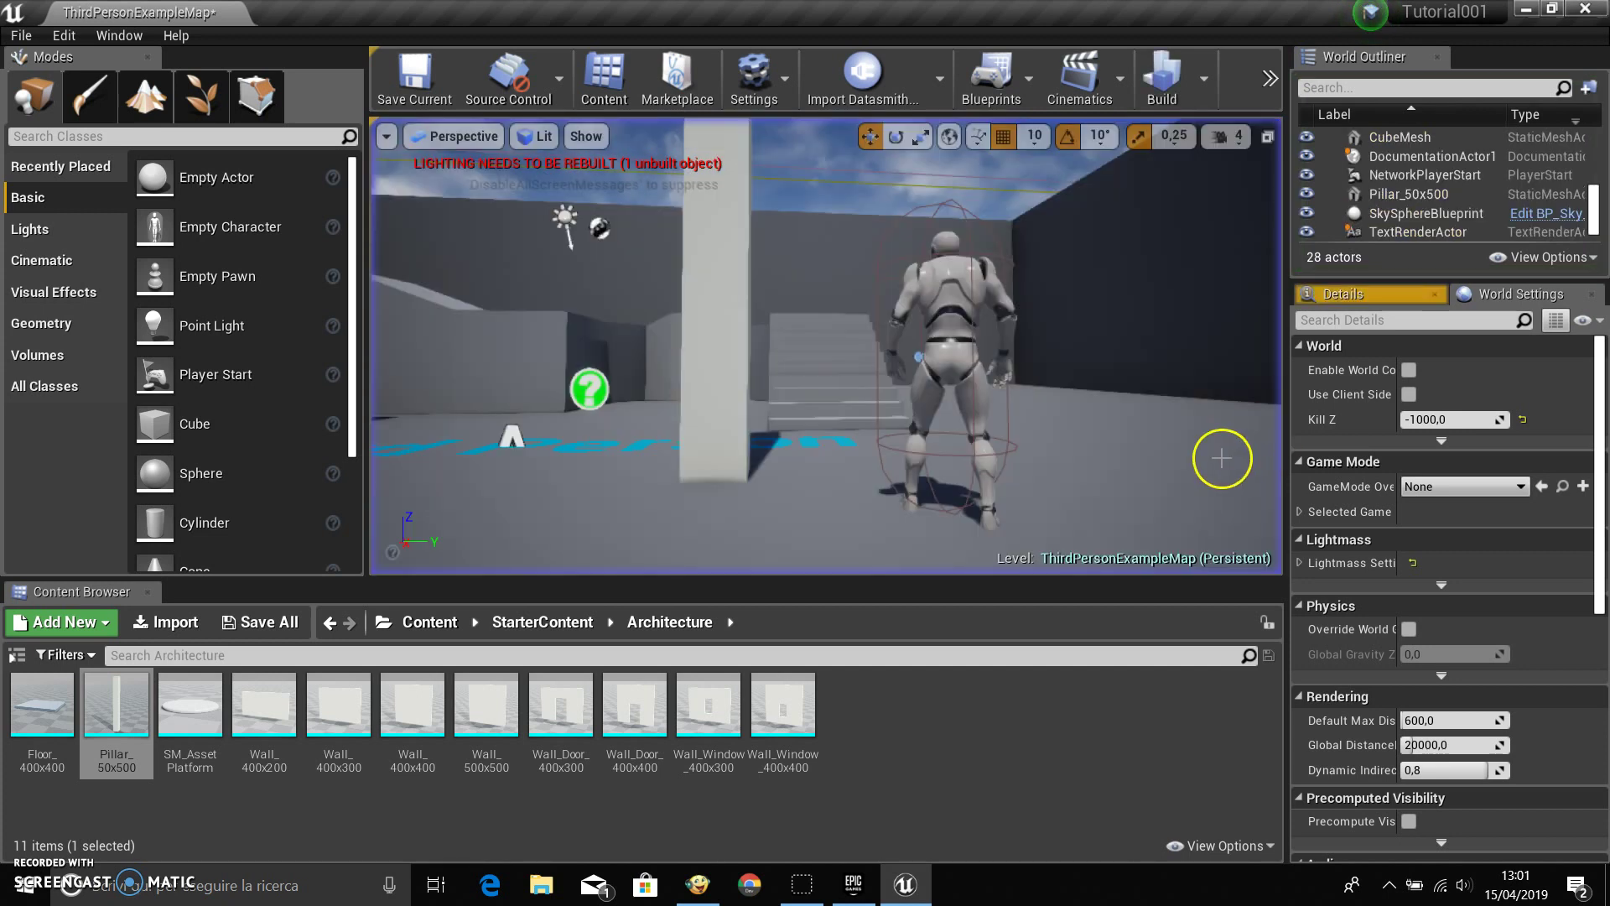